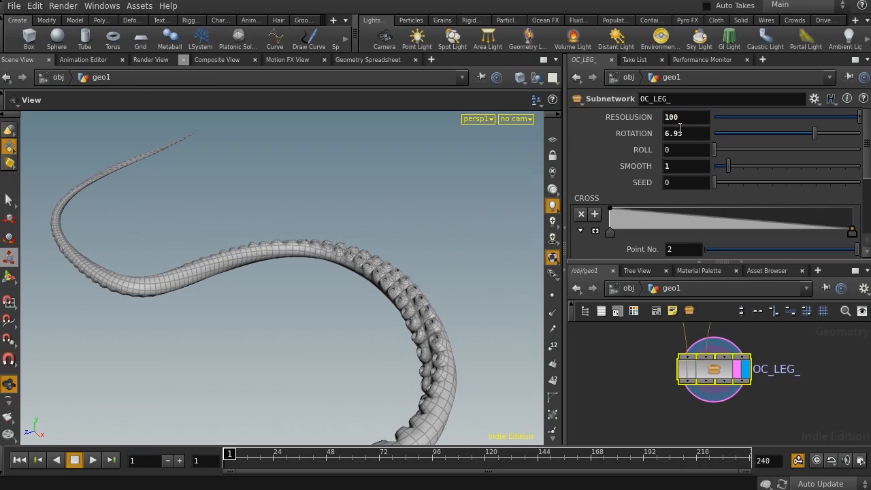
# Set the resolution of the OC_LEG_ subnetwork to 90 and its rotation to about 8.79
pyautogui.click(686, 119)
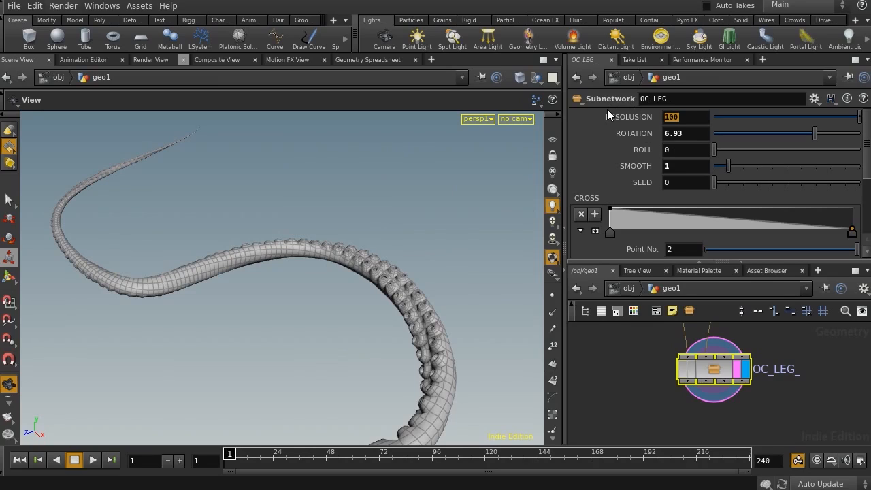
pyautogui.write('90')
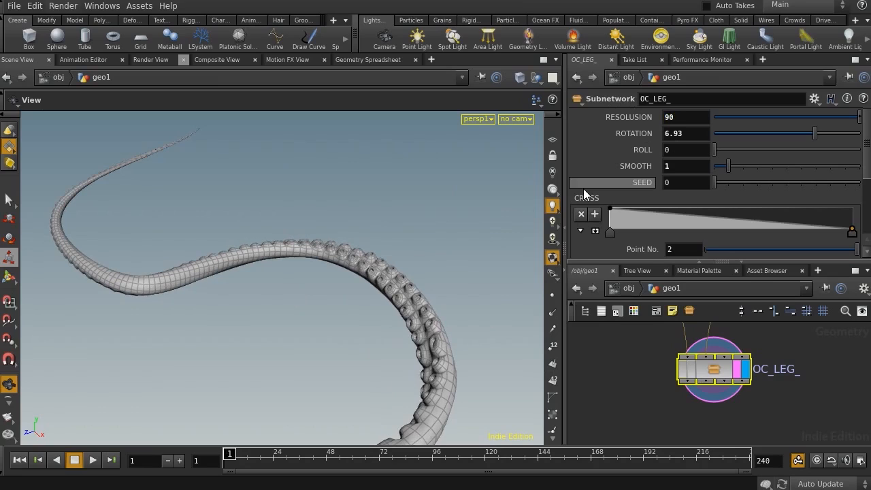
pyautogui.moveTo(814, 131); pyautogui.dragTo(842, 132)
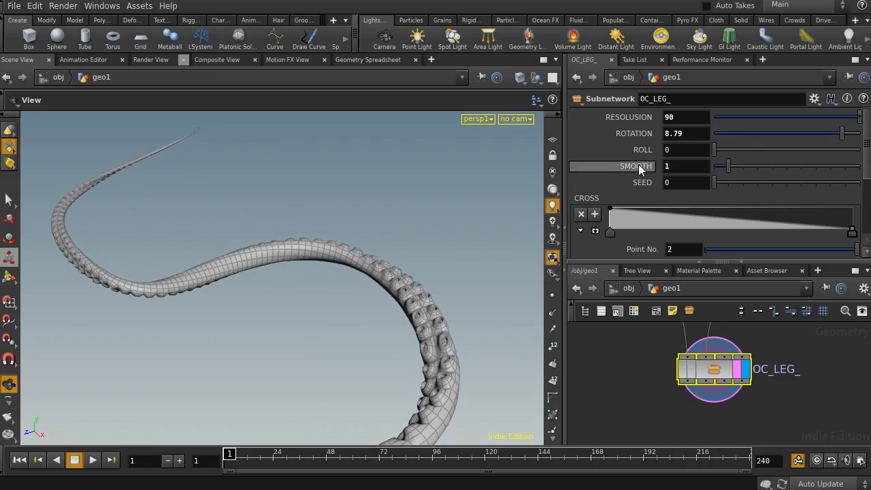
# Increase the roll of OC_LEG_ to about 84.96 to turn the suckers around the tentacle
pyautogui.moveTo(791, 153); pyautogui.dragTo(847, 153)
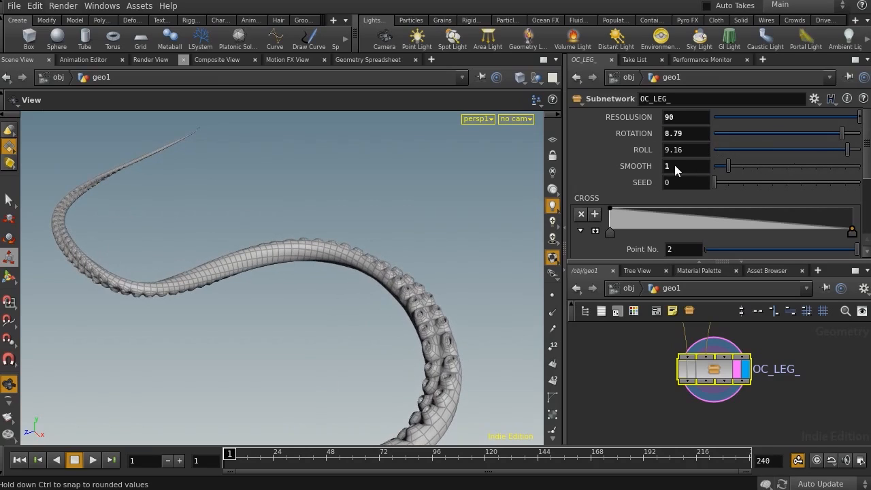
pyautogui.moveTo(681, 150); pyautogui.dragTo(92, 163, button='middle')
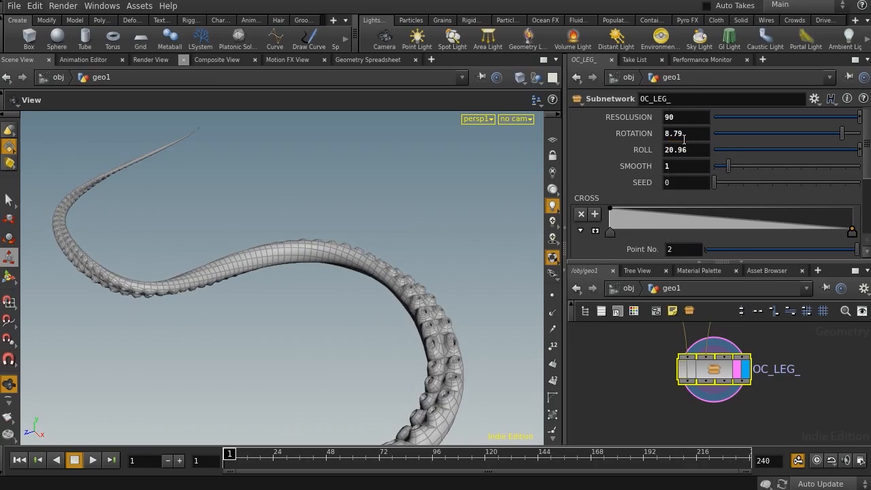
pyautogui.moveTo(687, 149); pyautogui.dragTo(334, 259, button='middle')
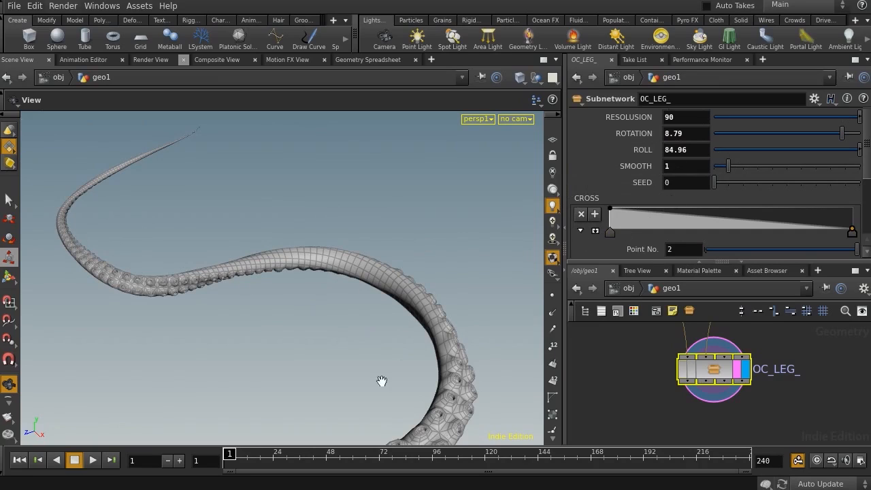
# Try a smooth value of 2 on OC_LEG_, return it to 1, and try seed 3
pyautogui.click(741, 170)
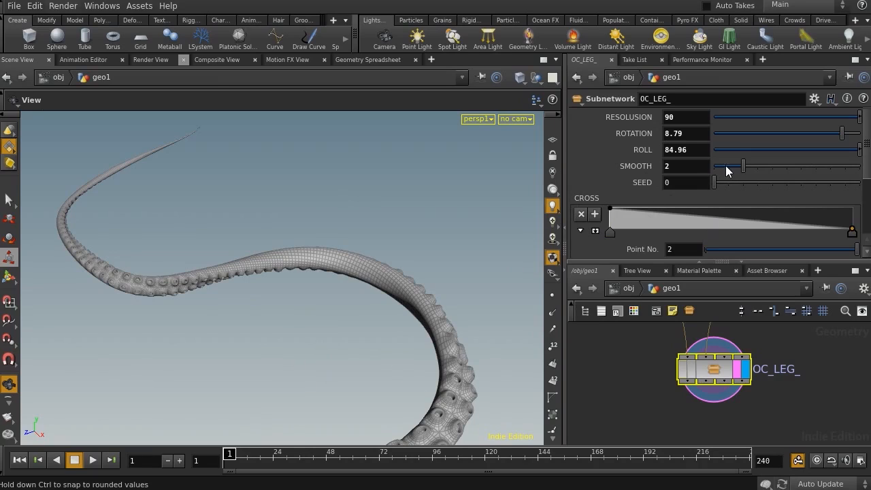
pyautogui.click(728, 168)
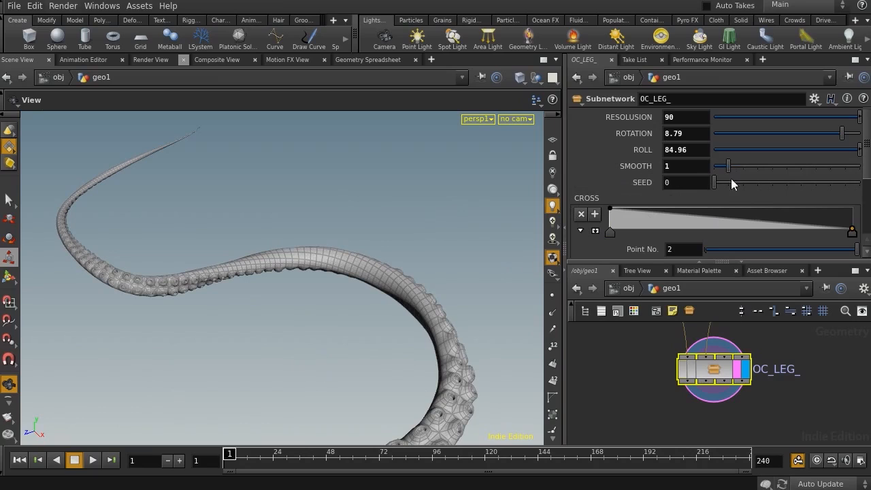
pyautogui.moveTo(724, 181); pyautogui.dragTo(758, 183)
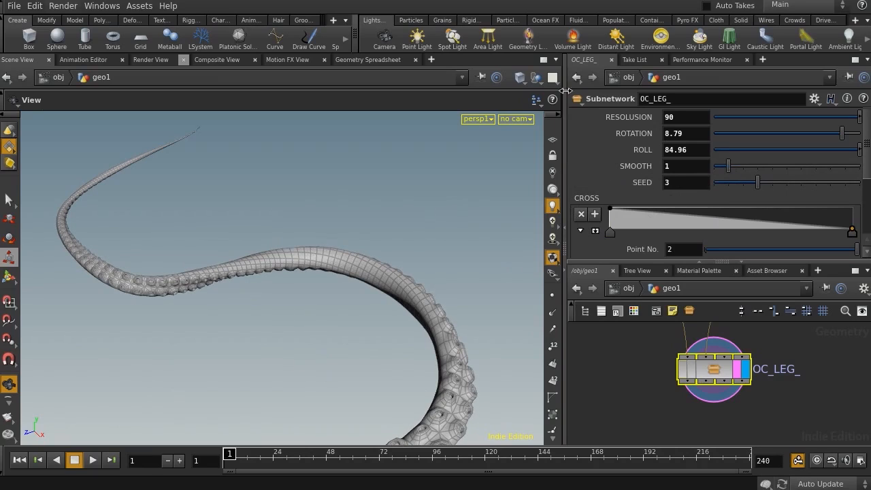
# Display the tentacle as Smooth Shaded and set the OC_LEG_ seed to 5
pyautogui.click(520, 77)
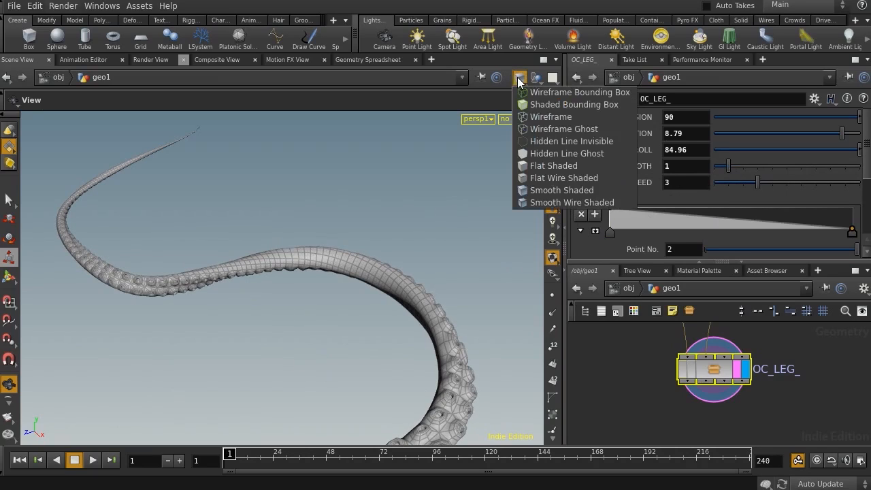
pyautogui.click(535, 193)
pyautogui.moveTo(758, 183)
pyautogui.mouseDown()
pyautogui.moveTo(799, 184)
pyautogui.moveTo(783, 188)
pyautogui.mouseUp()
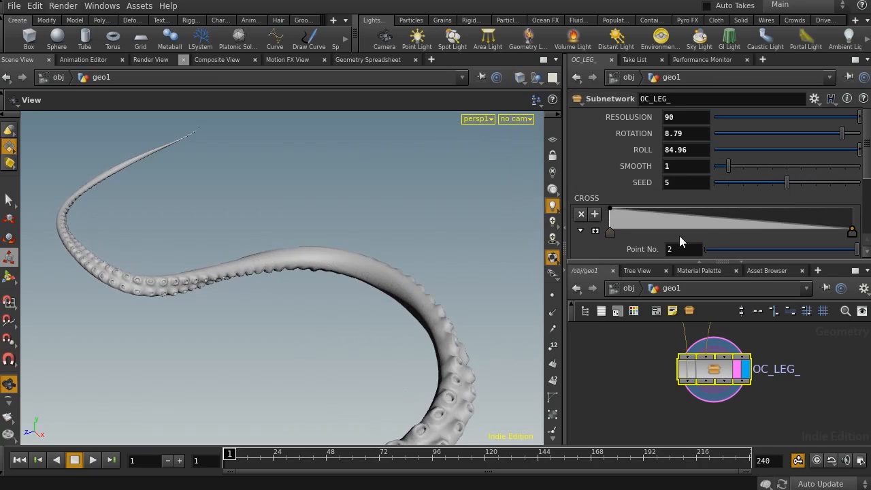
pyautogui.moveTo(701, 216); pyautogui.dragTo(708, 219)
# Enlarge the network editor in height and width to expose the curve nodes feeding OC_LEG_
pyautogui.moveTo(610, 260); pyautogui.dragTo(623, 172)
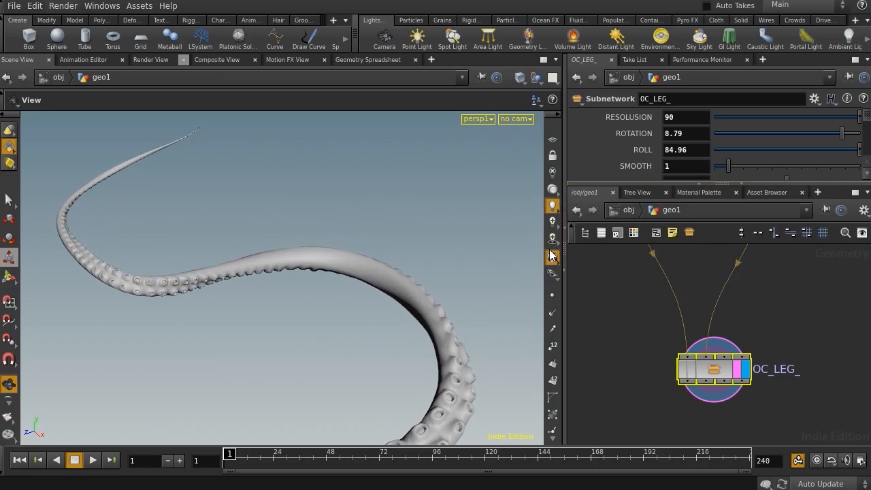
pyautogui.moveTo(565, 274); pyautogui.dragTo(415, 293)
pyautogui.moveTo(499, 375); pyautogui.dragTo(541, 465, button='middle')
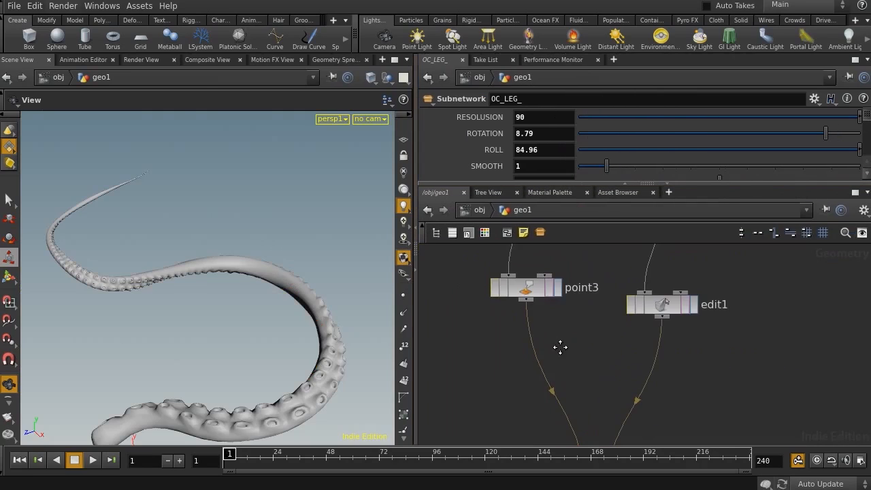
pyautogui.moveTo(560, 346); pyautogui.dragTo(578, 458, button='middle')
pyautogui.moveTo(482, 324); pyautogui.dragTo(463, 324, button='right')
pyautogui.moveTo(463, 325); pyautogui.dragTo(487, 311, button='middle')
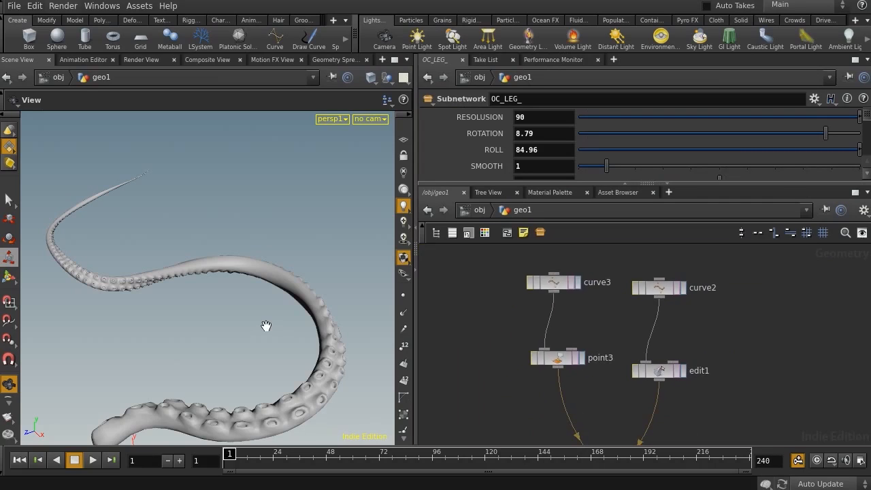
# Look at the scene from the top, add a Curve node beside curve3, and display it
pyautogui.hotkey('space', '2')
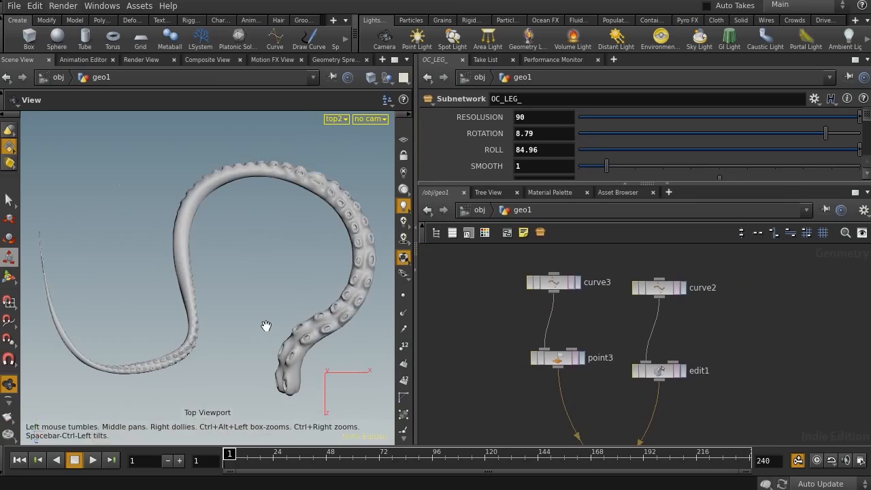
pyautogui.moveTo(278, 306); pyautogui.dragTo(252, 345, button='right')
pyautogui.moveTo(253, 346); pyautogui.dragTo(268, 368, button='middle')
pyautogui.press('Tab')
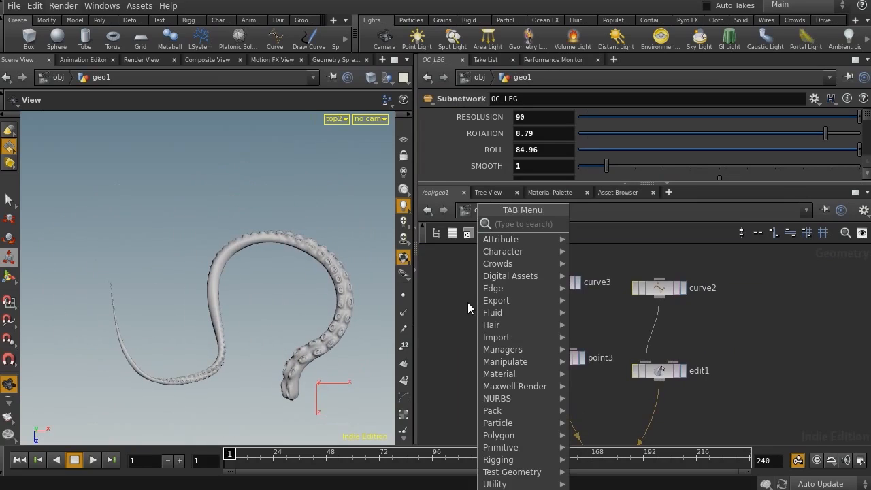
pyautogui.write('curve')
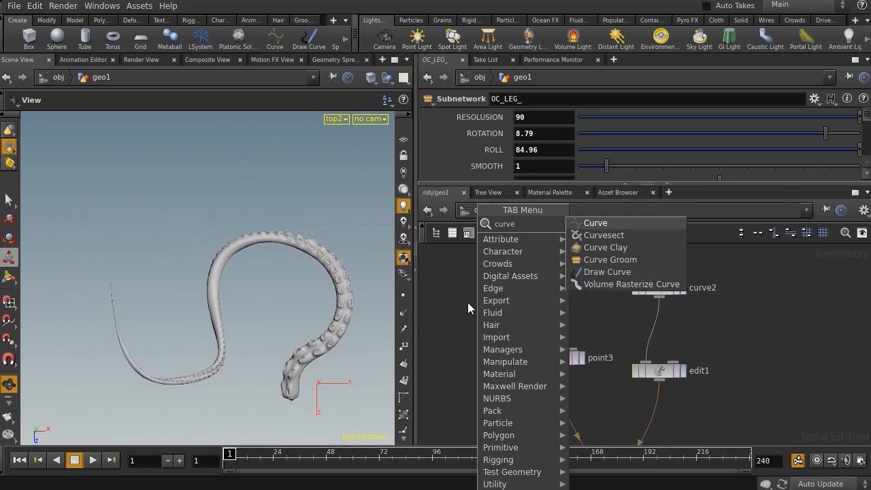
pyautogui.press('Return')
pyautogui.click(467, 302)
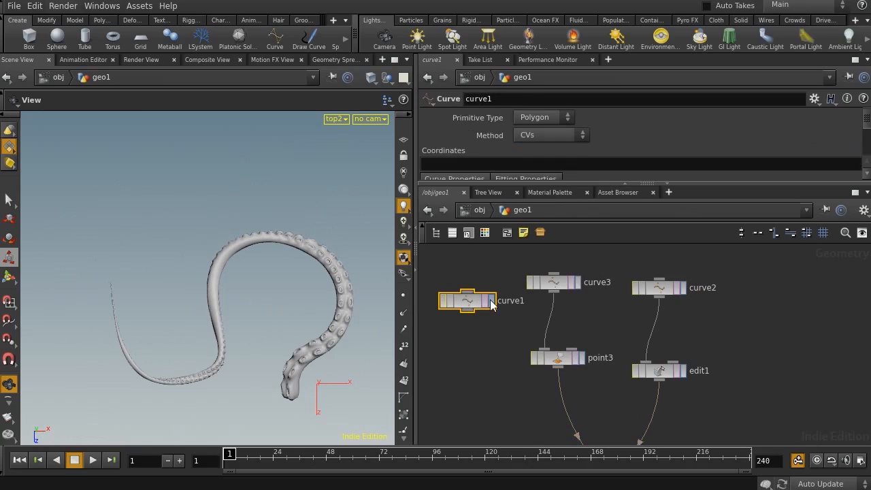
pyautogui.click(491, 301)
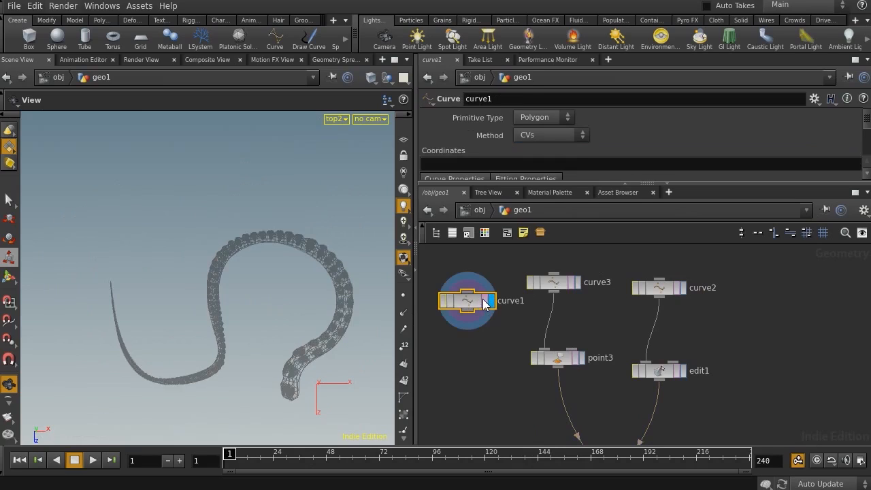
# Draw an open, winding ten-point polygon curve in the top view as a new tentacle path
pyautogui.click(7, 278)
pyautogui.click(115, 370)
pyautogui.click(159, 308)
pyautogui.click(260, 328)
pyautogui.click(323, 276)
pyautogui.click(313, 204)
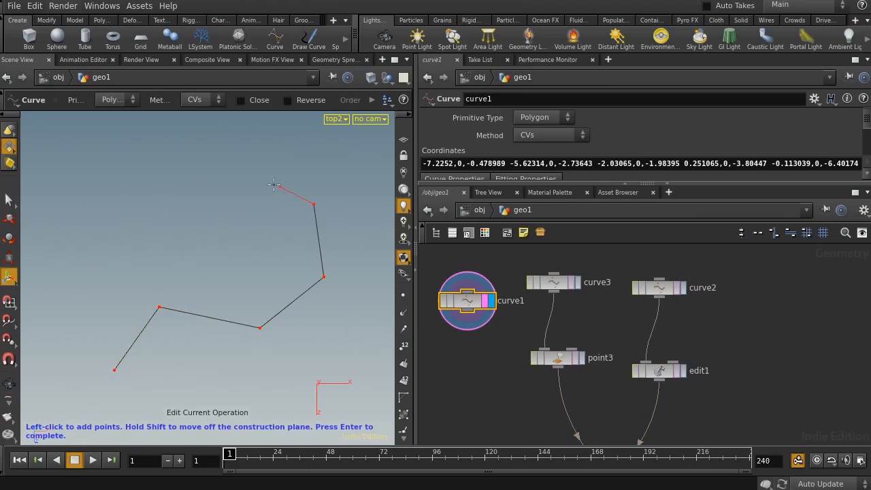
pyautogui.click(206, 183)
pyautogui.click(127, 202)
pyautogui.click(49, 129)
pyautogui.click(32, 243)
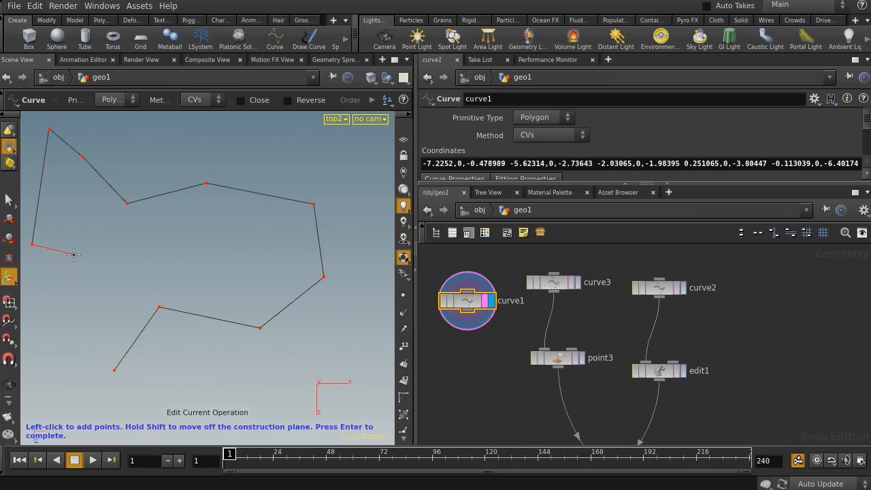
pyautogui.press('Return')
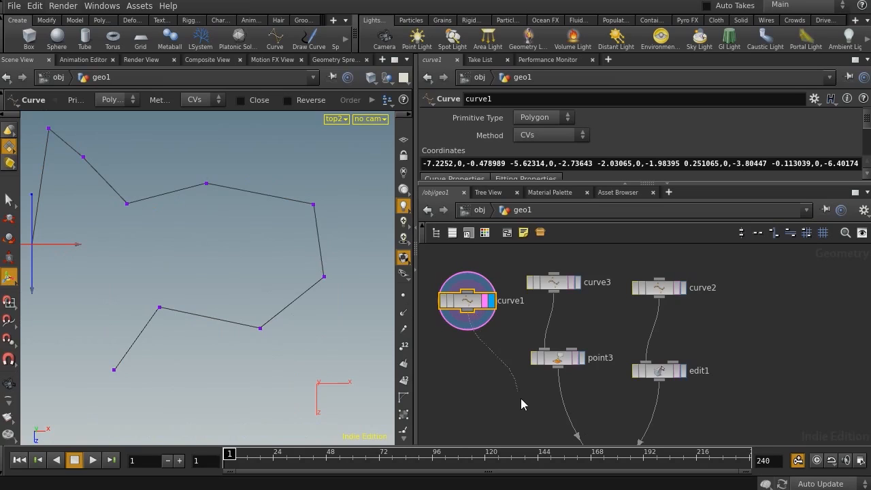
# Connect the new curve to the first input of OC_LEG_ and display the OC_LEG_ result
pyautogui.moveTo(521, 404); pyautogui.dragTo(512, 330, button='middle')
pyautogui.click(554, 343)
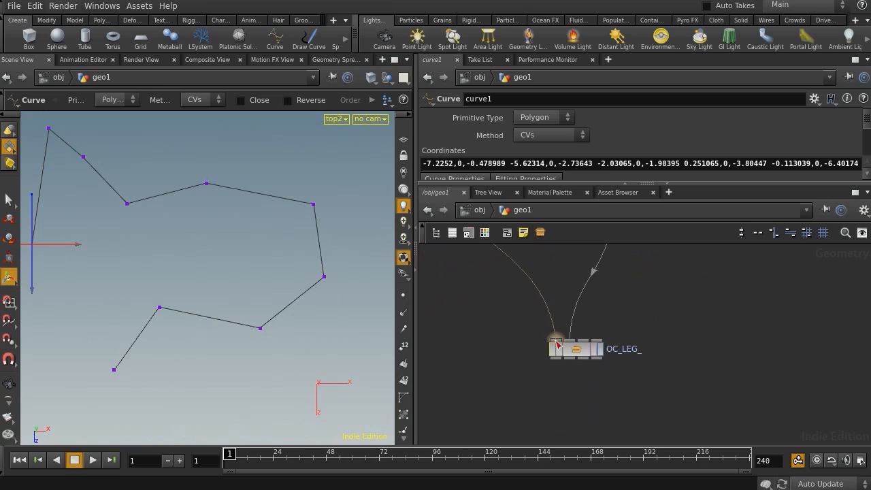
pyautogui.click(599, 349)
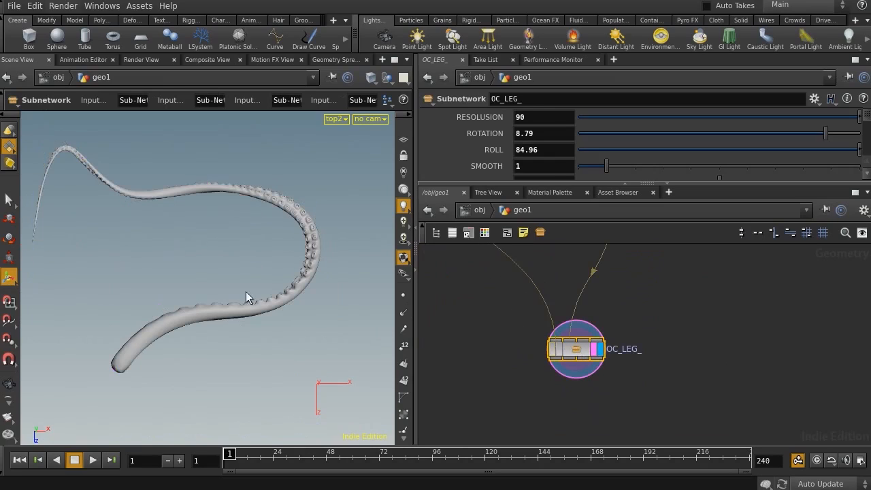
# Examine the rebuilt tentacle and its suckers up close in the perspective view
pyautogui.hotkey('space', '1')
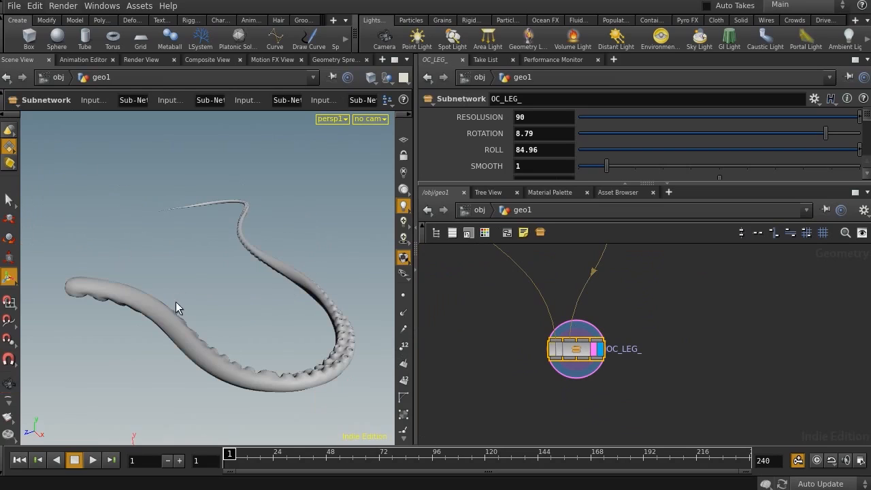
pyautogui.press('s')
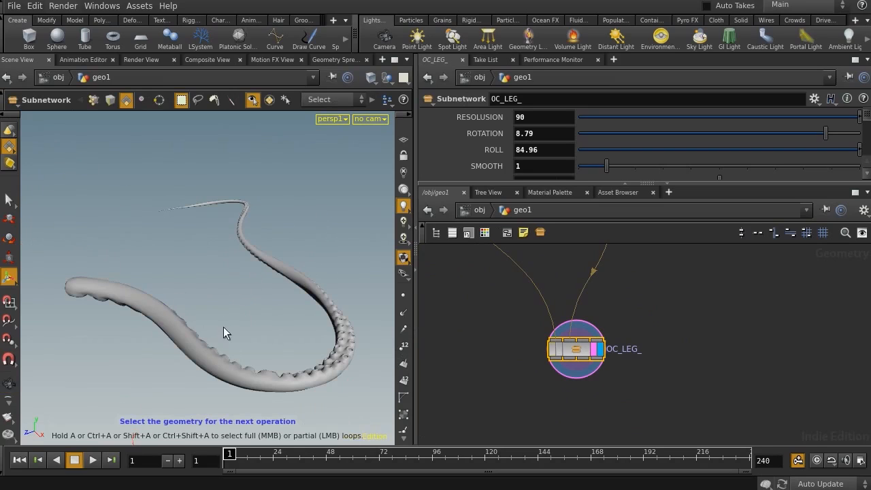
pyautogui.press('Escape')
pyautogui.moveTo(227, 301); pyautogui.dragTo(204, 295)
pyautogui.moveTo(130, 324); pyautogui.dragTo(257, 302, button='right')
pyautogui.moveTo(258, 302); pyautogui.dragTo(204, 327)
pyautogui.press('s')
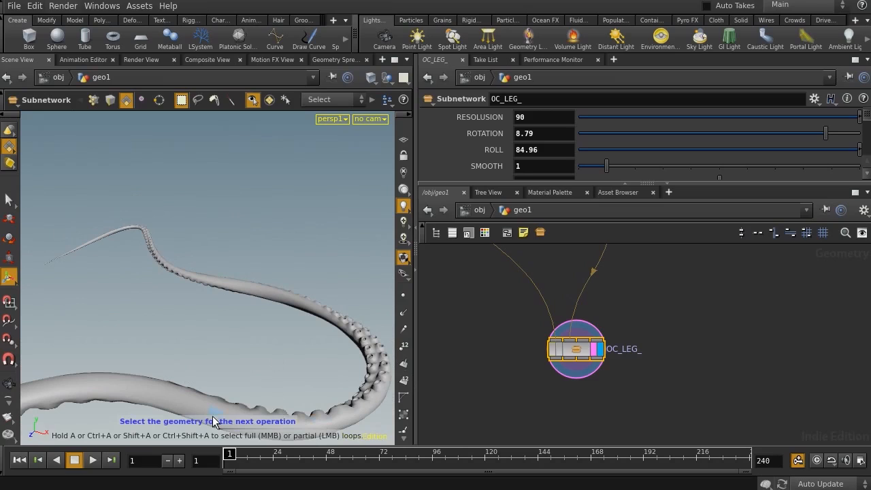
# Save the scene over the existing untitled.hiplc and start a new empty scene
pyautogui.click(13, 6)
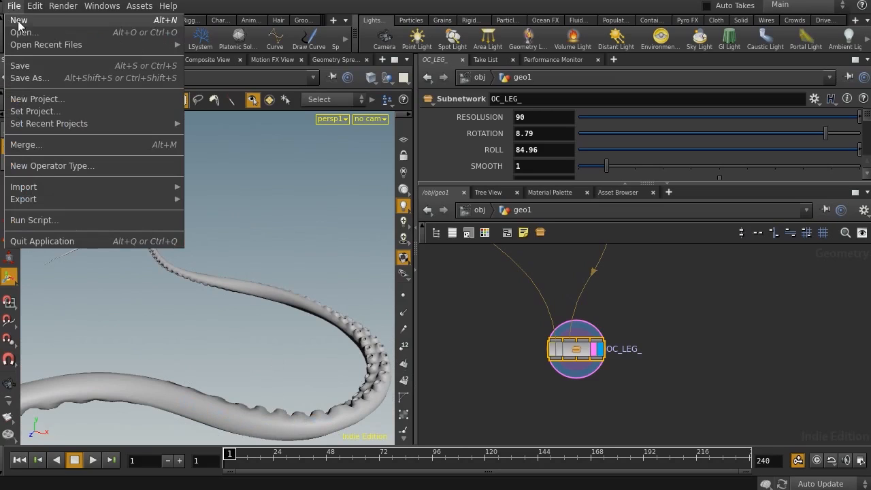
pyautogui.click(34, 26)
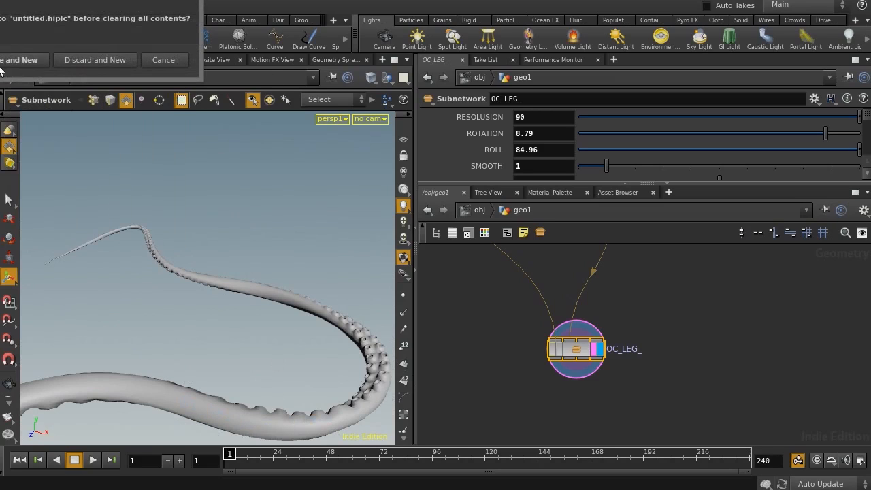
pyautogui.click(20, 61)
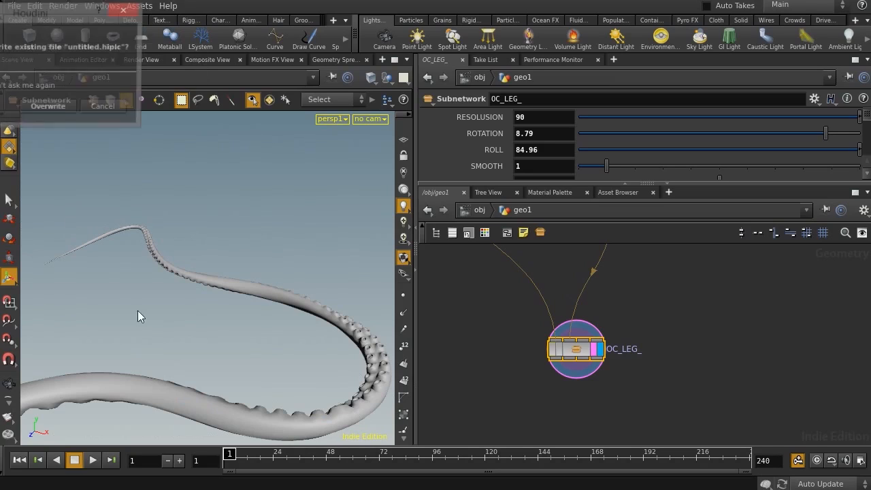
pyautogui.click(48, 109)
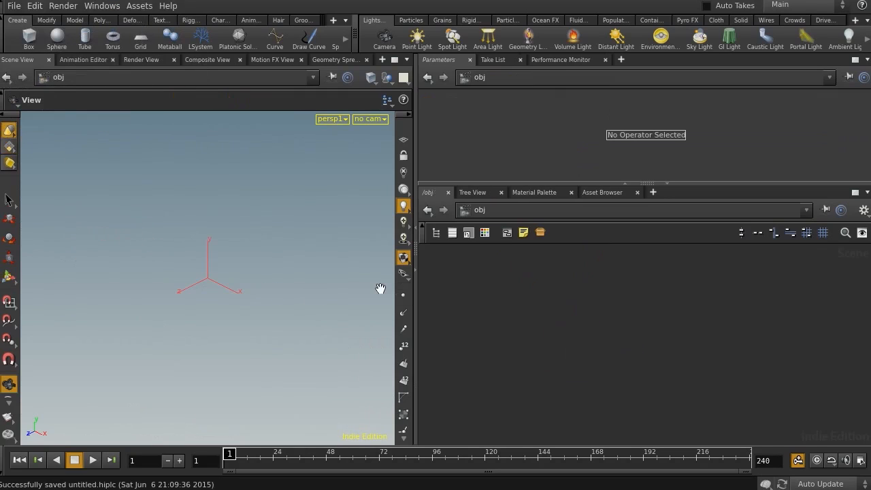
# Create a Geometry object, go inside it, and delete its default node
pyautogui.press('Tab')
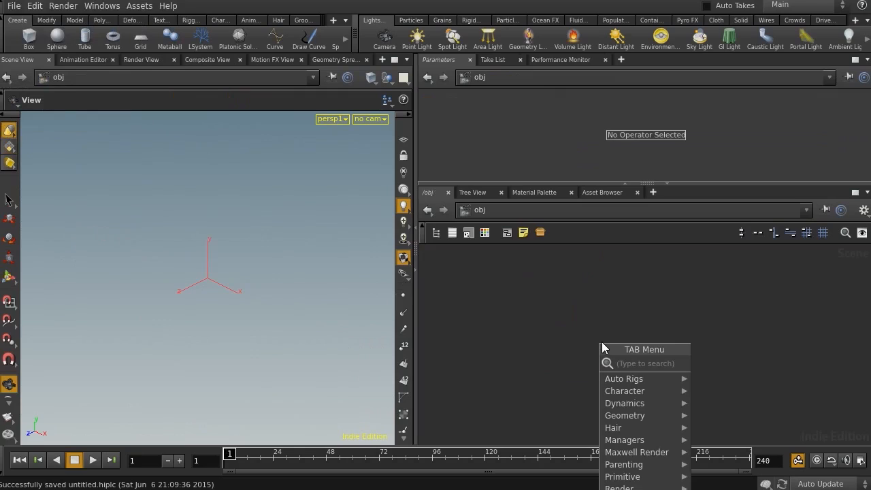
pyautogui.write('geo')
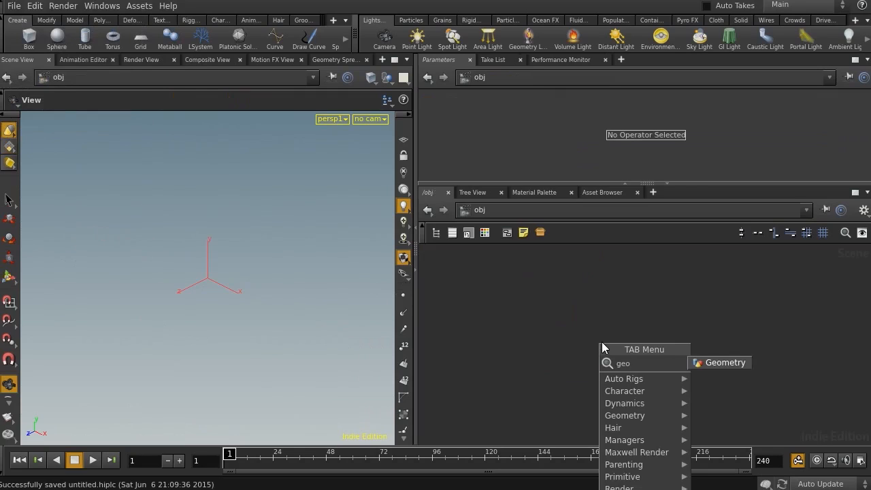
pyautogui.press('Return')
pyautogui.click(601, 342)
pyautogui.doubleClick(601, 342)
pyautogui.press('Delete')
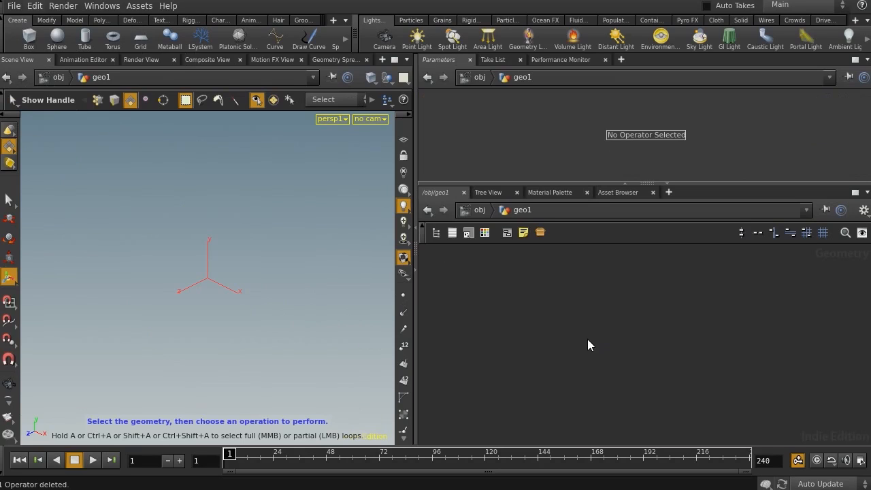
# Add a Curve node inside geo1
pyautogui.press('Tab')
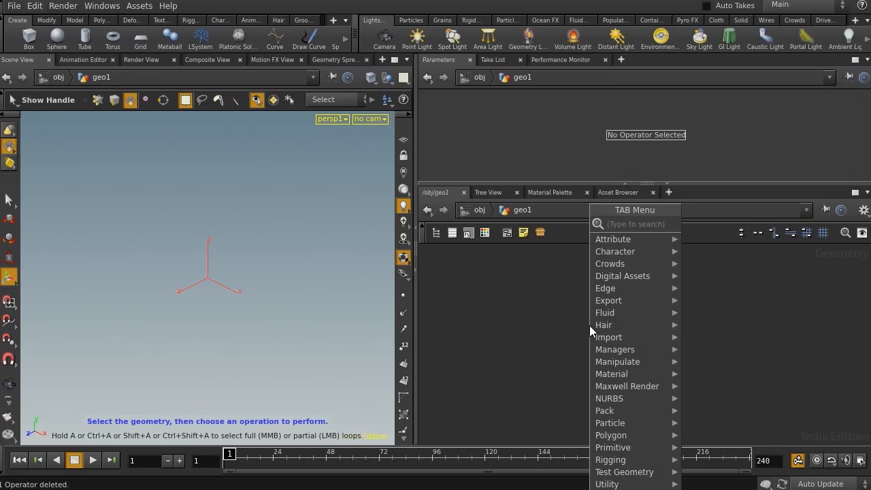
pyautogui.write('curve')
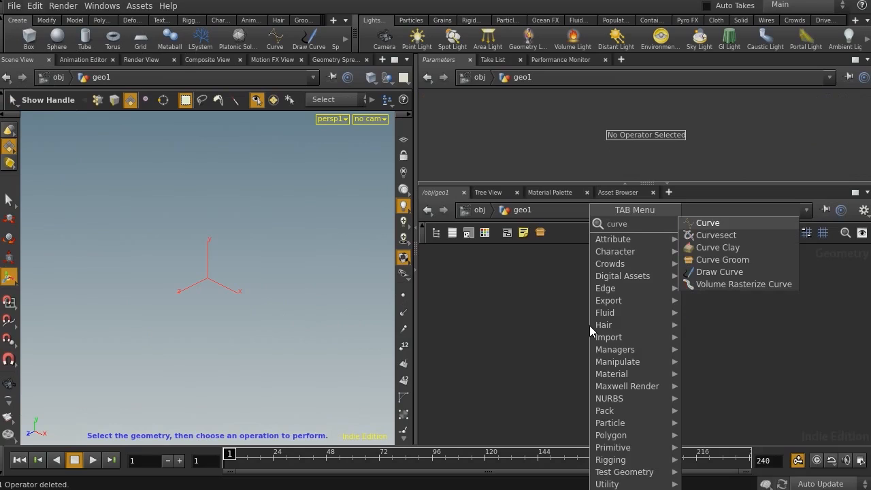
pyautogui.press('Return')
pyautogui.click(584, 316)
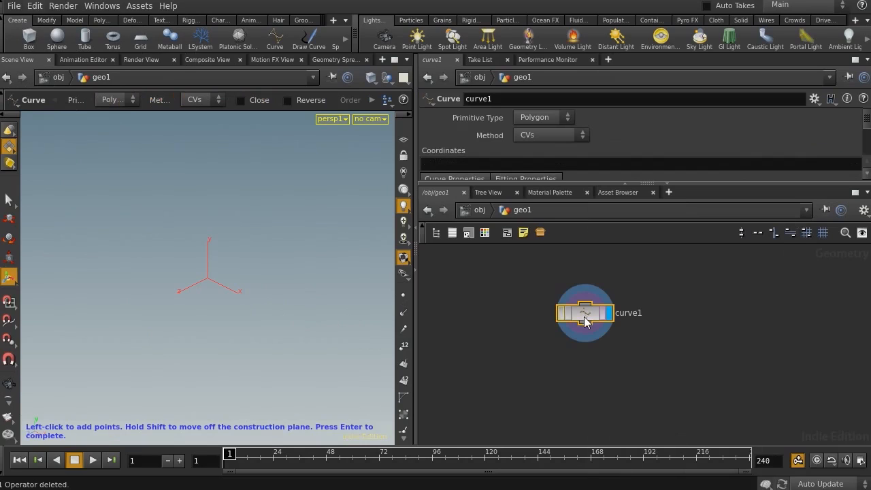
# Draw an open S-shaped polygon curve with nine points around the origin in the top view and complete it
pyautogui.hotkey('space', '2')
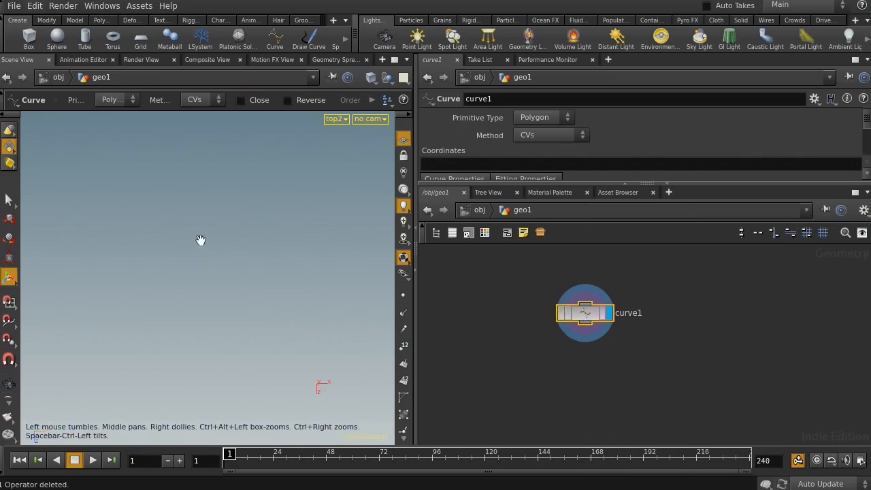
pyautogui.moveTo(200, 241); pyautogui.dragTo(101, 124, button='middle')
pyautogui.click(288, 257)
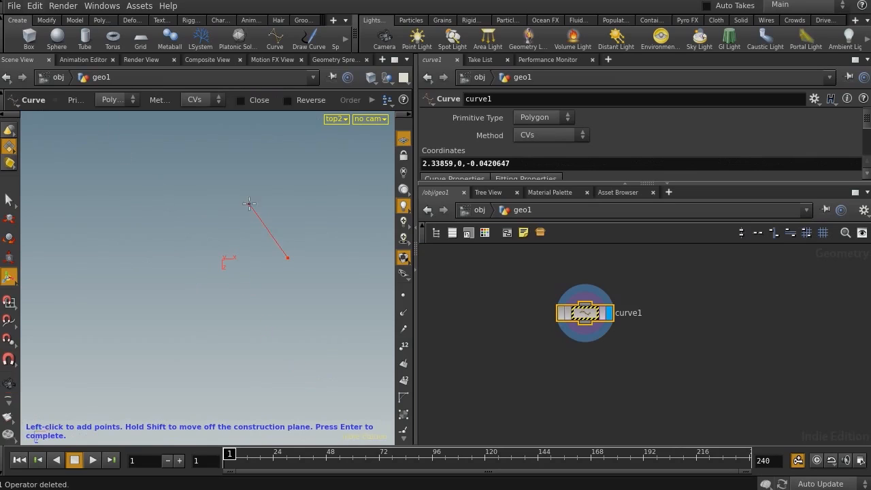
pyautogui.click(246, 203)
pyautogui.click(157, 187)
pyautogui.click(112, 238)
pyautogui.click(108, 319)
pyautogui.click(211, 350)
pyautogui.click(325, 390)
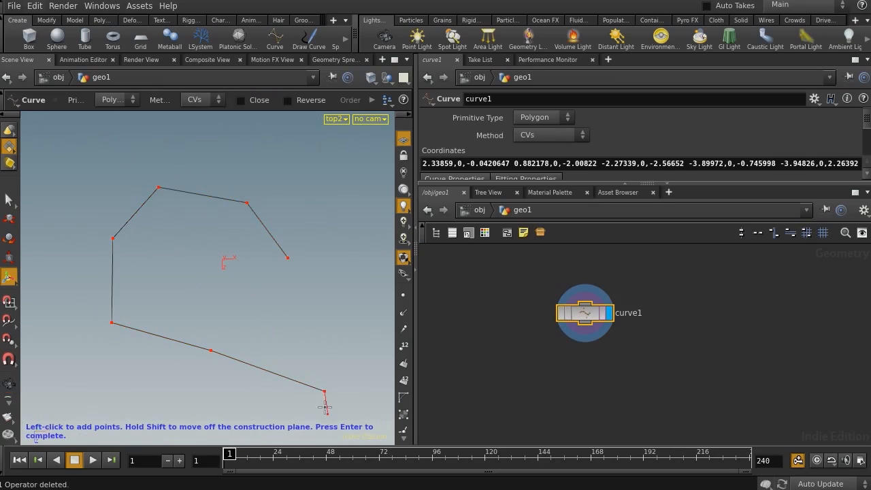
pyautogui.press('space')
pyautogui.moveTo(261, 381); pyautogui.dragTo(321, 215, button='middle')
pyautogui.moveTo(321, 215); pyautogui.dragTo(245, 254, button='right')
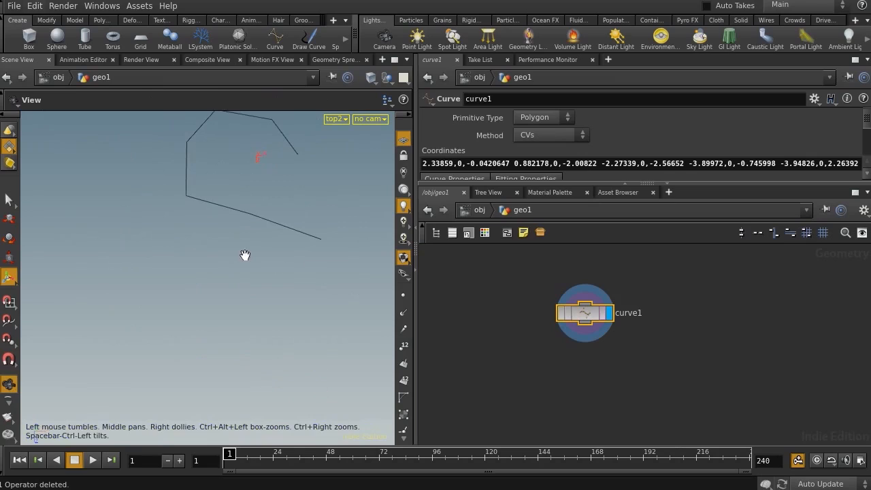
pyautogui.click(276, 283)
pyautogui.click(215, 304)
pyautogui.press('Return')
# Hide the reference grid in the perspective view and save the scene
pyautogui.press('space')
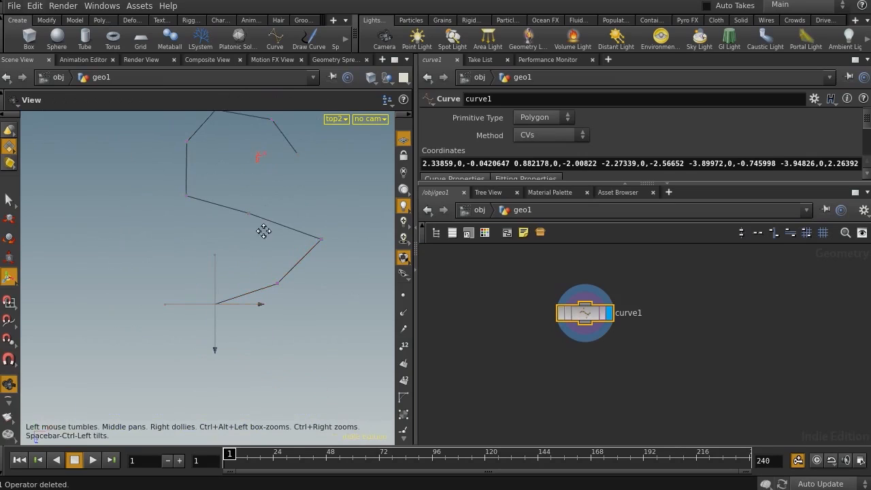
pyautogui.moveTo(245, 206); pyautogui.dragTo(211, 288, button='middle')
pyautogui.moveTo(210, 288); pyautogui.dragTo(259, 285, button='right')
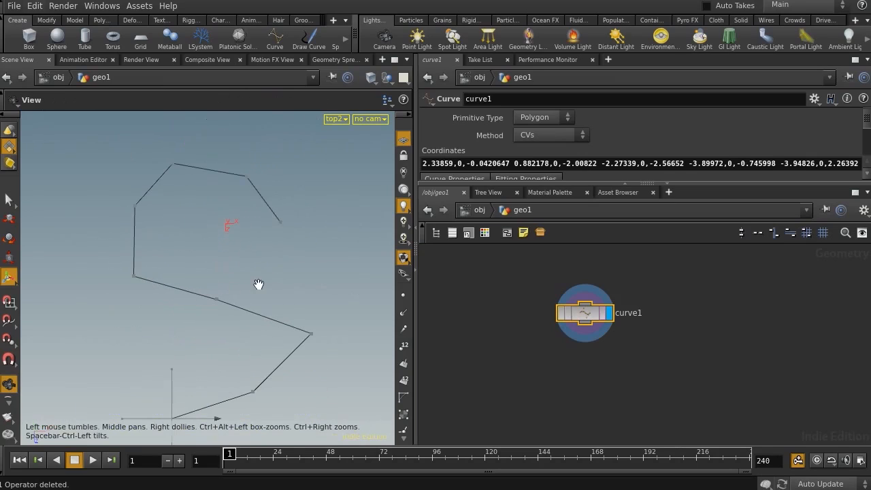
pyautogui.click(602, 313)
pyautogui.hotkey('space', '1')
pyautogui.press('space')
pyautogui.moveTo(237, 317); pyautogui.dragTo(249, 249)
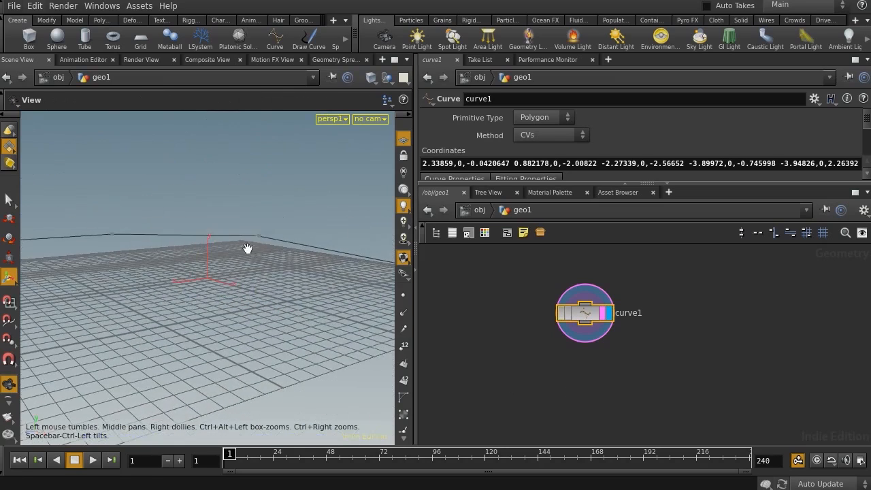
pyautogui.moveTo(249, 249); pyautogui.dragTo(188, 279, button='right')
pyautogui.moveTo(188, 280); pyautogui.dragTo(163, 320)
pyautogui.moveTo(163, 320); pyautogui.dragTo(138, 290, button='right')
pyautogui.moveTo(160, 286); pyautogui.dragTo(263, 235, button='middle')
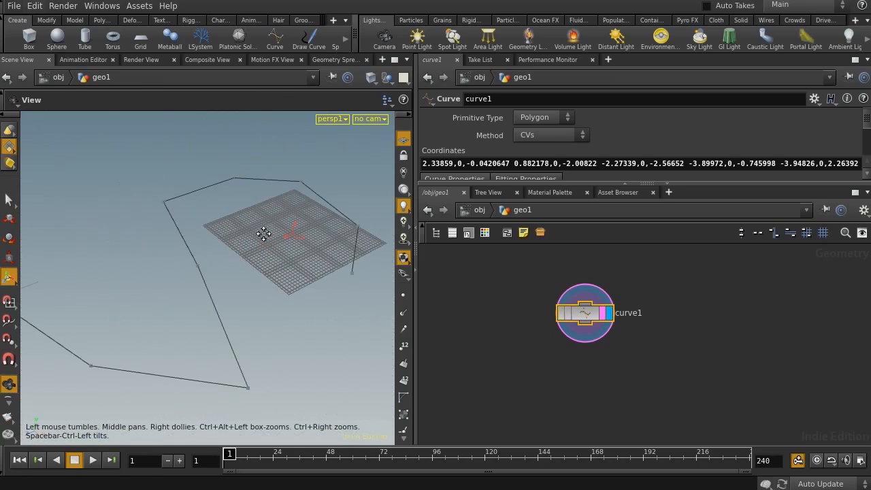
pyautogui.click(405, 141)
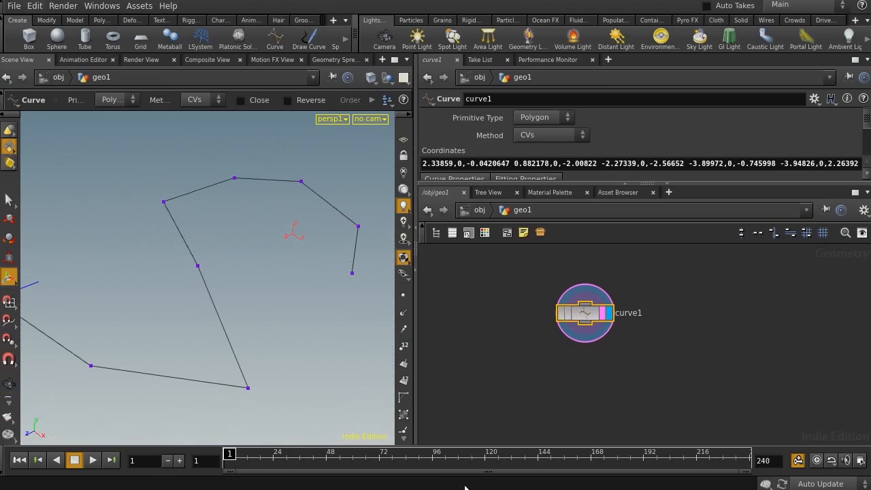
pyautogui.hotkey('ctrl', 's')
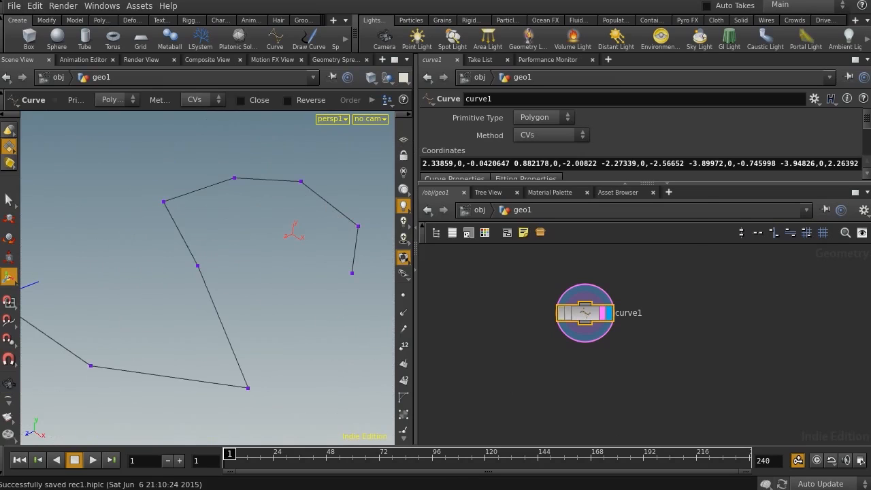
pyautogui.press('Tab')
pyautogui.write('re')
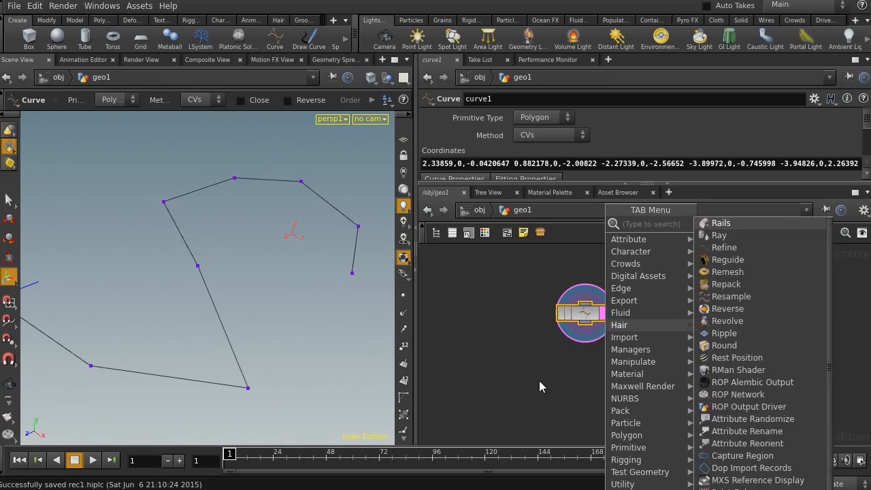
pyautogui.press('Escape')
pyautogui.press('Tab')
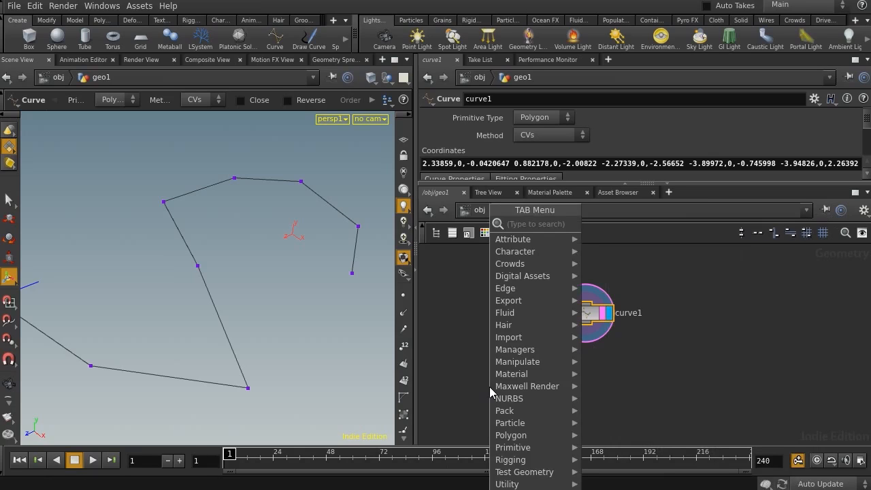
pyautogui.press('Escape')
# Add a Convert node fed by curve1 and display its result
pyautogui.press('Tab')
pyautogui.write('con')
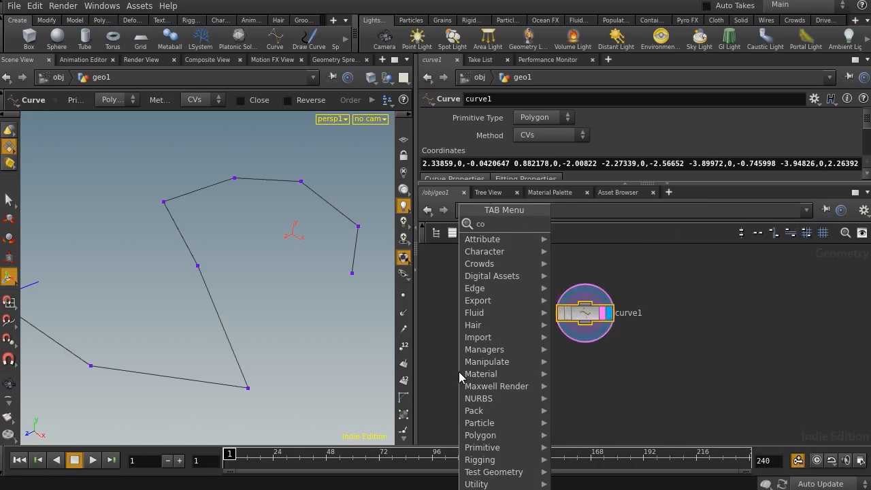
pyautogui.press('Down')
pyautogui.press('Down')
pyautogui.press('Return')
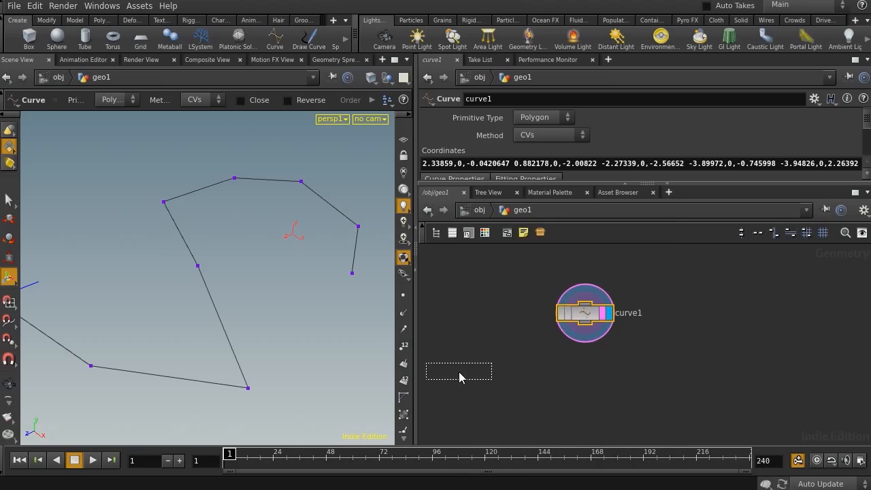
pyautogui.click(555, 366)
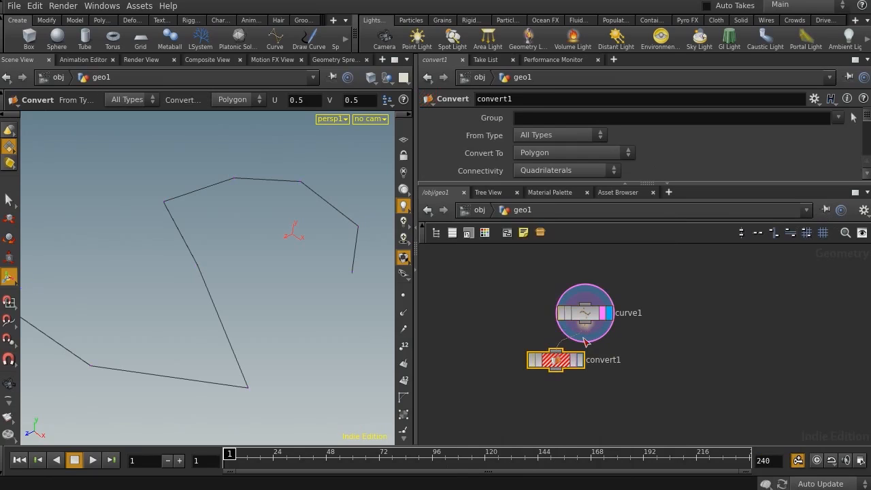
pyautogui.moveTo(576, 362); pyautogui.dragTo(572, 380)
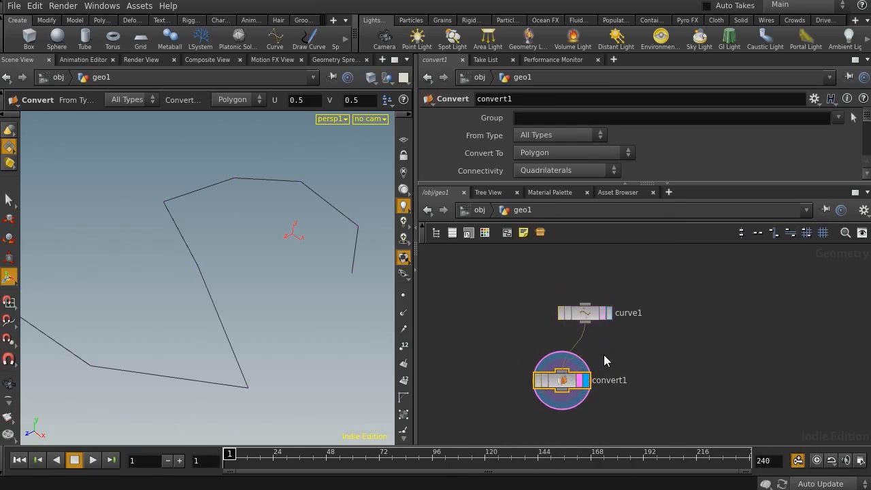
# Close the Parameters, Take List and Performance Monitor views so the network editor fills that side
pyautogui.click(464, 59)
pyautogui.click(460, 58)
pyautogui.click(496, 60)
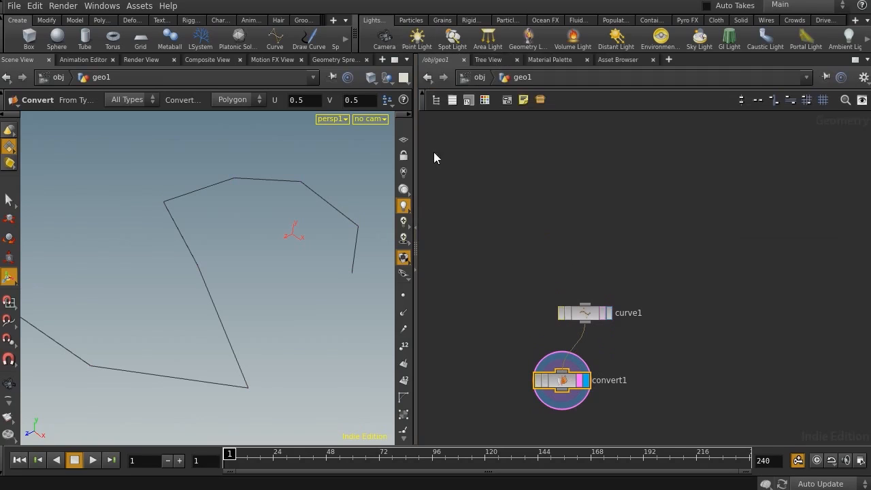
# Show convert1's parameters inside the network editor and set Convert To to NURBS Curve
pyautogui.press('p')
pyautogui.click(786, 175)
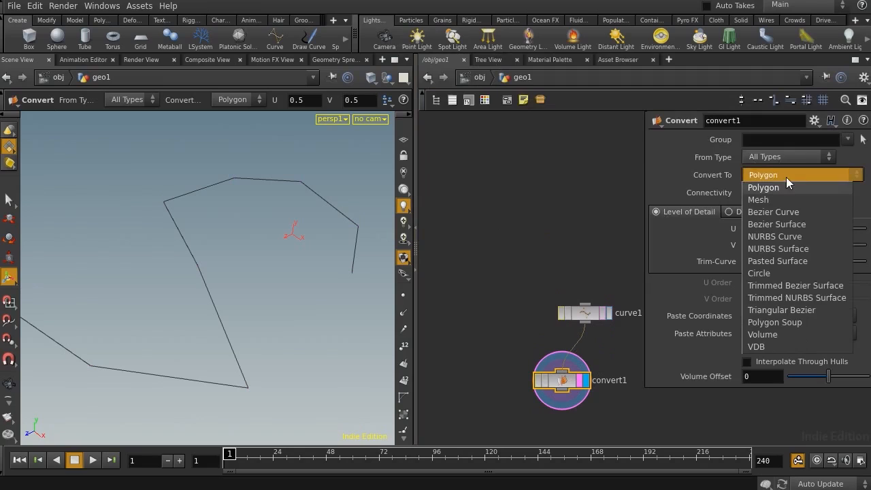
pyautogui.click(789, 237)
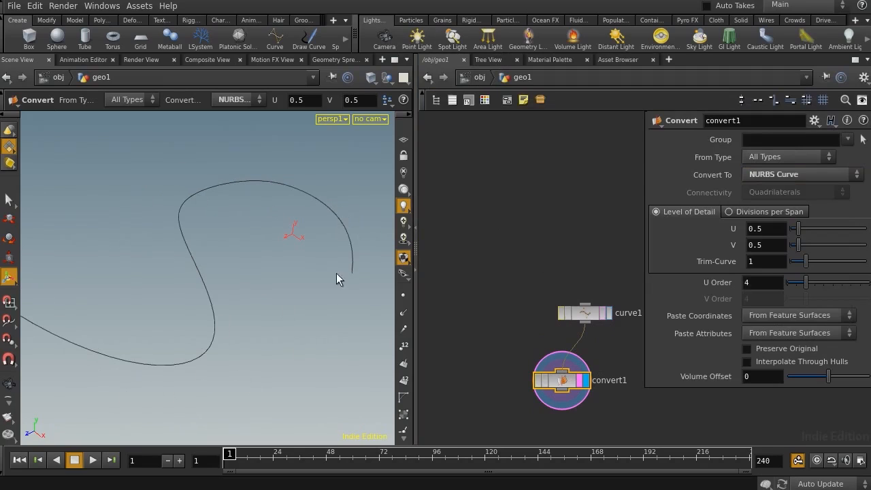
# Add a Resample node fed by convert1 and display its result
pyautogui.moveTo(609, 363); pyautogui.dragTo(567, 193, button='middle')
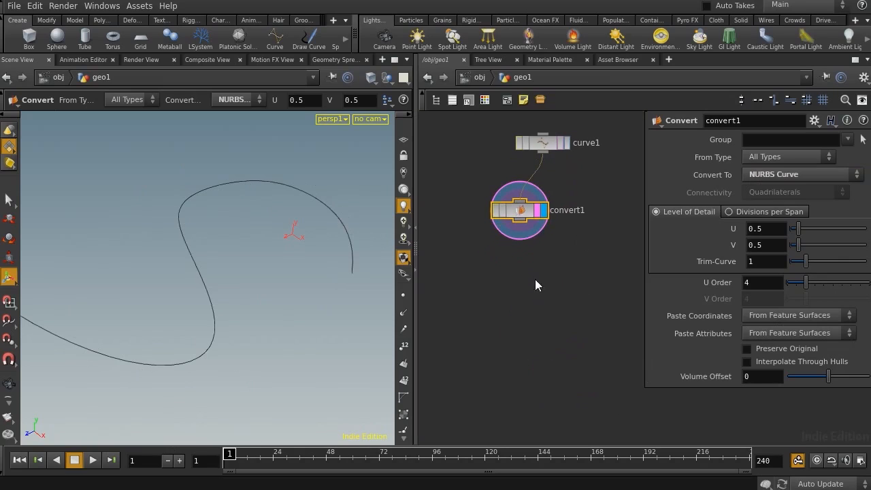
pyautogui.press('Tab')
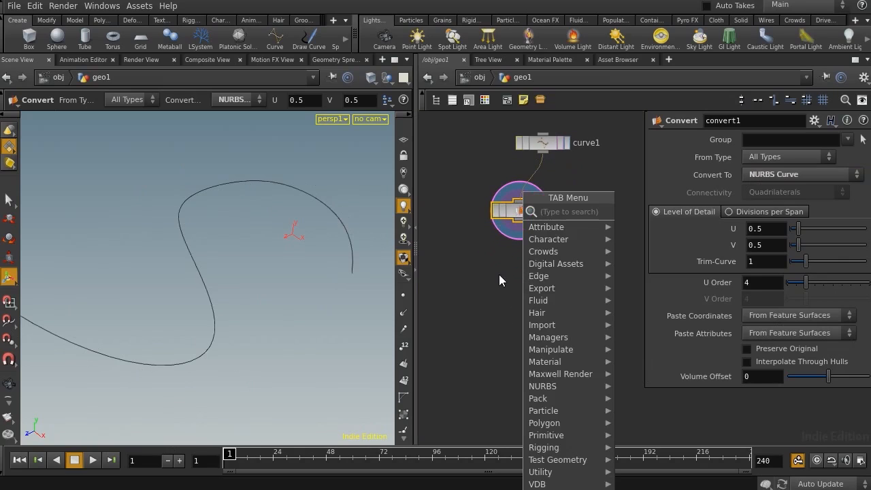
pyautogui.write('re')
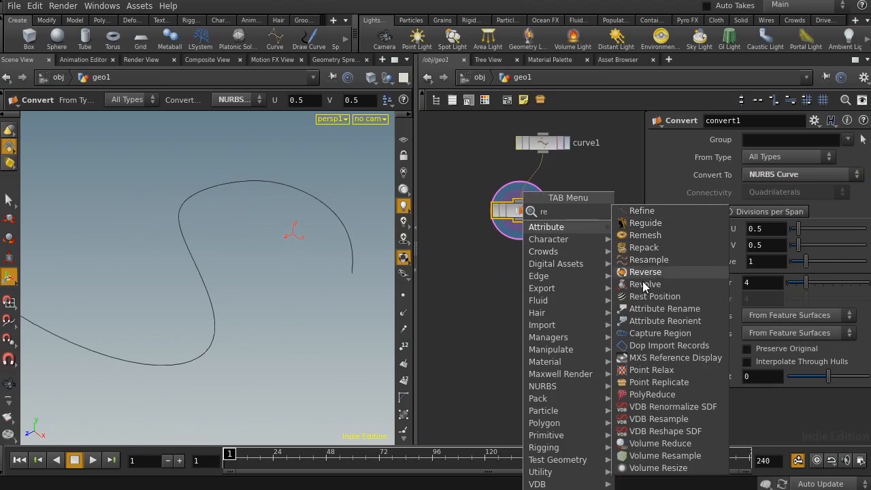
pyautogui.click(648, 260)
pyautogui.click(505, 317)
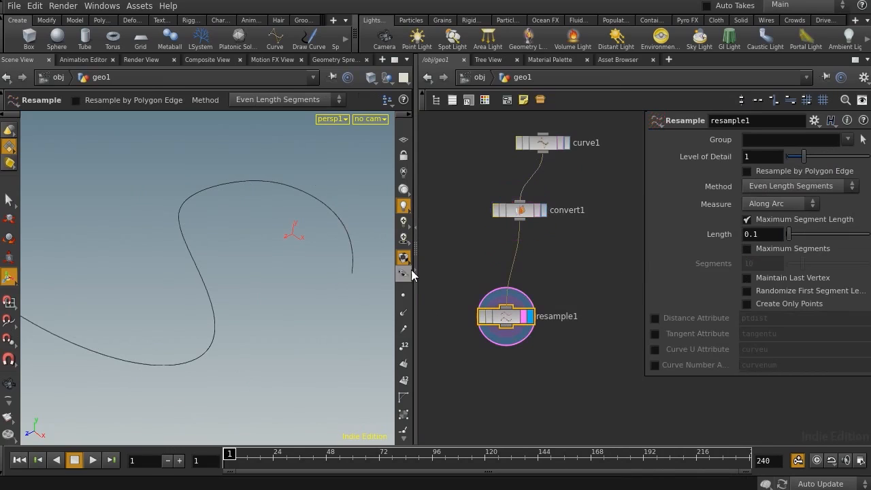
# Display the curve's points in the viewport and set the resample's maximum segment Length to 0.5
pyautogui.click(403, 295)
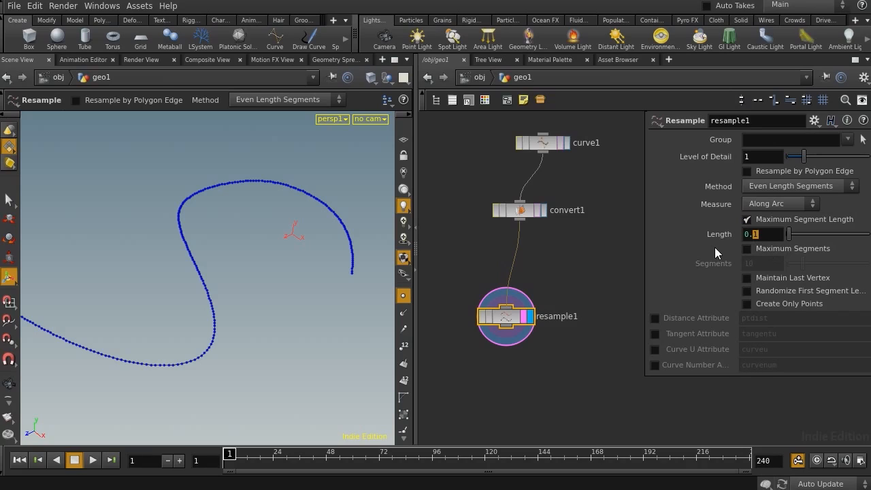
pyautogui.write('5')
pyautogui.press('Return')
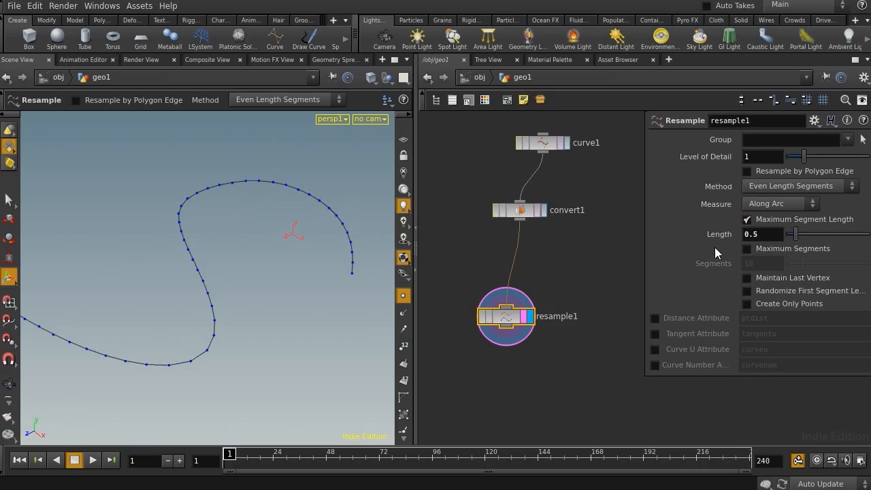
pyautogui.keyDown('alt'); pyautogui.moveTo(274, 334); pyautogui.dragTo(223, 341, button='right'); pyautogui.keyUp('alt')
pyautogui.keyDown('alt'); pyautogui.moveTo(234, 344); pyautogui.dragTo(251, 340, button='middle'); pyautogui.keyUp('alt')
# Move the resample1 node directly beneath convert1, leaving free space beside the node chain
pyautogui.moveTo(511, 383); pyautogui.dragTo(526, 346, button='middle')
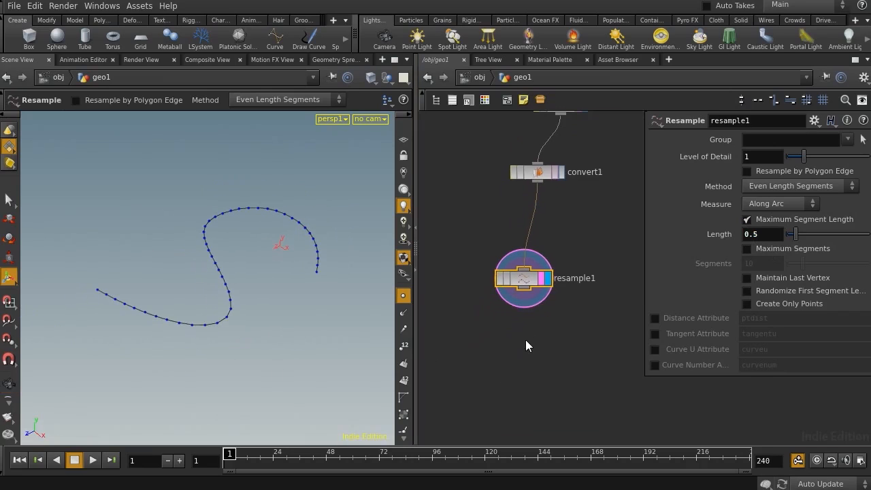
pyautogui.moveTo(534, 281); pyautogui.dragTo(551, 233)
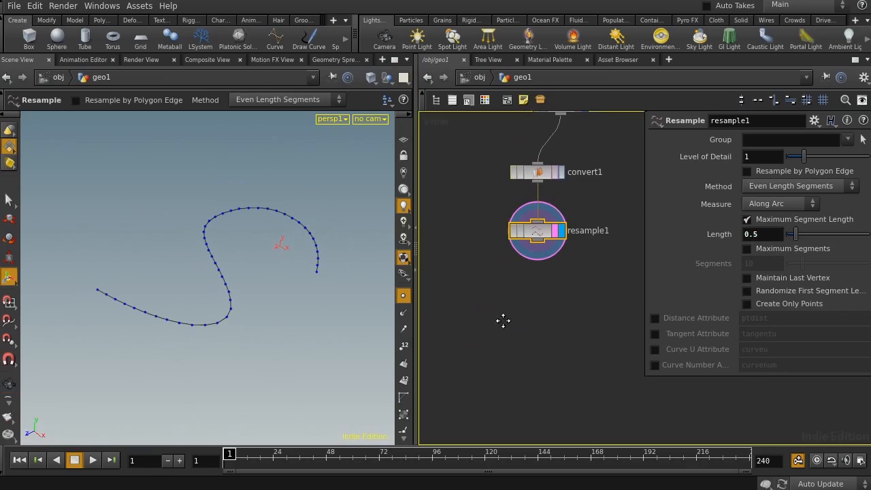
pyautogui.moveTo(501, 317); pyautogui.dragTo(586, 354, button='middle')
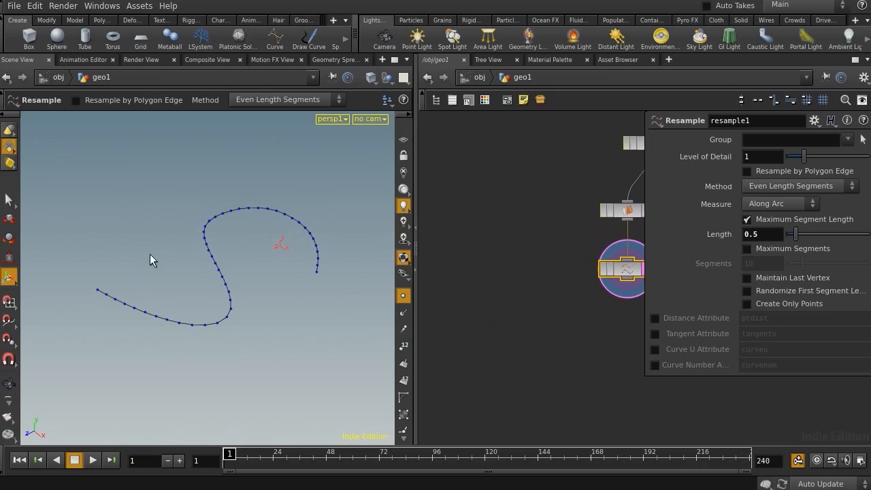
# Switch the viewport to the top view and add a second Curve node, unconnected, beside the resample1 node
pyautogui.hotkey('space', '2')
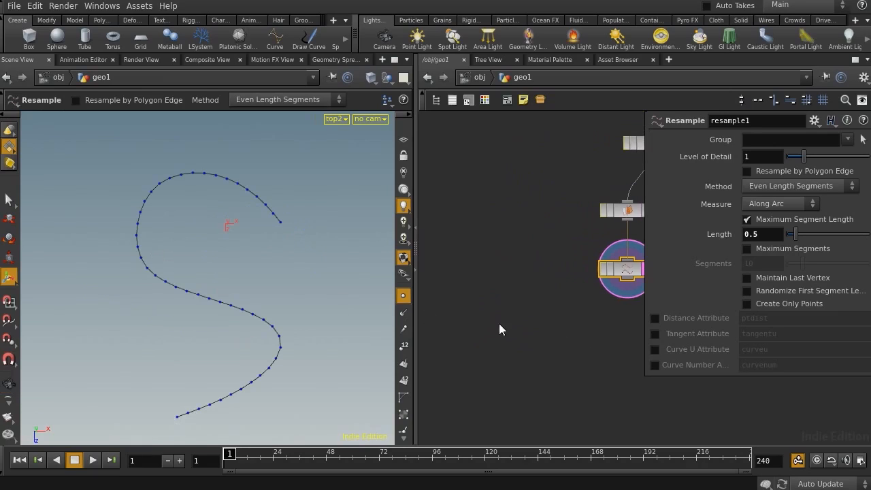
pyautogui.press('Tab')
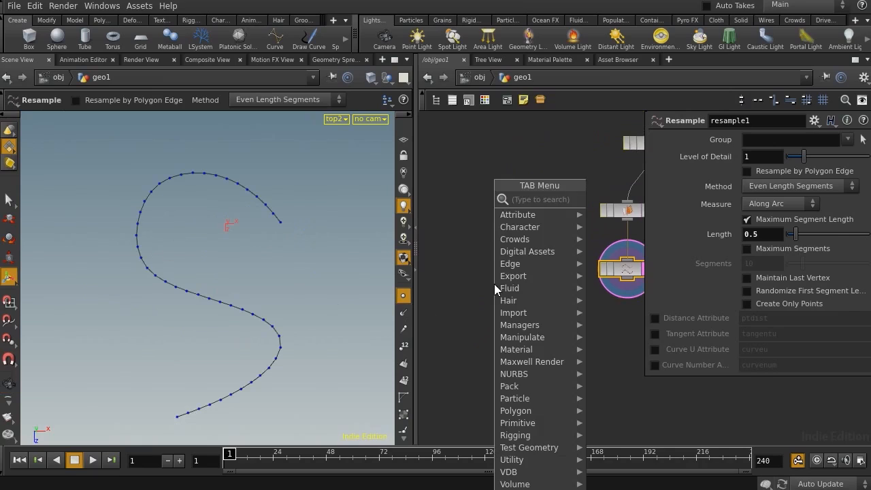
pyautogui.write('curve')
pyautogui.press('Return')
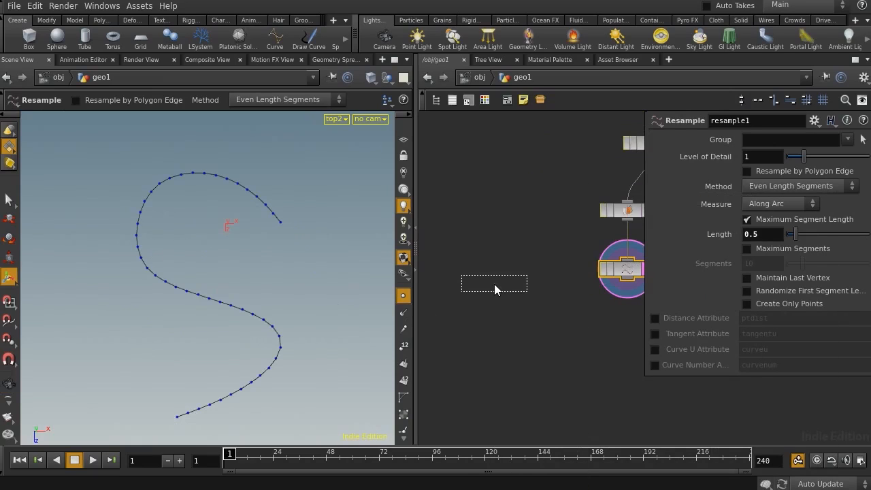
pyautogui.click(509, 275)
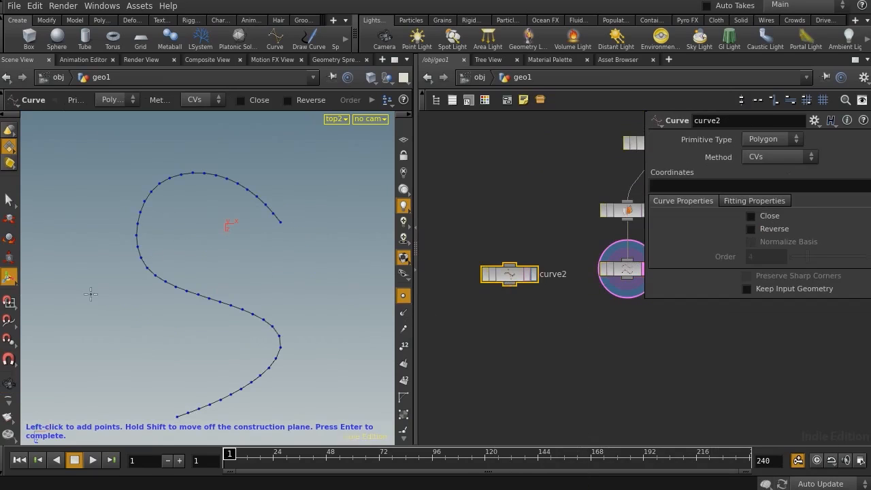
# Draw curve2 as a closed five-point polygon around the origin, about 0.56 units wide
pyautogui.keyDown('alt'); pyautogui.moveTo(148, 315); pyautogui.dragTo(138, 350, button='middle'); pyautogui.keyUp('alt')
pyautogui.keyDown('alt'); pyautogui.moveTo(137, 350); pyautogui.dragTo(488, 282, button='right'); pyautogui.keyUp('alt')
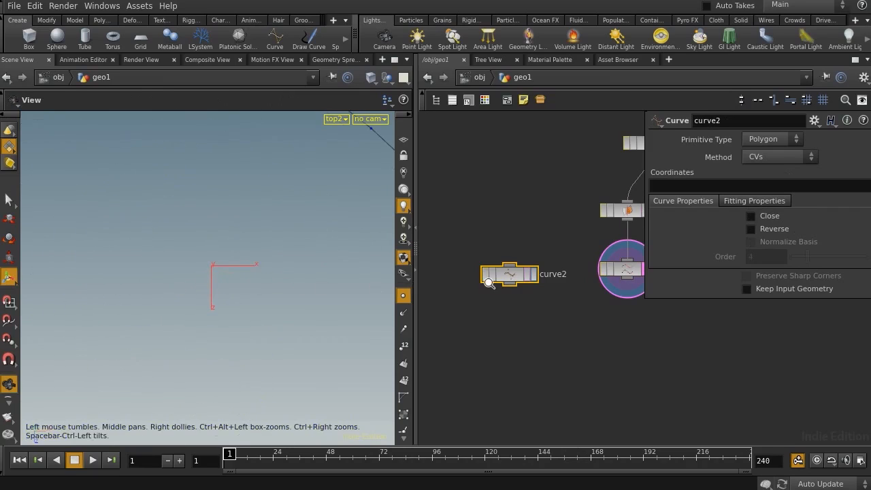
pyautogui.click(182, 285)
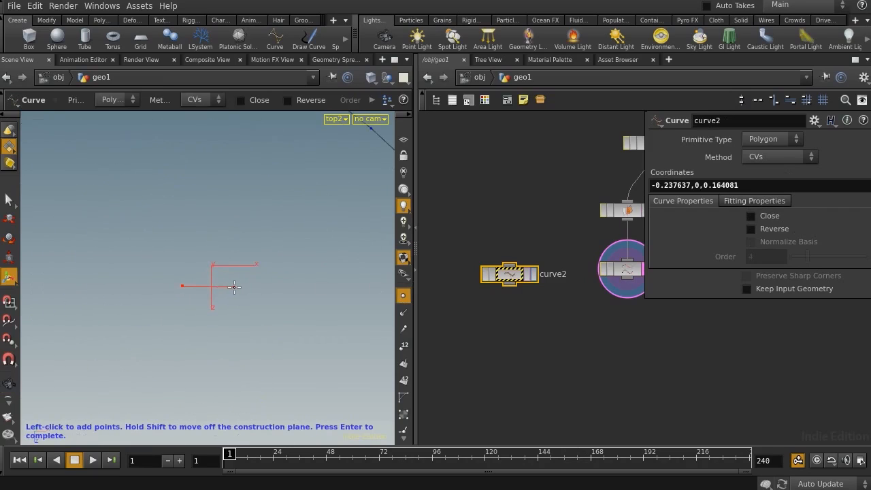
pyautogui.click(236, 286)
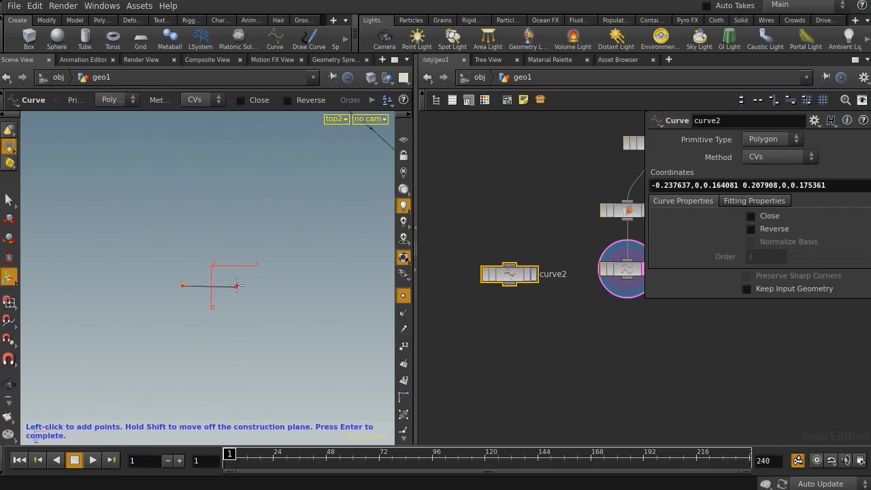
pyautogui.click(243, 238)
pyautogui.click(208, 228)
pyautogui.click(175, 238)
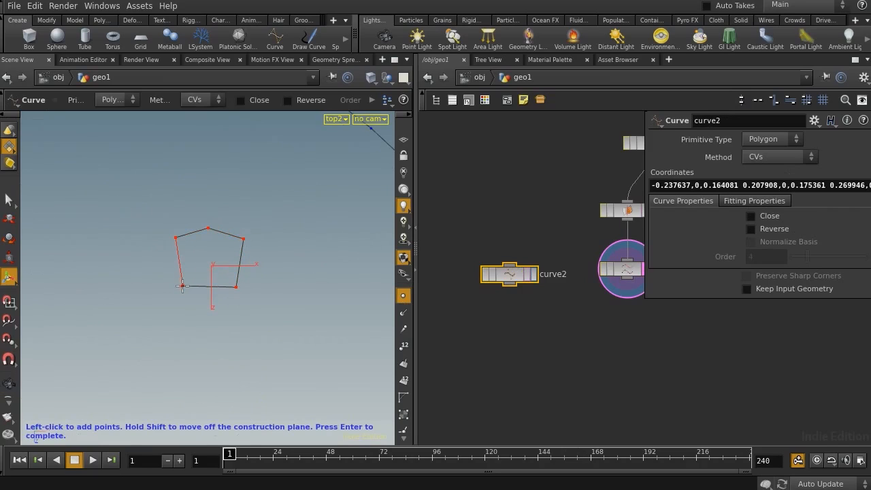
pyautogui.click(182, 286)
pyautogui.press('Return')
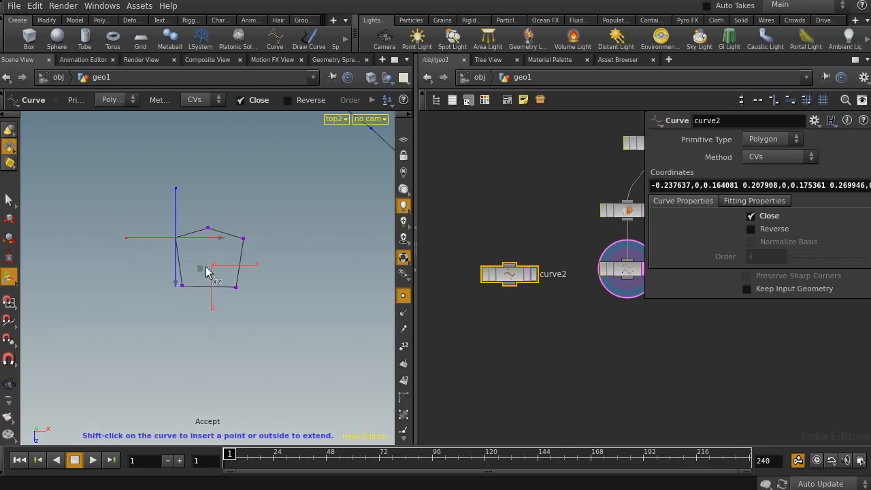
# Lower the pentagon's two upper side points and its apex slightly toward the origin to flatten the profile
pyautogui.press('s')
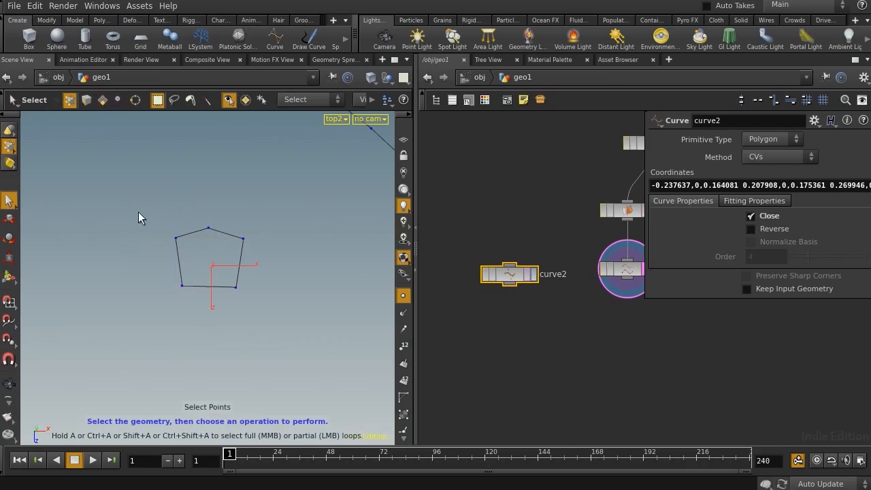
pyautogui.click(175, 238)
pyautogui.press('t')
pyautogui.moveTo(175, 239); pyautogui.dragTo(174, 258)
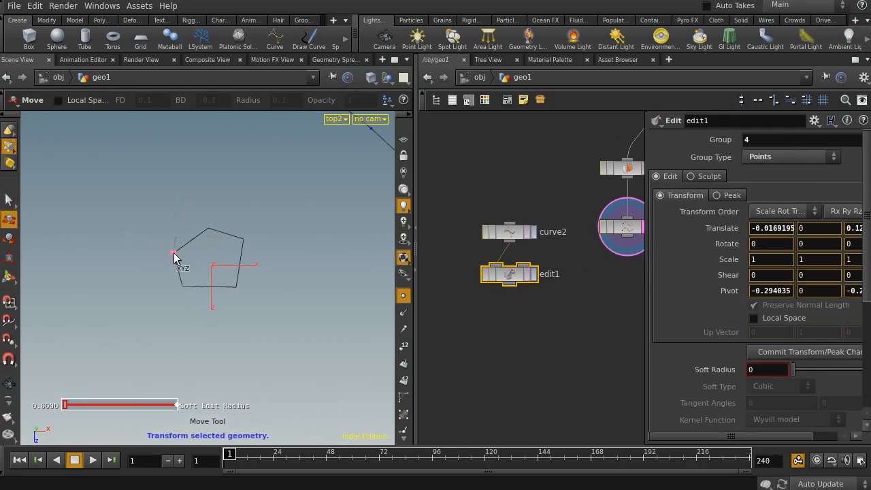
pyautogui.click(209, 229)
pyautogui.moveTo(209, 230)
pyautogui.mouseDown()
pyautogui.moveTo(210, 244)
pyautogui.moveTo(209, 236)
pyautogui.mouseUp()
pyautogui.moveTo(264, 217); pyautogui.dragTo(247, 250)
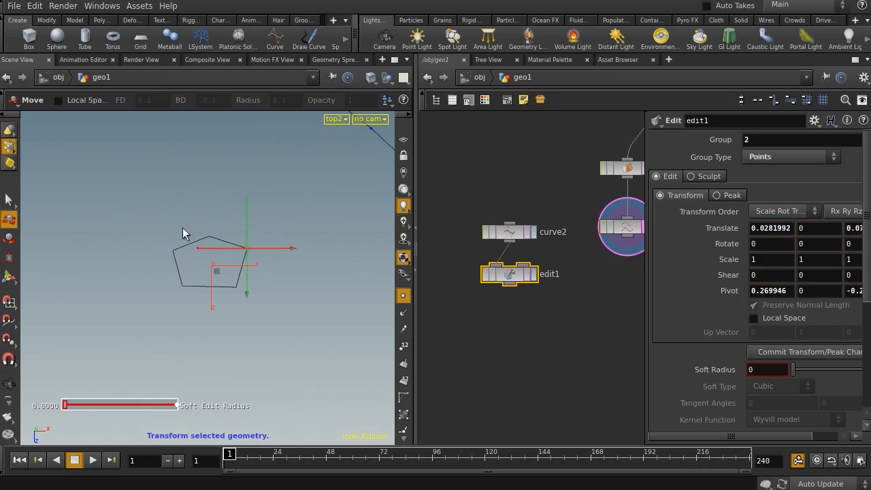
pyautogui.press('s')
pyautogui.moveTo(217, 224); pyautogui.dragTo(209, 243)
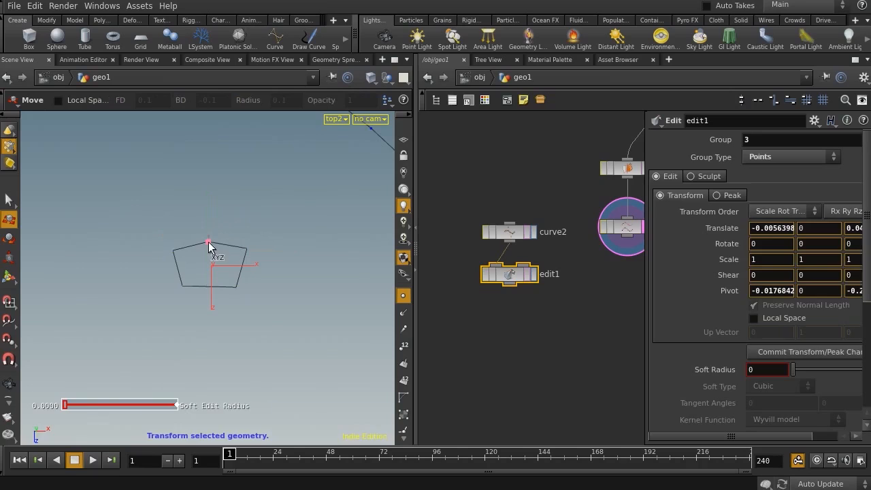
# Shift the pentagon's two right points and its two left points slightly inward to narrow the profile
pyautogui.click(235, 298)
pyautogui.press('s')
pyautogui.moveTo(267, 228); pyautogui.dragTo(231, 290)
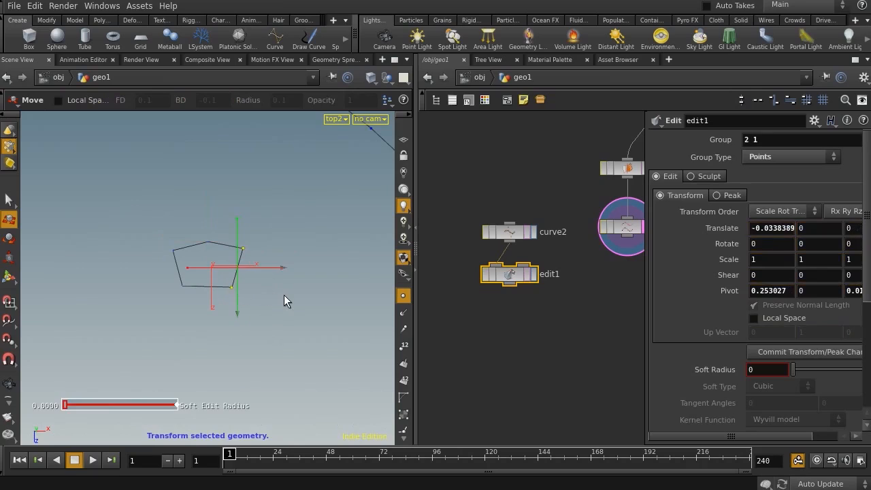
pyautogui.press('s')
pyautogui.moveTo(159, 300); pyautogui.dragTo(179, 251)
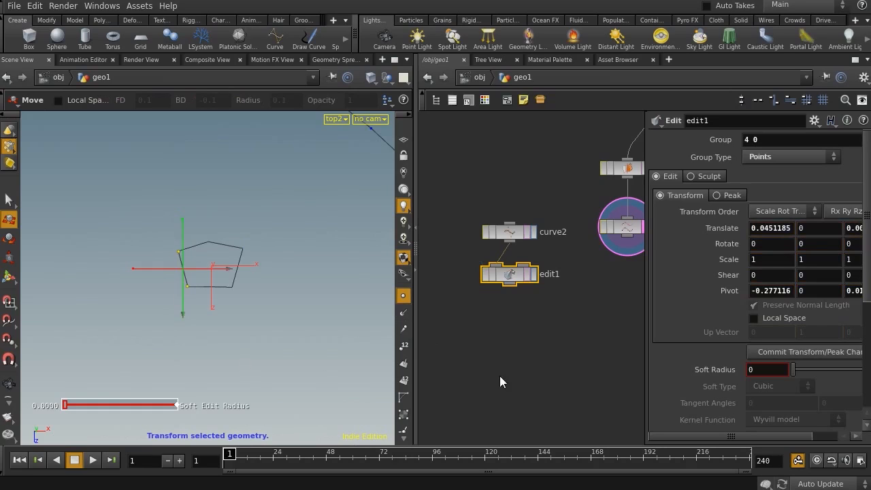
# Add a Sweep node in the free space below the edit1 and resample1 nodes
pyautogui.moveTo(552, 363); pyautogui.dragTo(461, 307, button='middle')
pyautogui.scroll(1, 548, 299)
pyautogui.press('Tab')
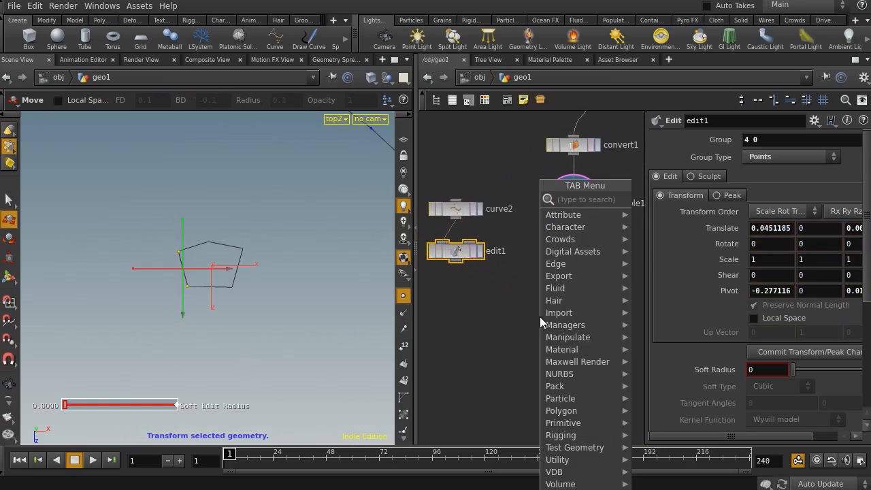
pyautogui.write('sw')
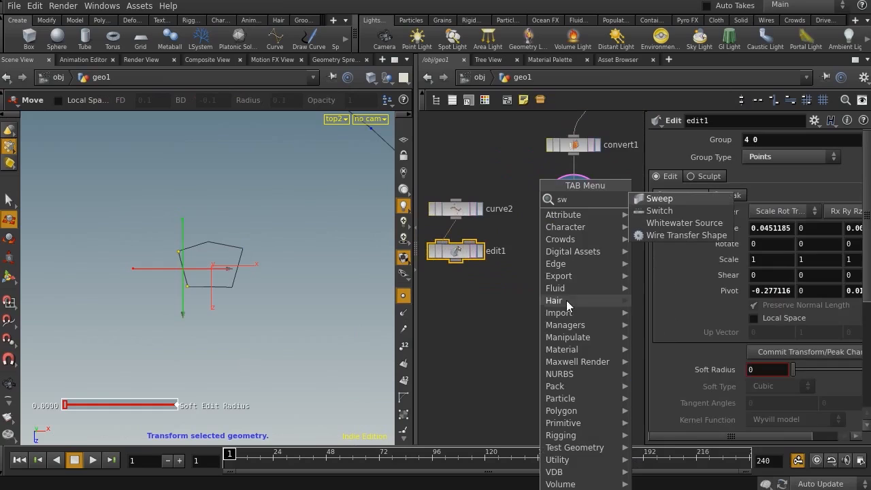
pyautogui.press('Return')
pyautogui.click(537, 336)
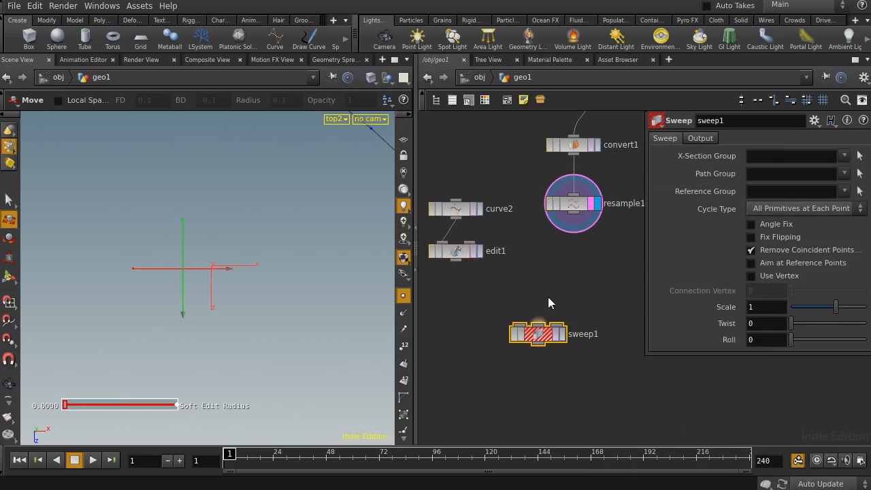
# Wire edit1 into sweep1's Cross Section input and resample1 into its second and third inputs, spacing the nodes apart
pyautogui.moveTo(548, 297); pyautogui.dragTo(558, 229, button='middle')
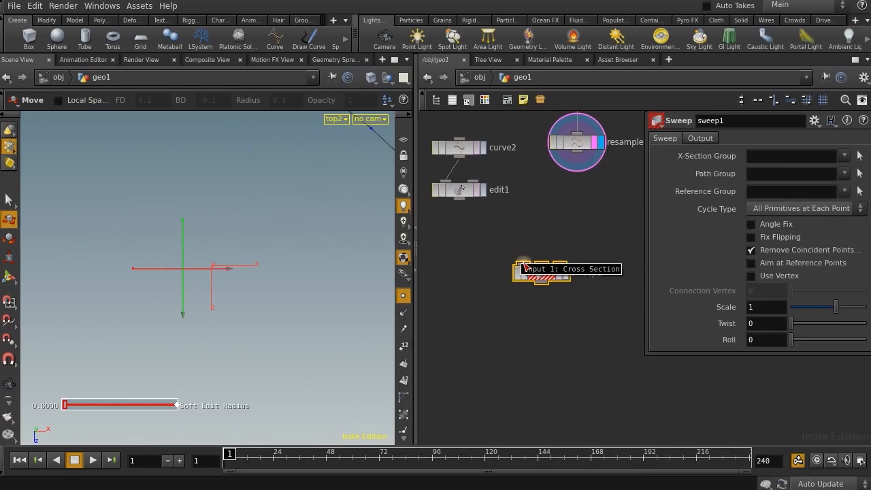
pyautogui.moveTo(521, 266); pyautogui.dragTo(460, 198)
pyautogui.moveTo(544, 274); pyautogui.dragTo(541, 359)
pyautogui.moveTo(566, 294); pyautogui.dragTo(530, 316, button='middle')
pyautogui.moveTo(541, 167); pyautogui.dragTo(542, 229)
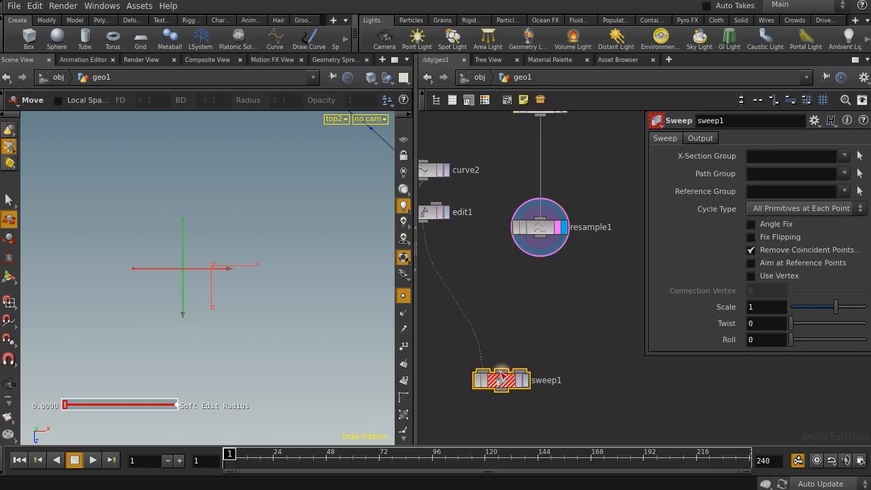
pyautogui.moveTo(502, 371)
pyautogui.mouseDown()
pyautogui.moveTo(548, 253)
pyautogui.moveTo(541, 256)
pyautogui.mouseUp()
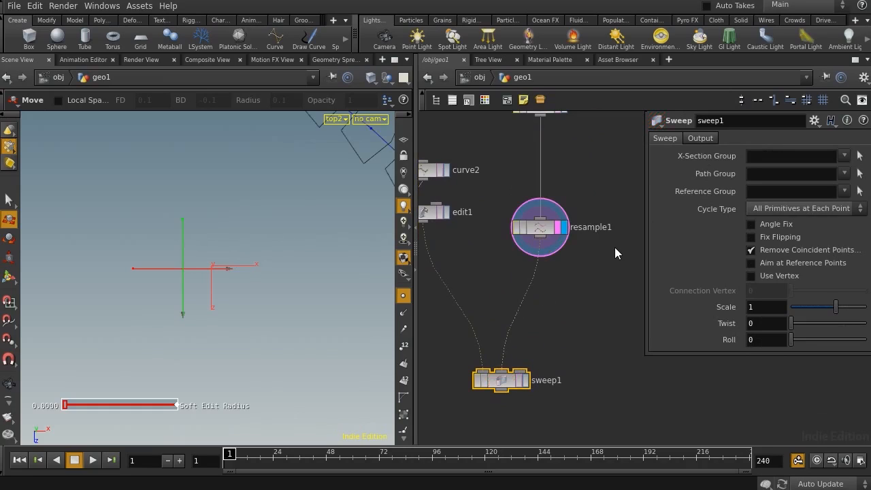
pyautogui.click(539, 226)
pyautogui.moveTo(515, 372); pyautogui.dragTo(538, 308)
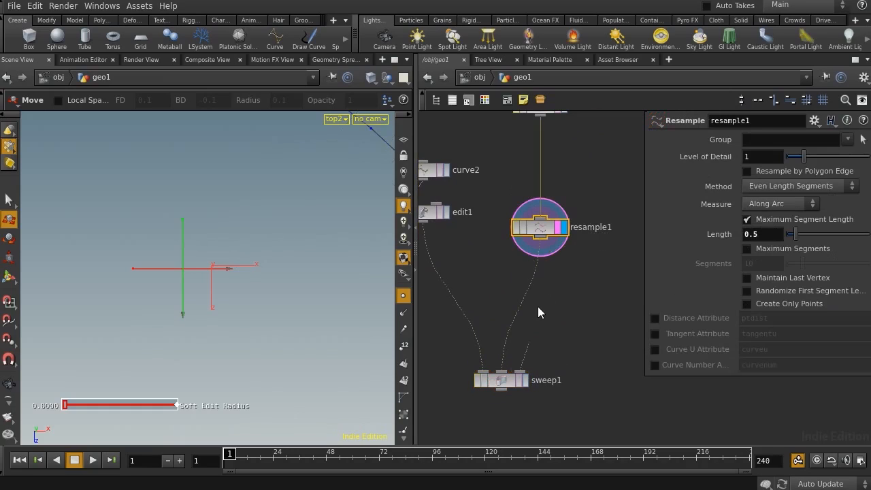
pyautogui.moveTo(548, 250); pyautogui.dragTo(541, 240)
# Switch the viewport to perspective, display the sweep1 result and select that node
pyautogui.moveTo(559, 402); pyautogui.dragTo(574, 369, button='middle')
pyautogui.moveTo(336, 262); pyautogui.dragTo(288, 262, button='right')
pyautogui.hotkey('space', '1')
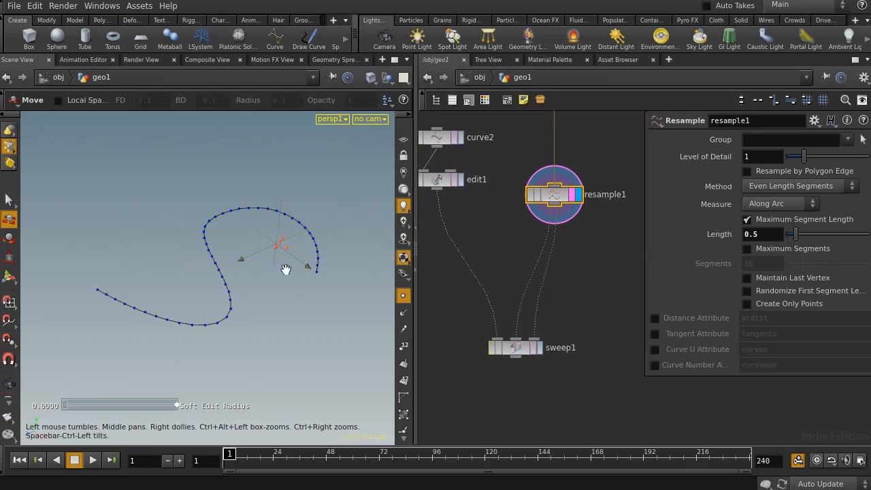
pyautogui.moveTo(284, 270); pyautogui.dragTo(340, 278)
pyautogui.click(538, 348)
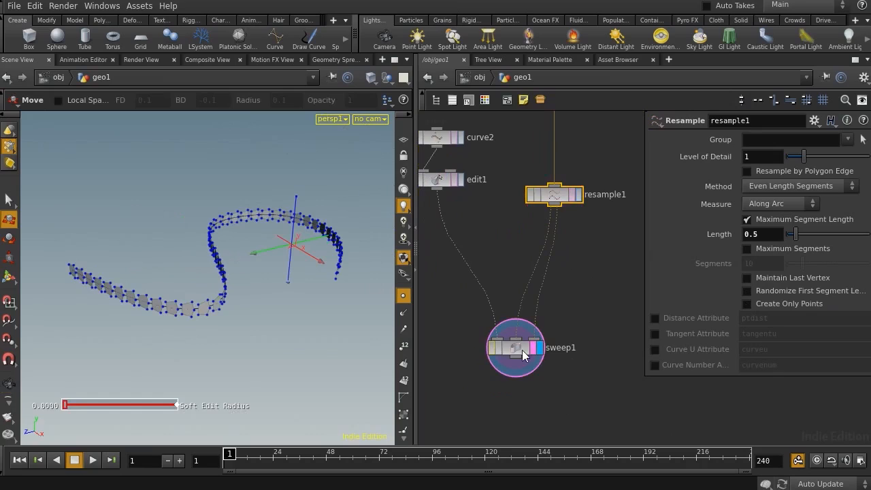
pyautogui.click(520, 350)
pyautogui.press('Escape')
pyautogui.moveTo(183, 327); pyautogui.dragTo(229, 299)
# Insert a Transform node between edit1 and sweep1 and set its X rotation to 90
pyautogui.press('Tab')
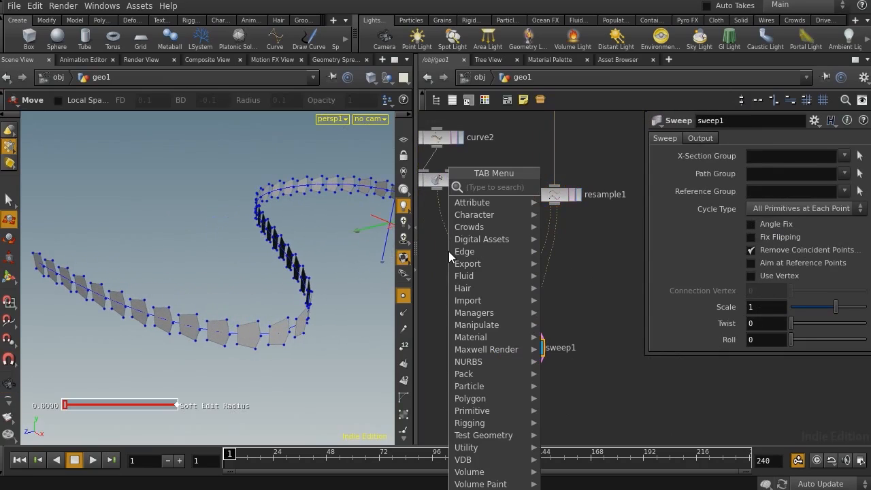
pyautogui.write('tr')
pyautogui.click(575, 210)
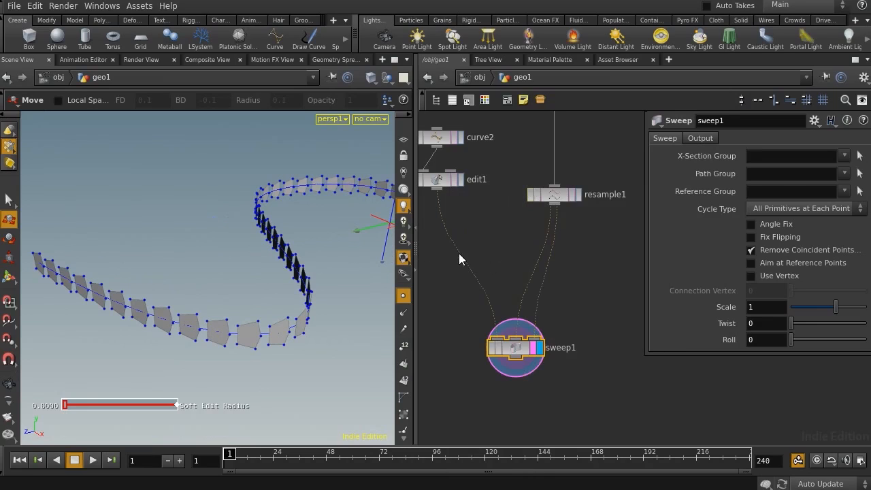
pyautogui.click(460, 253)
pyautogui.write('90')
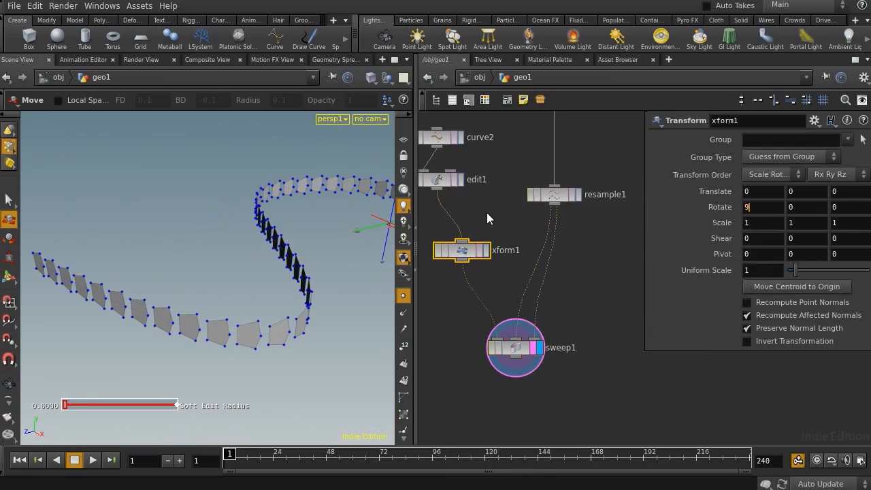
pyautogui.press('Return')
pyautogui.keyDown('alt'); pyautogui.moveTo(203, 287); pyautogui.dragTo(173, 294); pyautogui.keyUp('alt')
# Set the sweep1 node's Roll to 90 to turn the cross sections around the path
pyautogui.click(503, 333)
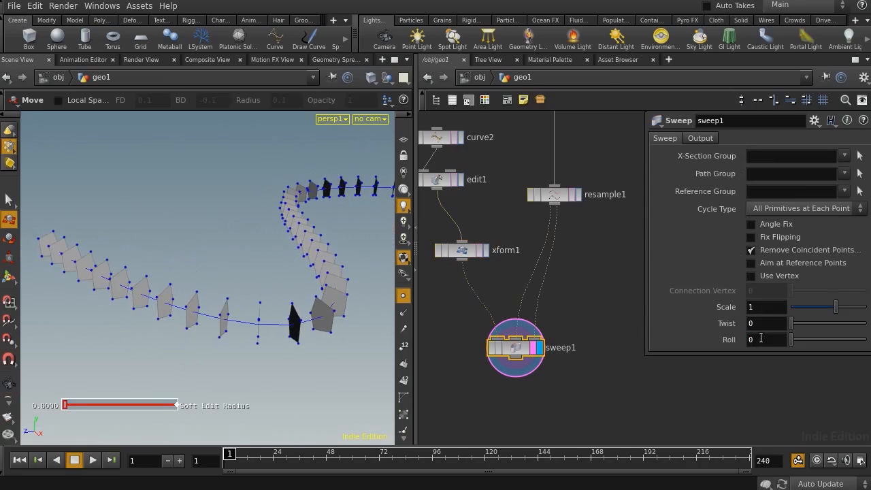
pyautogui.moveTo(758, 343); pyautogui.dragTo(870, 309, button='middle')
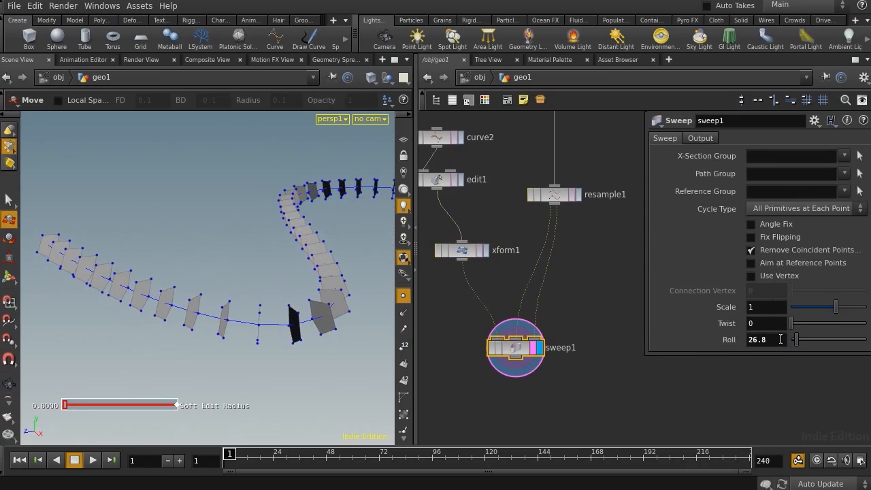
pyautogui.moveTo(780, 339); pyautogui.dragTo(698, 345)
pyautogui.write('90')
pyautogui.press('Return')
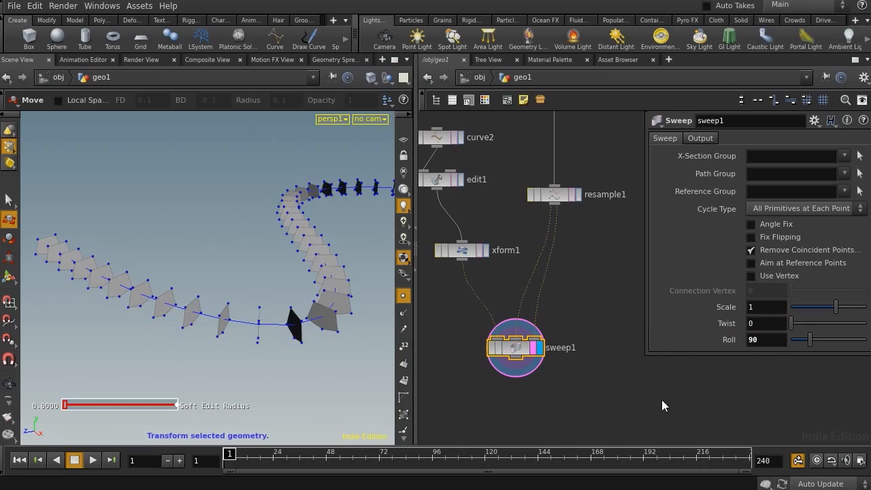
pyautogui.keyDown('alt'); pyautogui.moveTo(207, 349); pyautogui.dragTo(150, 291); pyautogui.keyUp('alt')
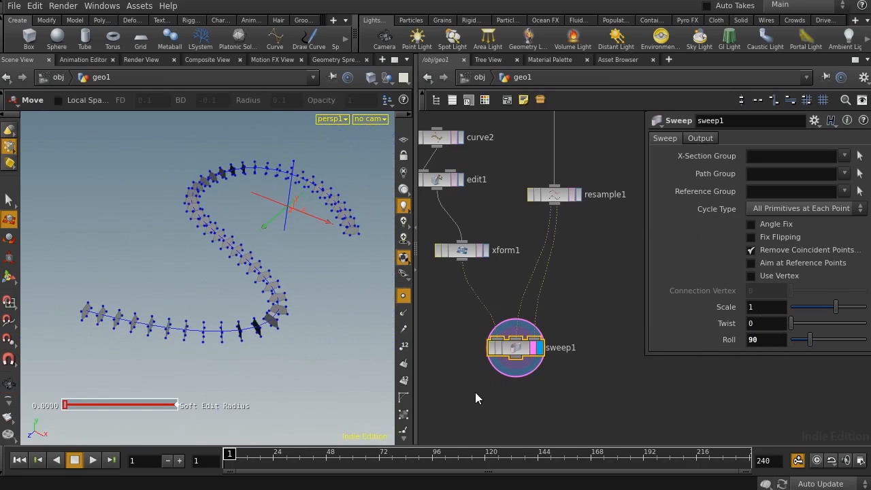
# Set the sweep's Skin Output to Skin Unclosed to build a continuous tube surface
pyautogui.click(700, 138)
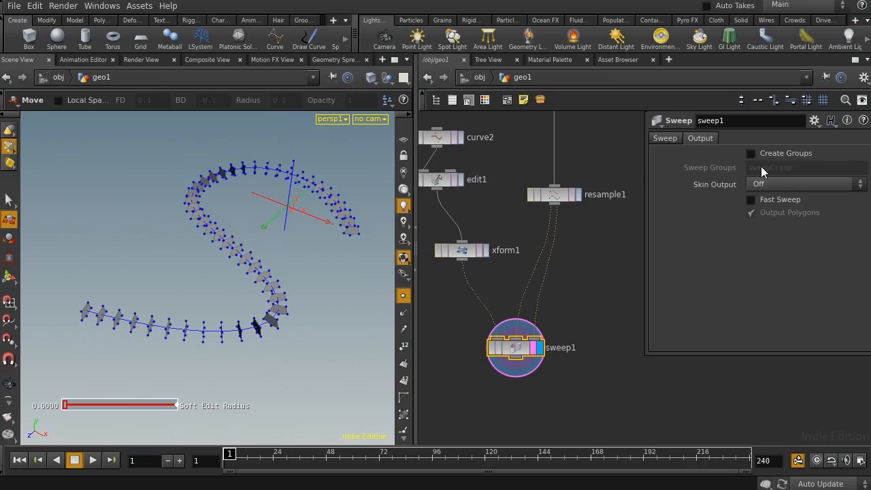
pyautogui.click(793, 184)
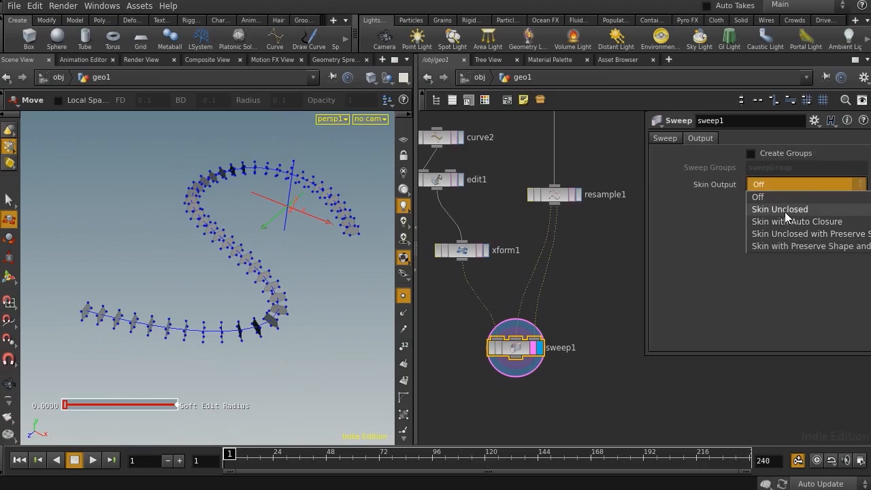
pyautogui.click(784, 211)
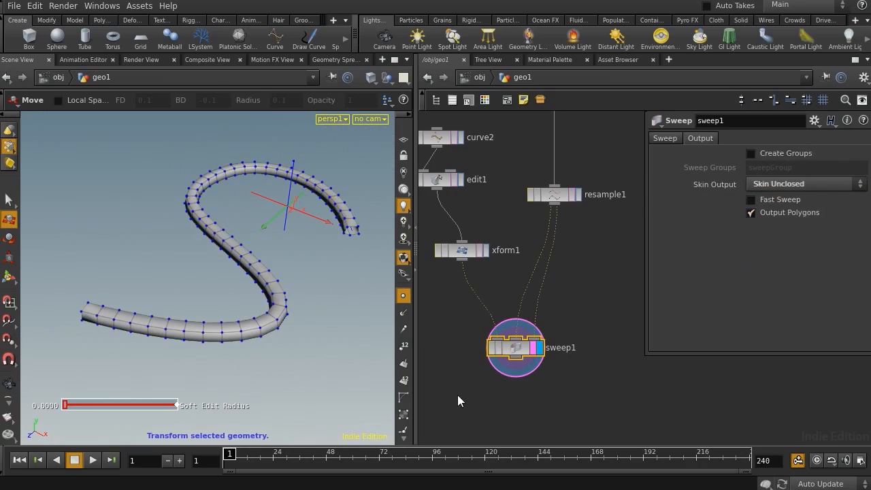
pyautogui.keyDown('alt'); pyautogui.moveTo(221, 293); pyautogui.dragTo(140, 274); pyautogui.keyUp('alt')
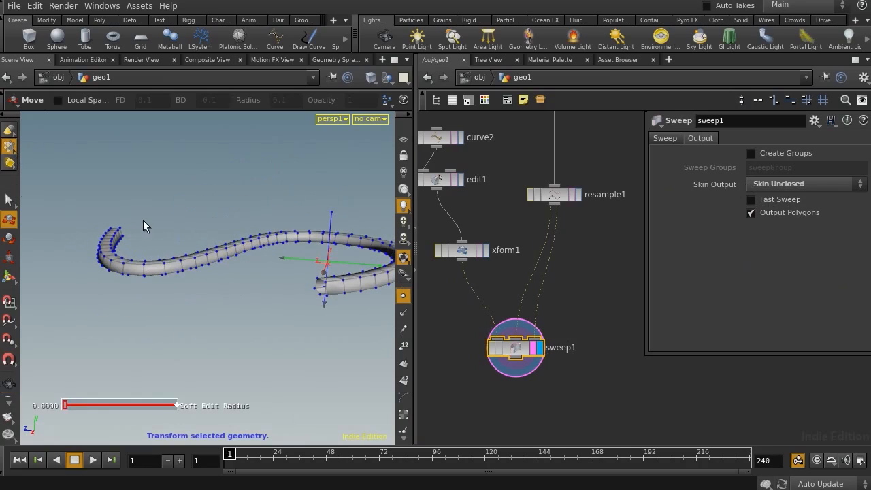
# Turn off the point display in the viewport and examine the swept tube from below and above
pyautogui.press('Escape')
pyautogui.scroll(4, 258, 269)
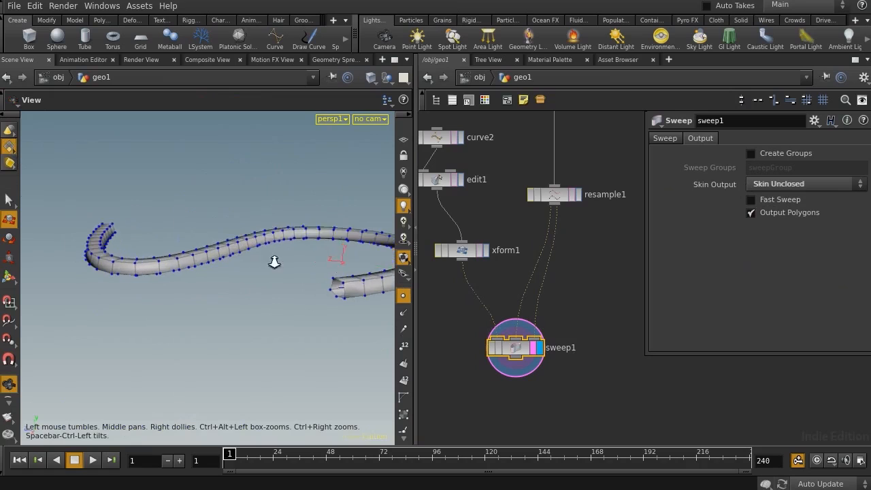
pyautogui.keyDown('alt'); pyautogui.moveTo(231, 262); pyautogui.dragTo(163, 257, button='middle'); pyautogui.keyUp('alt')
pyautogui.click(405, 297)
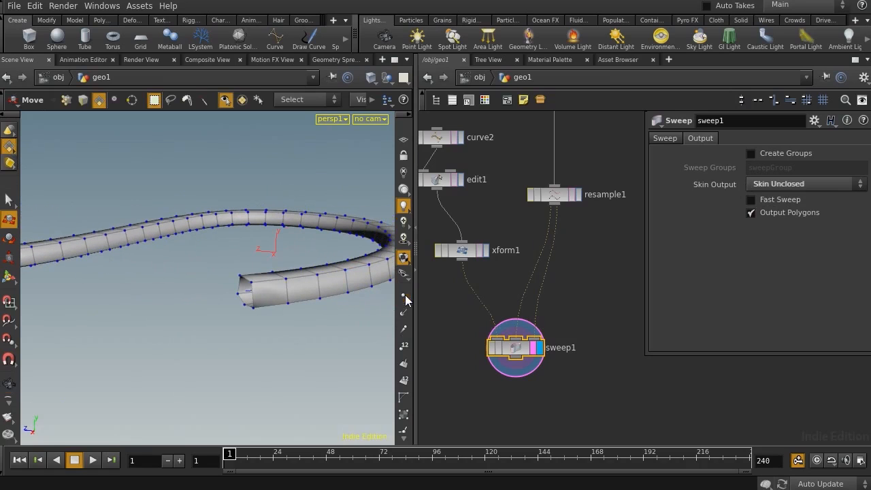
pyautogui.keyDown('alt'); pyautogui.moveTo(302, 319); pyautogui.dragTo(269, 289); pyautogui.keyUp('alt')
pyautogui.press('t')
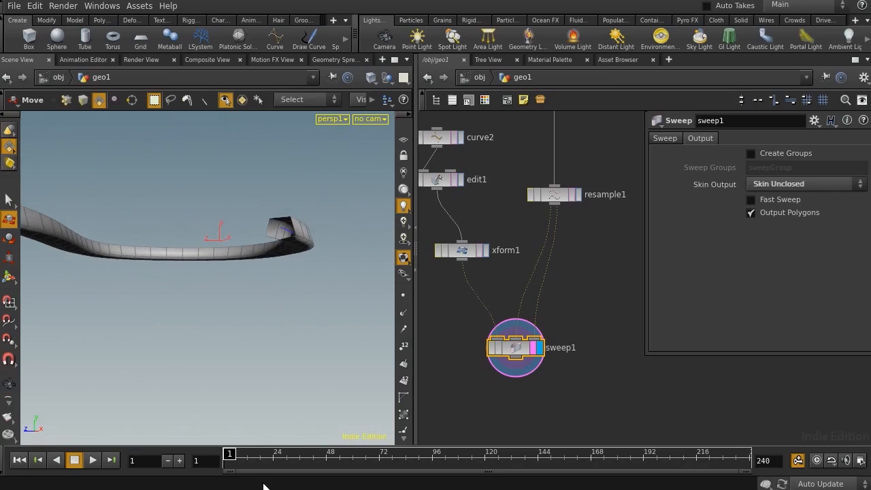
pyautogui.press('Escape')
pyautogui.moveTo(184, 273); pyautogui.dragTo(333, 345)
pyautogui.press('t')
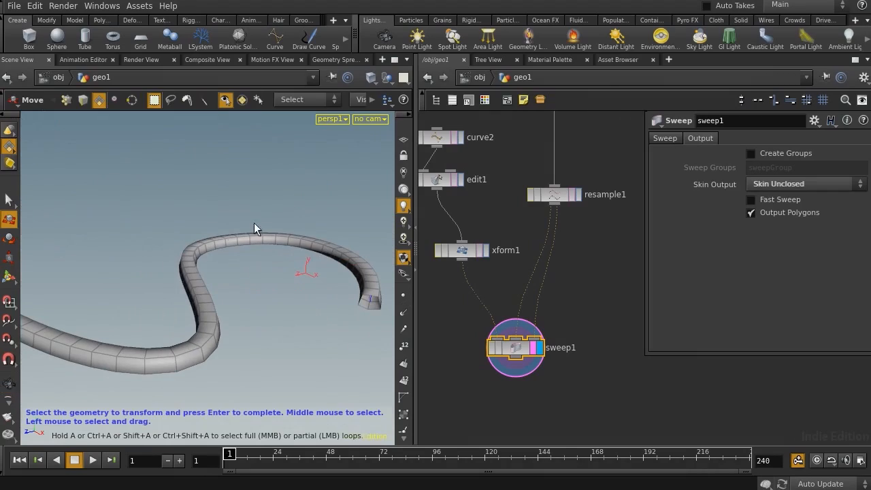
# Inspect the skinned tube from both ends of the path
pyautogui.press('Escape')
pyautogui.moveTo(234, 379); pyautogui.dragTo(311, 370)
pyautogui.press('t')
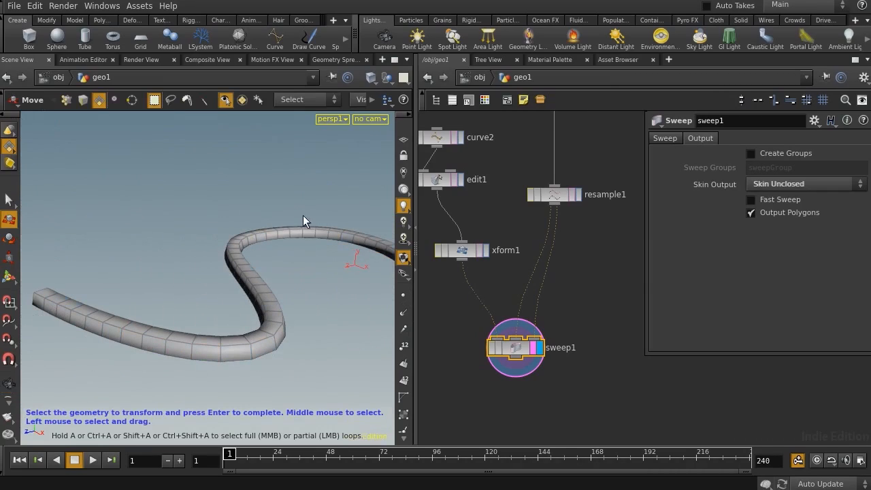
pyautogui.press('Escape')
pyautogui.moveTo(319, 356); pyautogui.dragTo(316, 342)
pyautogui.press('t')
# Insert a Null node between resample1 and sweep1 and space out the surrounding nodes
pyautogui.moveTo(577, 216); pyautogui.dragTo(539, 309, button='middle')
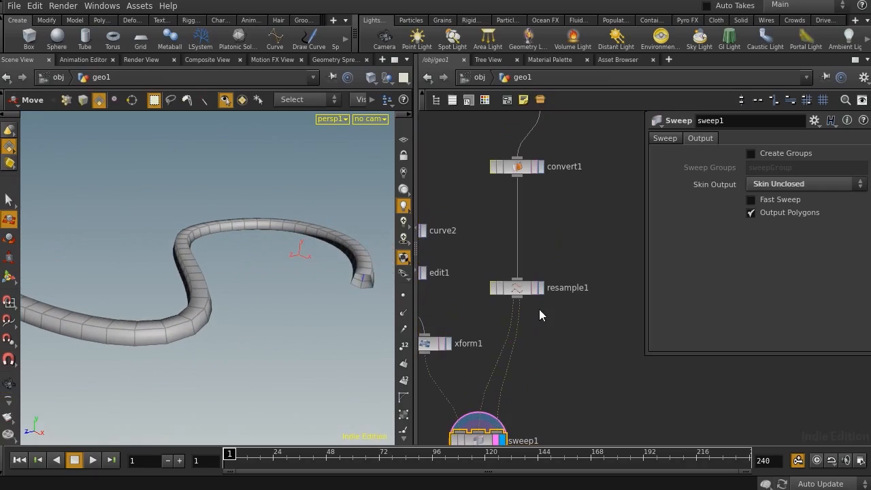
pyautogui.moveTo(531, 287); pyautogui.dragTo(531, 238)
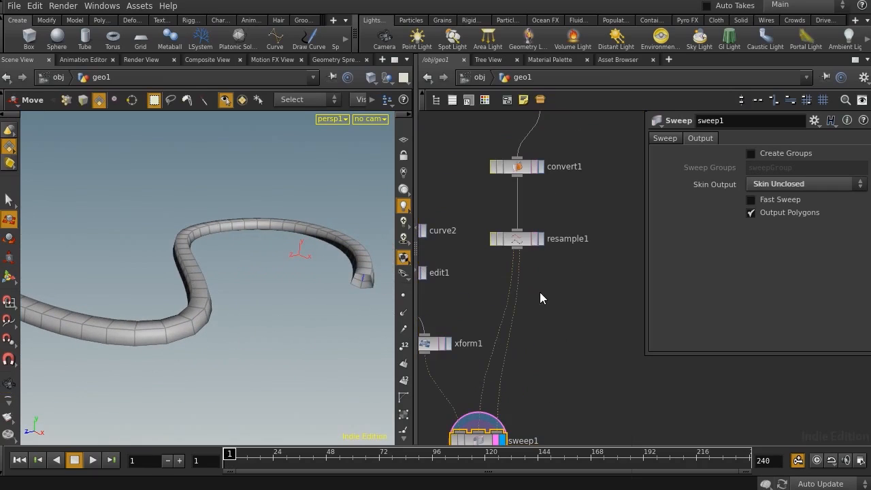
pyautogui.press('Tab')
pyautogui.write('nu')
pyautogui.press('Return')
pyautogui.click(517, 274)
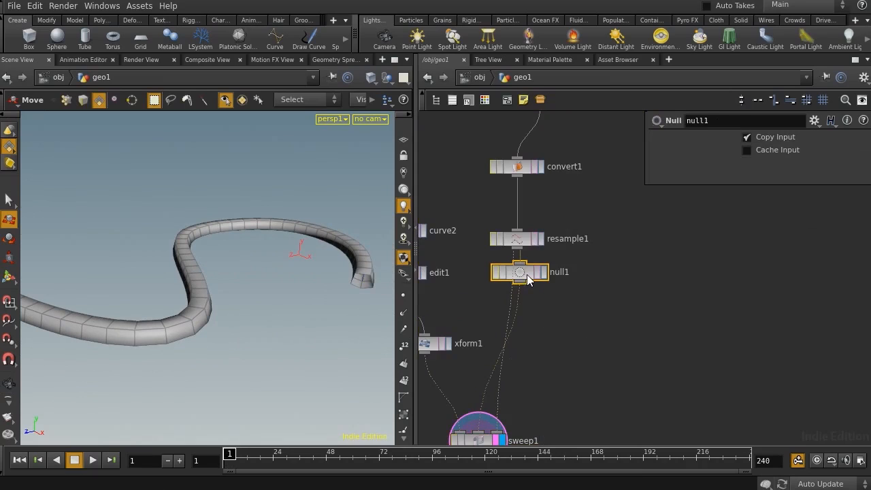
pyautogui.moveTo(527, 275); pyautogui.dragTo(540, 309)
pyautogui.moveTo(548, 348); pyautogui.dragTo(551, 302, button='middle')
pyautogui.moveTo(541, 272); pyautogui.dragTo(502, 383)
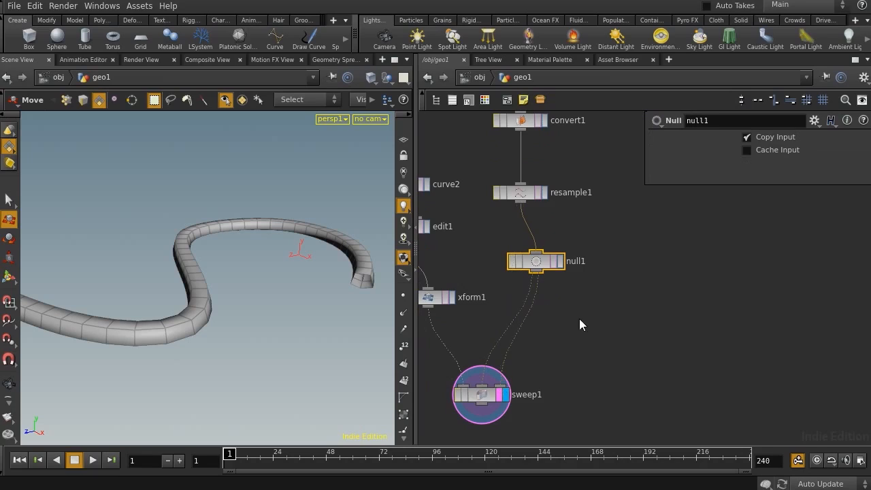
# Add a Ramp (Float) parameter labelled CROSS to the null1 node's parameter interface
pyautogui.click(815, 120)
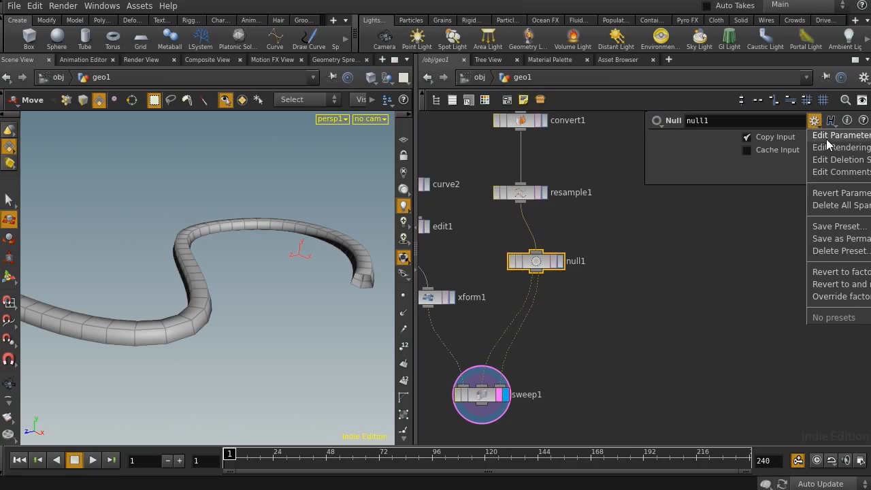
pyautogui.click(826, 139)
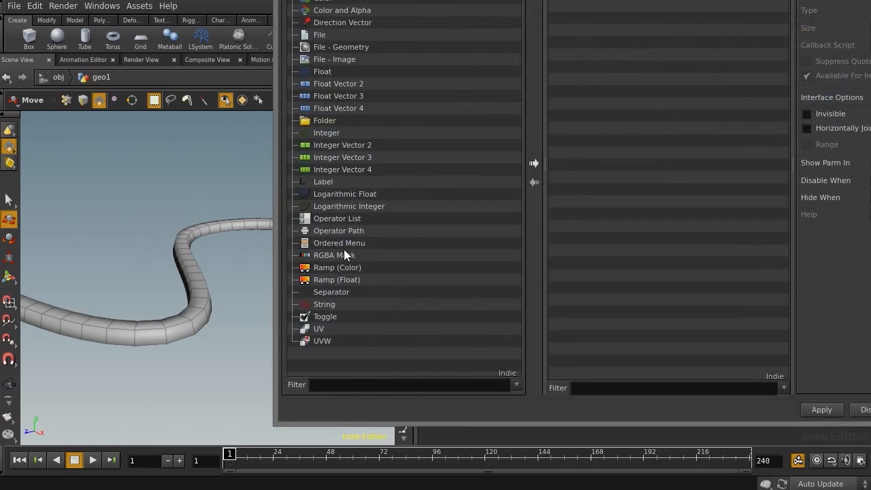
pyautogui.moveTo(321, 279); pyautogui.dragTo(592, 216)
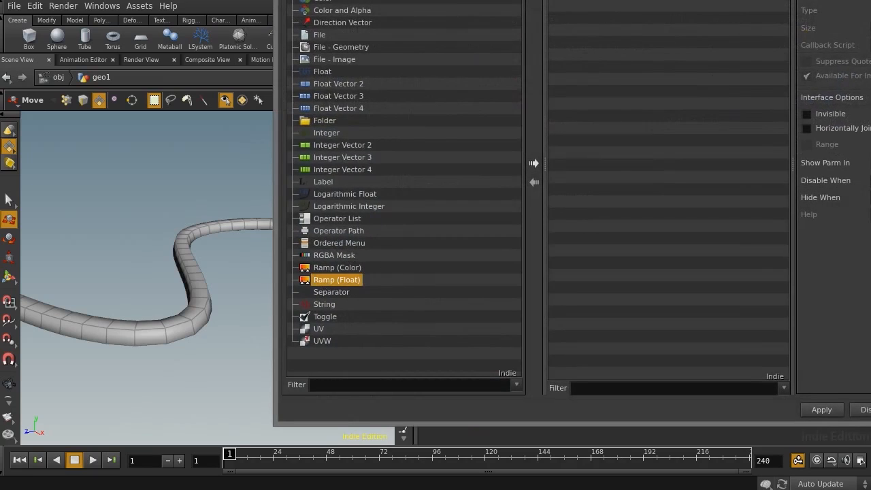
pyautogui.moveTo(593, 1); pyautogui.dragTo(599, 0)
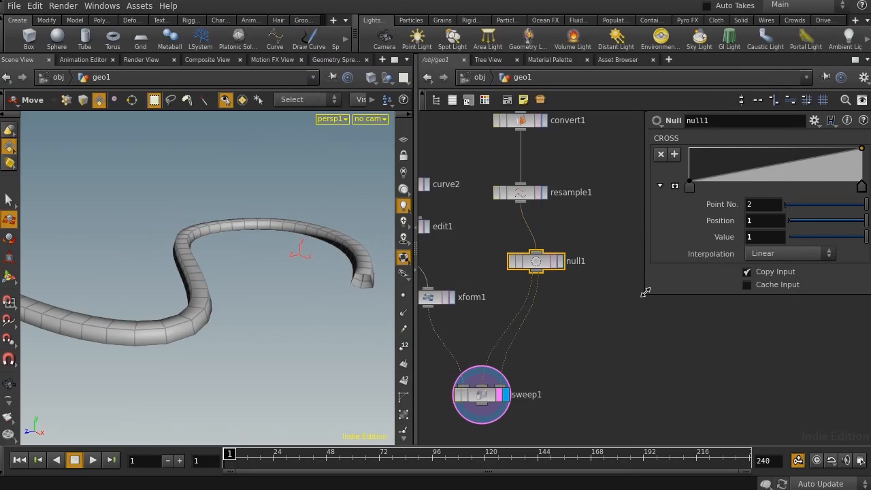
# Shape the CROSS ramp to fall linearly from 1 at its first point to about 0.104 at its last
pyautogui.moveTo(645, 292); pyautogui.dragTo(622, 325)
pyautogui.moveTo(662, 187); pyautogui.dragTo(664, 143)
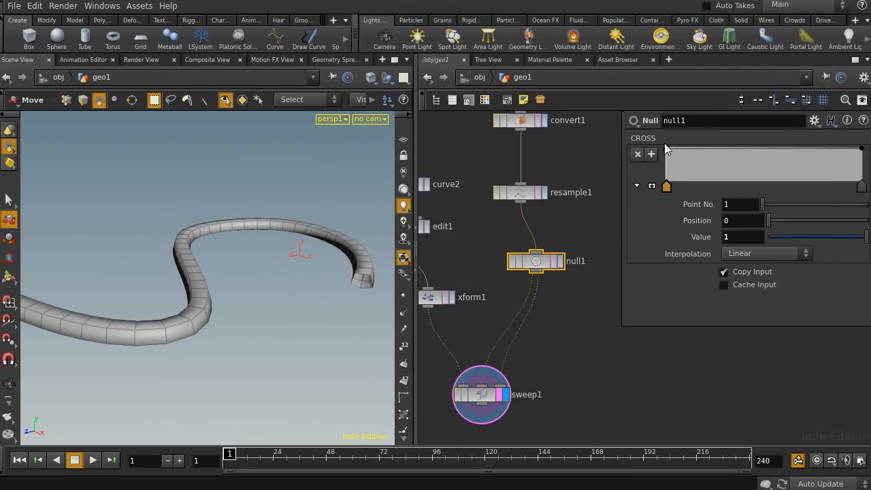
pyautogui.moveTo(862, 149); pyautogui.dragTo(863, 177)
# Insert an Attribute Create node between null1 and sweep1, leaving room between the nodes
pyautogui.moveTo(610, 333); pyautogui.dragTo(604, 286, button='middle')
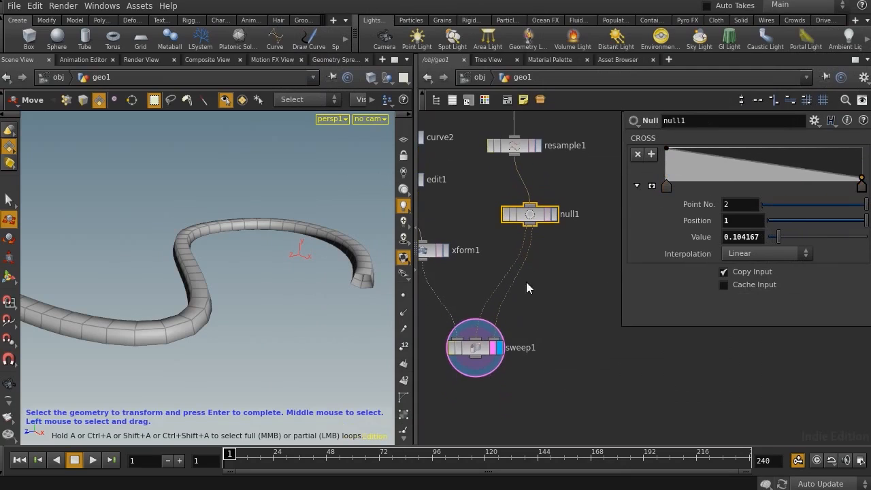
pyautogui.press('Tab')
pyautogui.write('at')
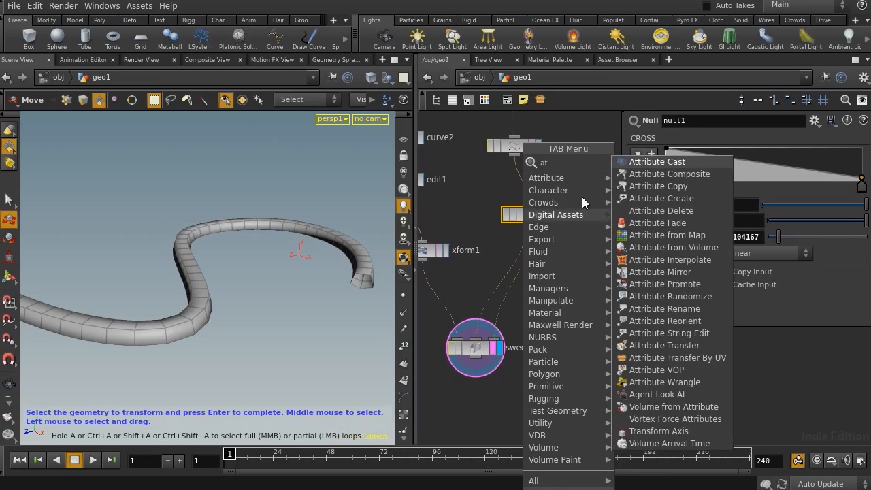
pyautogui.click(689, 199)
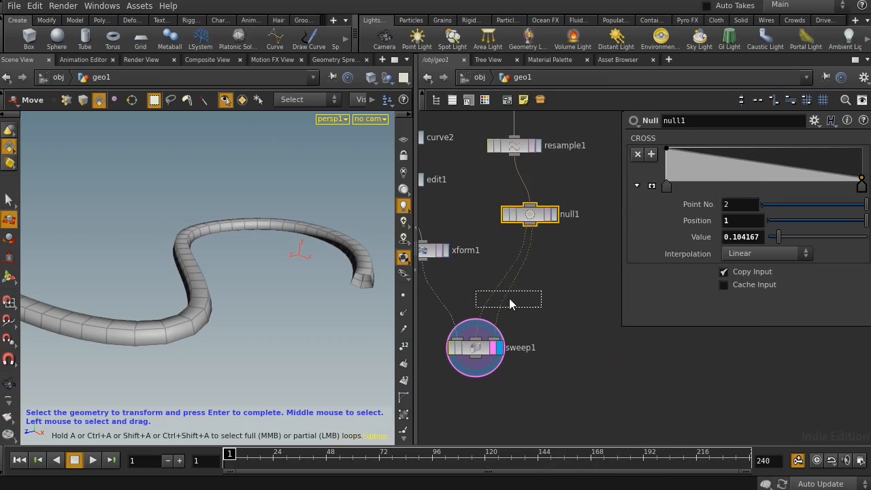
pyautogui.click(529, 261)
pyautogui.moveTo(538, 281); pyautogui.dragTo(537, 269, button='middle')
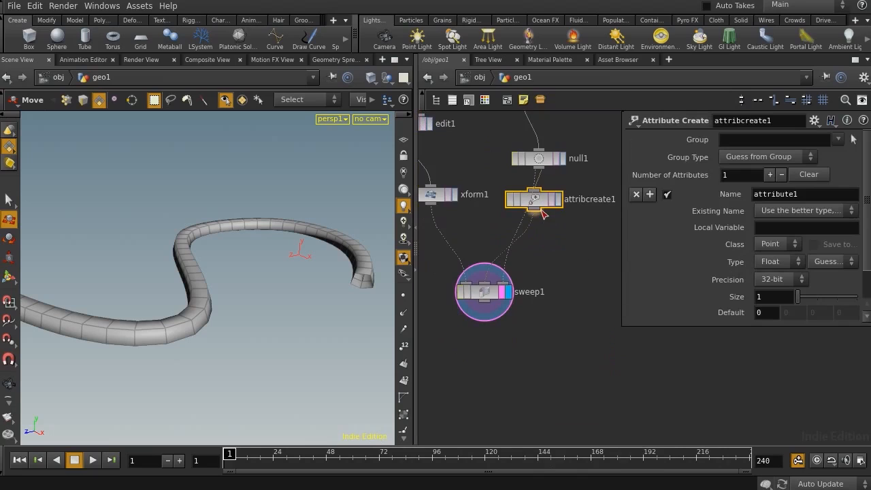
pyautogui.moveTo(487, 306); pyautogui.dragTo(484, 403)
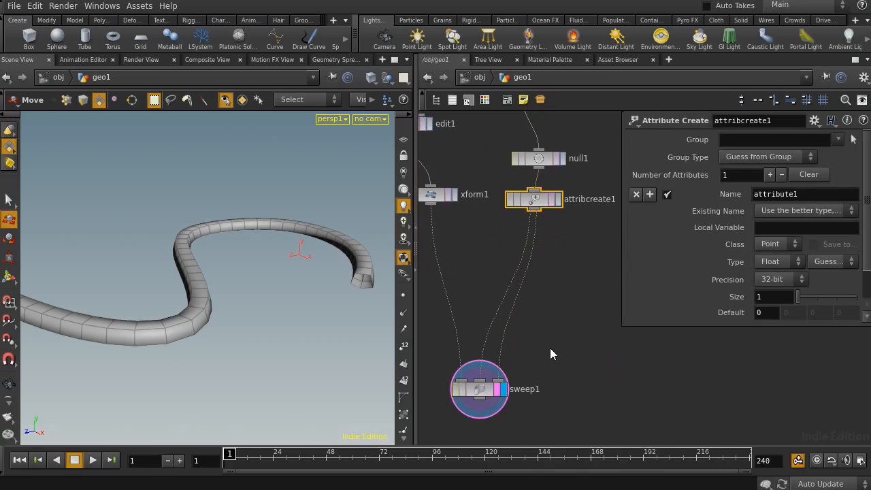
pyautogui.moveTo(550, 348); pyautogui.dragTo(536, 302, button='middle')
pyautogui.moveTo(520, 156); pyautogui.dragTo(521, 225)
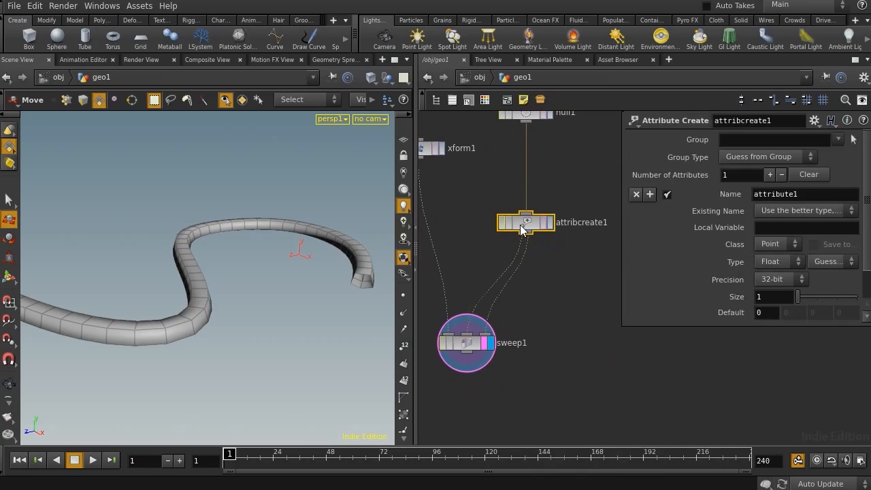
# Rename the Attribute Create node WIDTH and the Null node Cross_RAMP
pyautogui.doubleClick(588, 222)
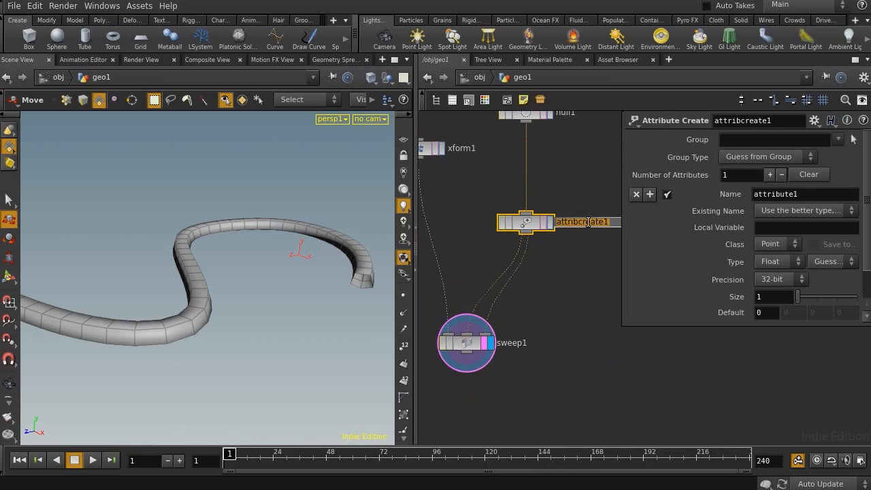
pyautogui.write('WIDTH')
pyautogui.press('Return')
pyautogui.moveTo(574, 194); pyautogui.dragTo(546, 259, button='middle')
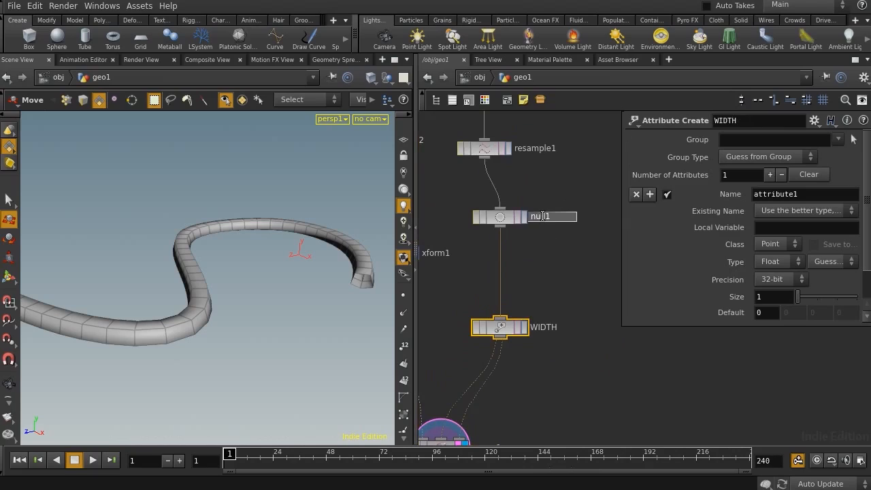
pyautogui.doubleClick(540, 217)
pyautogui.write('RAMP')
pyautogui.press('Return')
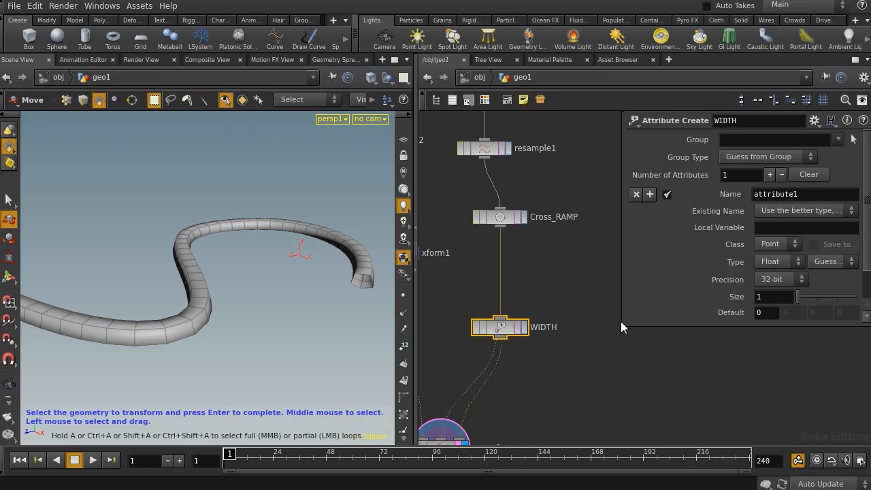
# Begin the WIDTH node's Value expression with chramp("../, checking the ramp on the Cross_RAMP node
pyautogui.moveTo(622, 327); pyautogui.dragTo(538, 381)
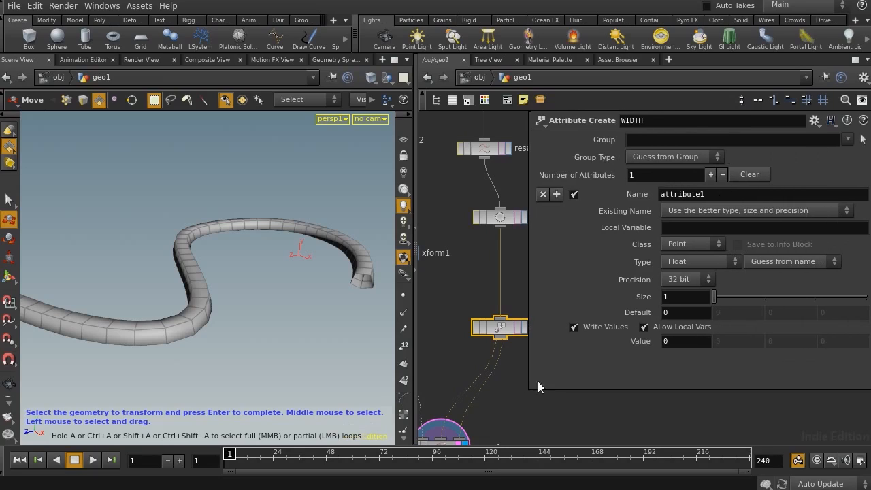
pyautogui.click(675, 340)
pyautogui.write('cgh')
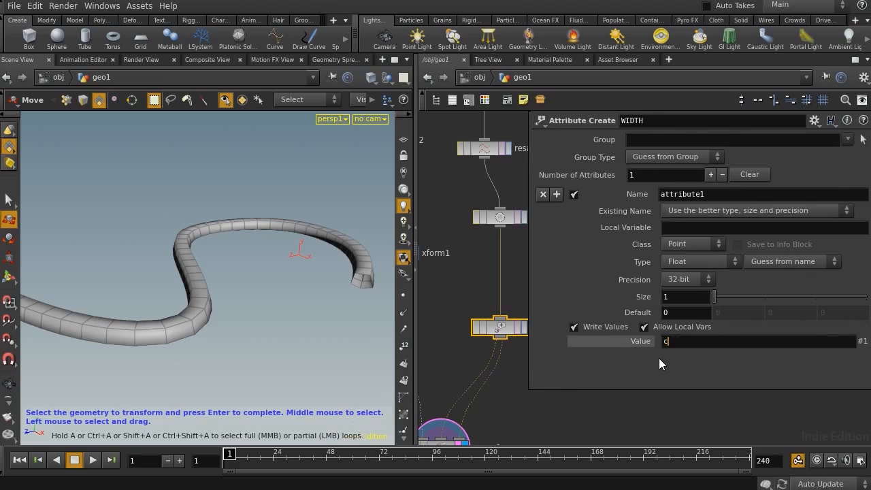
pyautogui.click(493, 210)
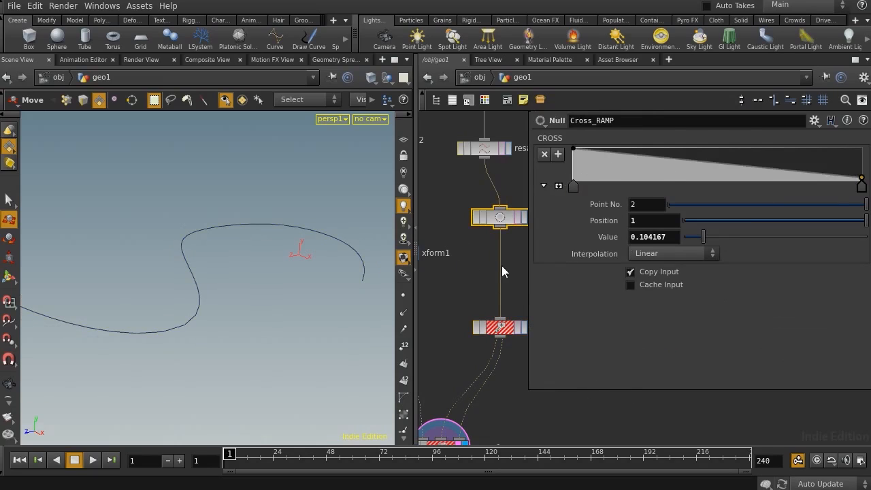
pyautogui.click(499, 327)
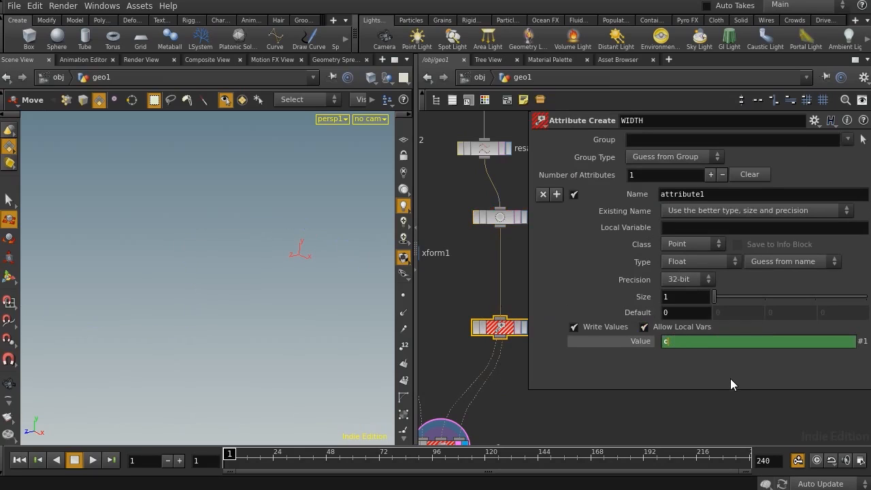
pyautogui.write('chra')
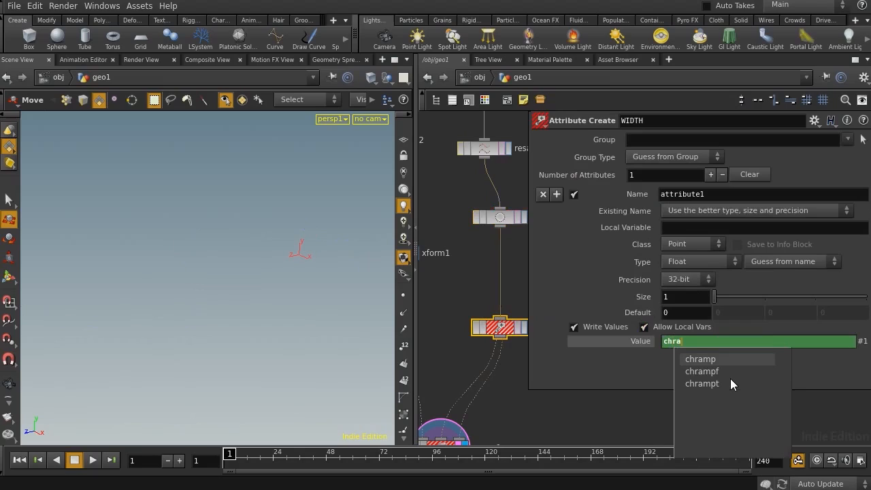
pyautogui.press('Return')
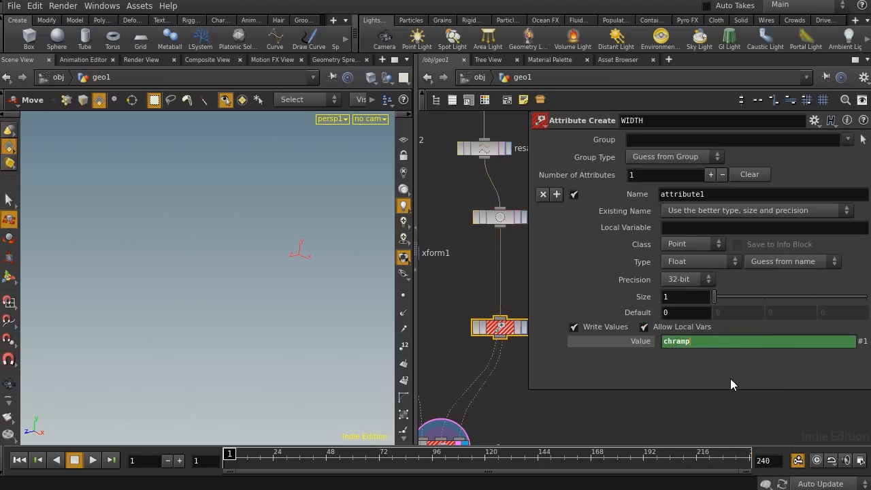
pyautogui.write('(')
pyautogui.write('"../')
pyautogui.write('Ra')
pyautogui.press('BackSpace')
pyautogui.press('BackSpace')
# Complete the ramp path in the chramp expression as "../Cross_RAMP/cross"
pyautogui.moveTo(518, 274); pyautogui.dragTo(475, 277, button='middle')
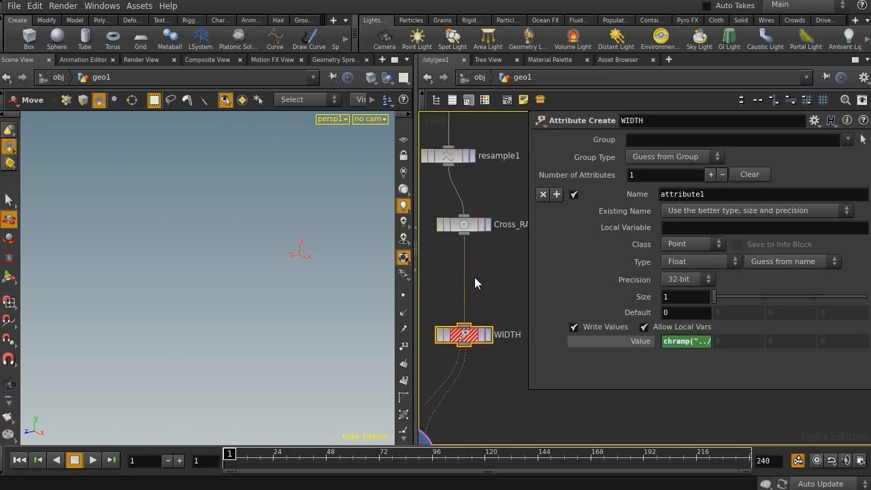
pyautogui.tripleClick(716, 341)
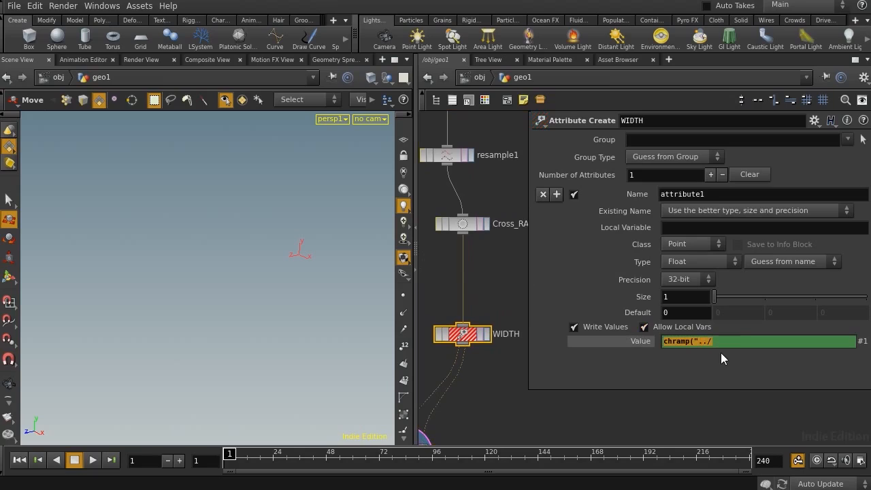
pyautogui.click(721, 341)
pyautogui.write('C')
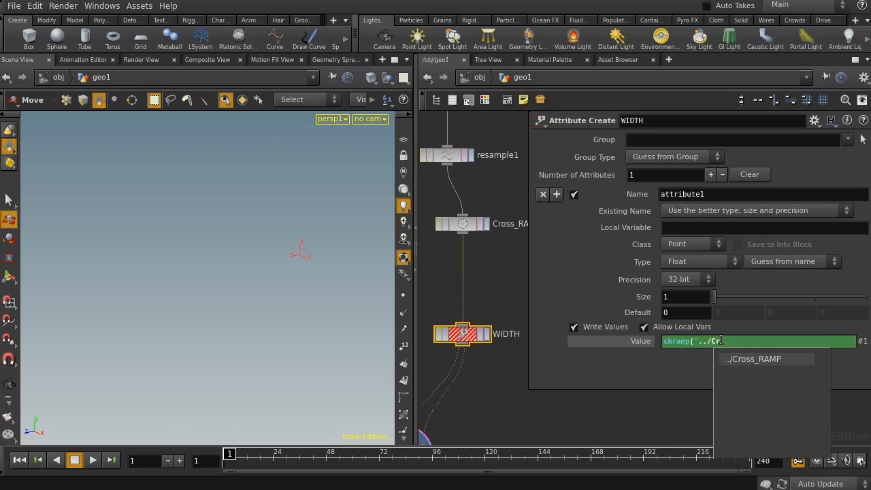
pyautogui.press('Tab')
pyautogui.write('/')
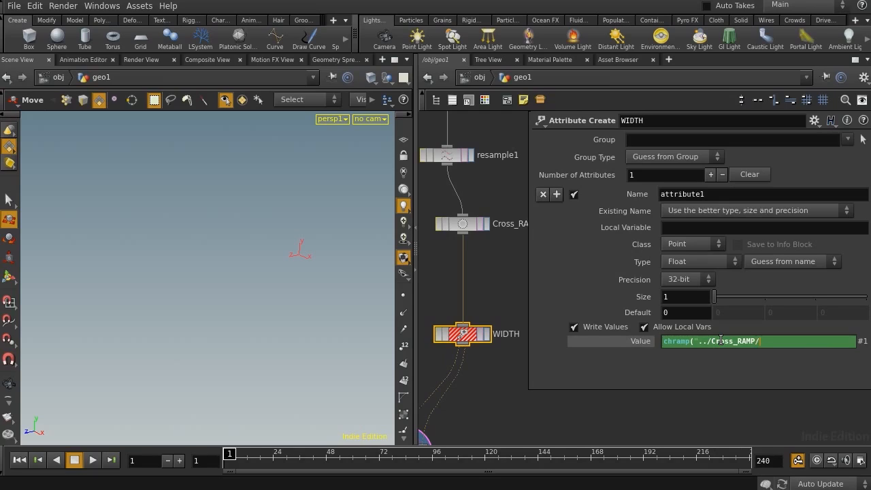
pyautogui.write('cross')
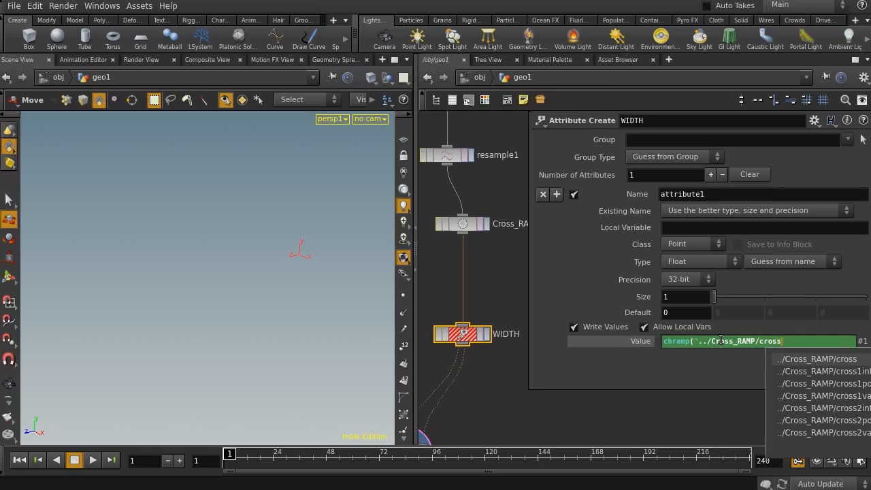
pyautogui.press('Escape')
pyautogui.write('"')
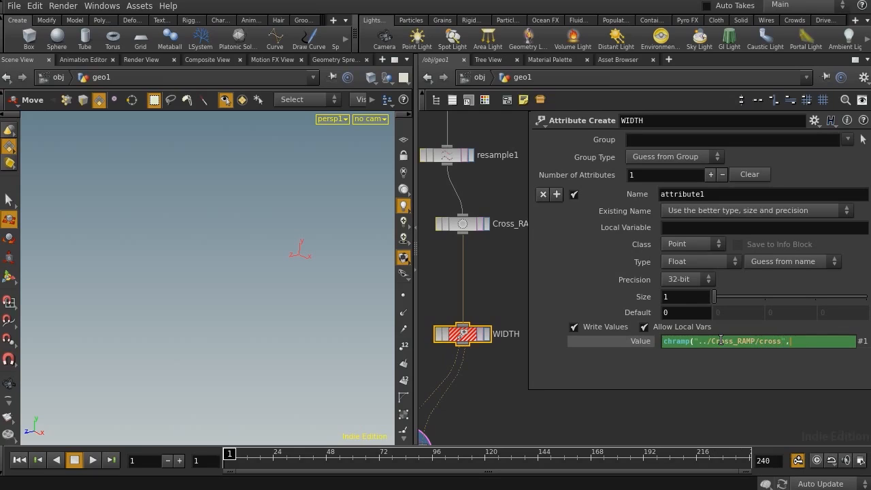
# Finish the WIDTH node's Value expression with $PT/$NPT as the ramp position and apply it
pyautogui.write(',$PT')
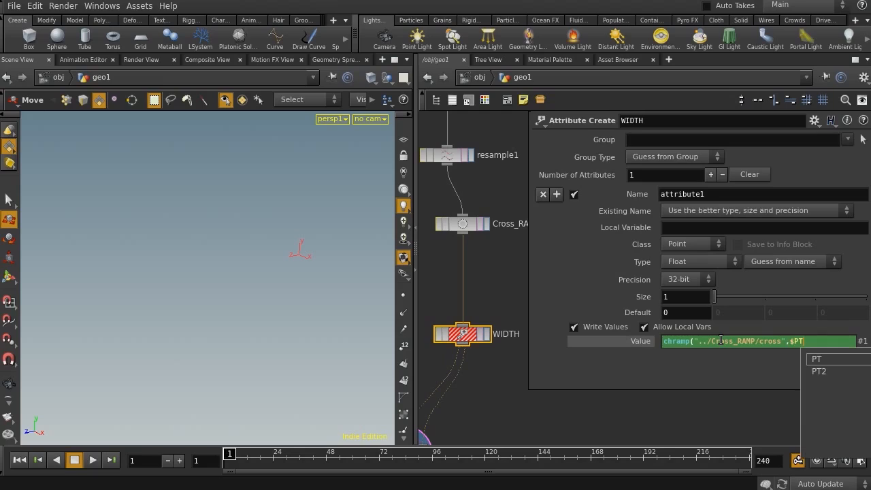
pyautogui.write('/')
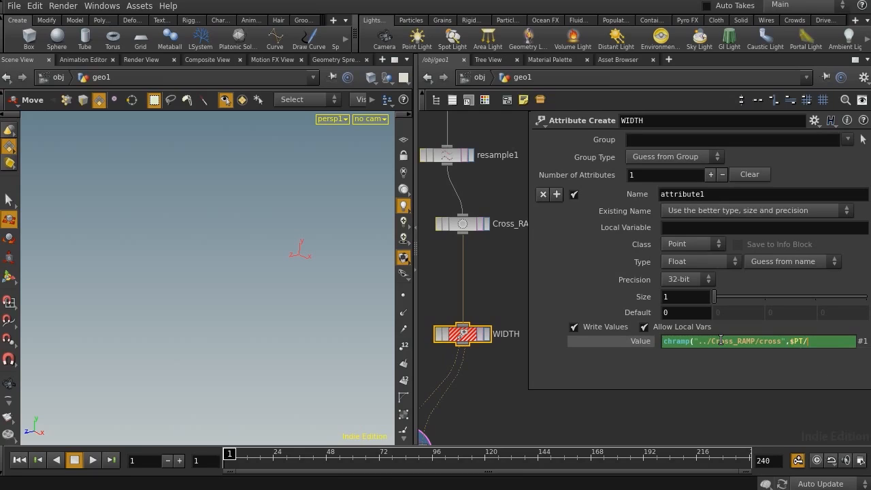
pyautogui.write('$N')
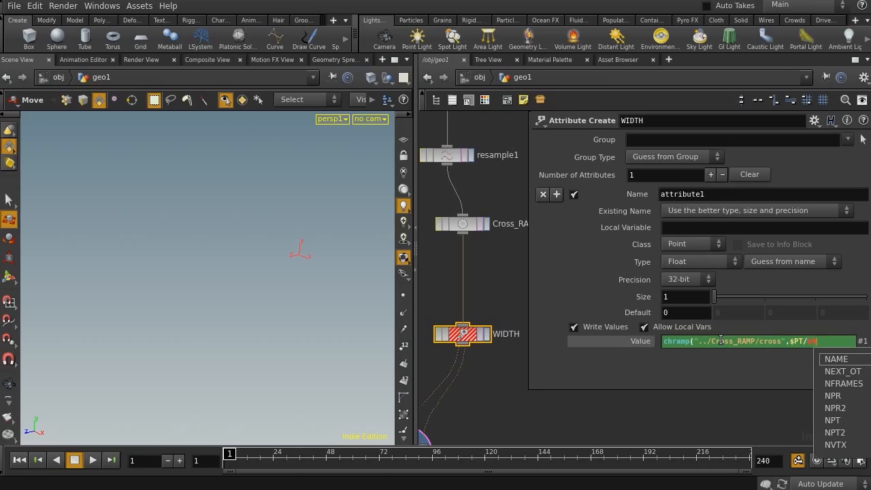
pyautogui.write('PT')
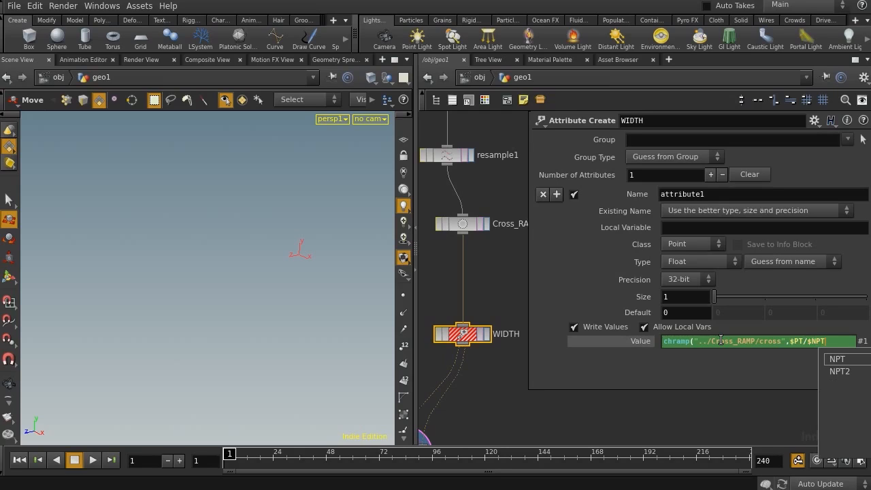
pyautogui.press('Return')
pyautogui.press('Return')
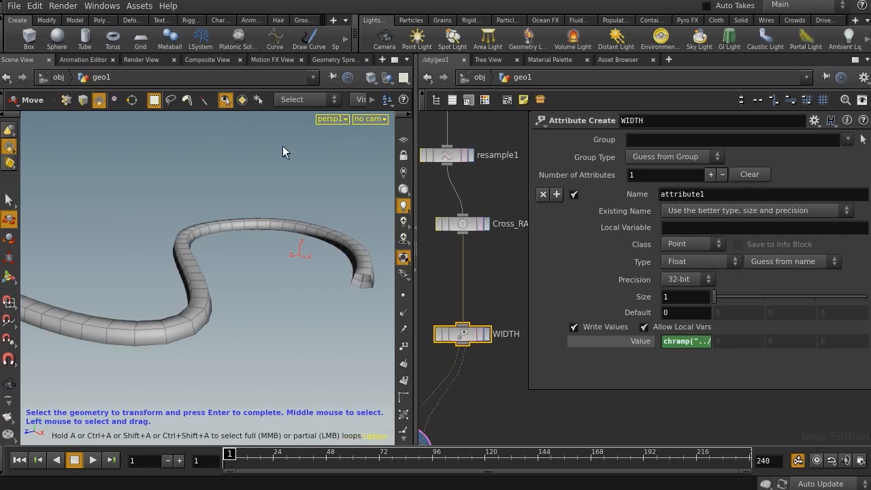
# Show the point data in the Geometry Spreadsheet and name the WIDTH node's attribute width
pyautogui.click(328, 58)
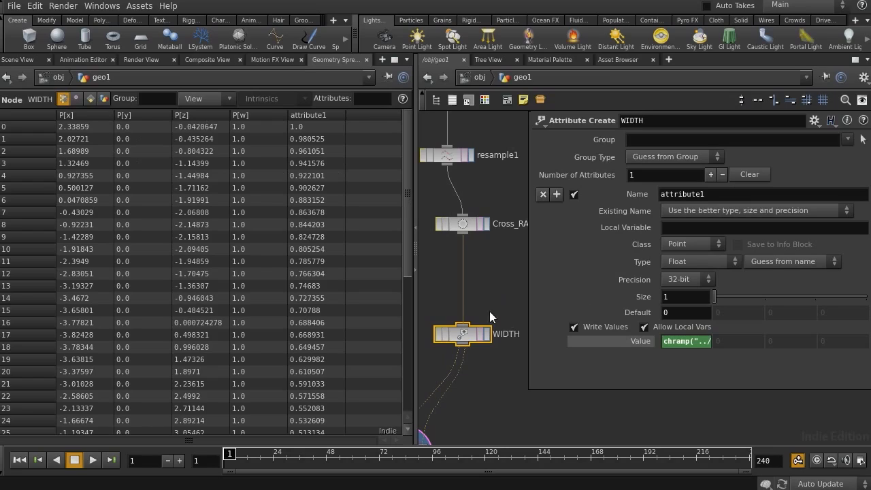
pyautogui.moveTo(721, 195); pyautogui.dragTo(557, 201)
pyautogui.write('wui')
pyautogui.press('BackSpace')
pyautogui.press('BackSpace')
pyautogui.write('idth')
pyautogui.press('Return')
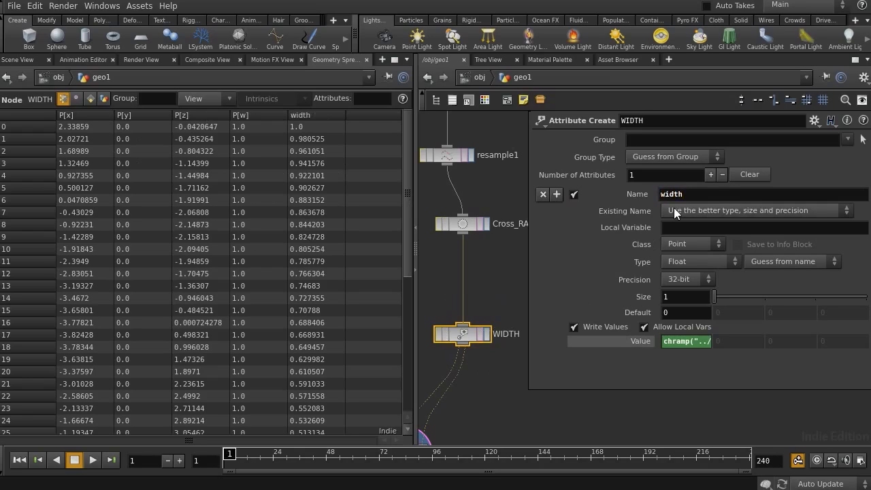
# Compare the point attributes of the Cross_RAMP and WIDTH nodes, ending back in the Scene View
pyautogui.click(463, 223)
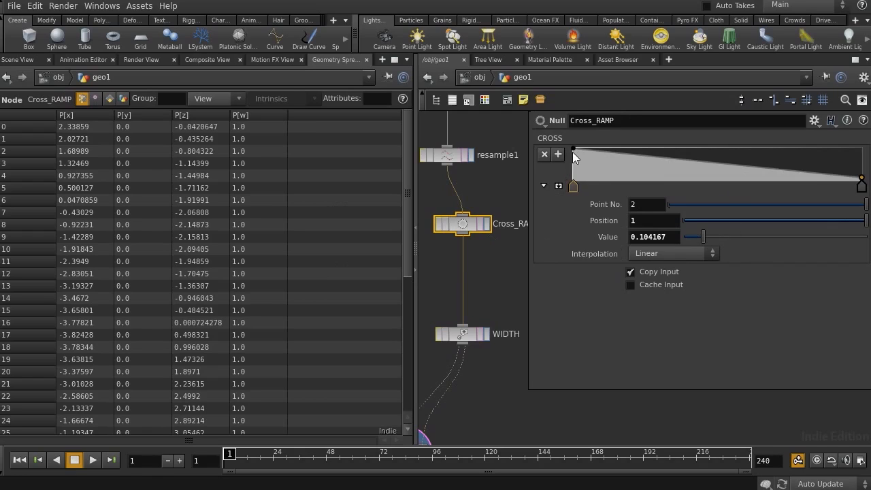
pyautogui.click(462, 334)
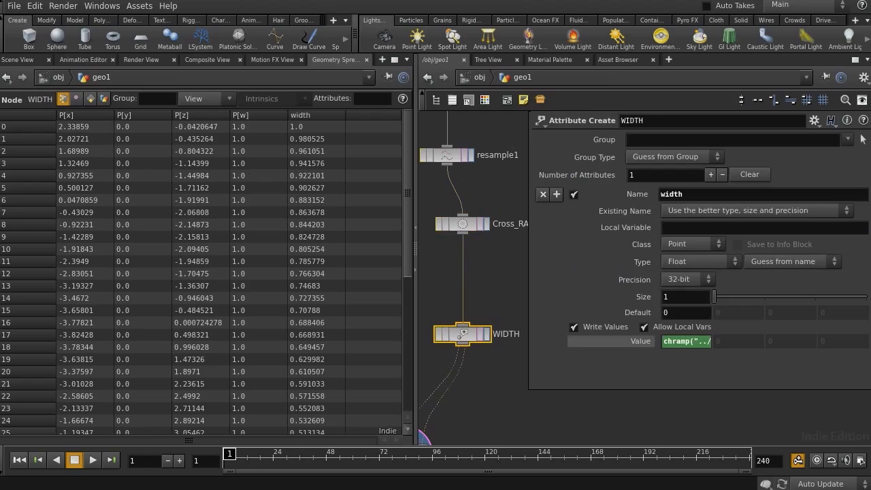
pyautogui.click(17, 60)
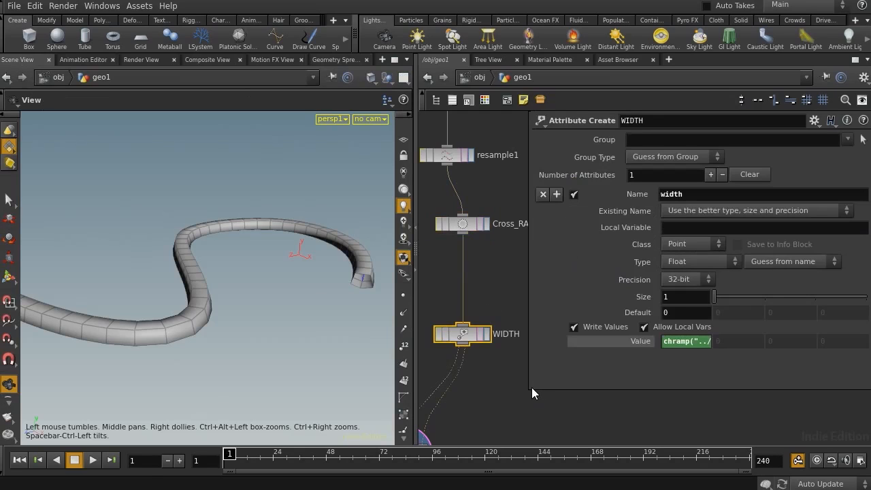
# Set the Scale of sweep1 to the expression point("../WIDTH",$PT,"width",0)
pyautogui.moveTo(531, 390); pyautogui.dragTo(593, 376)
pyautogui.moveTo(513, 405); pyautogui.dragTo(587, 361, button='middle')
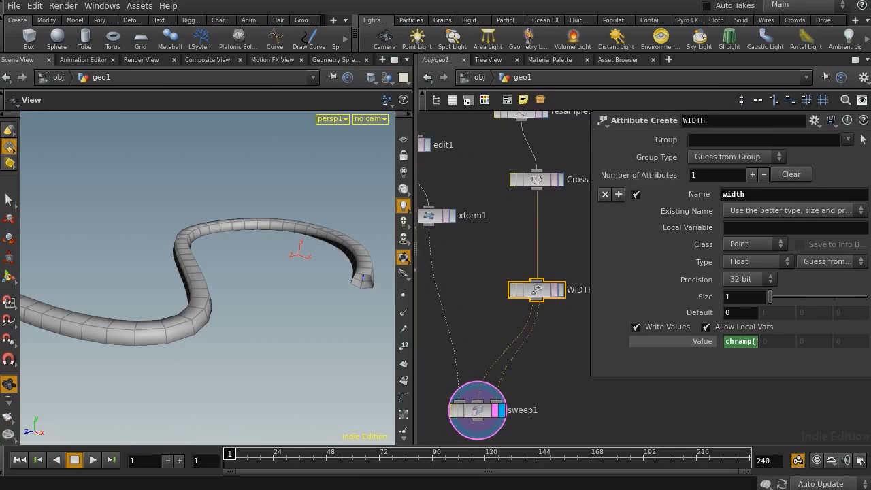
pyautogui.moveTo(538, 441); pyautogui.dragTo(539, 356, button='middle')
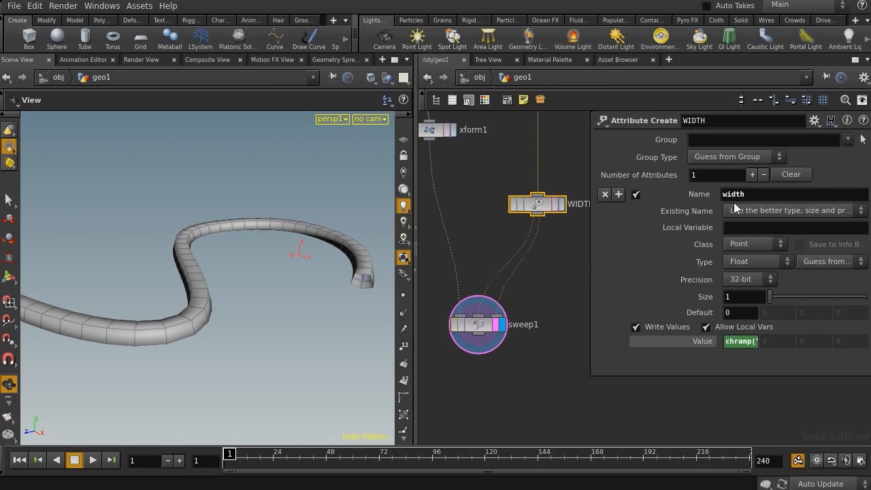
pyautogui.click(500, 325)
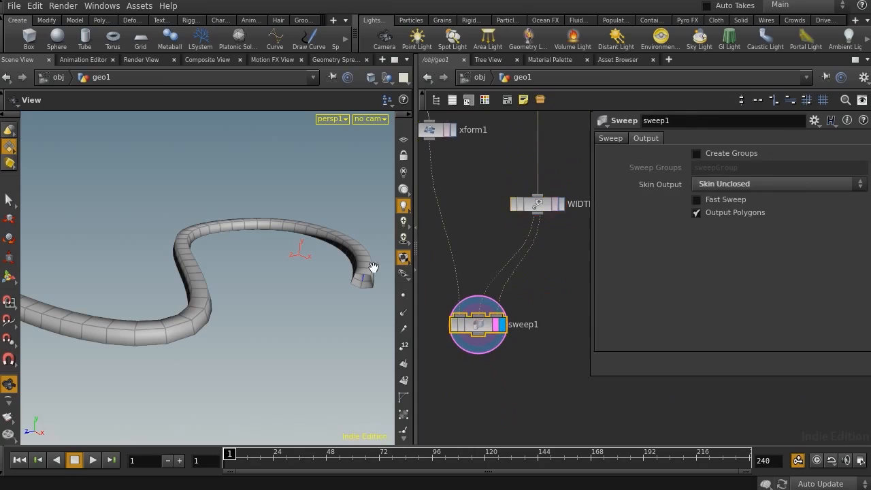
pyautogui.click(610, 138)
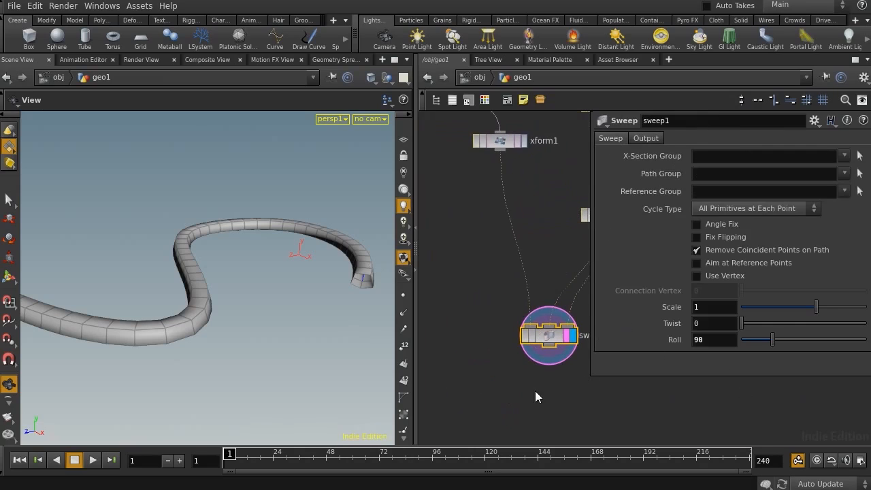
pyautogui.moveTo(413, 363); pyautogui.dragTo(351, 370)
pyautogui.moveTo(436, 375); pyautogui.dragTo(404, 378, button='middle')
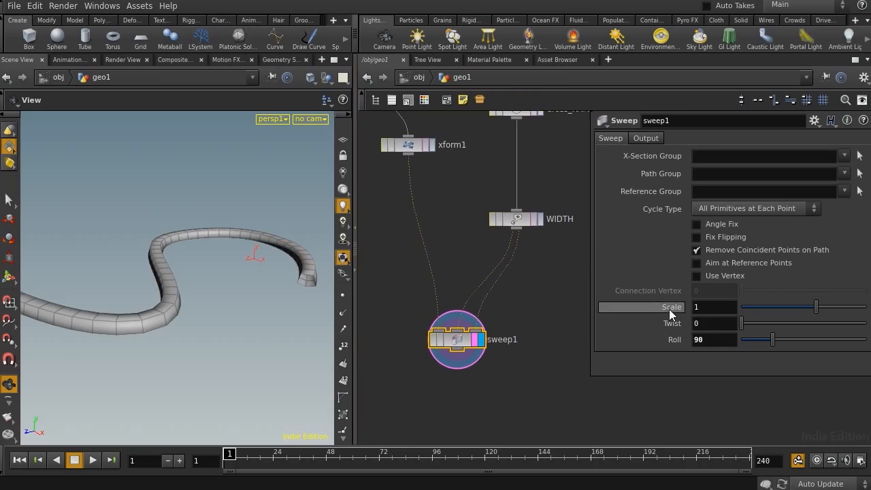
pyautogui.click(711, 310)
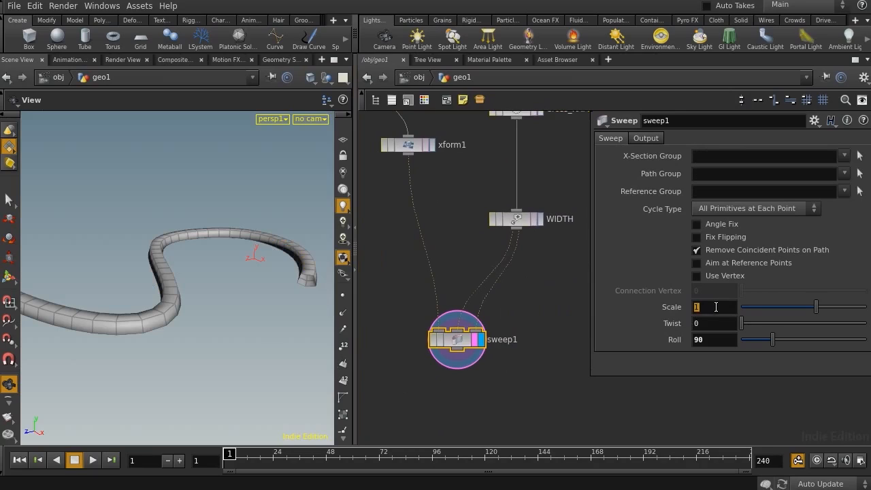
pyautogui.write('point')
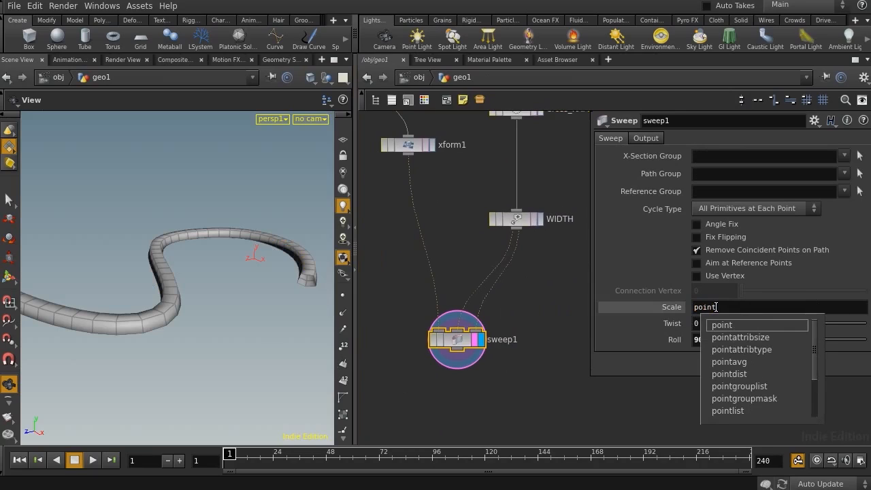
pyautogui.write('(')
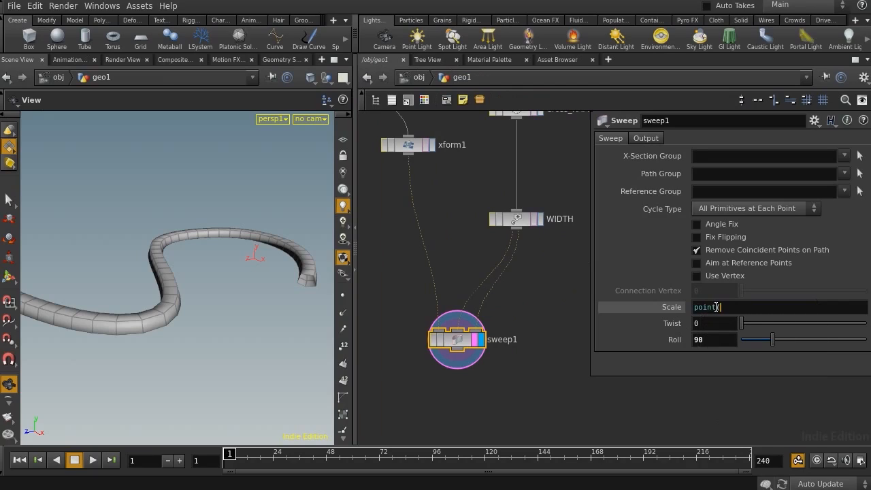
pyautogui.write('"../WIDTH",$PT,"width",0)')
pyautogui.press('Return')
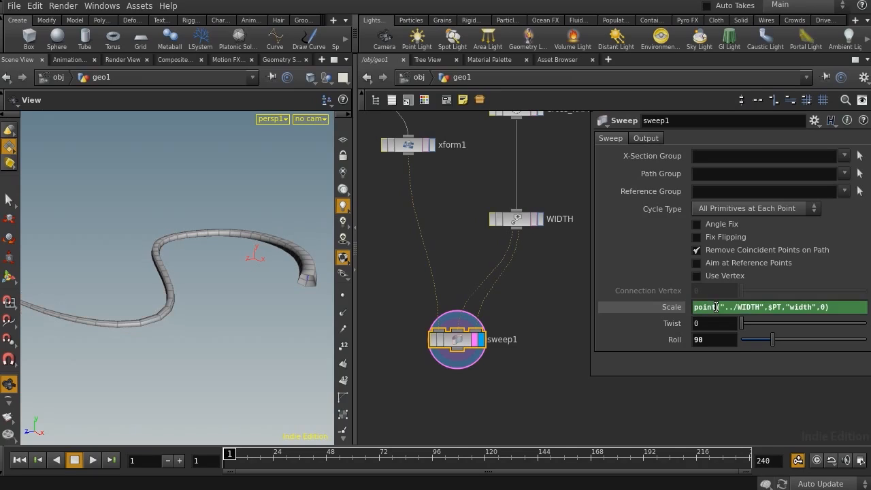
# Examine the tentacle's taper from its thin tip to its open end against the Cross_RAMP node's ramp
pyautogui.moveTo(176, 306); pyautogui.dragTo(248, 346)
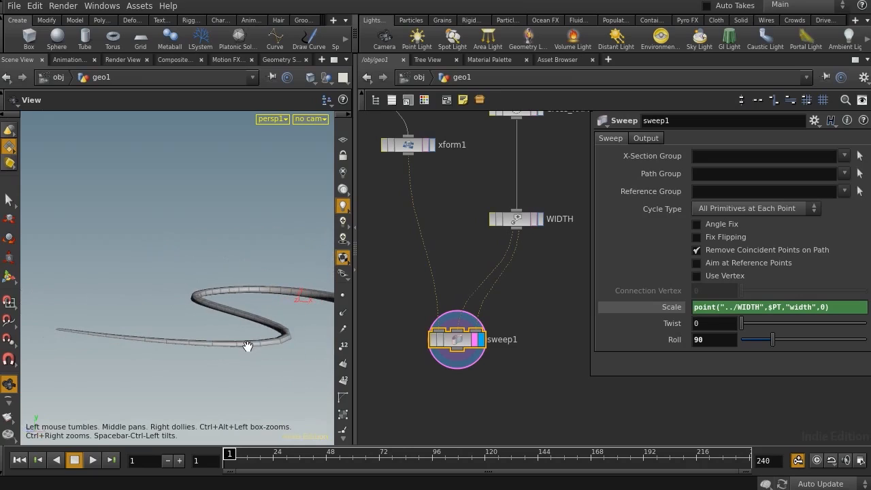
pyautogui.click(515, 218)
pyautogui.moveTo(537, 185); pyautogui.dragTo(560, 287, button='middle')
pyautogui.click(513, 207)
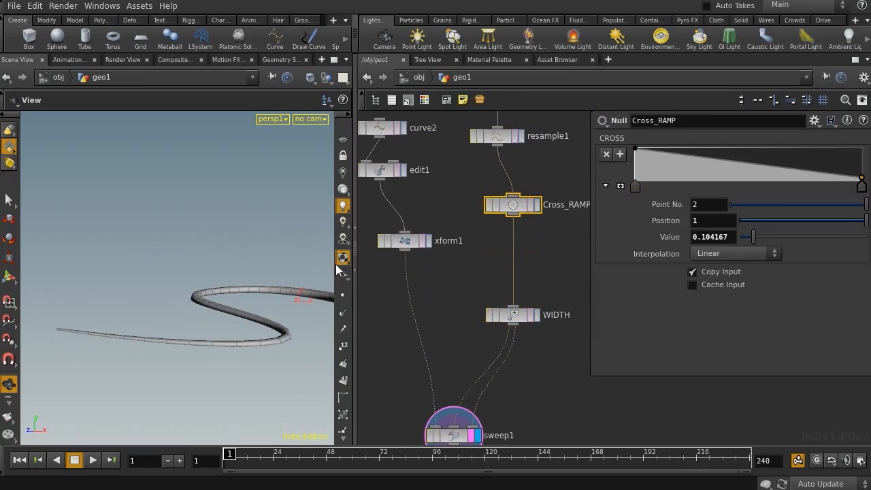
pyautogui.moveTo(262, 299); pyautogui.dragTo(215, 336, button='middle')
pyautogui.moveTo(219, 411); pyautogui.dragTo(262, 402)
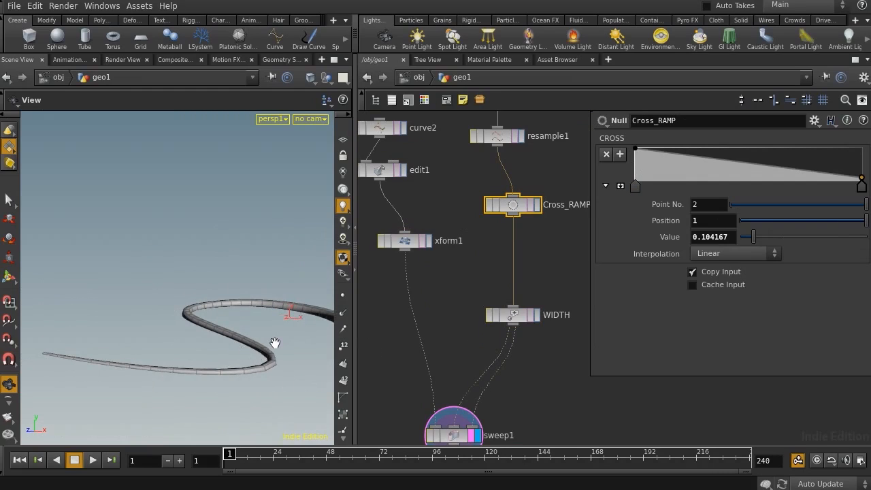
pyautogui.moveTo(271, 324); pyautogui.dragTo(56, 392)
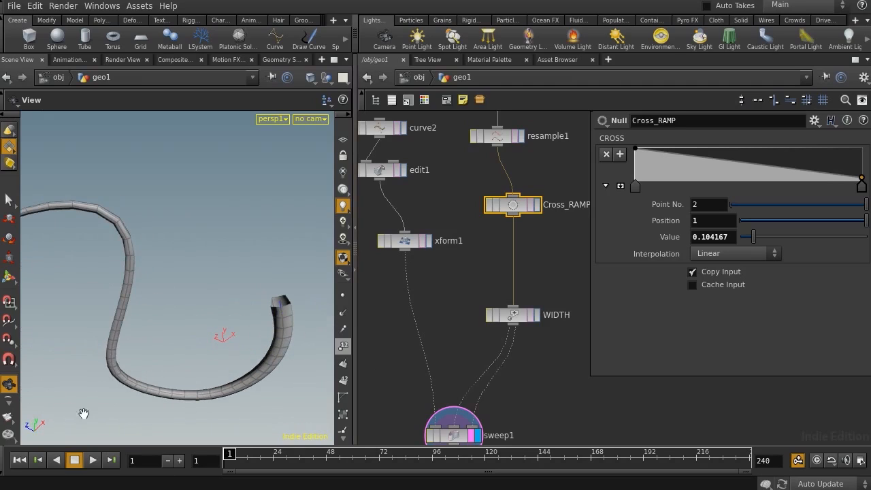
pyautogui.moveTo(547, 387); pyautogui.dragTo(560, 267, button='middle')
pyautogui.moveTo(449, 374); pyautogui.dragTo(462, 346, button='middle')
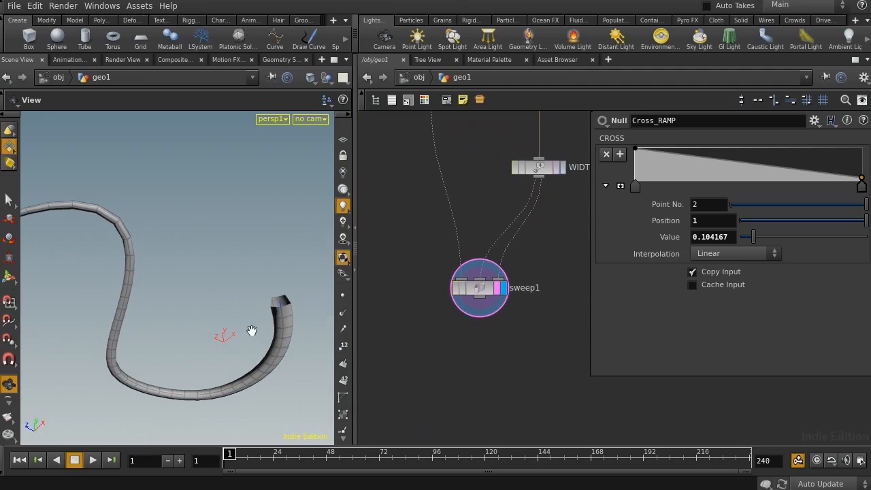
pyautogui.moveTo(251, 331); pyautogui.dragTo(244, 278)
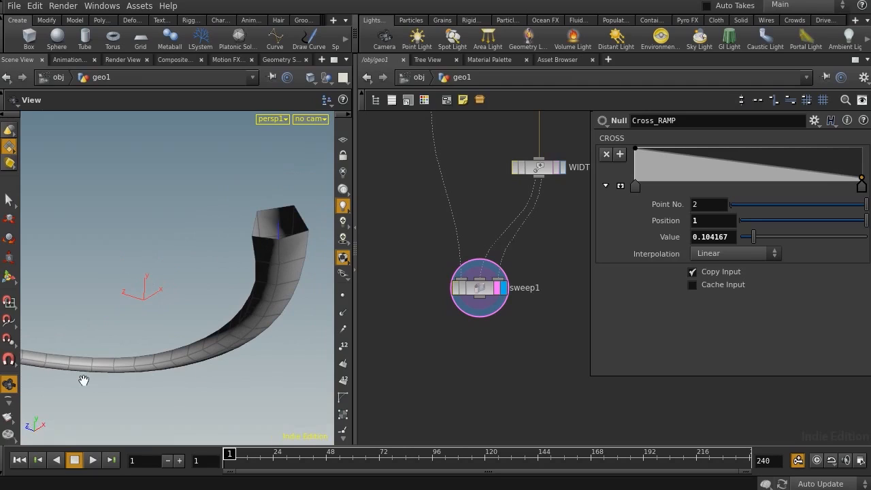
# Display primitive numbers in the viewport and examine the face numbering along the tentacle from its open end
pyautogui.moveTo(83, 380); pyautogui.dragTo(90, 335)
pyautogui.moveTo(90, 335); pyautogui.dragTo(171, 270, button='right')
pyautogui.click(346, 382)
pyautogui.moveTo(171, 270); pyautogui.dragTo(195, 245, button='middle')
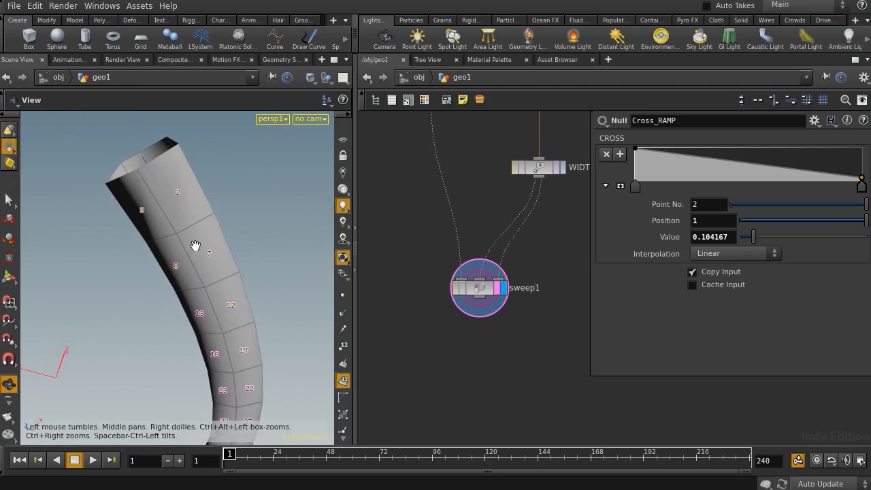
pyautogui.moveTo(195, 245)
pyautogui.mouseDown()
pyautogui.moveTo(216, 238)
pyautogui.moveTo(198, 253)
pyautogui.mouseUp()
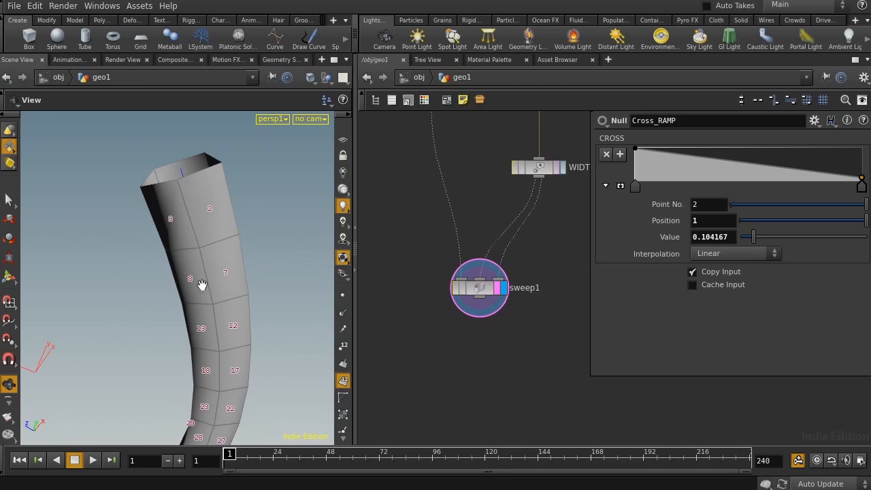
pyautogui.moveTo(200, 288); pyautogui.dragTo(192, 272)
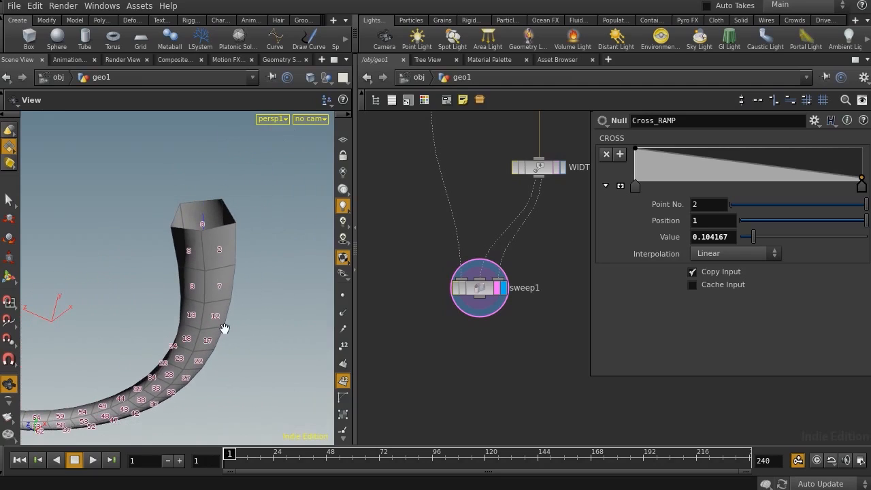
pyautogui.press('Tab')
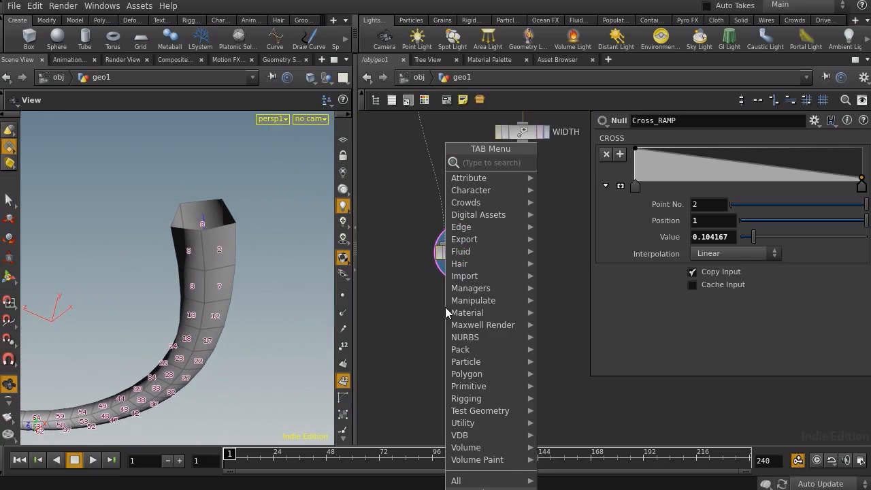
pyautogui.write('gra')
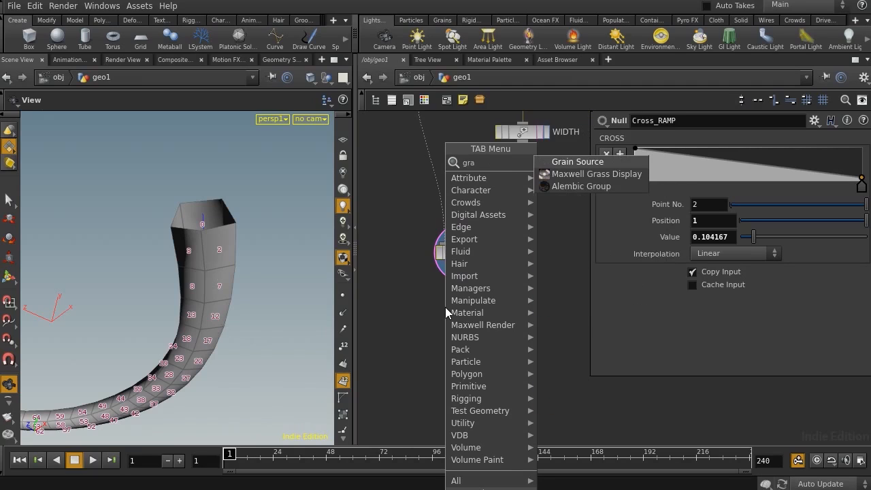
pyautogui.press('Escape')
# Add a Group node fed by sweep1, make it the displayed node, and set its Operation to Group by Expression
pyautogui.press('Tab')
pyautogui.write('gr')
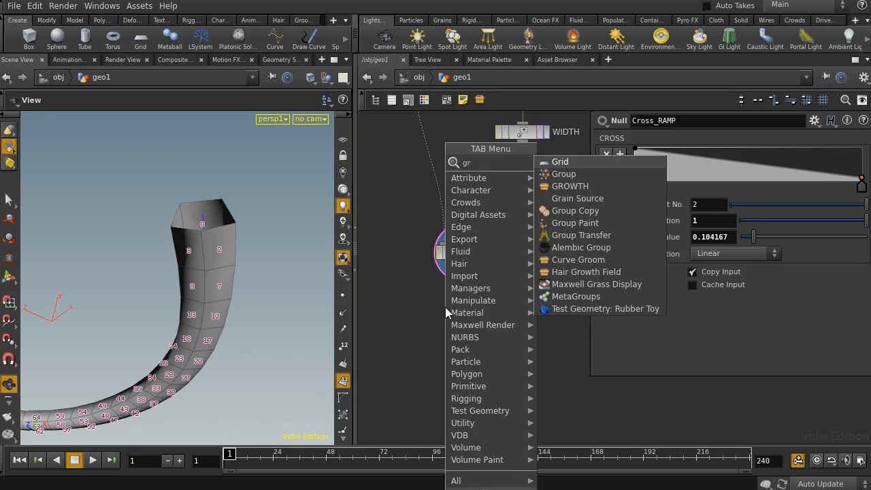
pyautogui.press('Return')
pyautogui.click(473, 323)
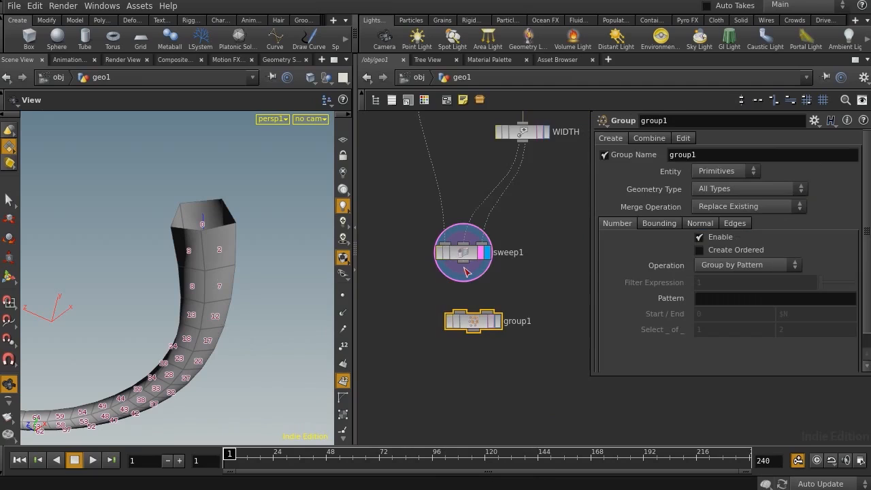
pyautogui.click(497, 321)
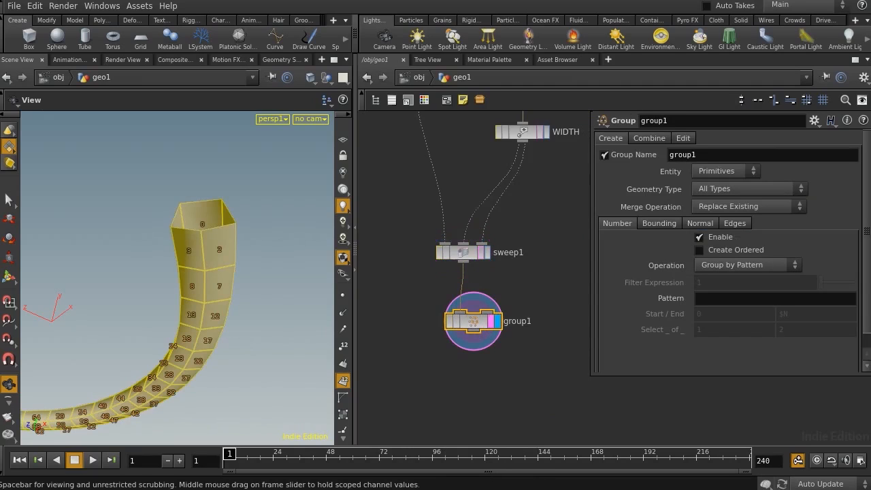
pyautogui.click(733, 265)
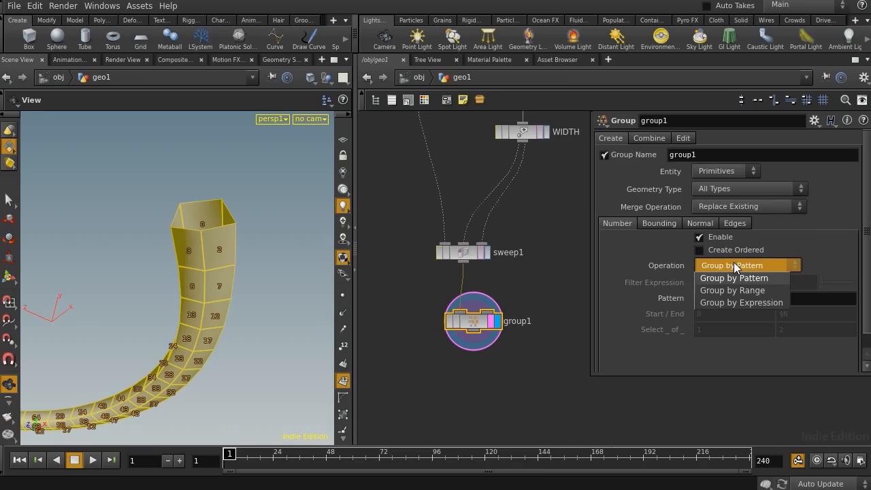
pyautogui.click(724, 302)
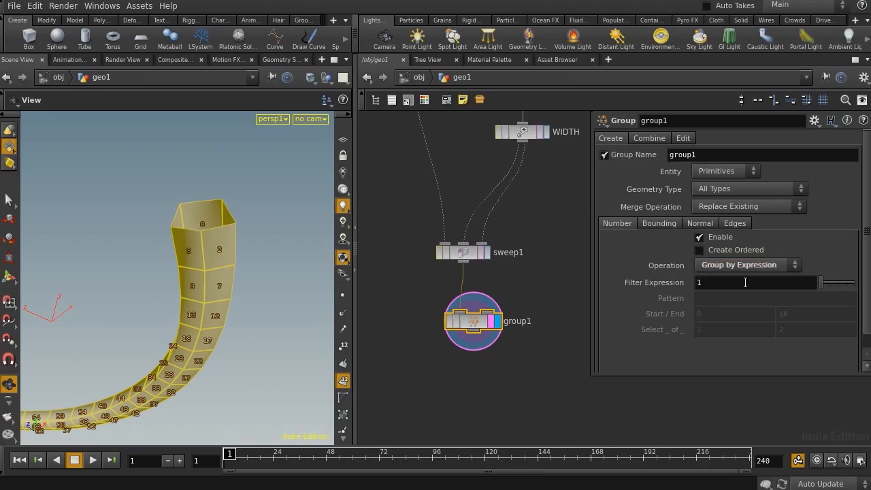
# Set the Group node's Filter Expression to $PR%5 == 2 || $PR%5 == 3
pyautogui.doubleClick(737, 284)
pyautogui.write('$PR%5 ==')
pyautogui.write('2 || $PR')
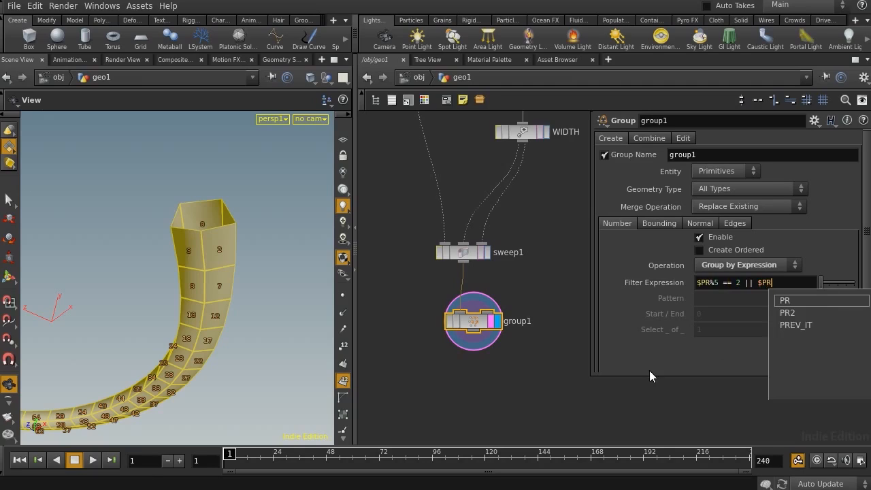
pyautogui.press('Escape')
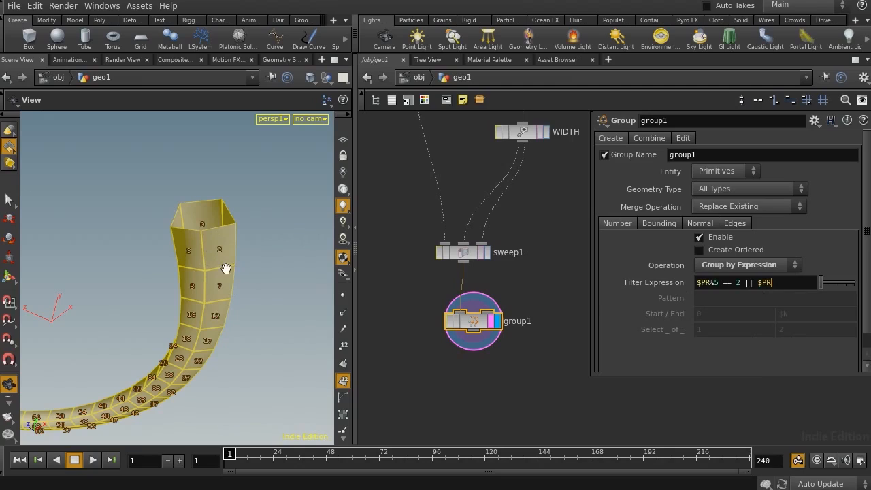
pyautogui.write('5')
pyautogui.press('BackSpace')
pyautogui.write('%5 == 3')
pyautogui.press('Return')
# Hide the primitive numbers and check the grouped faces along the whole tentacle
pyautogui.moveTo(194, 310)
pyautogui.mouseDown()
pyautogui.moveTo(158, 313)
pyautogui.moveTo(194, 326)
pyautogui.moveTo(97, 263)
pyautogui.moveTo(284, 278)
pyautogui.moveTo(218, 296)
pyautogui.moveTo(253, 303)
pyautogui.moveTo(175, 307)
pyautogui.moveTo(193, 307)
pyautogui.mouseUp()
pyautogui.click(343, 381)
pyautogui.scroll(3, 260, 309)
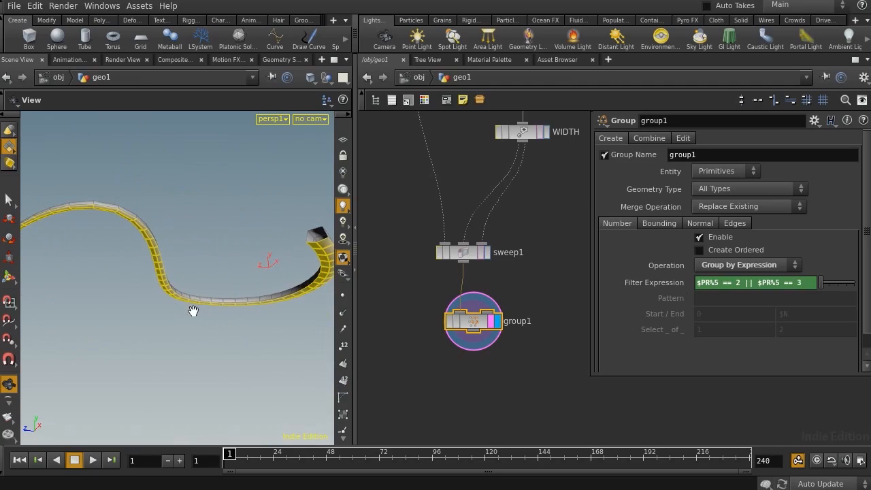
# Rename the Group node suckers_grp and set its Group Name to sucker
pyautogui.doubleClick(518, 322)
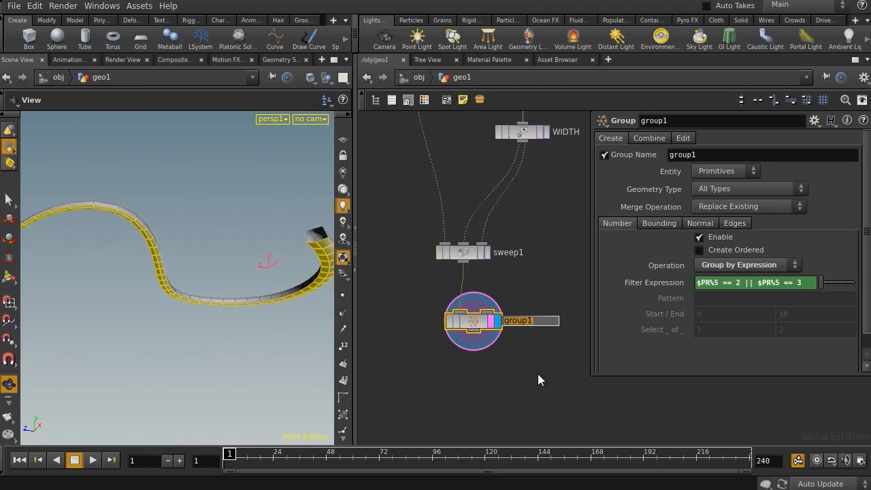
pyautogui.write('suckers_grp')
pyautogui.press('Return')
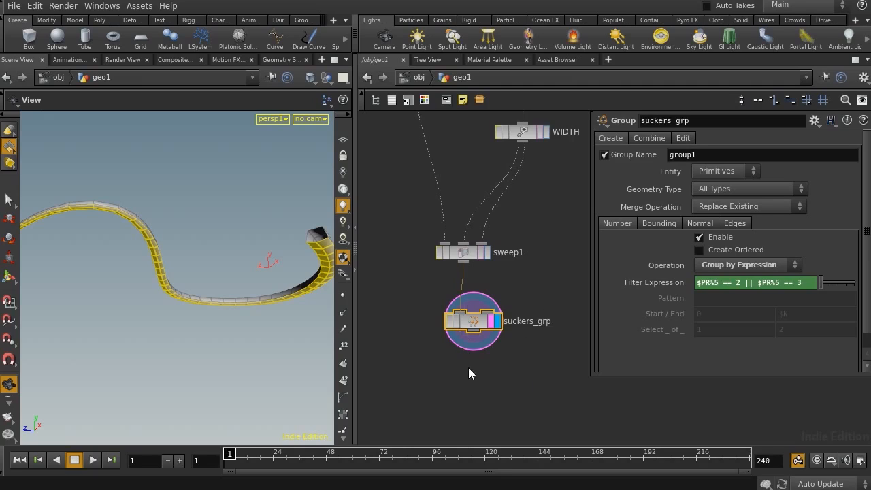
pyautogui.moveTo(468, 367); pyautogui.dragTo(469, 317, button='middle')
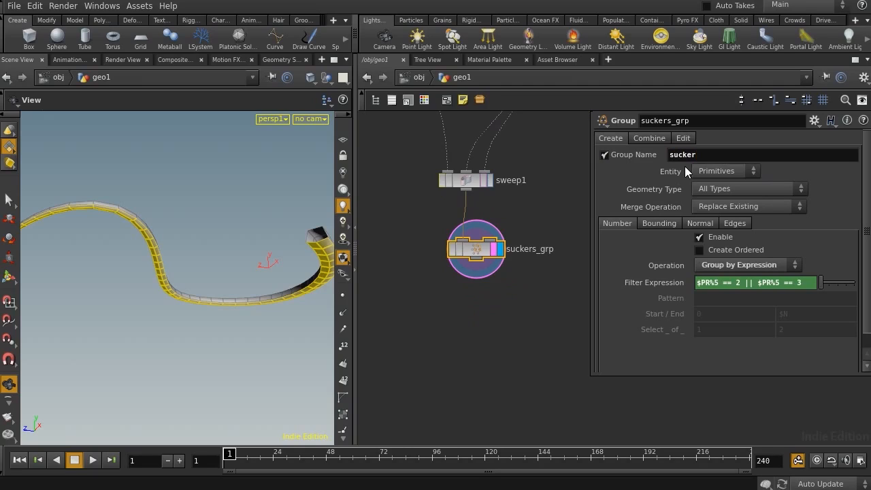
# Add a PolyExtrude node fed by suckers_grp, align it below that node and make it the displayed node
pyautogui.press('Tab')
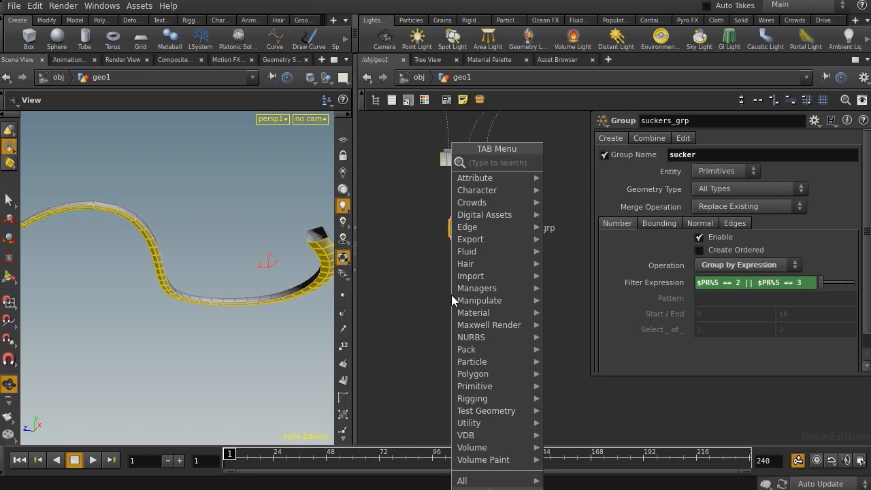
pyautogui.write('pl')
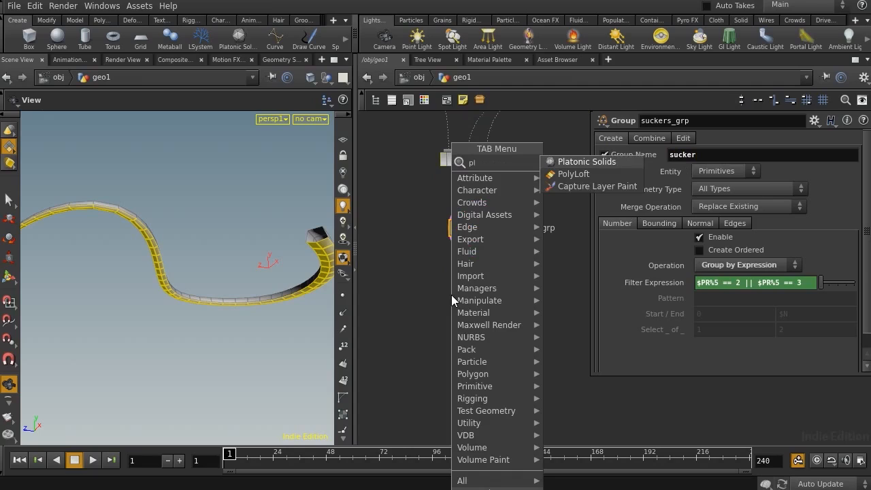
pyautogui.press('Escape')
pyautogui.press('Tab')
pyautogui.write('polye')
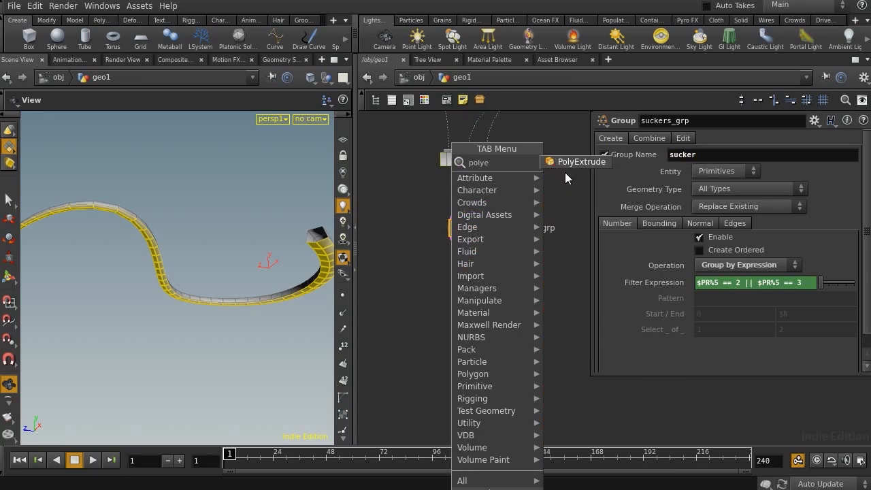
pyautogui.click(575, 162)
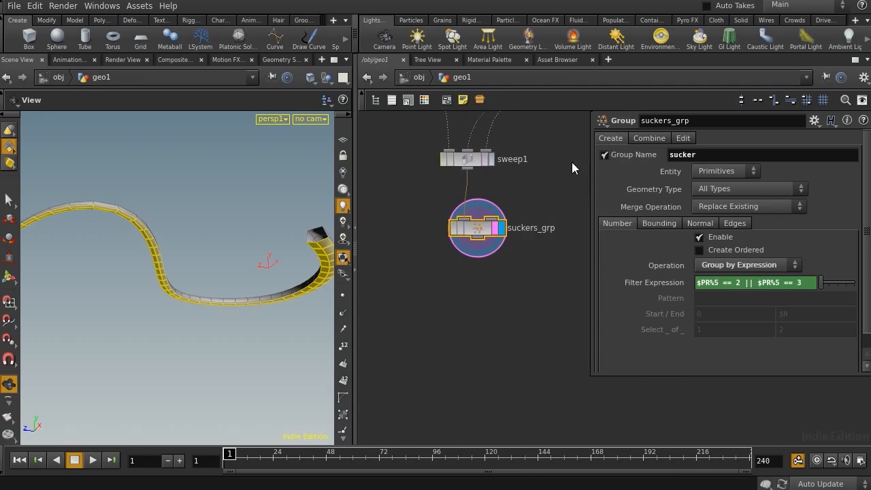
pyautogui.click(471, 300)
pyautogui.click(494, 300)
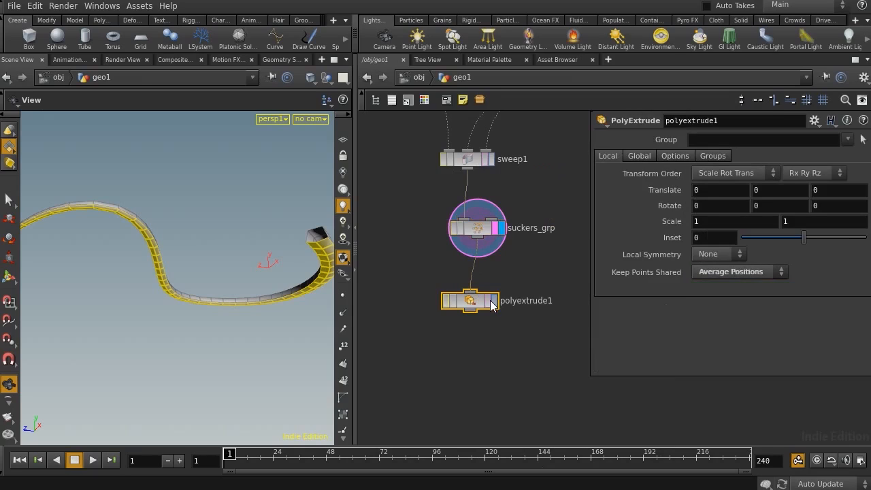
pyautogui.moveTo(486, 323); pyautogui.dragTo(486, 324)
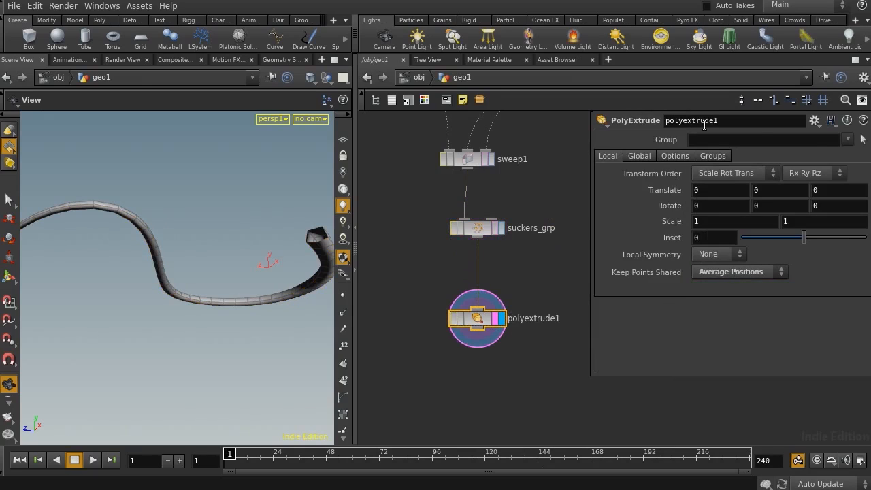
# Set the PolyExtrude node's Group to sucker and widen the viewport around the tentacle's open end
pyautogui.click(848, 139)
pyautogui.click(854, 153)
pyautogui.moveTo(222, 285); pyautogui.dragTo(477, 303)
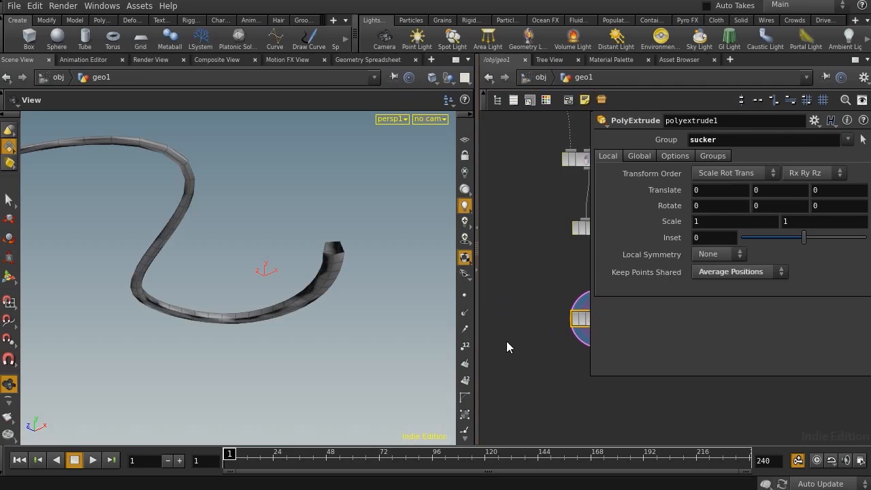
pyautogui.moveTo(534, 369); pyautogui.dragTo(470, 365, button='middle')
pyautogui.moveTo(288, 288); pyautogui.dragTo(384, 284, button='right')
pyautogui.moveTo(384, 284); pyautogui.dragTo(229, 298, button='middle')
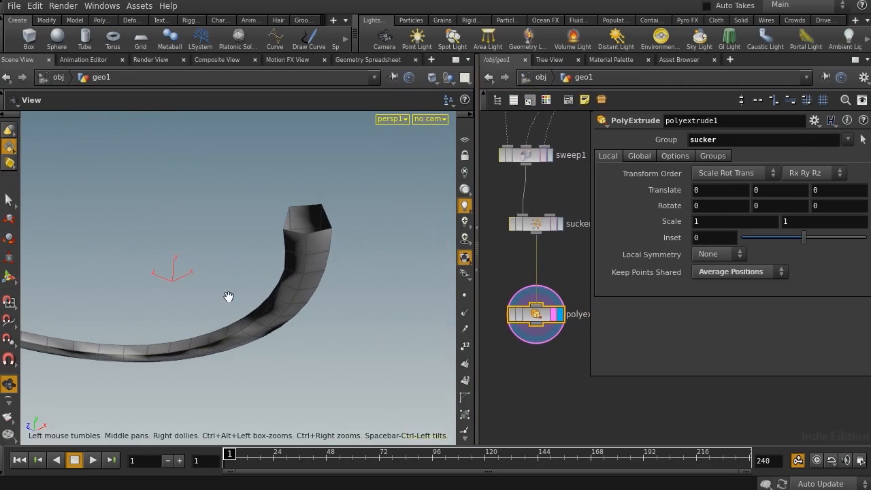
pyautogui.moveTo(230, 298); pyautogui.dragTo(207, 308)
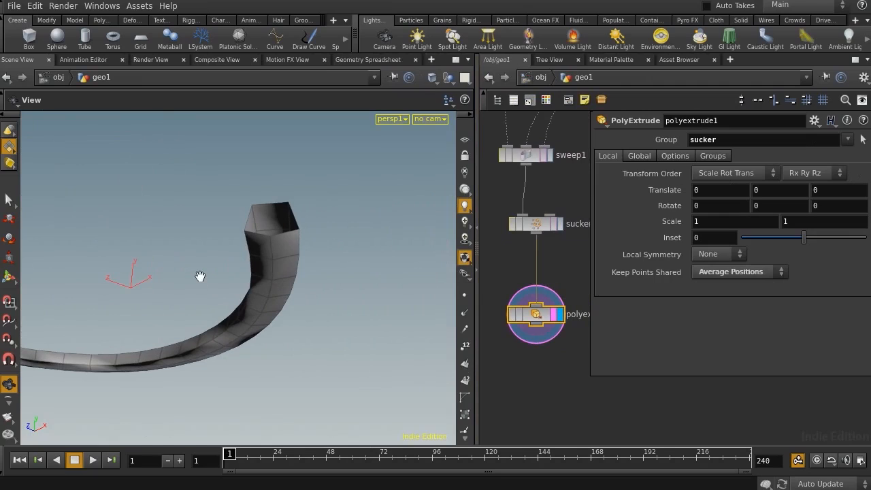
# Extrude the sucker faces by about -0.29 in local Z and set Keep Points Shared to No
pyautogui.click(9, 277)
pyautogui.moveTo(289, 270); pyautogui.dragTo(300, 303)
pyautogui.hotkey('ctrl', 'z')
pyautogui.click(715, 271)
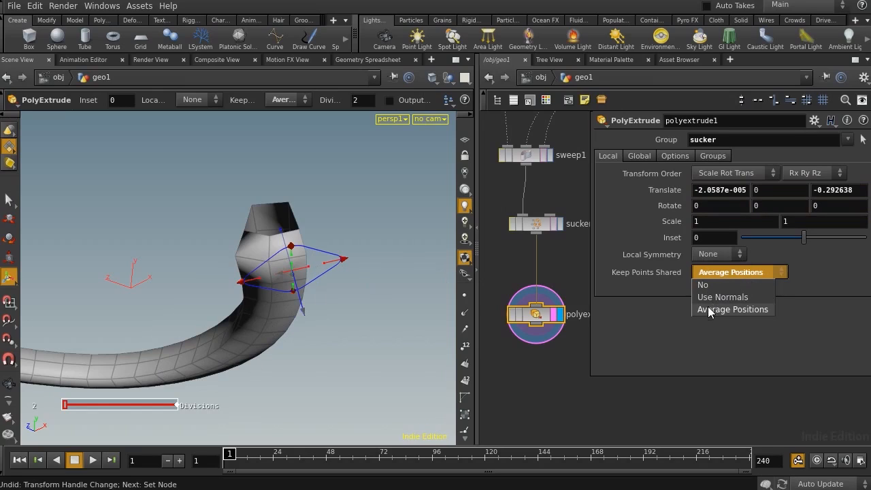
pyautogui.click(703, 287)
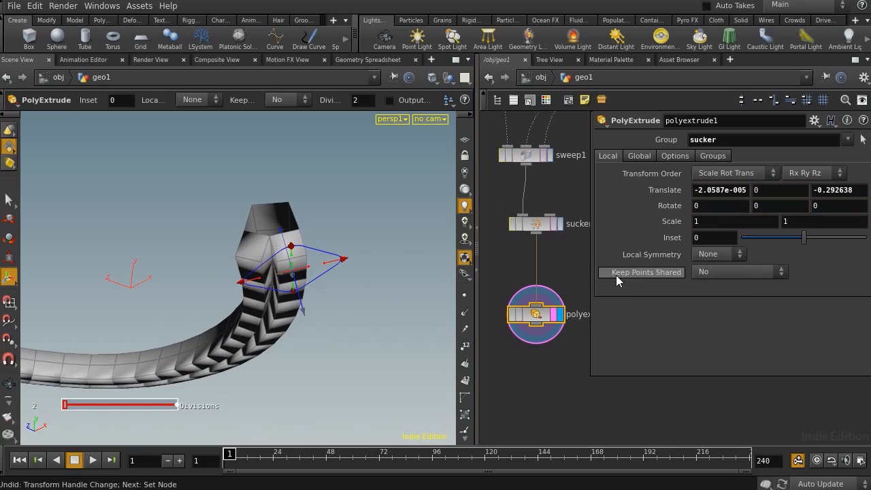
# Examine the extruded sucker faces along the tentacle and up close at its far end
pyautogui.press('Escape')
pyautogui.moveTo(121, 368); pyautogui.dragTo(225, 292)
pyautogui.moveTo(224, 292); pyautogui.dragTo(276, 296, button='middle')
pyautogui.moveTo(275, 296); pyautogui.dragTo(237, 278)
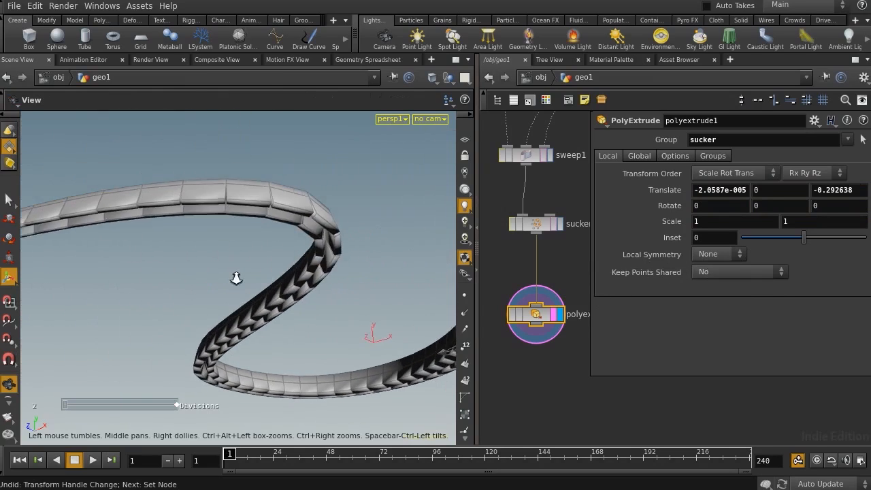
pyautogui.moveTo(236, 278); pyautogui.dragTo(197, 281, button='right')
pyautogui.moveTo(198, 281); pyautogui.dragTo(327, 284, button='middle')
pyautogui.moveTo(327, 283); pyautogui.dragTo(256, 286)
pyautogui.moveTo(256, 286); pyautogui.dragTo(299, 300, button='right')
pyautogui.moveTo(299, 299); pyautogui.dragTo(313, 309)
pyautogui.moveTo(313, 309); pyautogui.dragTo(320, 309, button='middle')
pyautogui.moveTo(320, 309); pyautogui.dragTo(340, 298)
pyautogui.moveTo(340, 298); pyautogui.dragTo(257, 266, button='middle')
pyautogui.moveTo(256, 266); pyautogui.dragTo(323, 251, button='right')
pyautogui.hotkey('ctrl', 's')
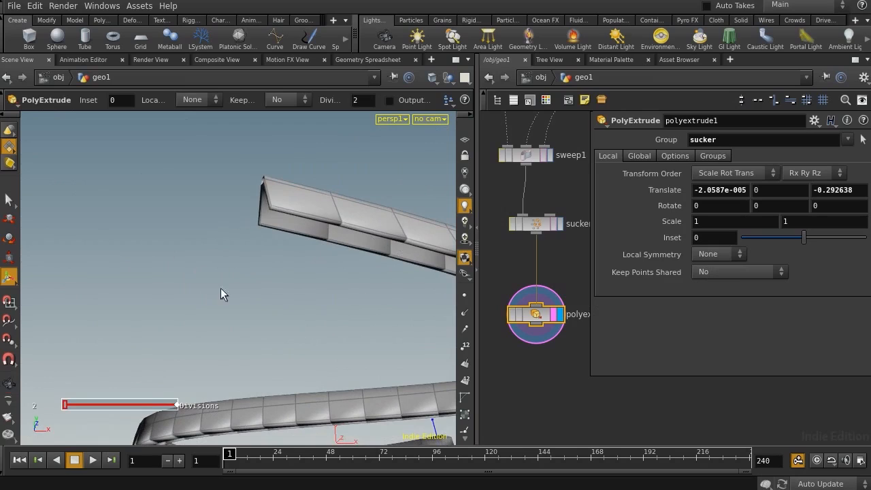
pyautogui.press('Escape')
pyautogui.moveTo(334, 315); pyautogui.dragTo(460, 300)
pyautogui.press('Return')
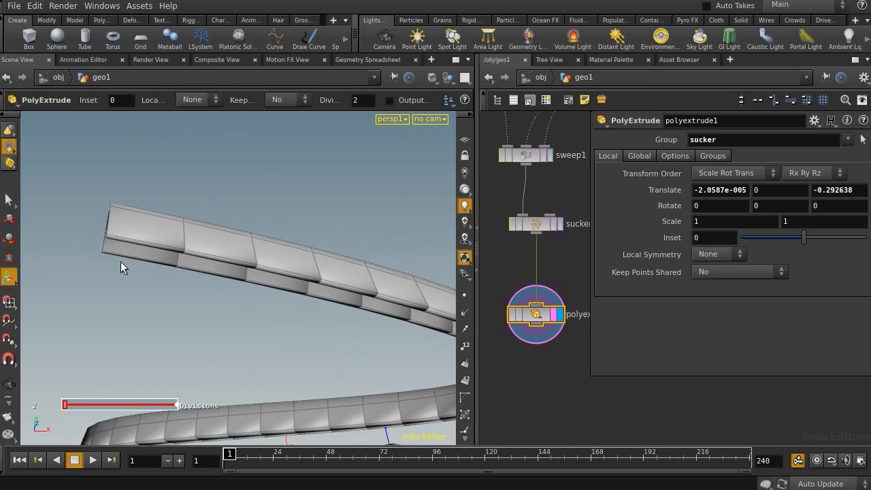
pyautogui.press('Escape')
pyautogui.moveTo(120, 261); pyautogui.dragTo(200, 272)
pyautogui.moveTo(166, 248); pyautogui.dragTo(212, 246, button='right')
pyautogui.moveTo(213, 246); pyautogui.dragTo(235, 253)
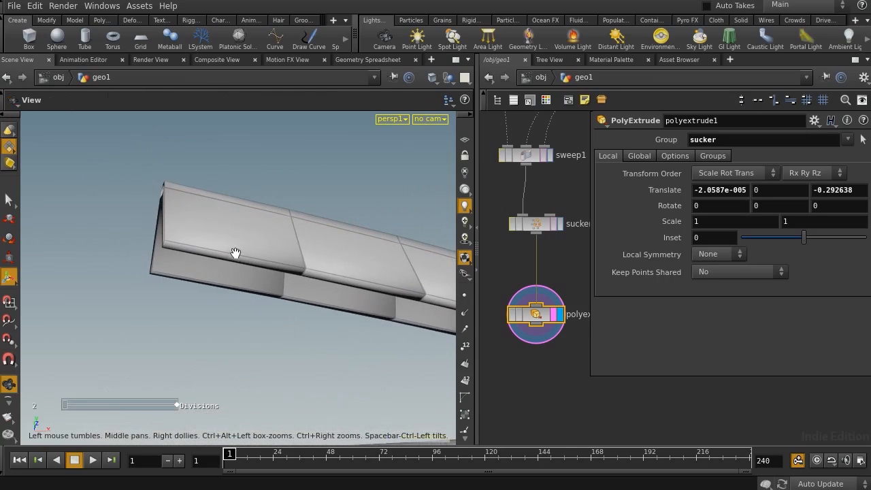
pyautogui.press('Return')
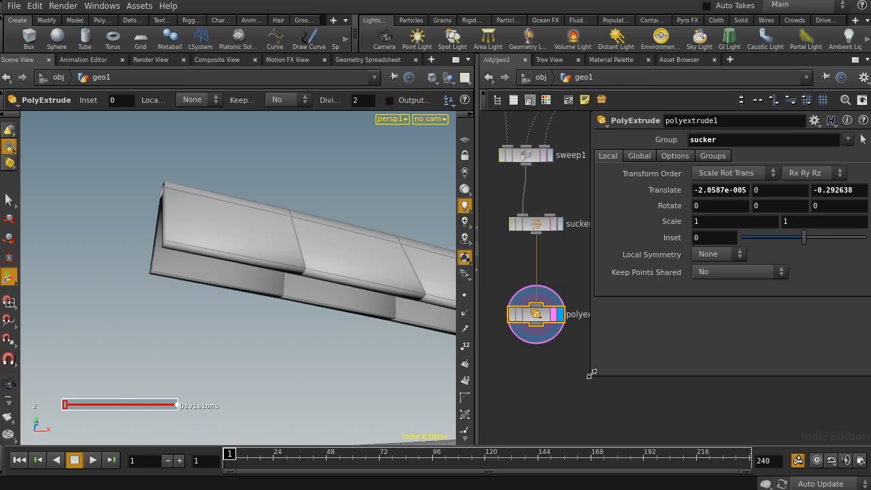
# Give the network view more room beside the parameters and viewport, and select resample1 to show its settings
pyautogui.moveTo(590, 375); pyautogui.dragTo(678, 375)
pyautogui.moveTo(626, 328); pyautogui.dragTo(630, 426, button='middle')
pyautogui.moveTo(600, 283); pyautogui.dragTo(624, 474, button='middle')
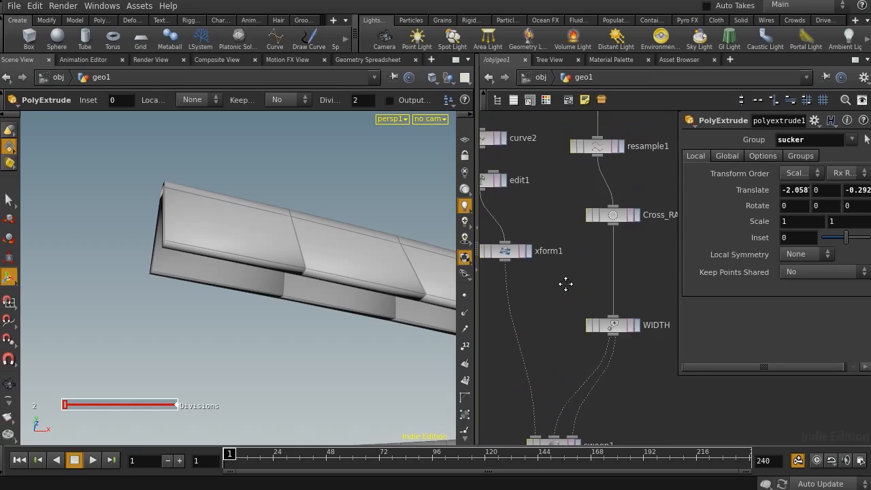
pyautogui.moveTo(565, 286); pyautogui.dragTo(565, 381, button='middle')
pyautogui.click(597, 243)
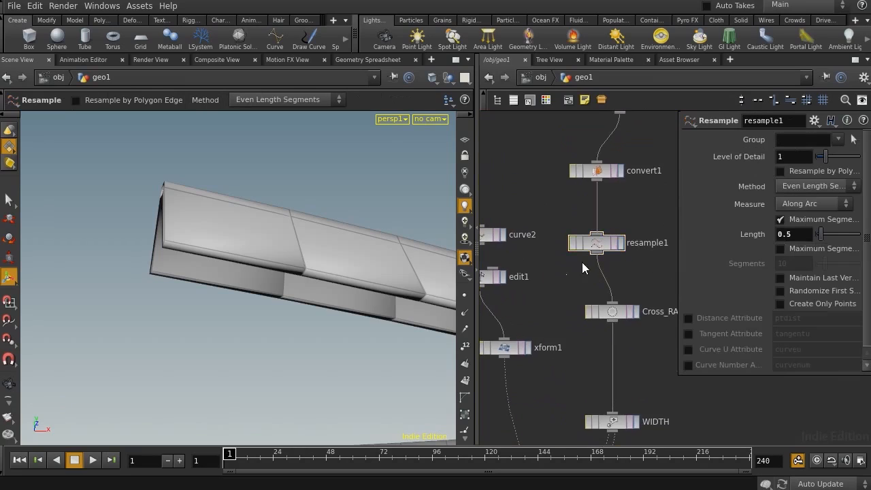
pyautogui.moveTo(477, 300); pyautogui.dragTo(370, 300)
pyautogui.moveTo(474, 288); pyautogui.dragTo(511, 271, button='middle')
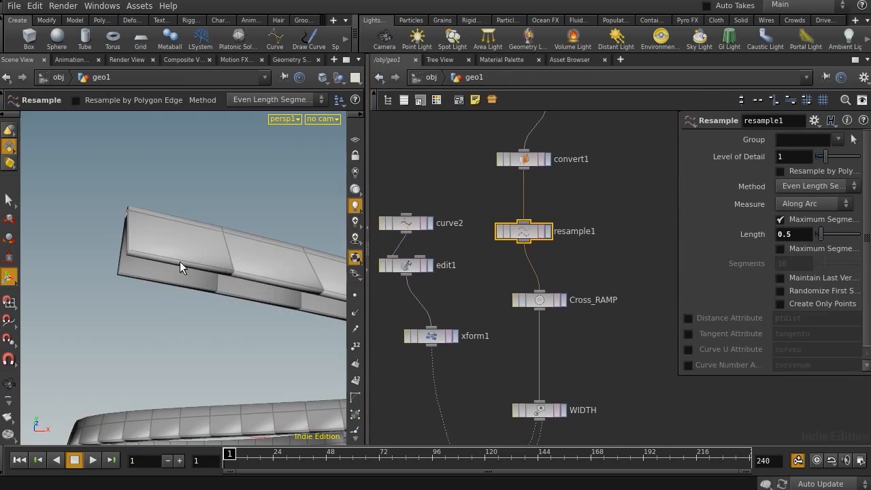
pyautogui.keyDown('alt'); pyautogui.moveTo(180, 261); pyautogui.dragTo(138, 289, button='right'); pyautogui.keyUp('alt')
pyautogui.keyDown('alt'); pyautogui.moveTo(139, 290); pyautogui.dragTo(252, 282); pyautogui.keyUp('alt')
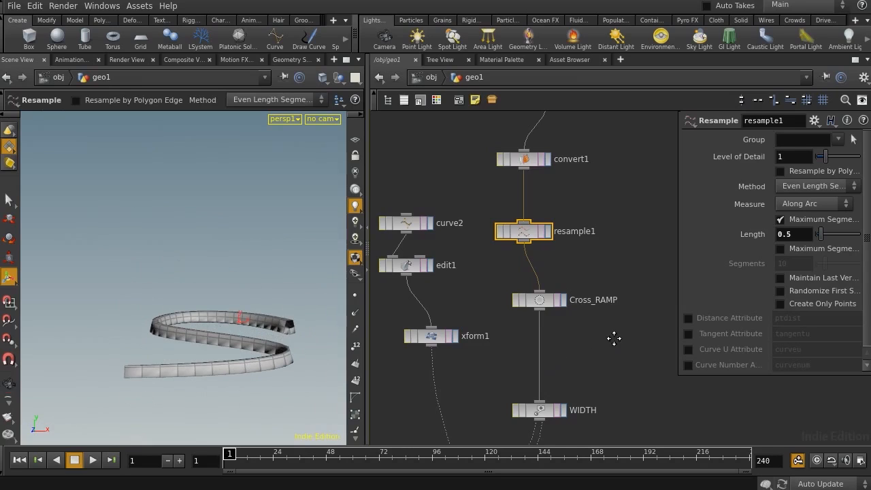
# Move xform1 with its input nodes curve2 and edit1 away from the resample1 branch
pyautogui.moveTo(612, 343); pyautogui.dragTo(603, 355, button='middle')
pyautogui.moveTo(462, 344); pyautogui.dragTo(535, 269, button='middle')
pyautogui.rightClick(534, 269)
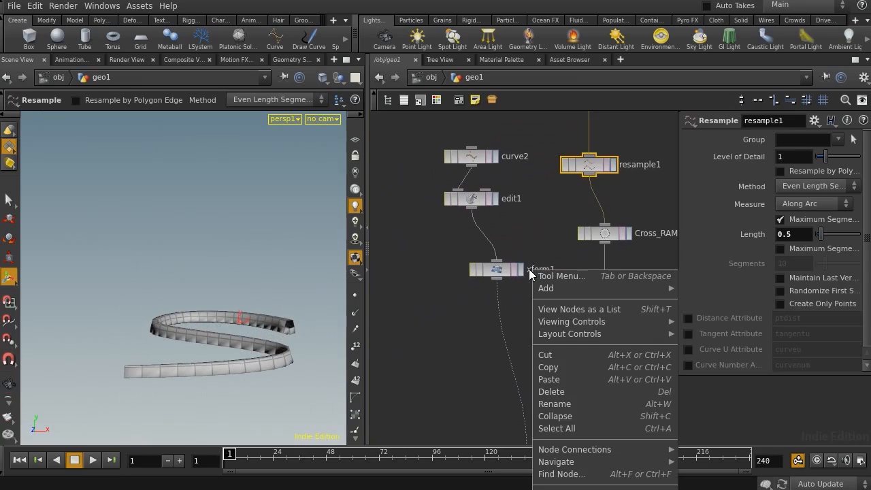
pyautogui.press('Escape')
pyautogui.moveTo(499, 270); pyautogui.dragTo(413, 318)
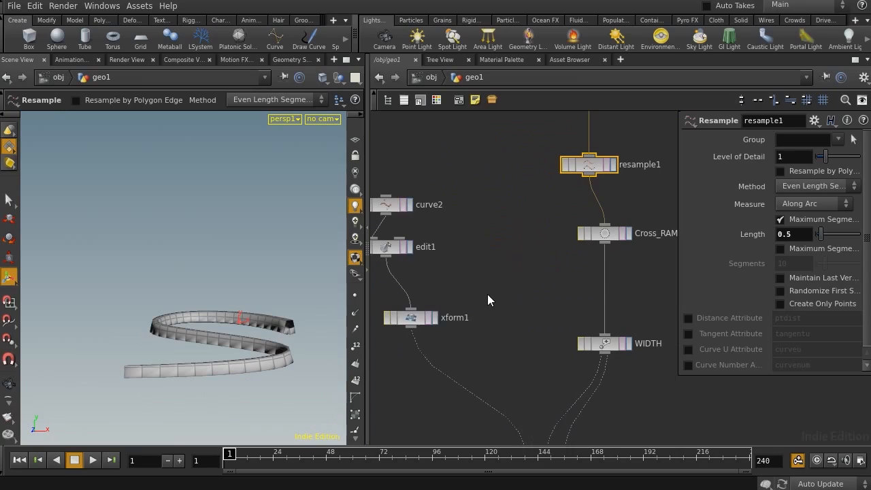
# Add a Point node beside the main branch, feed it from resample1 and make it the displayed node
pyautogui.moveTo(532, 275); pyautogui.dragTo(425, 304, button='middle')
pyautogui.scroll(-3, 559, 360)
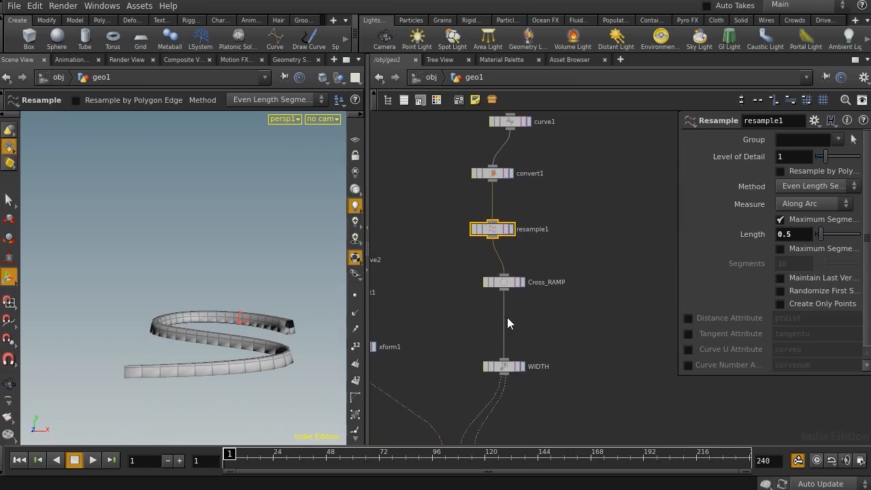
pyautogui.scroll(-3, 585, 288)
pyautogui.scroll(3, 529, 326)
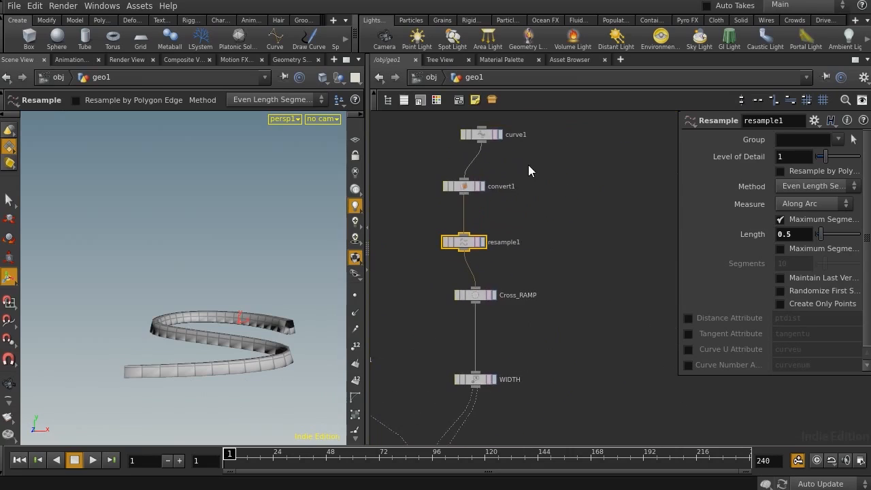
pyautogui.moveTo(528, 165); pyautogui.dragTo(525, 227, button='middle')
pyautogui.keyDown('ctrl'); pyautogui.moveTo(478, 195); pyautogui.dragTo(623, 196); pyautogui.keyUp('ctrl')
pyautogui.moveTo(552, 233); pyautogui.dragTo(561, 191, button='middle')
pyautogui.press('Tab')
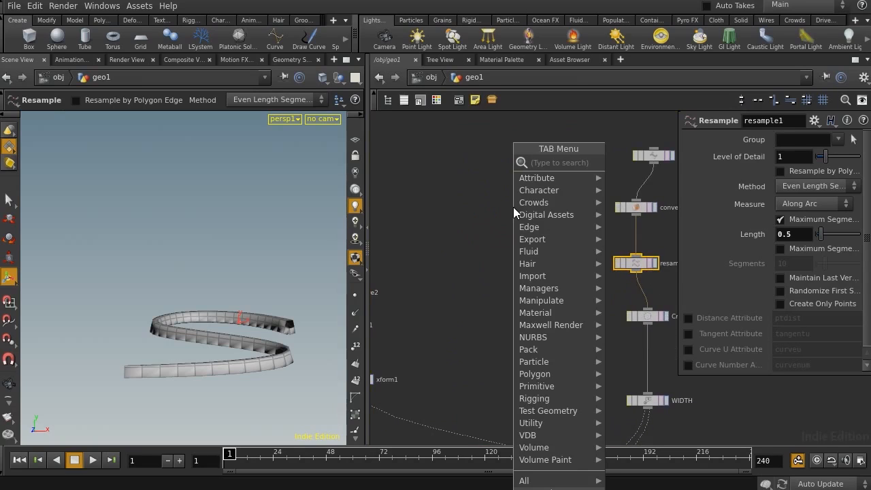
pyautogui.press('Escape')
pyautogui.press('Tab')
pyautogui.write('po')
pyautogui.press('Return')
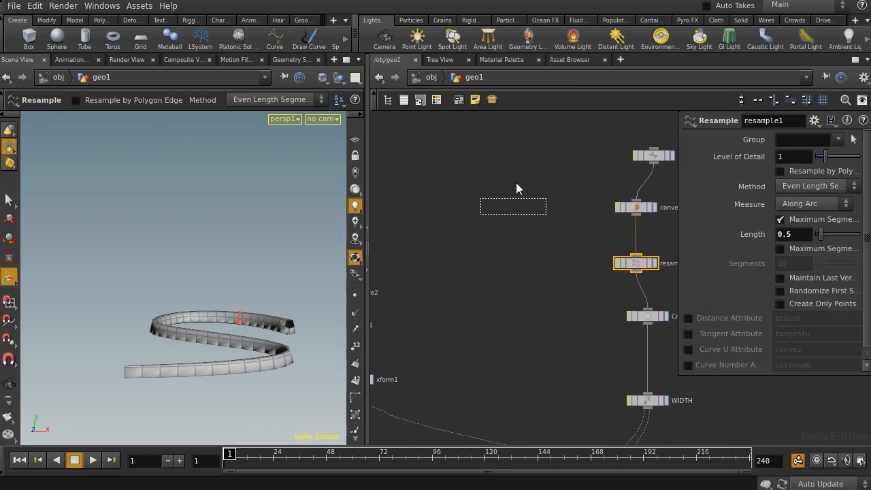
pyautogui.click(559, 304)
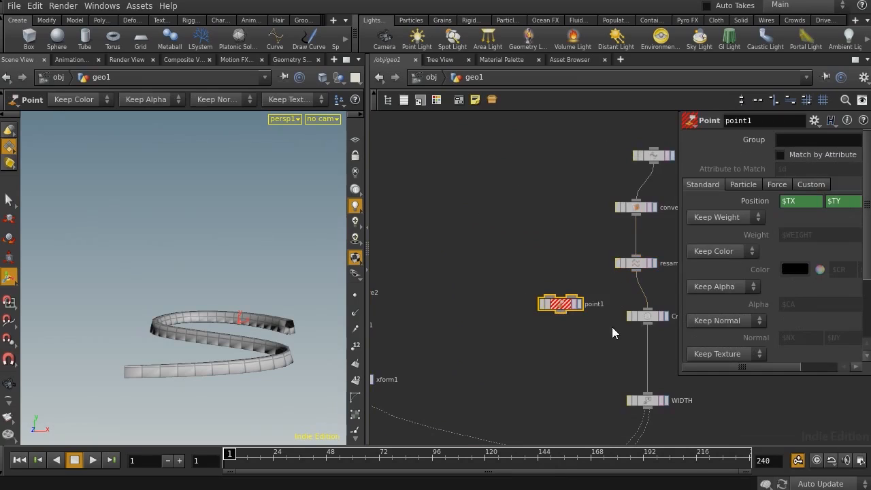
pyautogui.moveTo(635, 271); pyautogui.dragTo(578, 349)
pyautogui.click(582, 344)
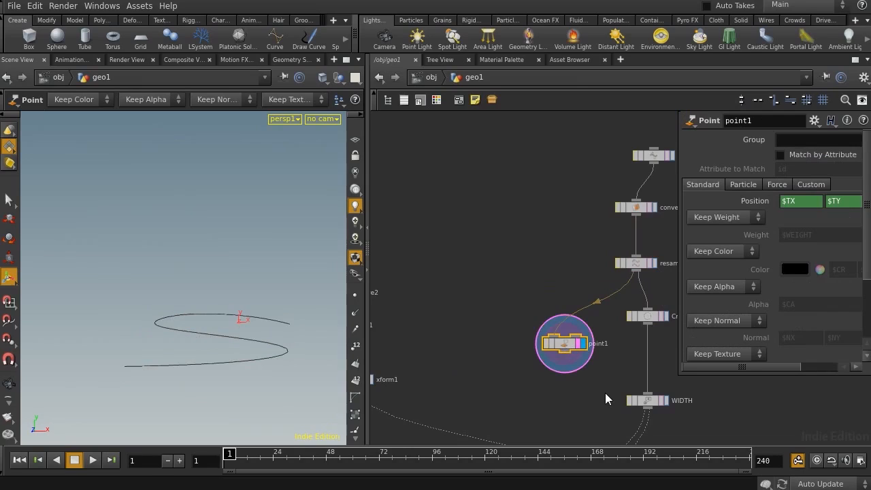
# Set the point1 node to add color, and widen its parameter pane to show all three color channels
pyautogui.click(740, 318)
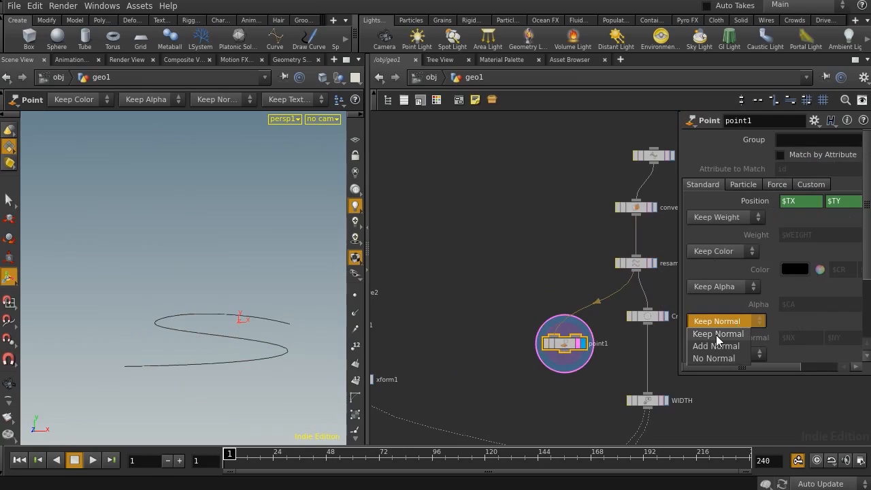
pyautogui.click(735, 256)
pyautogui.click(717, 253)
pyautogui.click(711, 276)
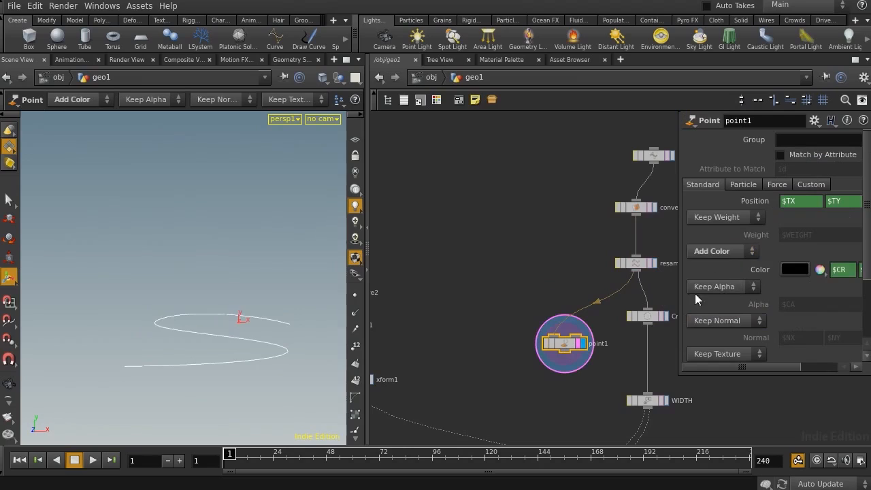
pyautogui.moveTo(680, 303); pyautogui.dragTo(433, 304)
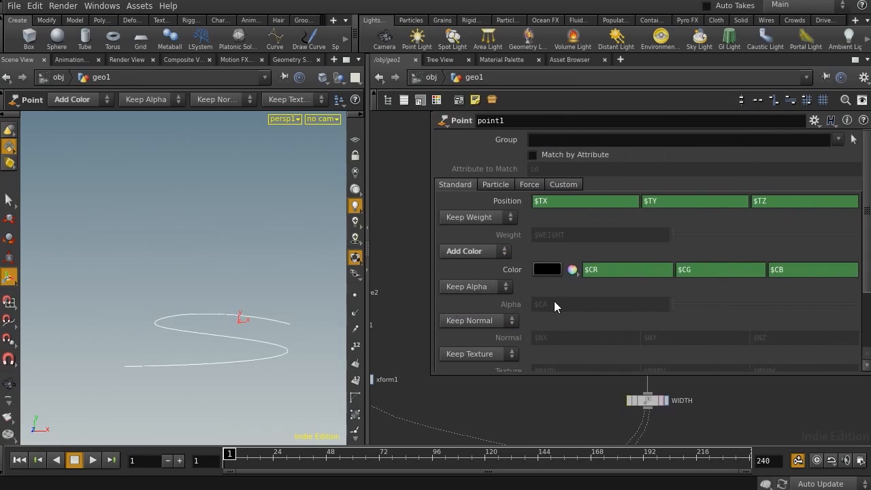
# Reset point1's color channels to 0 and set the red channel to the expression $PT/$NPT
pyautogui.keyDown('ctrl'); pyautogui.keyDown('shift'); pyautogui.click(510, 268); pyautogui.keyUp('shift'); pyautogui.keyUp('ctrl')
pyautogui.moveTo(649, 269); pyautogui.dragTo(507, 385)
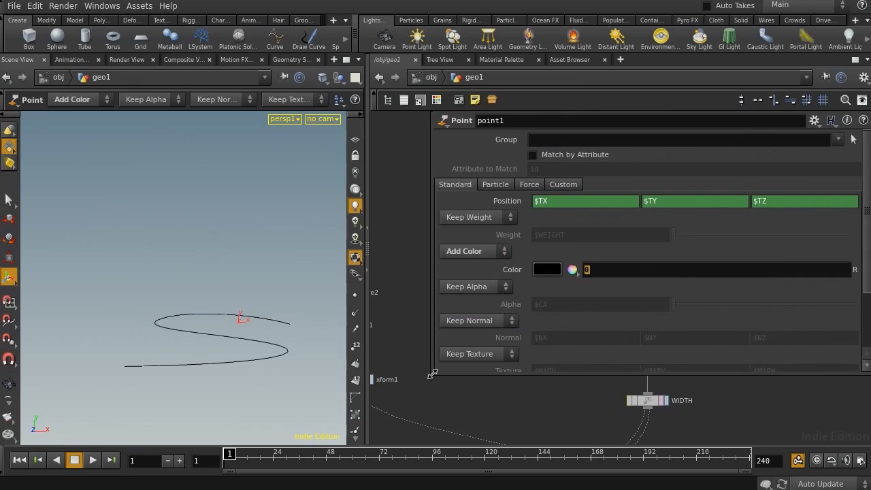
pyautogui.moveTo(433, 373); pyautogui.dragTo(443, 430)
pyautogui.click(622, 267)
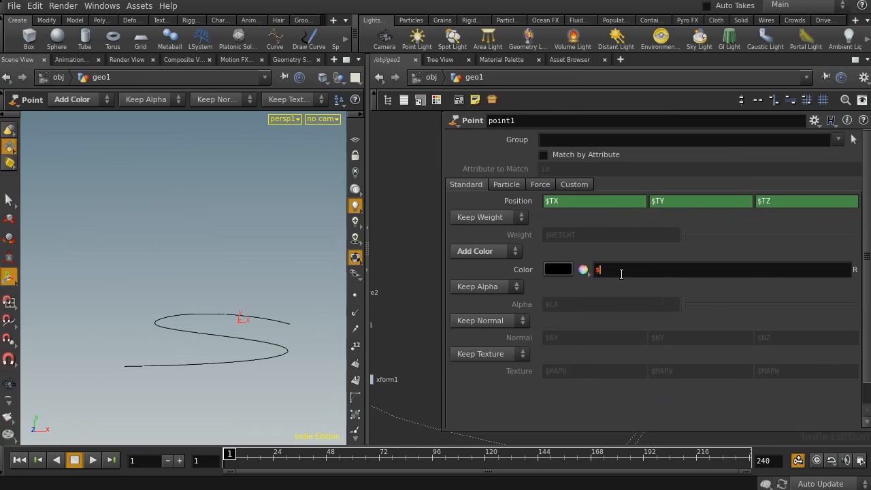
pyautogui.write('$PT/$NPT')
pyautogui.press('Return')
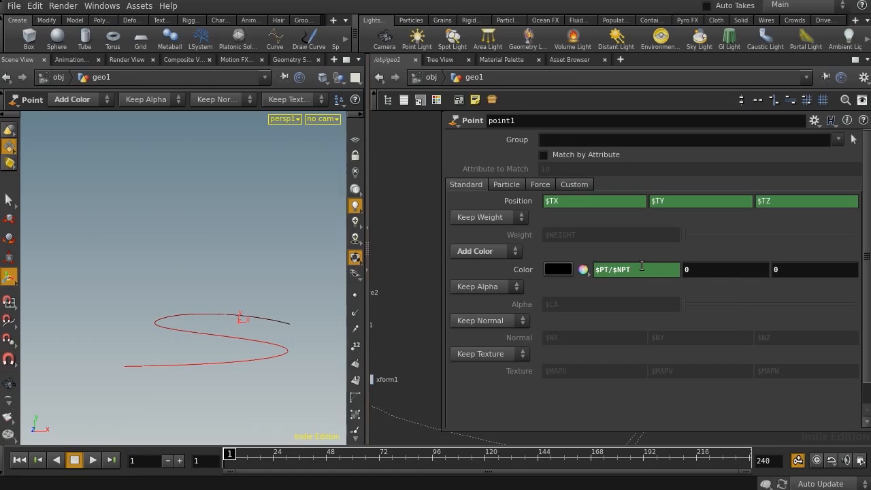
# Extend the red channel expression with a 0.01 offset so it reads (($PT/$NPT)+0.01)
pyautogui.click(636, 269)
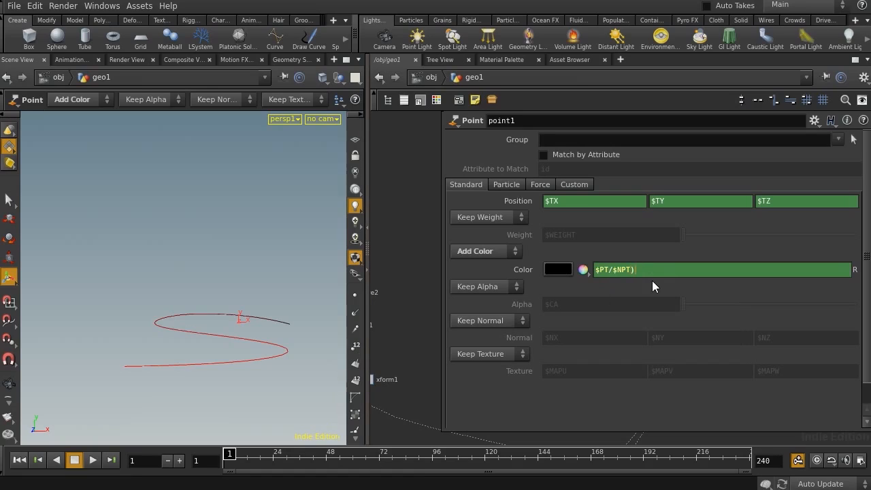
pyautogui.write(')')
pyautogui.press('Home')
pyautogui.write('(')
pyautogui.write('.')
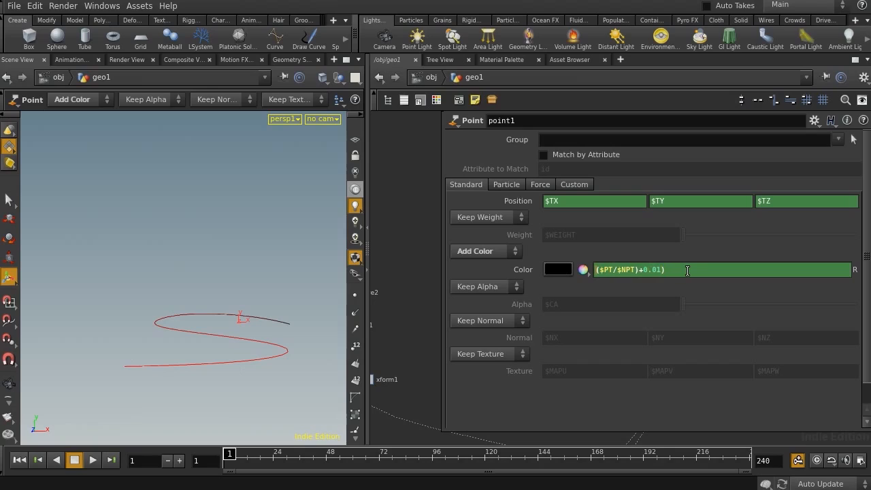
pyautogui.write('(')
pyautogui.press('Tab')
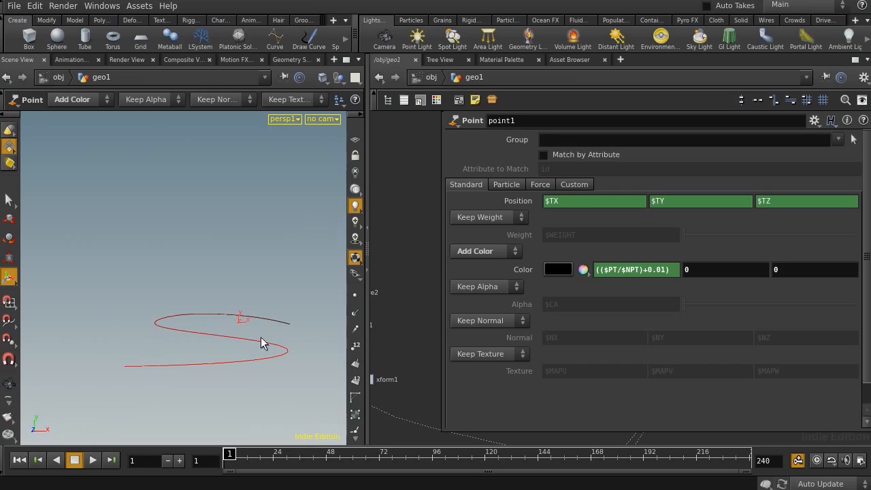
# Square the red channel expression, making it (($PT/$NPT)+0.01)^2
pyautogui.click(675, 271)
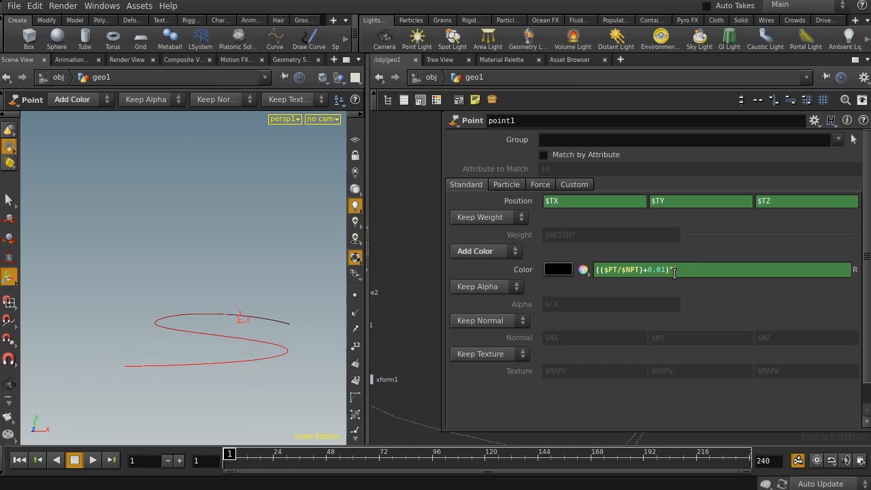
pyautogui.write('^2')
pyautogui.press('Return')
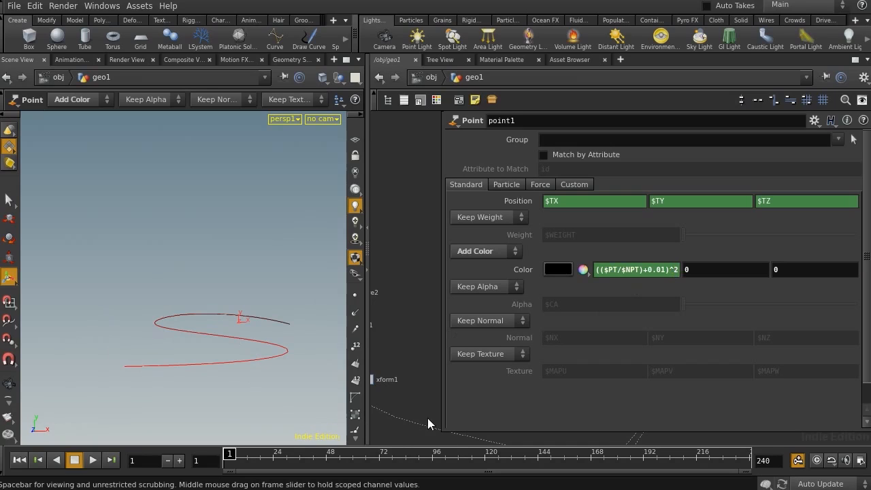
# Add a Scatter node below point1, fed from it, and make it the displayed node
pyautogui.moveTo(447, 426); pyautogui.dragTo(603, 393)
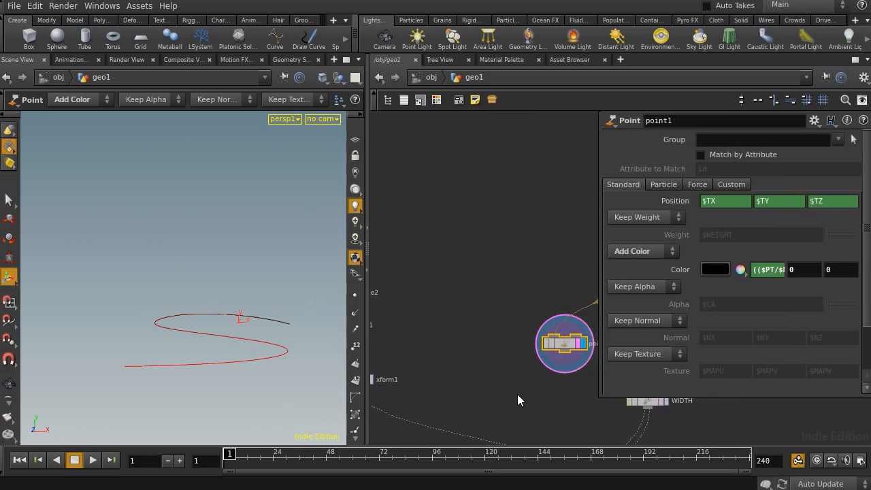
pyautogui.moveTo(505, 376); pyautogui.dragTo(448, 243, button='middle')
pyautogui.moveTo(463, 276); pyautogui.dragTo(480, 412, button='middle')
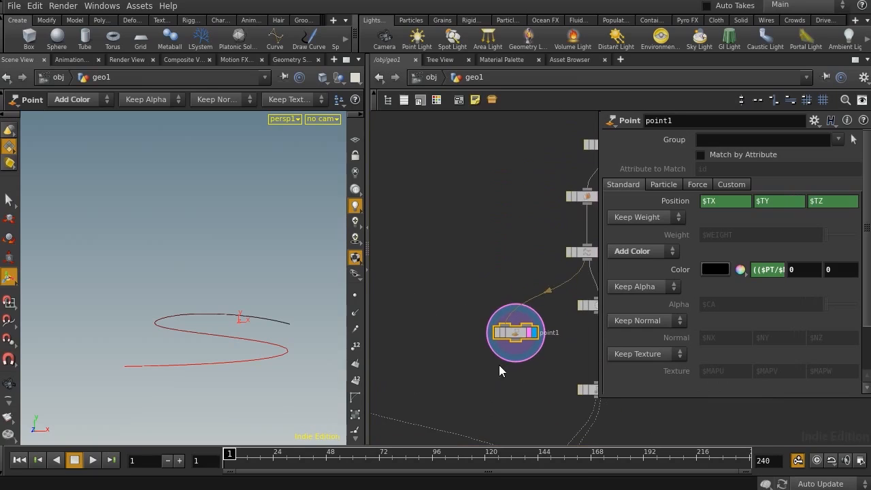
pyautogui.press('Tab')
pyautogui.write('sc')
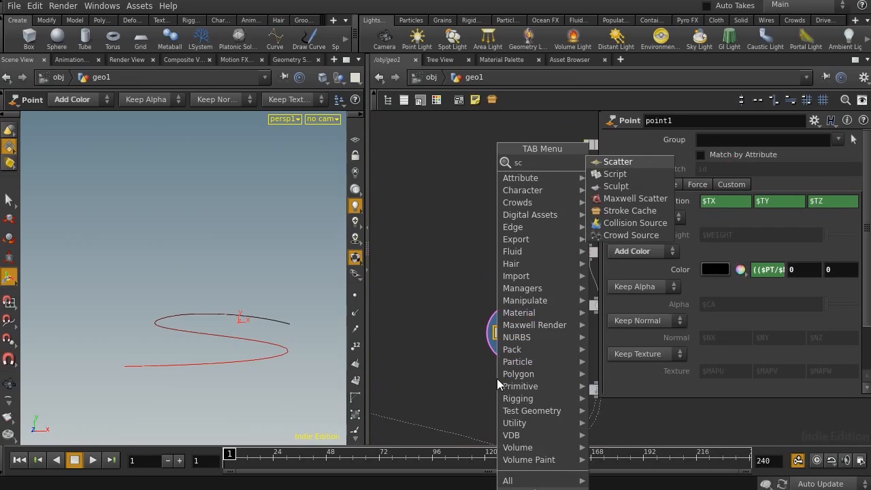
pyautogui.click(625, 166)
pyautogui.click(518, 383)
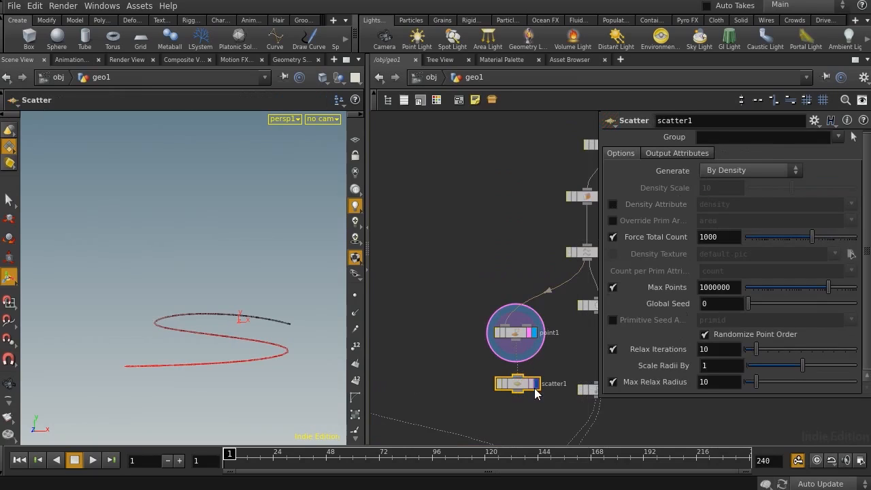
pyautogui.click(534, 384)
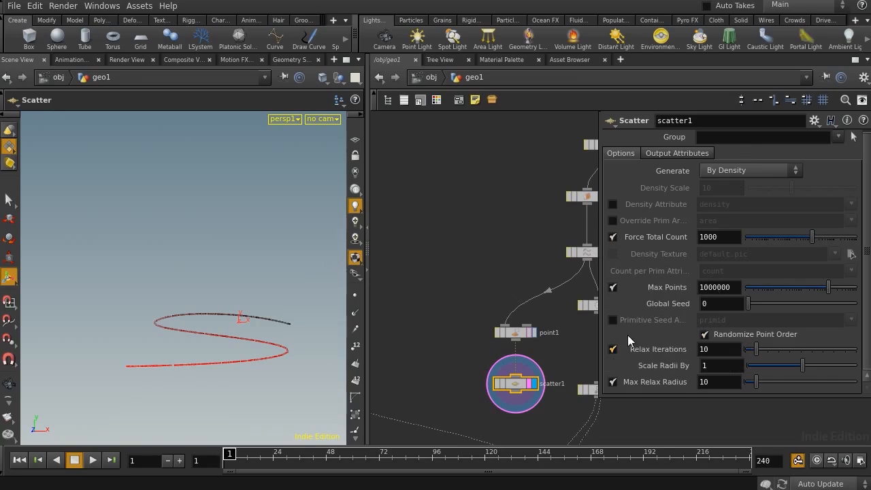
# Enable the scatter's density attribute and replace the default name with the color attribute Cd
pyautogui.click(612, 204)
pyautogui.moveTo(745, 205); pyautogui.dragTo(647, 206)
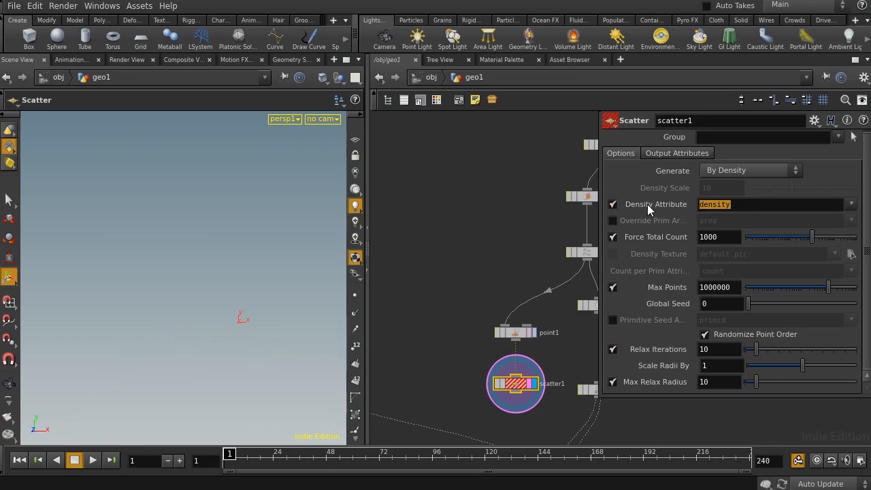
pyautogui.click(854, 203)
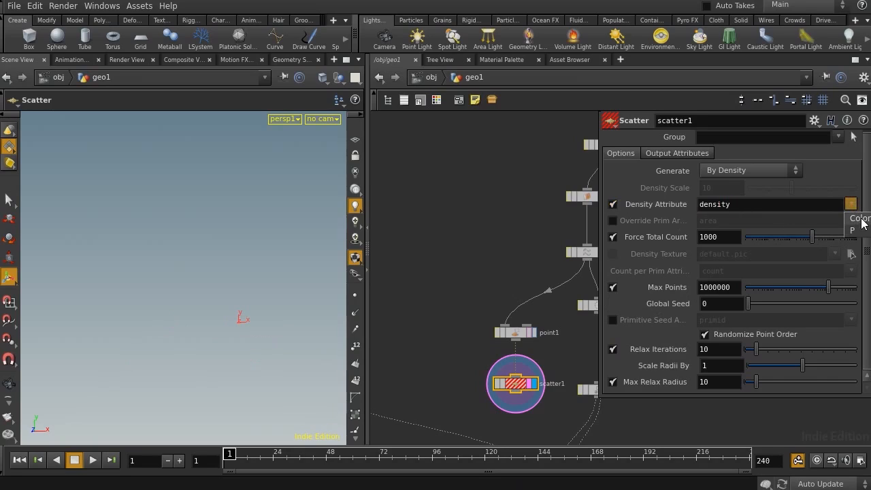
pyautogui.click(859, 219)
pyautogui.moveTo(733, 205); pyautogui.dragTo(643, 209)
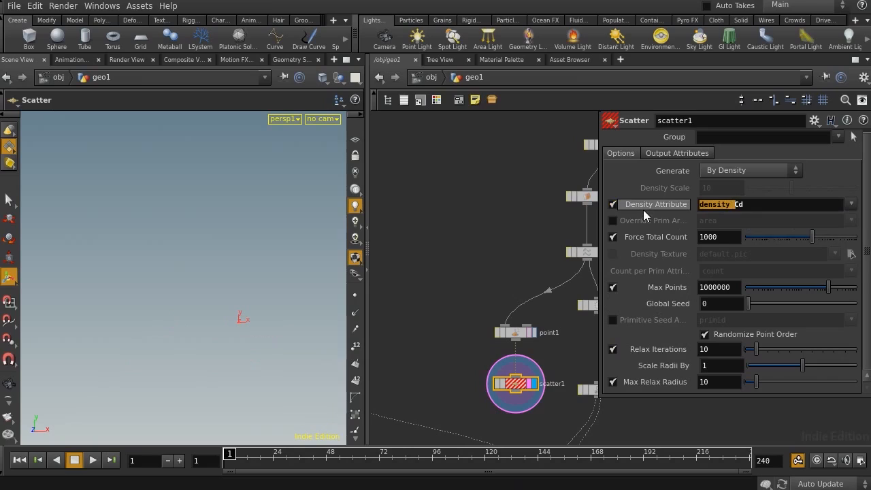
pyautogui.press('BackSpace')
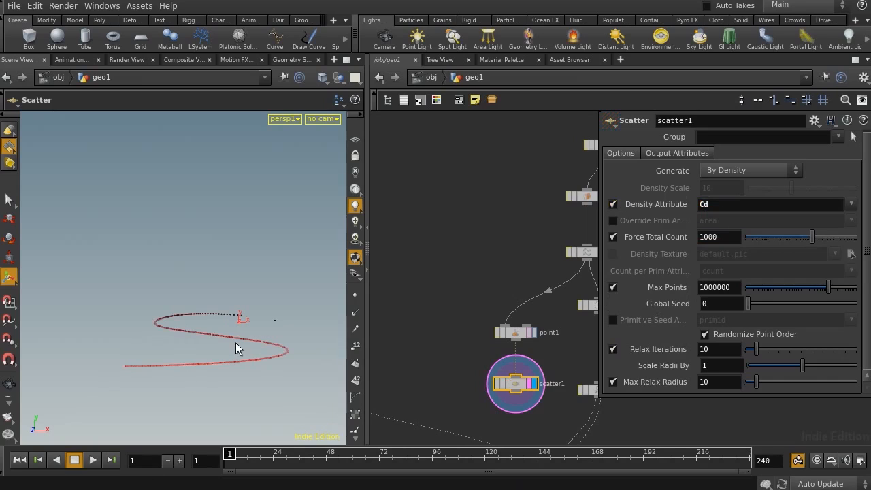
# Reduce the scatter's forced total count to 34 and try 1000 relax iterations
pyautogui.press('Escape')
pyautogui.moveTo(220, 349); pyautogui.dragTo(230, 312)
pyautogui.press('Return')
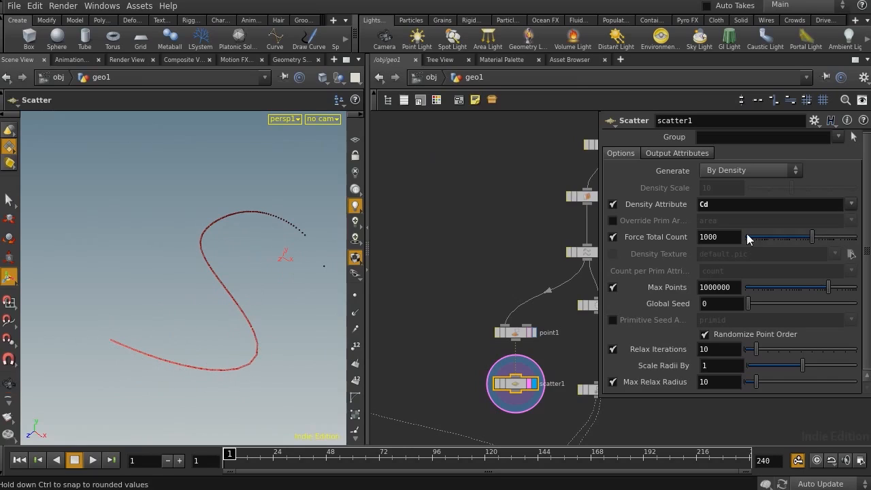
pyautogui.moveTo(793, 236)
pyautogui.mouseDown()
pyautogui.moveTo(757, 234)
pyautogui.moveTo(778, 230)
pyautogui.mouseUp()
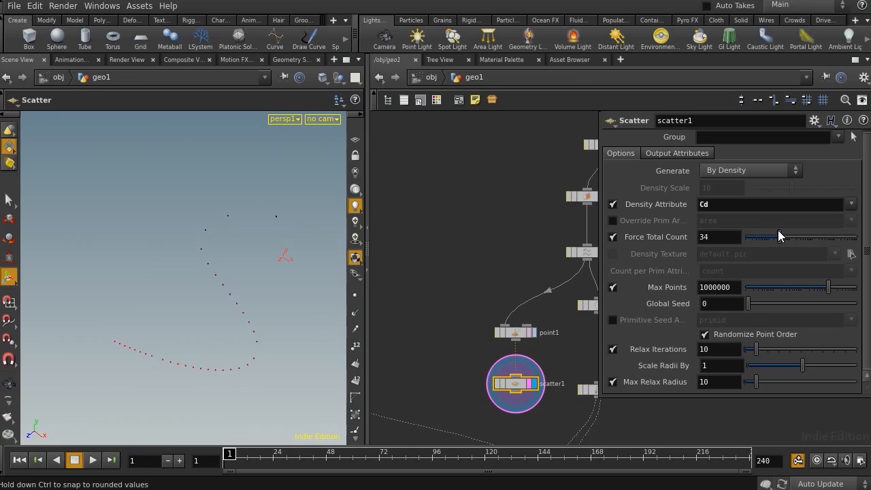
pyautogui.click(717, 350)
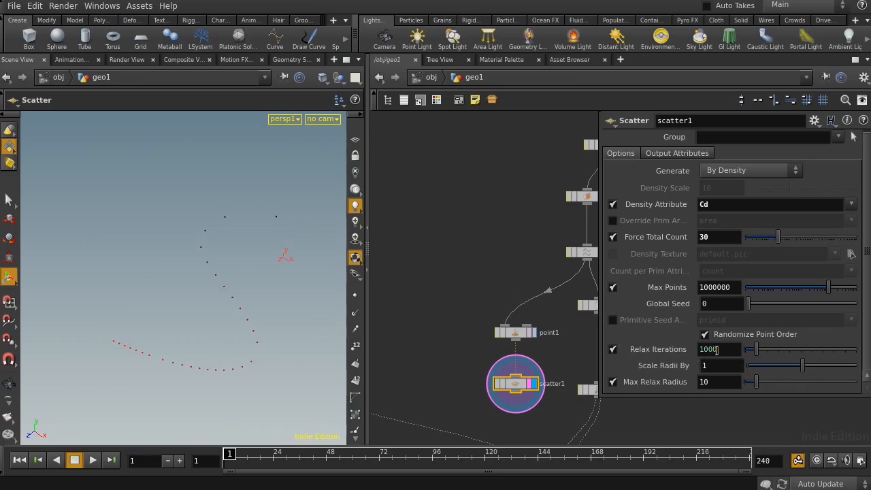
pyautogui.press('Return')
pyautogui.moveTo(796, 238); pyautogui.dragTo(779, 239)
# Try 500 relax iterations on the scatter and reduce them to 8
pyautogui.moveTo(726, 352); pyautogui.dragTo(675, 352)
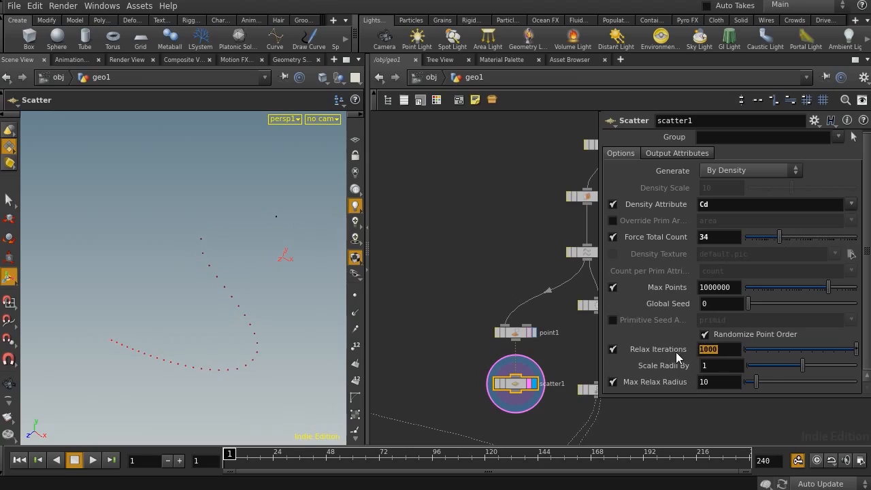
pyautogui.write('500')
pyautogui.moveTo(715, 350); pyautogui.dragTo(423, 311, button='middle')
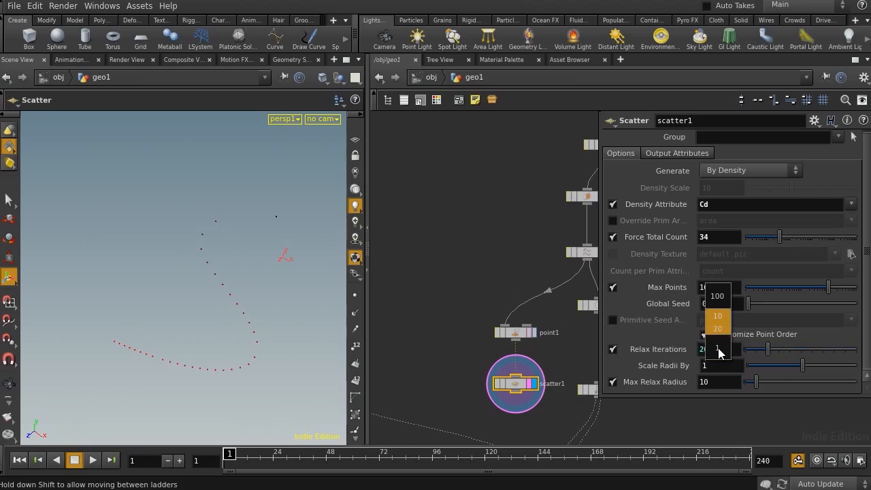
pyautogui.moveTo(717, 350); pyautogui.dragTo(617, 349, button='middle')
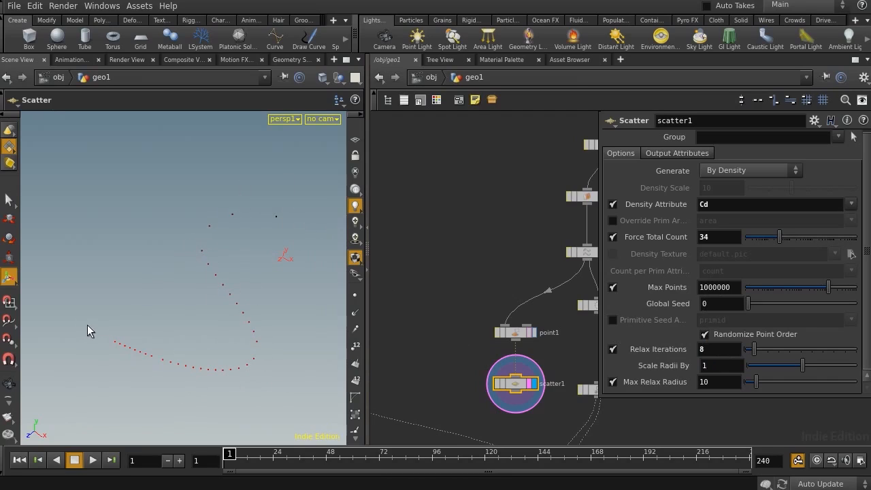
# Examine the spacing of the scattered points along the curve, up close and as a whole
pyautogui.keyDown('alt'); pyautogui.moveTo(147, 330); pyautogui.dragTo(156, 294, button='middle'); pyautogui.keyUp('alt')
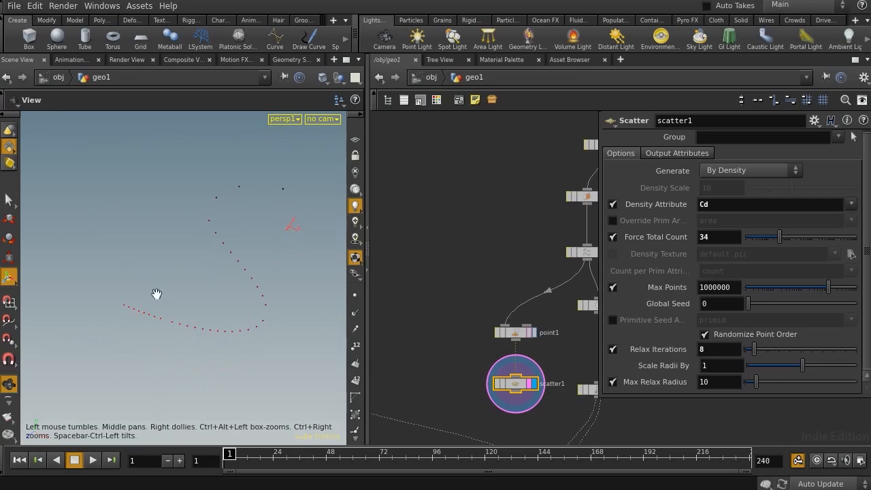
pyautogui.keyDown('alt'); pyautogui.moveTo(150, 296); pyautogui.dragTo(187, 301, button='right'); pyautogui.keyUp('alt')
pyautogui.keyDown('alt'); pyautogui.moveTo(160, 306); pyautogui.dragTo(175, 270, button='middle'); pyautogui.keyUp('alt')
pyautogui.moveTo(156, 277)
pyautogui.keyDown('alt'); pyautogui.mouseDown(button='right')
pyautogui.moveTo(249, 282)
pyautogui.moveTo(158, 276)
pyautogui.mouseUp(button='right'); pyautogui.keyUp('alt')
pyautogui.keyDown('alt'); pyautogui.moveTo(443, 354); pyautogui.dragTo(425, 233, button='middle'); pyautogui.keyUp('alt')
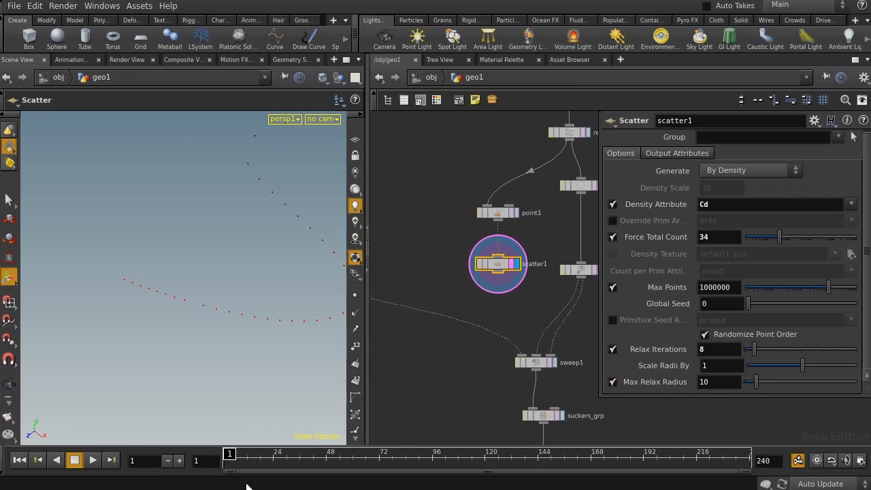
pyautogui.press('Escape')
pyautogui.moveTo(247, 302); pyautogui.dragTo(210, 282)
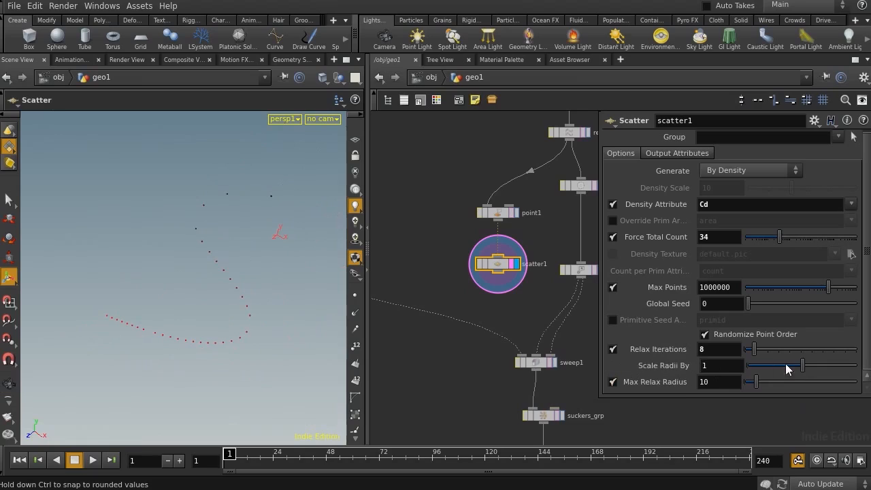
# Raise the scatter's Scale Radii By to 2.34 and its relax iterations to 67 and on to 557
pyautogui.moveTo(804, 367); pyautogui.dragTo(855, 367)
pyautogui.moveTo(713, 349); pyautogui.dragTo(755, 367, button='middle')
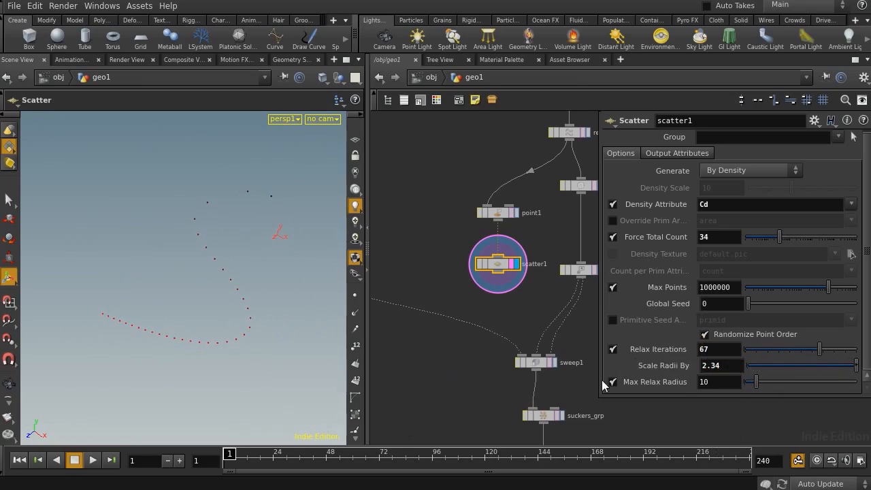
pyautogui.moveTo(710, 349); pyautogui.dragTo(640, 401, button='middle')
# Try larger Scale Radii By values on the scatter and bring the value down to 0
pyautogui.moveTo(727, 365); pyautogui.dragTo(763, 338, button='middle')
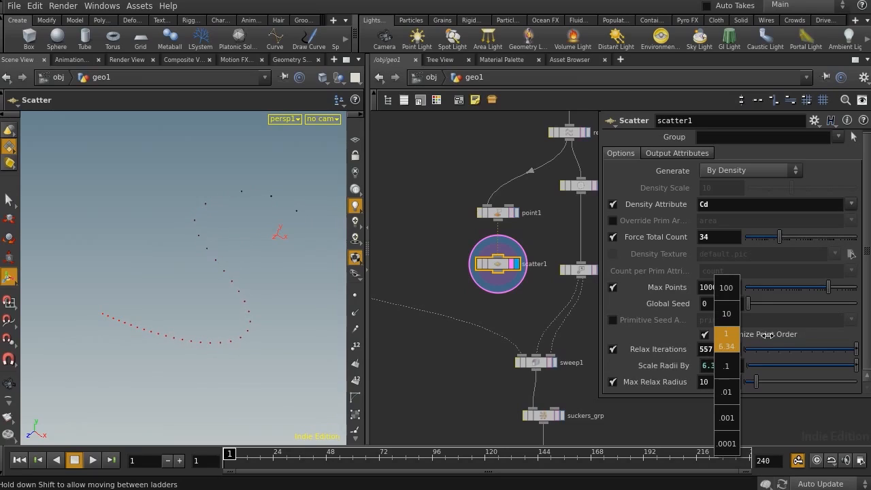
pyautogui.moveTo(767, 335); pyautogui.dragTo(849, 330, button='middle')
pyautogui.moveTo(760, 333); pyautogui.dragTo(630, 332, button='middle')
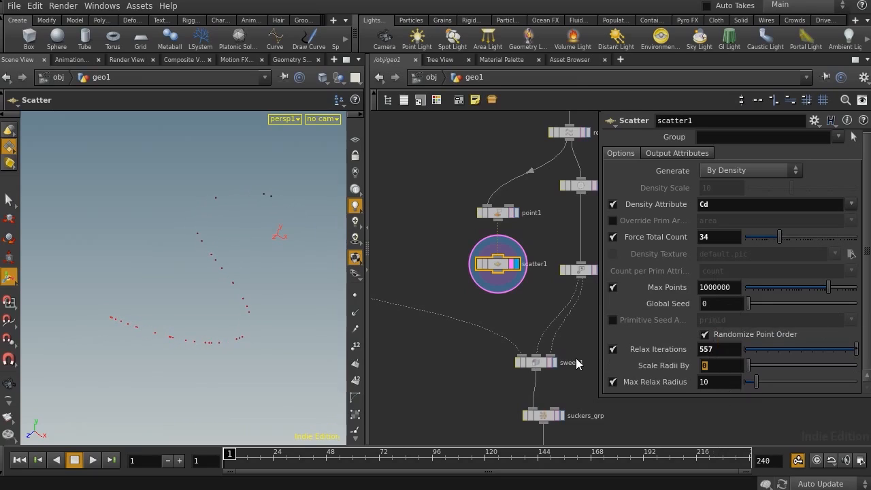
# Set the scatter's Scale Radii By to 5 and its relax iterations to 200
pyautogui.write('5')
pyautogui.press('Return')
pyautogui.write('200')
pyautogui.press('Return')
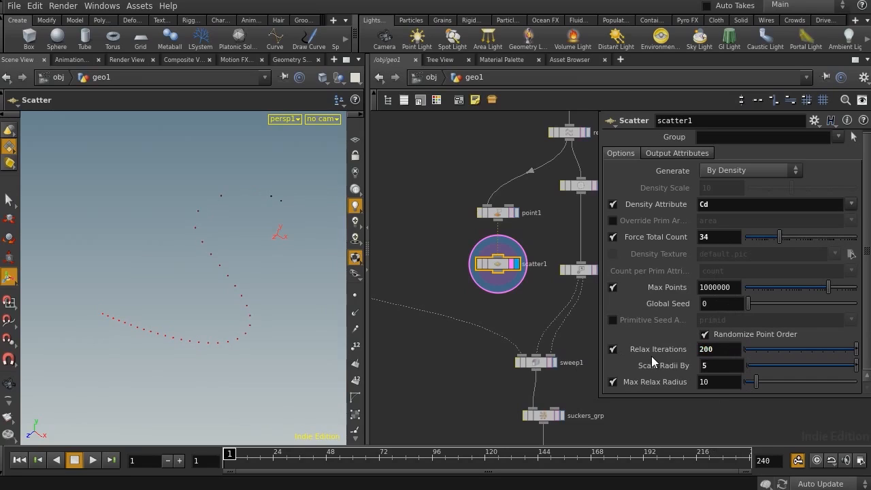
# Inspect the scattered points from another view and briefly toggle the point number display
pyautogui.press('Escape')
pyautogui.moveTo(194, 334); pyautogui.dragTo(41, 300)
pyautogui.keyDown('alt'); pyautogui.moveTo(200, 308); pyautogui.dragTo(221, 307); pyautogui.keyUp('alt')
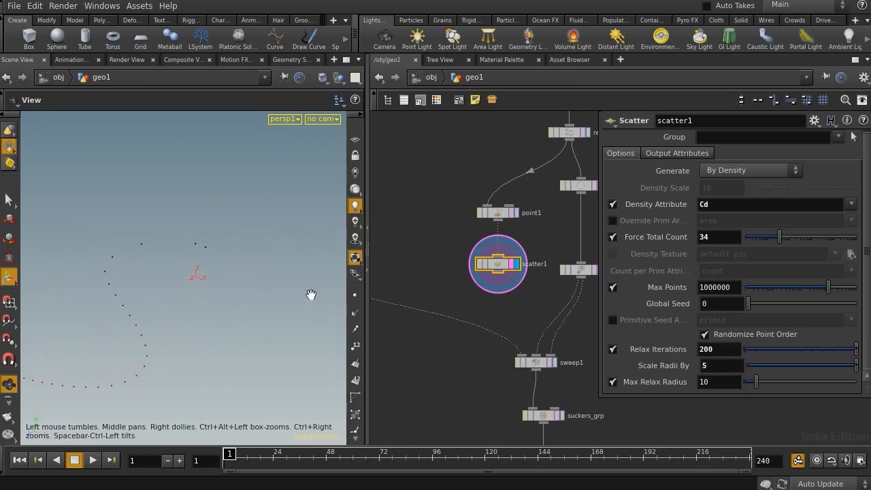
pyautogui.click(355, 347)
pyautogui.click(355, 346)
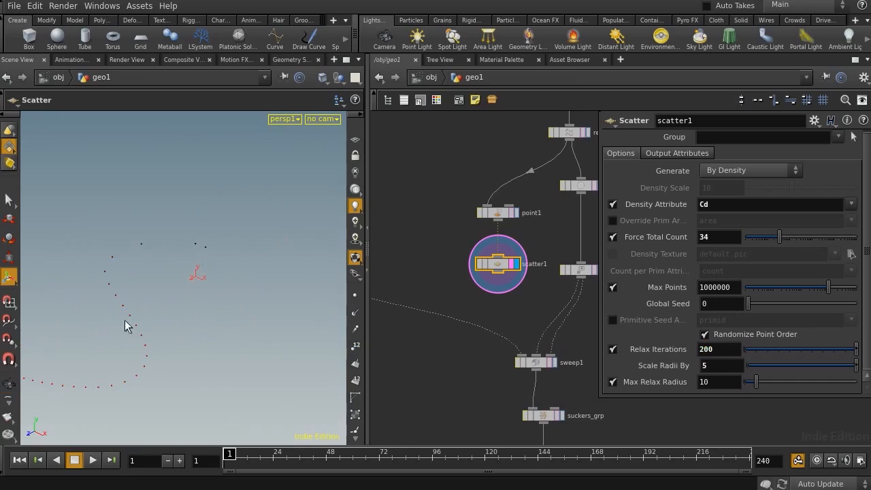
# Raise the scatter's relax iterations to 782 and its Scale Radii By to 6.5
pyautogui.press('Escape')
pyautogui.moveTo(126, 321); pyautogui.dragTo(187, 317)
pyautogui.moveTo(721, 349); pyautogui.dragTo(793, 345, button='middle')
pyautogui.moveTo(870, 345); pyautogui.dragTo(870, 345, button='middle')
pyautogui.moveTo(715, 344); pyautogui.dragTo(744, 365, button='middle')
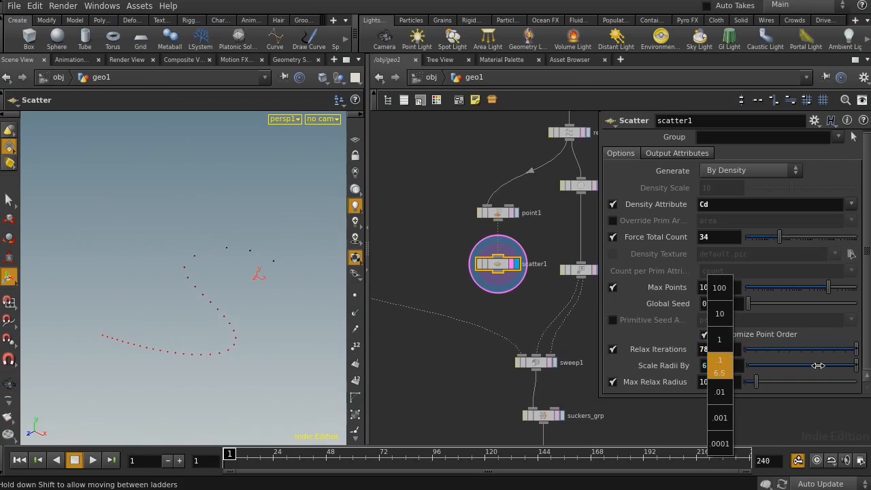
pyautogui.moveTo(817, 366); pyautogui.dragTo(818, 366, button='middle')
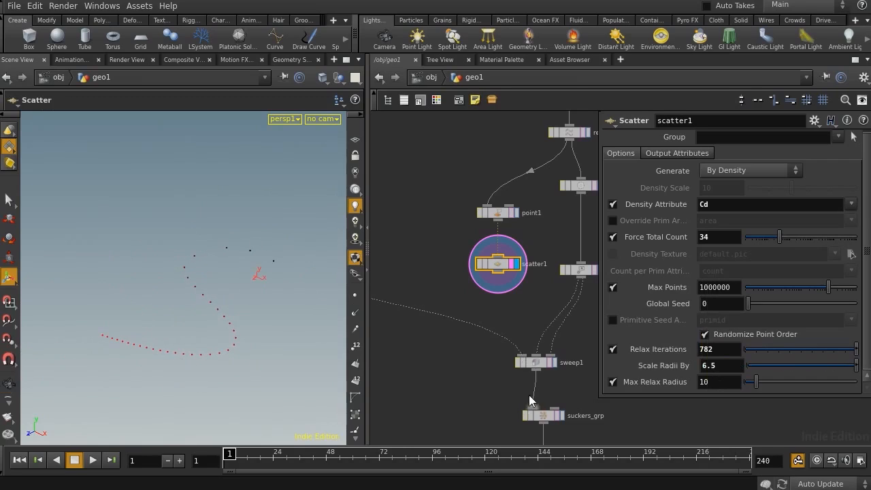
# Add a Sort node below scatter1, feed the scatter's output into it, and display it
pyautogui.moveTo(490, 376); pyautogui.dragTo(501, 351, button='middle')
pyautogui.press('Tab')
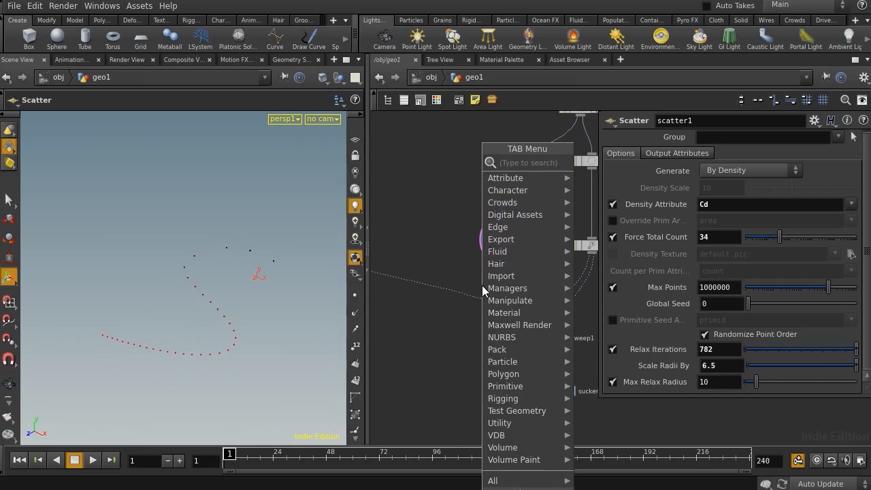
pyautogui.press('Escape')
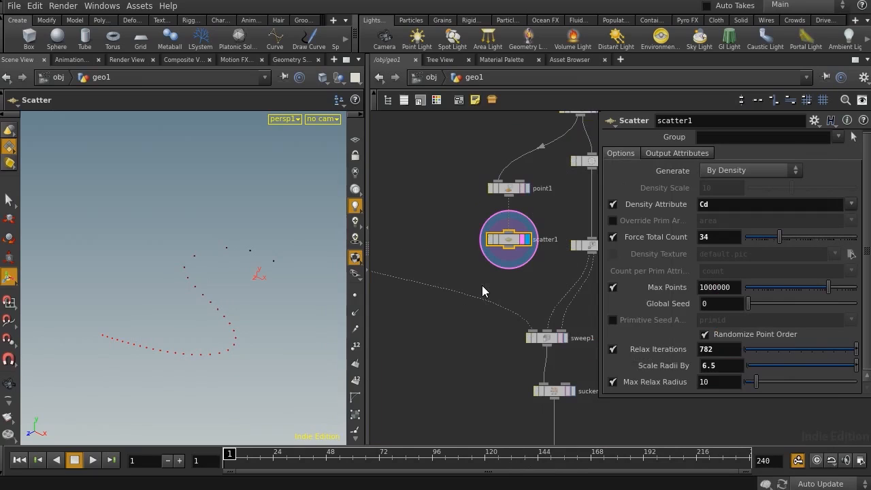
pyautogui.click(471, 338)
pyautogui.click(471, 327)
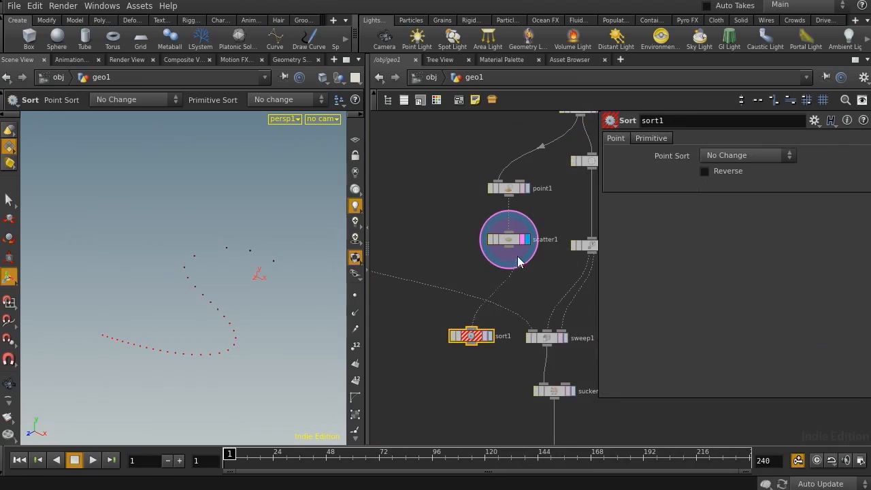
pyautogui.click(509, 248)
pyautogui.click(491, 337)
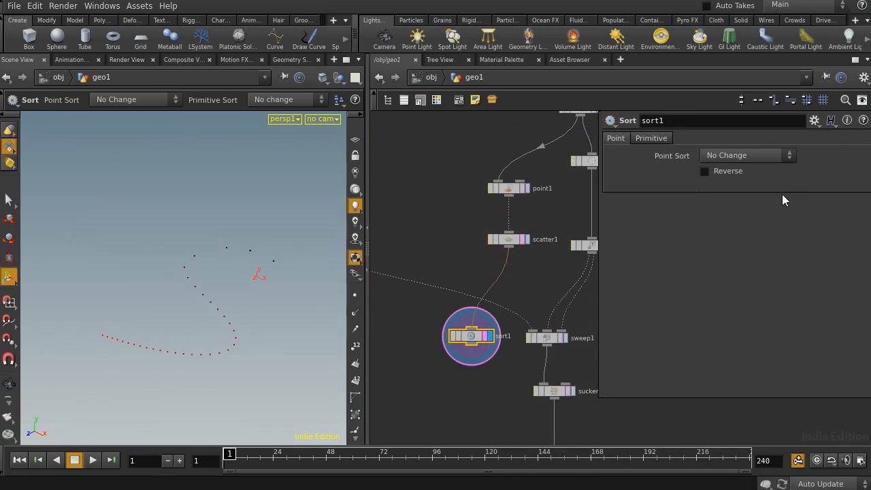
# Set the Sort node's point sort to By Attribute, using the Cd attribute
pyautogui.click(761, 155)
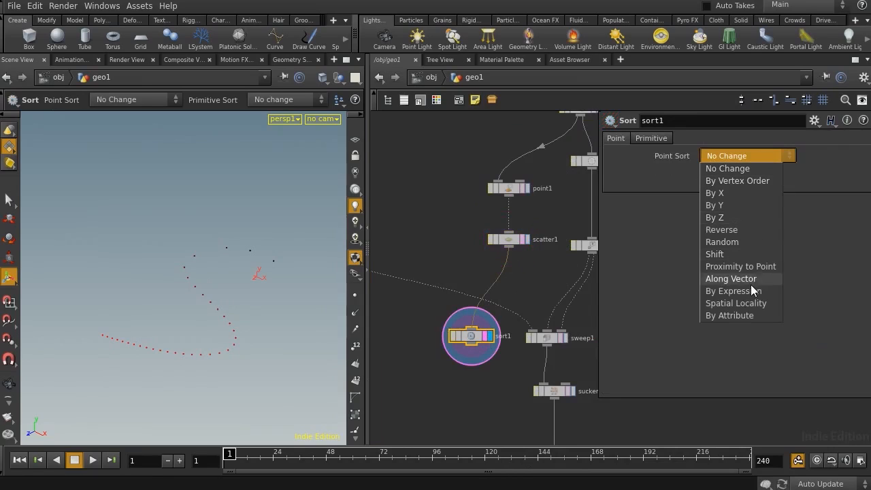
pyautogui.click(742, 315)
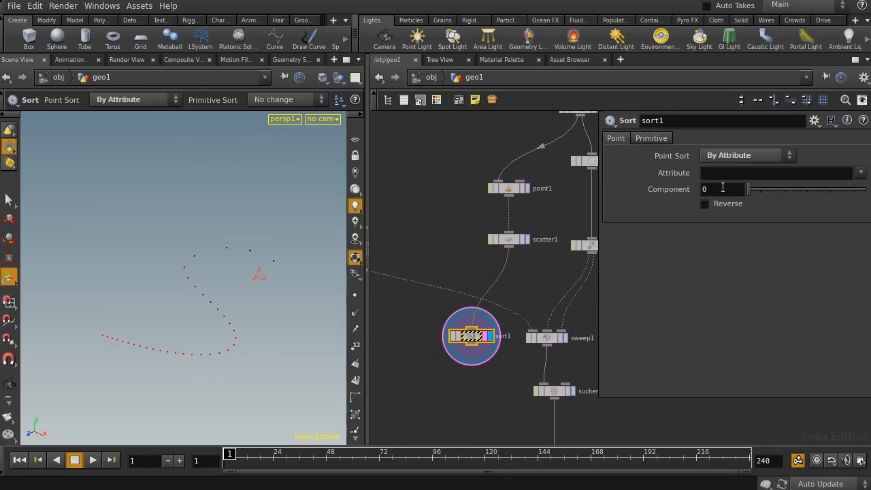
pyautogui.click(738, 173)
pyautogui.write('Cd')
pyautogui.press('Tab')
pyautogui.press('Escape')
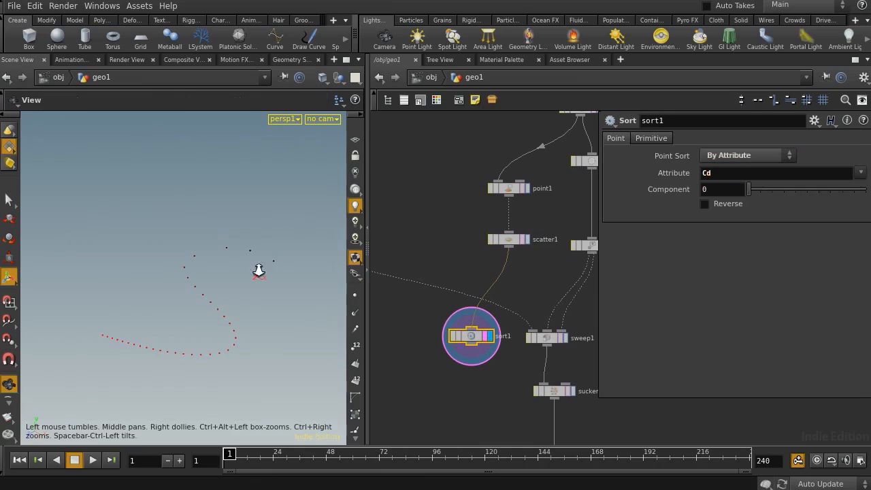
# Show the point numbers and examine the order of the sorted points along the curve
pyautogui.moveTo(259, 266); pyautogui.dragTo(331, 273)
pyautogui.moveTo(239, 204); pyautogui.dragTo(144, 311)
pyautogui.click(472, 345)
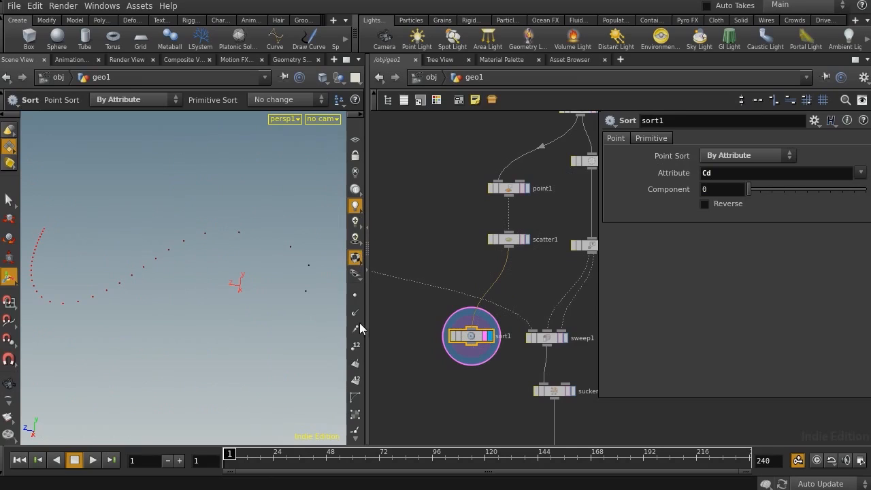
pyautogui.click(355, 346)
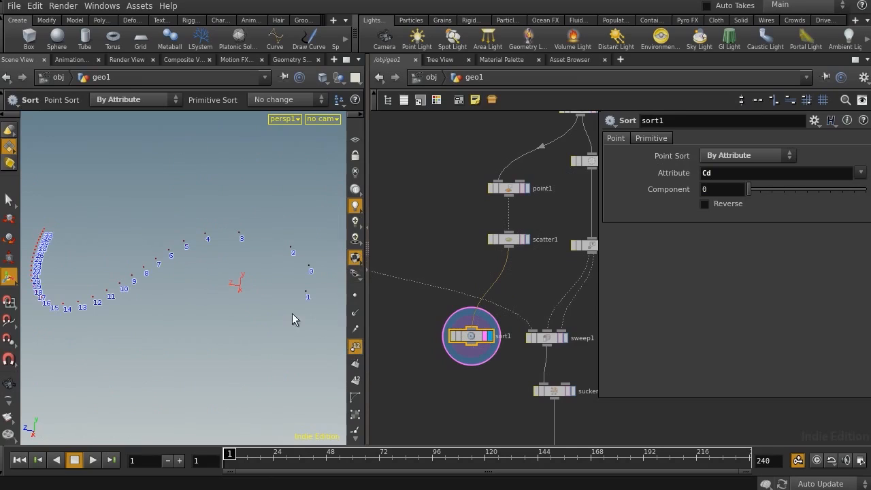
pyautogui.press('Escape')
pyautogui.moveTo(292, 313); pyautogui.dragTo(184, 324)
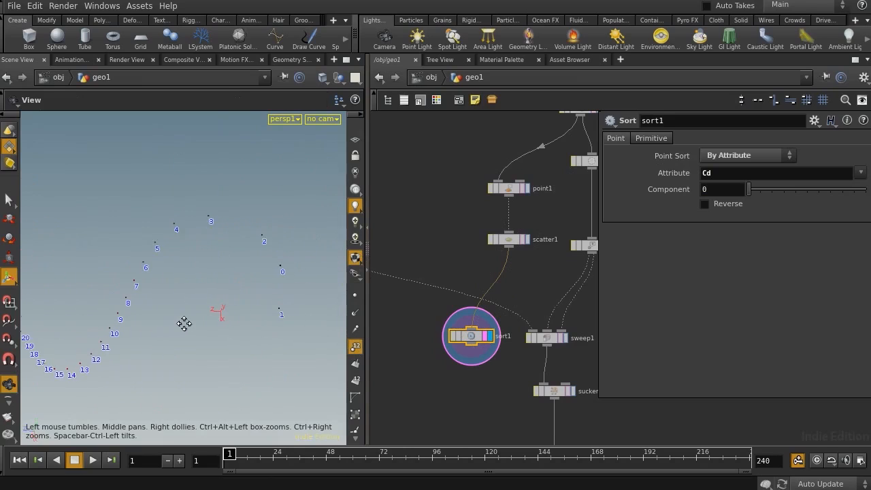
pyautogui.press('Return')
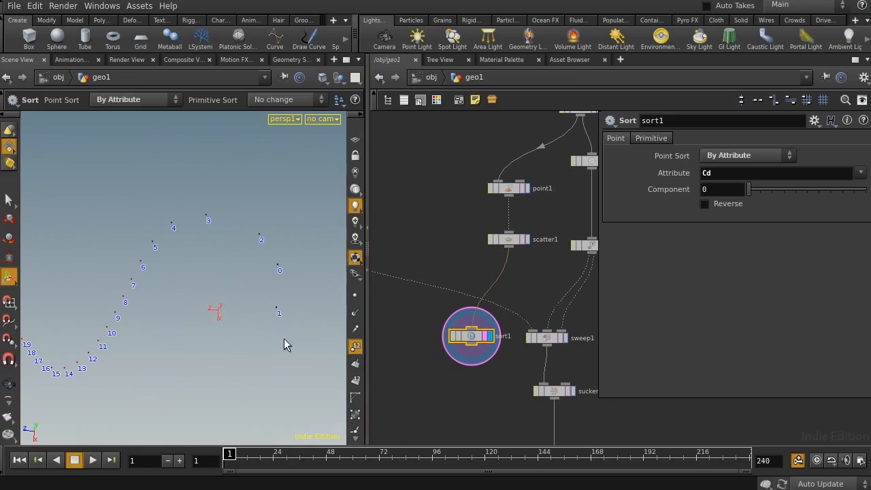
pyautogui.press('Escape')
pyautogui.moveTo(192, 322); pyautogui.dragTo(200, 313)
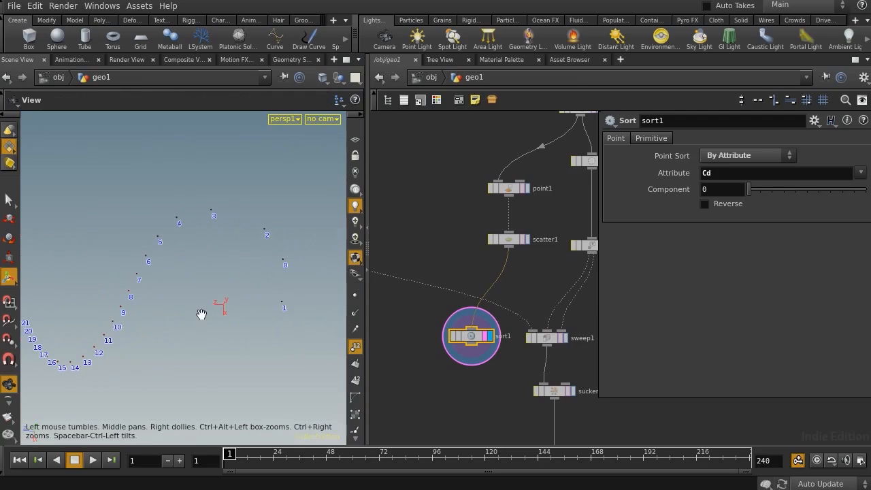
pyautogui.press('Return')
pyautogui.hotkey('ctrl', 's')
# Set the Max Relax Radius of scatter1 to 36.8
pyautogui.moveTo(468, 219); pyautogui.dragTo(550, 265)
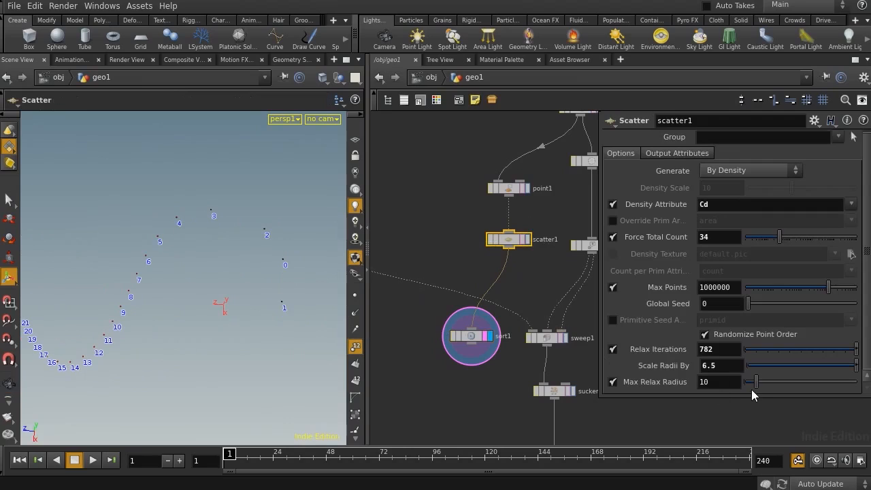
pyautogui.moveTo(760, 388); pyautogui.dragTo(785, 382)
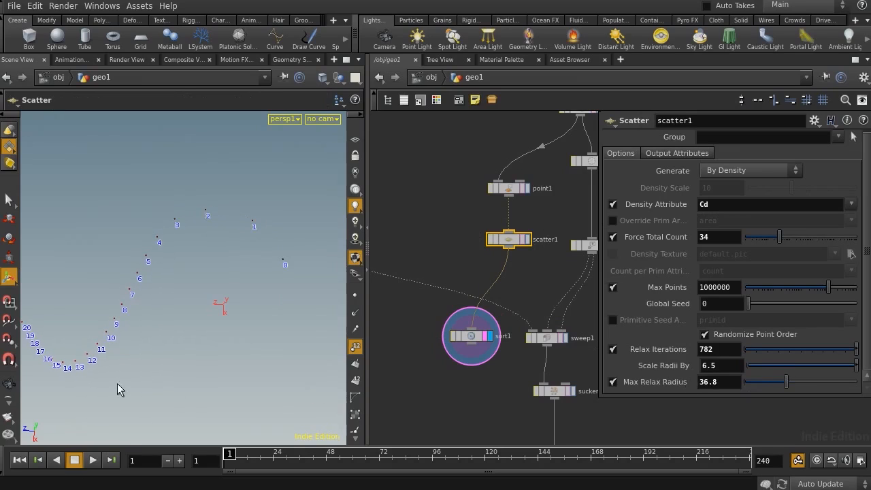
pyautogui.keyDown('alt'); pyautogui.moveTo(188, 359); pyautogui.dragTo(227, 334, button='middle'); pyautogui.keyUp('alt')
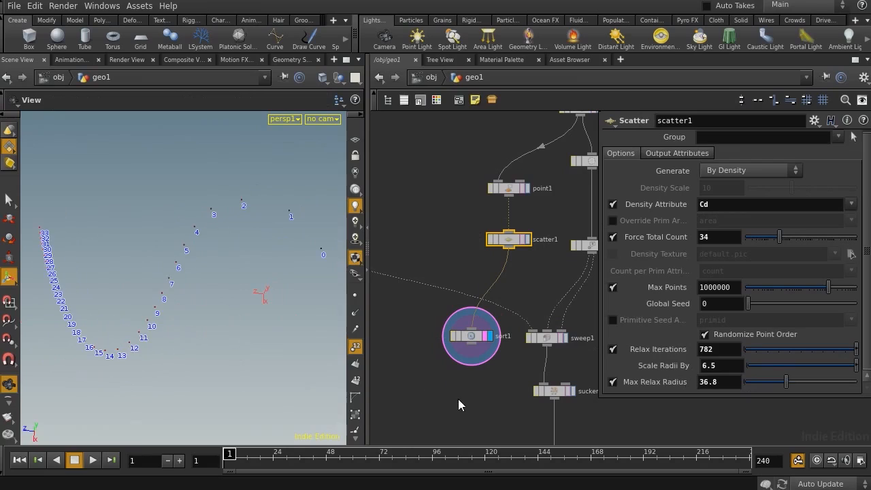
# Append a displayed Add node after sort1 and have it create a polygon by group from all points
pyautogui.moveTo(478, 394); pyautogui.dragTo(465, 323, button='middle')
pyautogui.press('Tab')
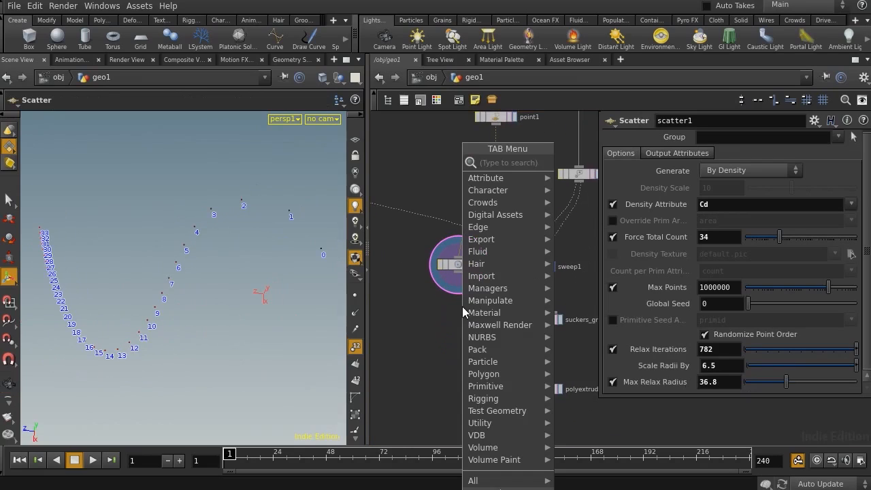
pyautogui.write('ad')
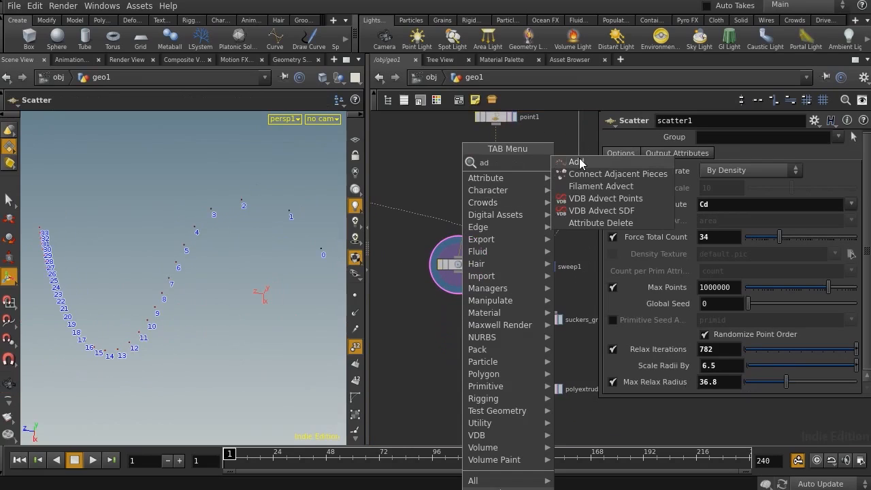
pyautogui.click(580, 164)
pyautogui.click(452, 325)
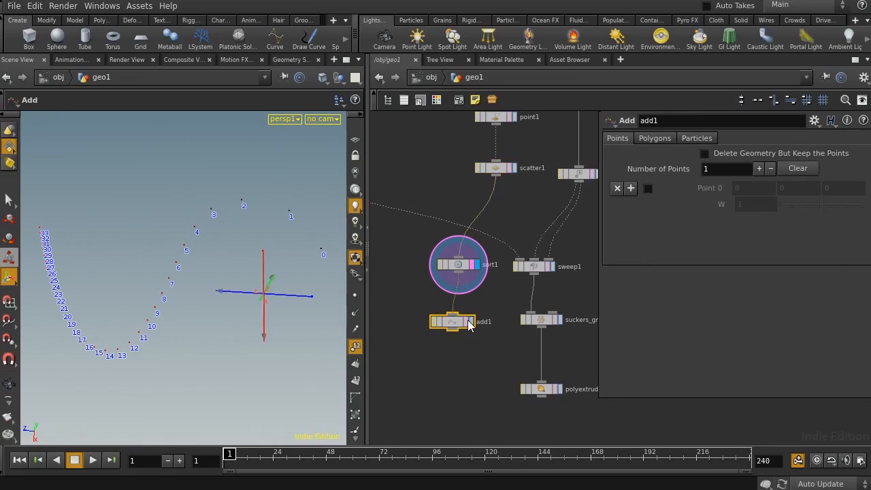
pyautogui.click(469, 322)
pyautogui.keyDown('ctrl'); pyautogui.click(469, 323); pyautogui.keyUp('ctrl')
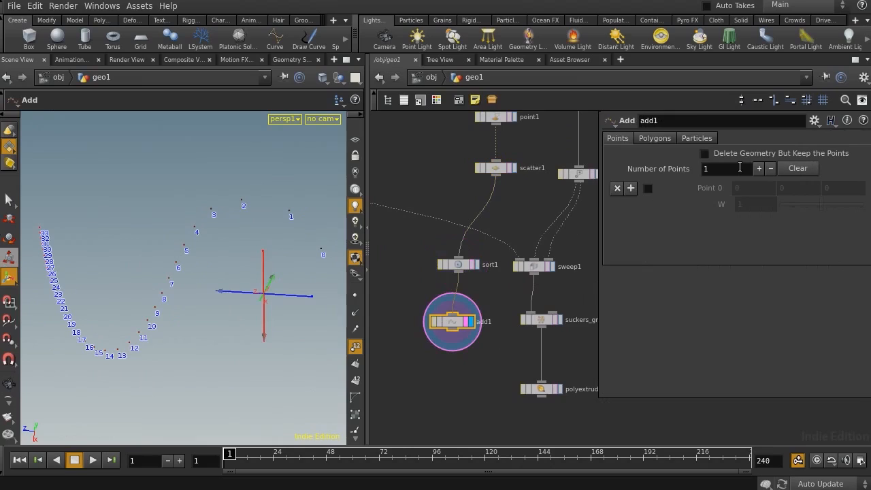
pyautogui.click(656, 139)
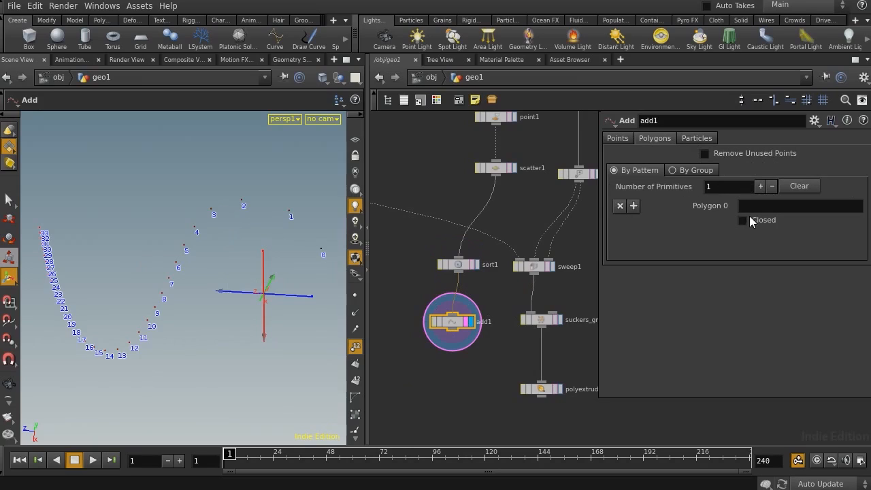
pyautogui.click(685, 174)
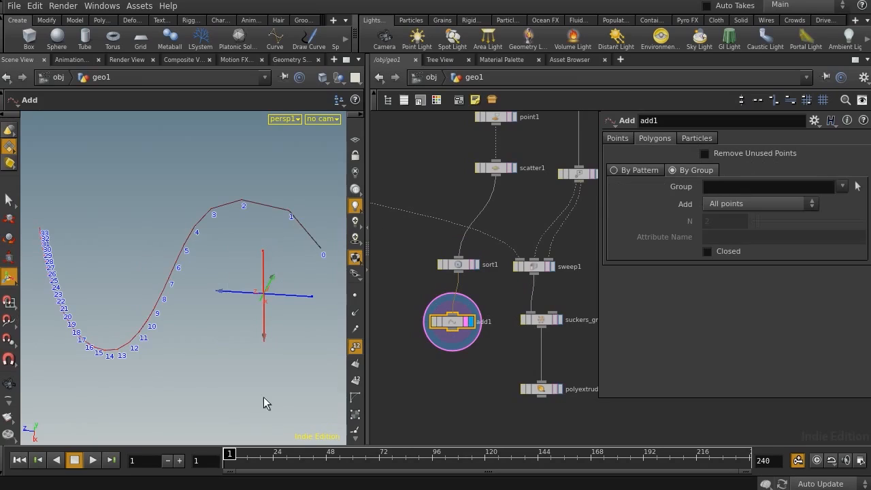
# Append a displayed Point node after add1 and set its color option to No Color
pyautogui.press('Tab')
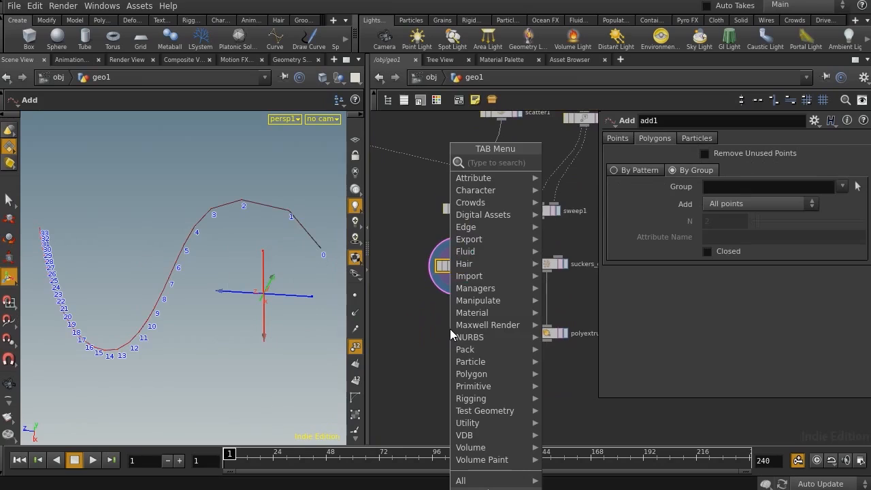
pyautogui.write('point')
pyautogui.press('Return')
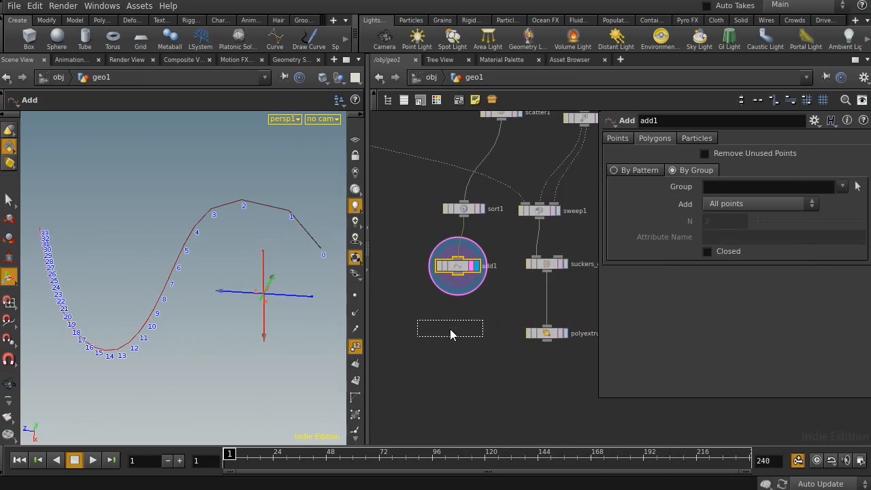
pyautogui.click(465, 331)
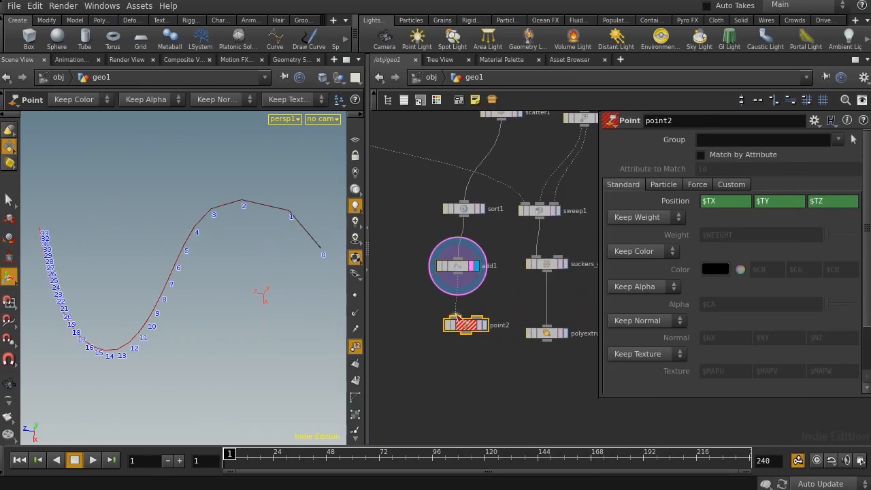
pyautogui.click(485, 330)
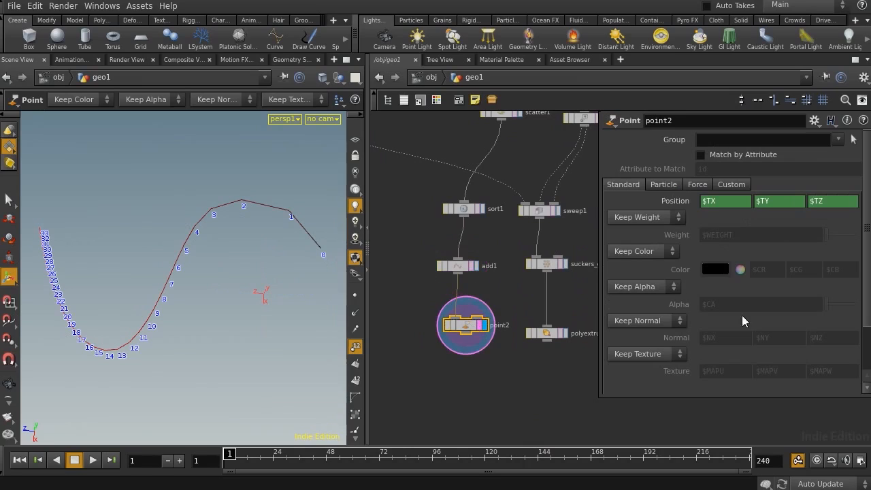
pyautogui.click(645, 252)
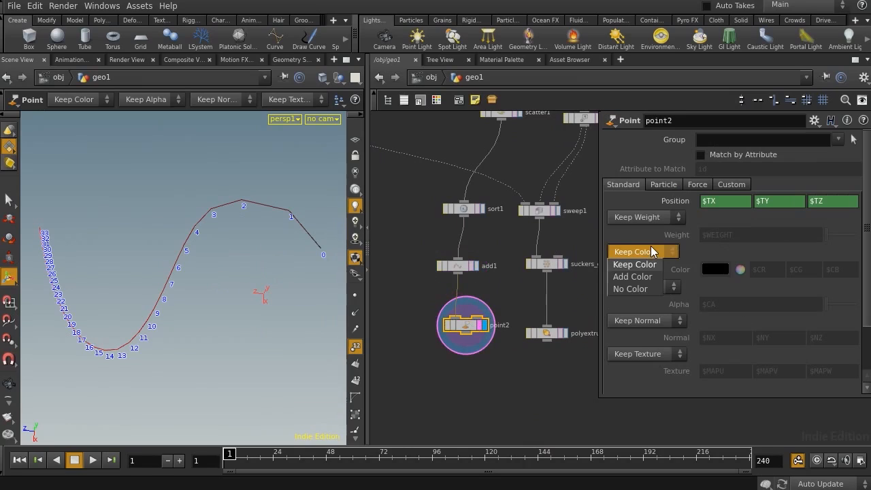
pyautogui.click(632, 288)
# Hide the point numbers and view the rebuilt curve from further away
pyautogui.keyDown('alt'); pyautogui.moveTo(148, 305); pyautogui.dragTo(232, 291, button='middle'); pyautogui.keyUp('alt')
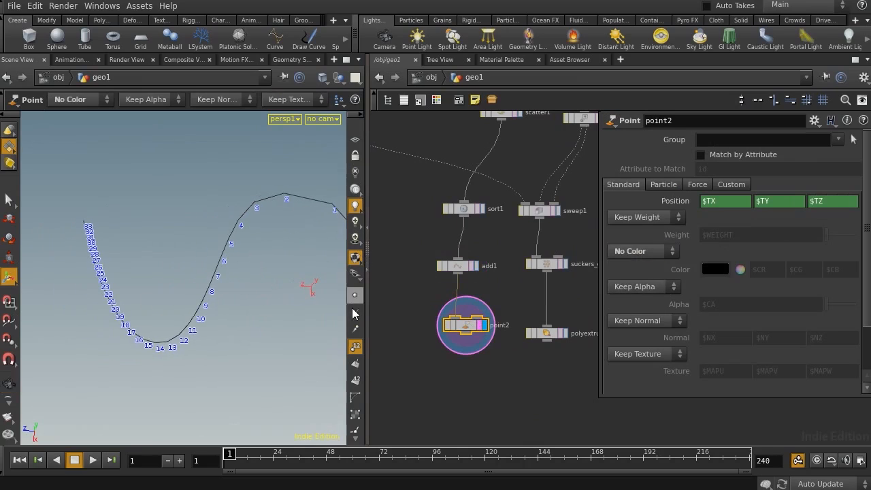
pyautogui.click(357, 348)
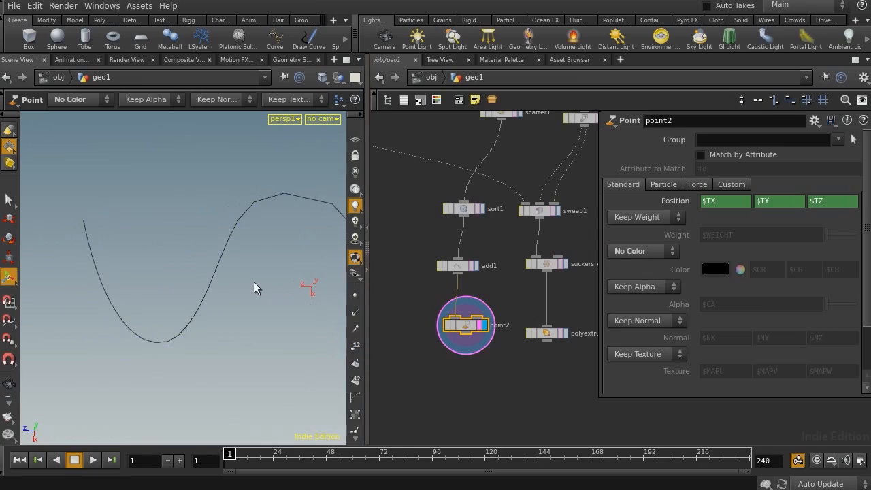
pyautogui.keyDown('alt'); pyautogui.moveTo(254, 286); pyautogui.dragTo(195, 299, button='right'); pyautogui.keyUp('alt')
pyautogui.keyDown('alt'); pyautogui.moveTo(195, 299); pyautogui.dragTo(172, 315, button='middle'); pyautogui.keyUp('alt')
pyautogui.keyDown('alt'); pyautogui.moveTo(173, 314); pyautogui.dragTo(175, 292); pyautogui.keyUp('alt')
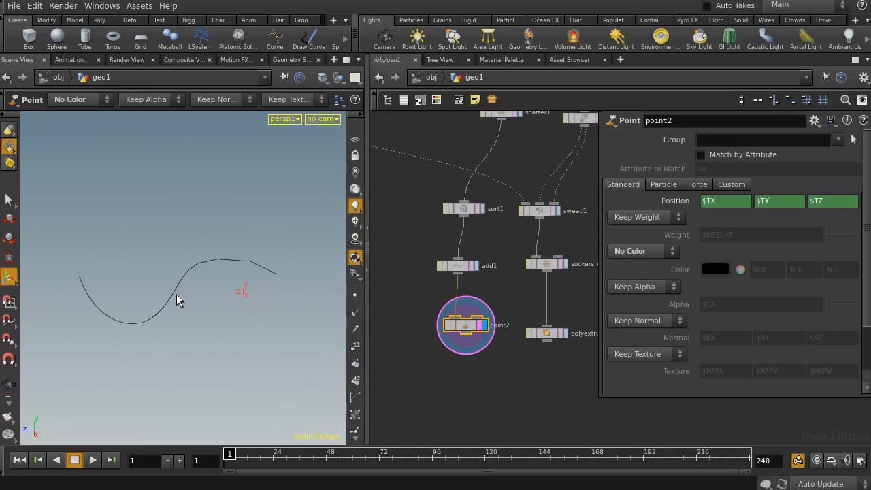
# Maximize the network view, move Cross_RAMP and its downstream nodes below point2, and rewire Cross_RAMP's input to point2
pyautogui.moveTo(465, 391)
pyautogui.mouseDown(button='middle')
pyautogui.moveTo(455, 425)
pyautogui.moveTo(463, 404)
pyautogui.mouseUp(button='middle')
pyautogui.hotkey('ctrl', 'b')
pyautogui.moveTo(307, 300); pyautogui.dragTo(441, 378, button='middle')
pyautogui.moveTo(454, 335); pyautogui.dragTo(427, 327, button='right')
pyautogui.moveTo(427, 326); pyautogui.dragTo(433, 289, button='middle')
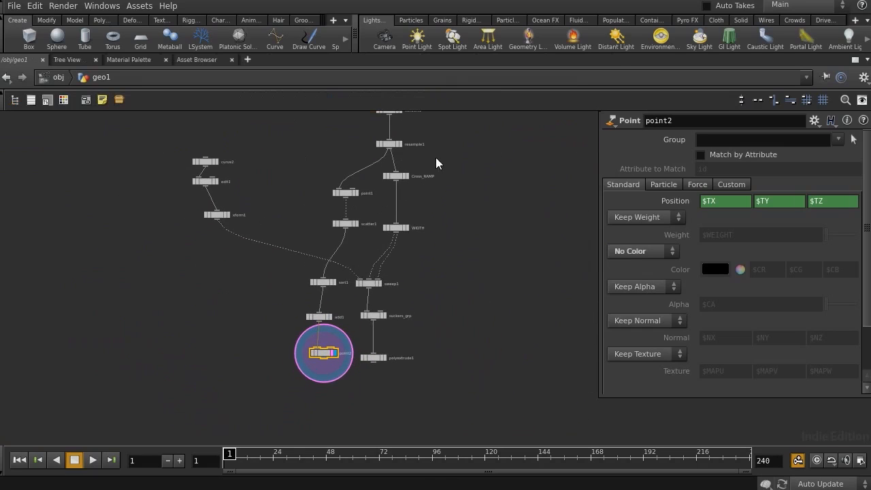
pyautogui.keyDown('shift'); pyautogui.moveTo(401, 179); pyautogui.dragTo(353, 394); pyautogui.keyUp('shift')
pyautogui.moveTo(417, 395); pyautogui.dragTo(459, 252, button='middle')
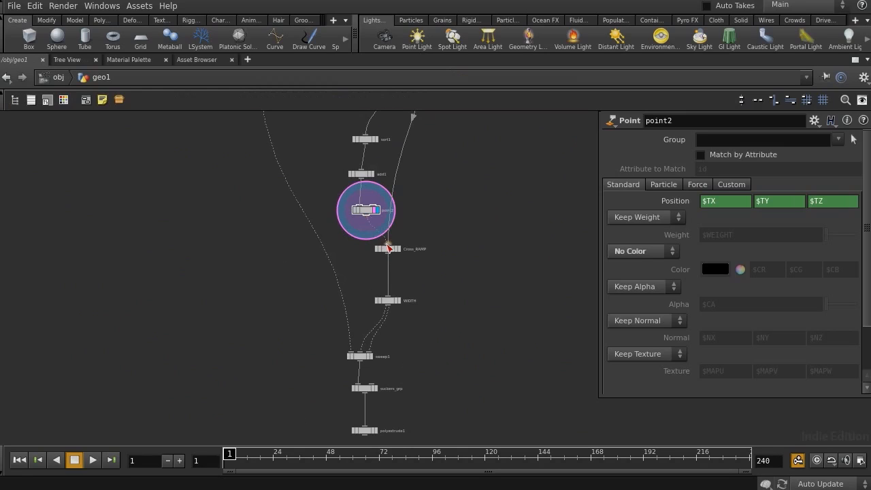
pyautogui.moveTo(445, 193); pyautogui.dragTo(426, 350, button='middle')
pyautogui.moveTo(440, 249); pyautogui.dragTo(421, 292, button='middle')
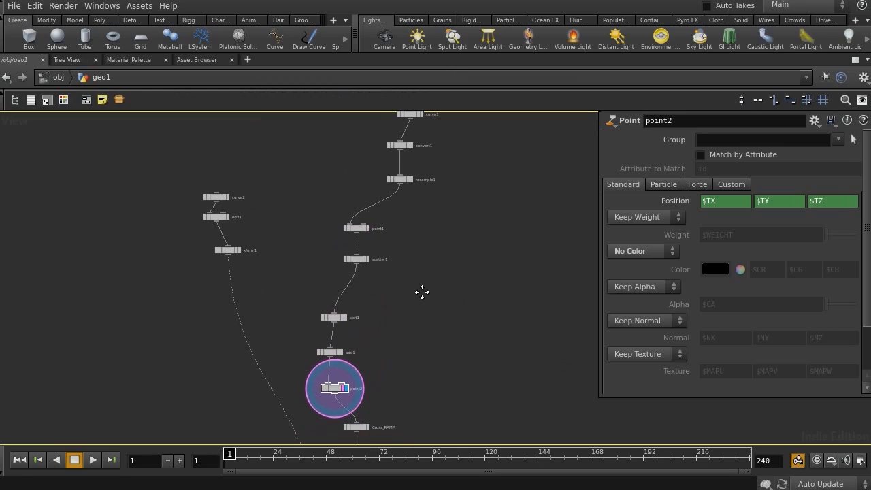
pyautogui.scroll(3, 404, 306)
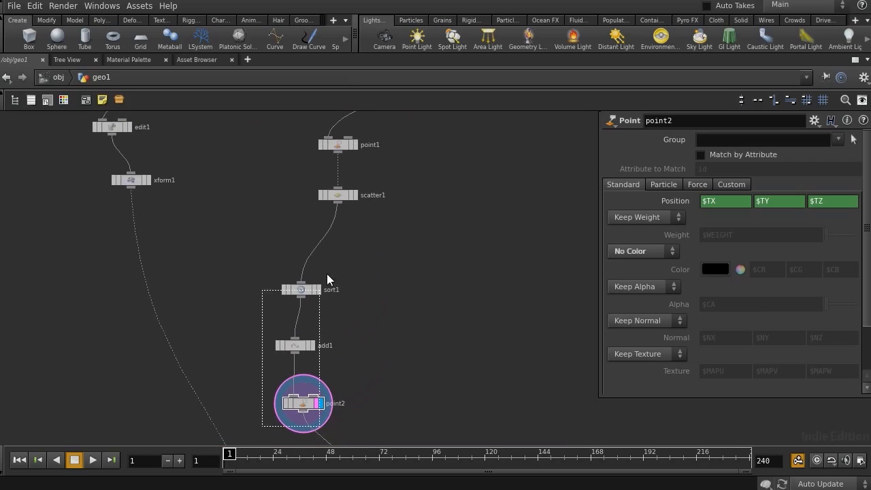
# Line up point1, scatter1, sort1, add1 and point2 in a compact vertical column
pyautogui.moveTo(327, 279); pyautogui.dragTo(379, 226)
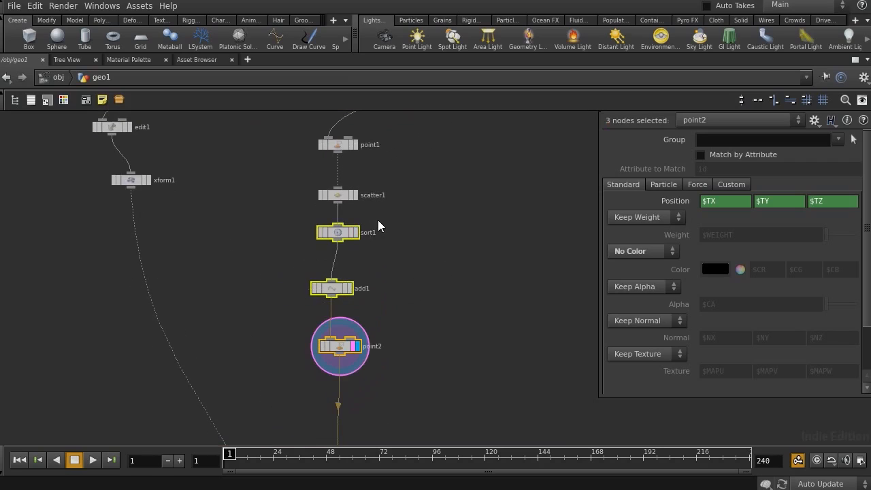
pyautogui.moveTo(379, 226); pyautogui.dragTo(369, 269, button='middle')
pyautogui.moveTo(330, 187); pyautogui.dragTo(330, 207)
pyautogui.click(436, 336)
pyautogui.moveTo(332, 387); pyautogui.dragTo(331, 371)
pyautogui.moveTo(268, 190); pyautogui.dragTo(406, 419)
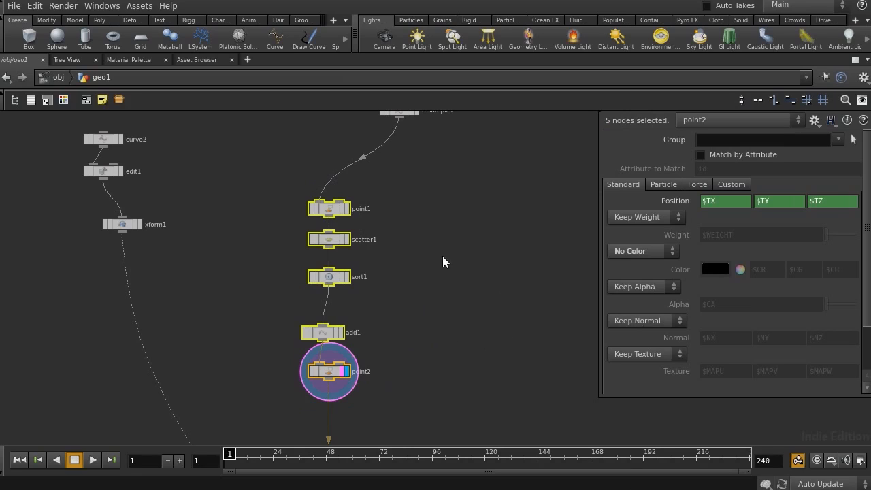
pyautogui.moveTo(464, 332); pyautogui.dragTo(475, 298, button='middle')
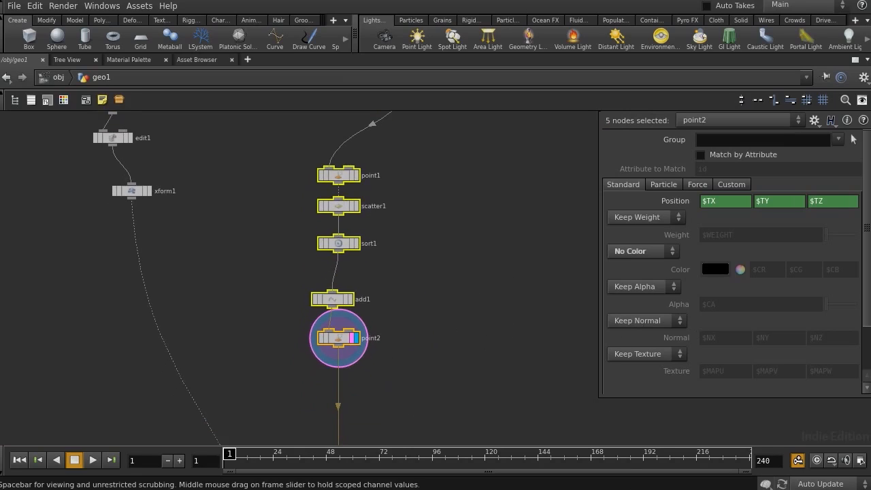
pyautogui.hotkey('shift', 'l')
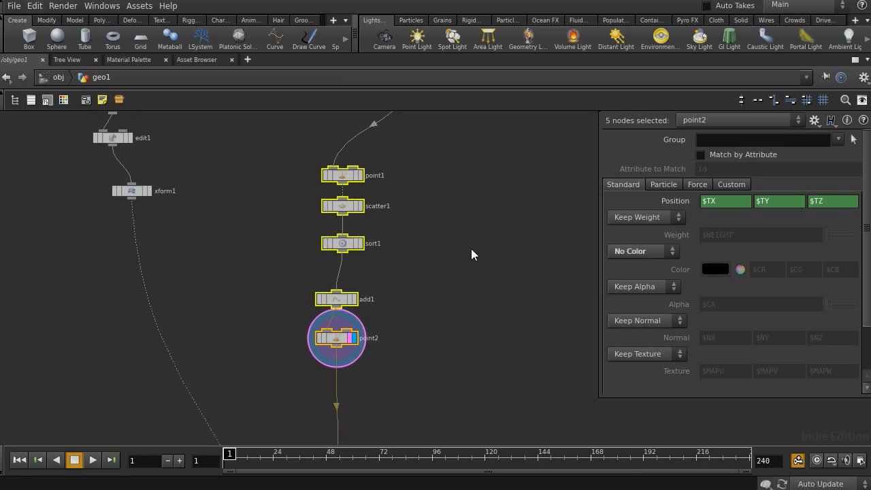
# Move curve2, edit1 and xform1 together closer to the main curve chain
pyautogui.moveTo(471, 248); pyautogui.dragTo(503, 405, button='middle')
pyautogui.moveTo(200, 390); pyautogui.dragTo(84, 186)
pyautogui.moveTo(130, 282); pyautogui.dragTo(218, 163)
pyautogui.moveTo(331, 278); pyautogui.dragTo(293, 267, button='middle')
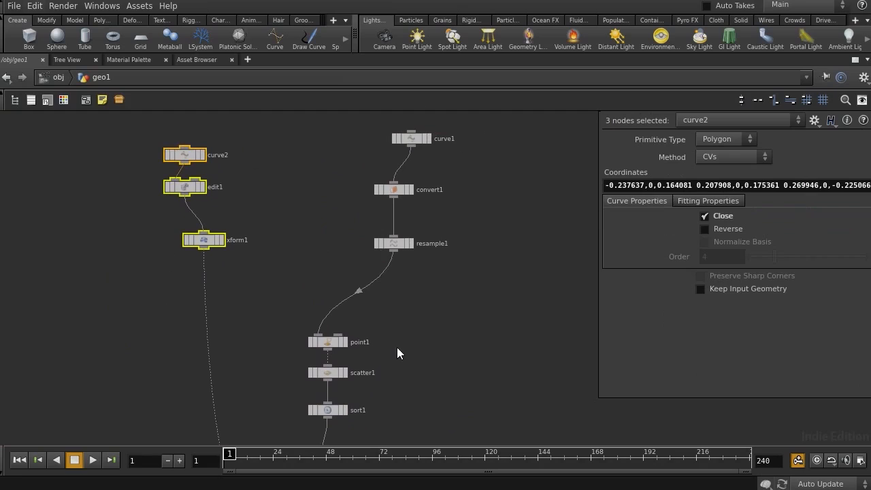
# Move convert1 and resample1 together down so they sit closer above point1
pyautogui.moveTo(399, 353); pyautogui.dragTo(414, 261, button='middle')
pyautogui.scroll(-2, 399, 255)
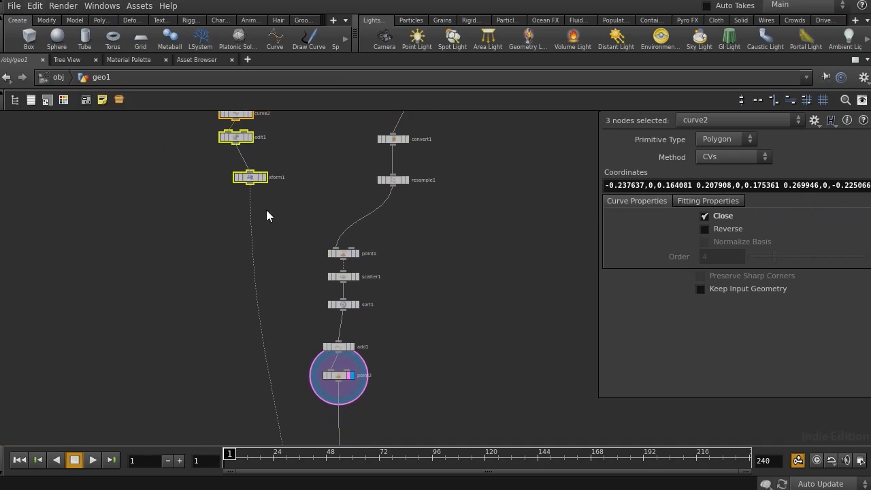
pyautogui.moveTo(267, 215); pyautogui.dragTo(248, 248, button='middle')
pyautogui.moveTo(424, 166); pyautogui.dragTo(368, 216)
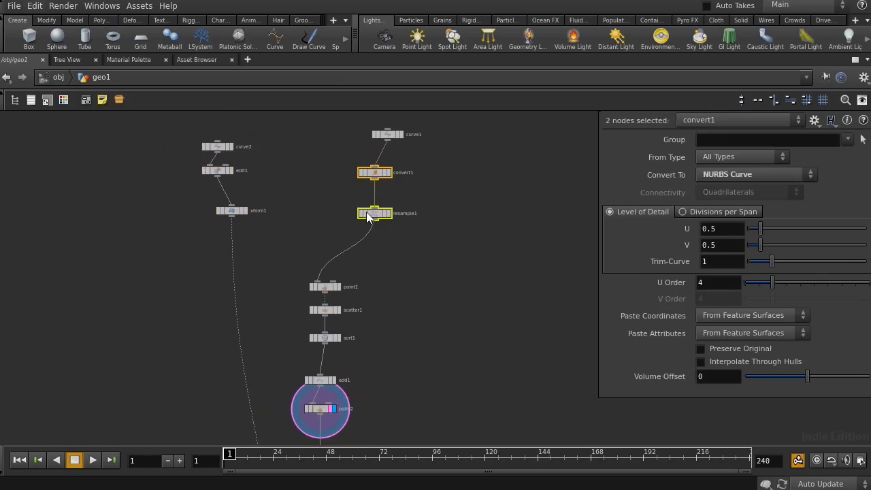
pyautogui.moveTo(375, 174); pyautogui.dragTo(390, 211)
pyautogui.moveTo(439, 267); pyautogui.dragTo(436, 188, button='middle')
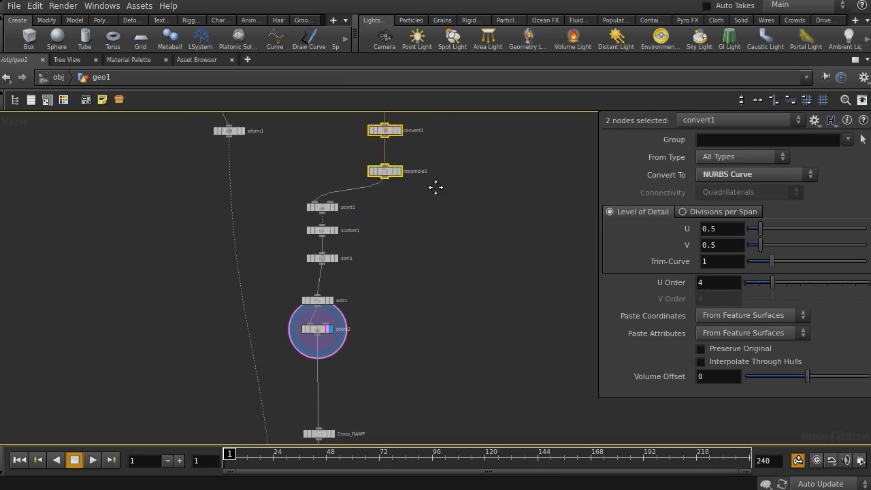
# Collapse all nodes from convert1 down to the final extrude, including the sweep, into a subnetwork
pyautogui.scroll(-5, 412, 211)
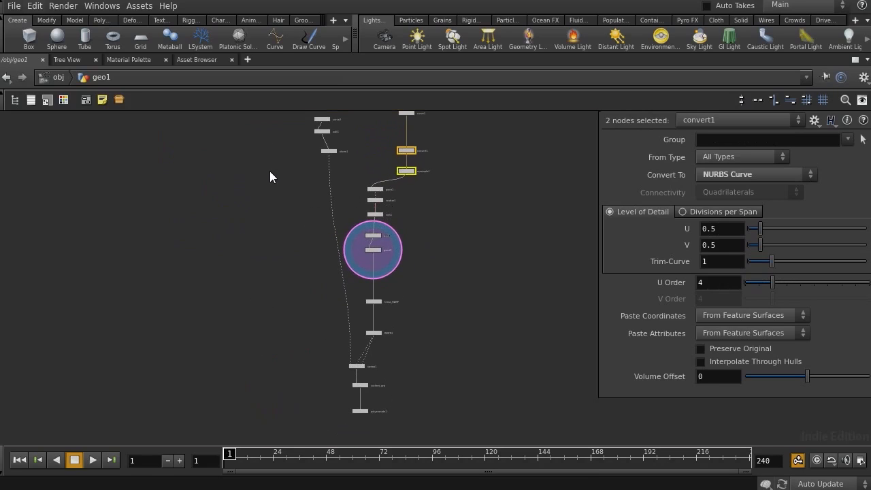
pyautogui.moveTo(270, 171); pyautogui.dragTo(425, 429)
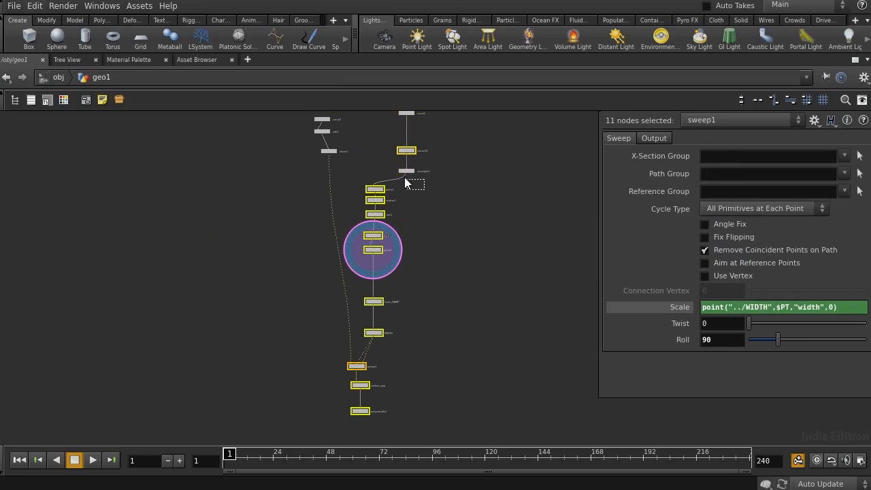
pyautogui.keyDown('shift'); pyautogui.moveTo(405, 179); pyautogui.dragTo(404, 169); pyautogui.keyUp('shift')
pyautogui.hotkey('shift', 'c')
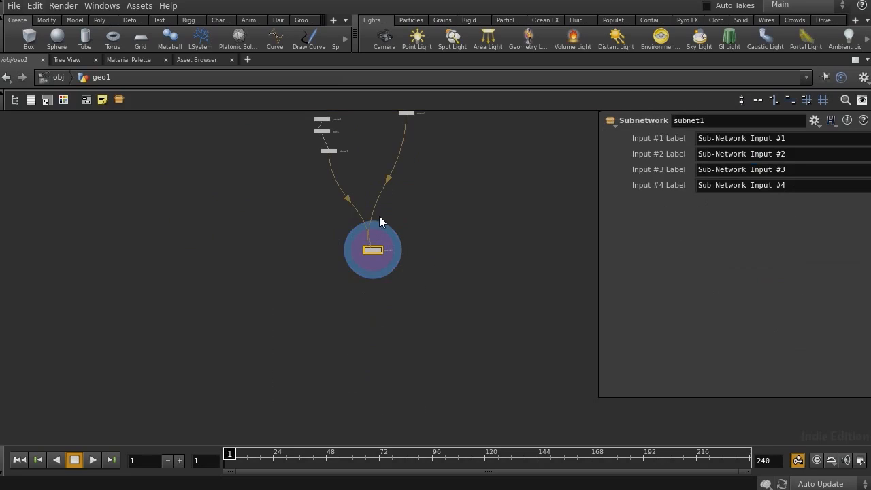
# Move subnet1 up so it sits just below the curve1 and xform1 nodes
pyautogui.moveTo(394, 223); pyautogui.dragTo(445, 279, button='right')
pyautogui.moveTo(444, 282); pyautogui.dragTo(488, 399, button='middle')
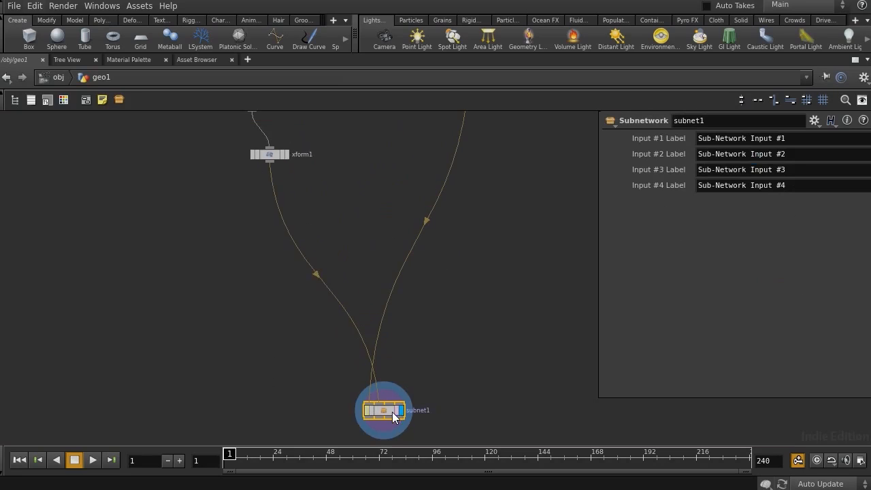
pyautogui.moveTo(389, 412); pyautogui.dragTo(373, 254)
pyautogui.moveTo(381, 223); pyautogui.dragTo(401, 350, button='middle')
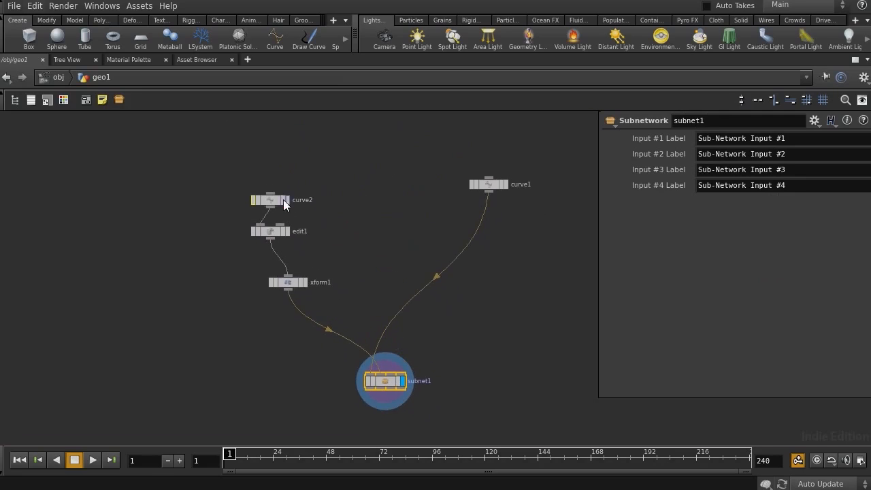
# Swap the input branches' sides, placing curve2, edit1 and xform1 right of subnet1 and curve1 to its left
pyautogui.keyDown('ctrl'); pyautogui.moveTo(283, 199); pyautogui.dragTo(329, 272); pyautogui.keyUp('ctrl')
pyautogui.moveTo(321, 190); pyautogui.dragTo(527, 230)
pyautogui.moveTo(498, 183); pyautogui.dragTo(387, 249)
pyautogui.moveTo(461, 356); pyautogui.dragTo(378, 281, button='middle')
pyautogui.moveTo(390, 341); pyautogui.dragTo(427, 347, button='right')
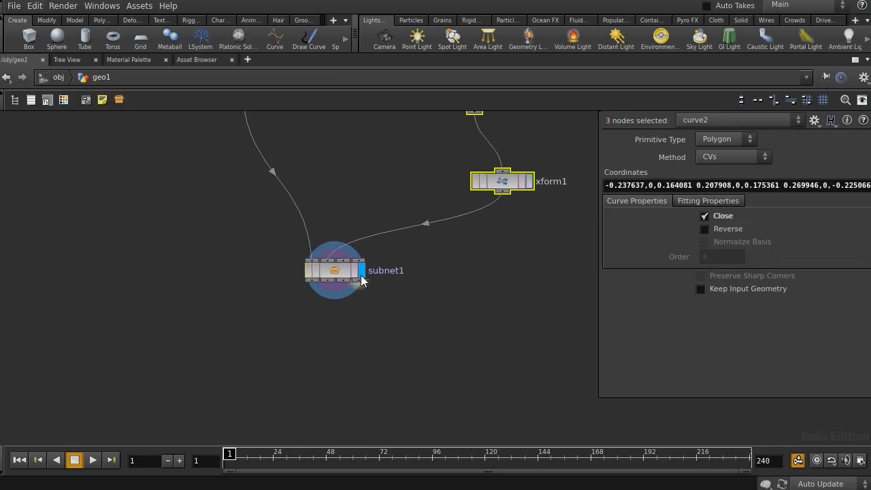
# Enter subnet1 and move Sub-Network Input #2 to the left of the node chain
pyautogui.doubleClick(329, 271)
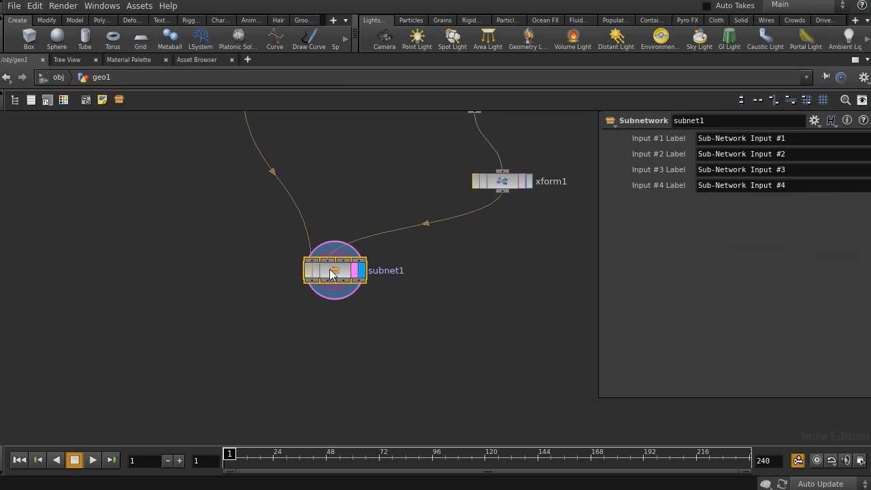
pyautogui.moveTo(331, 176); pyautogui.dragTo(391, 323, button='middle')
pyautogui.moveTo(390, 323); pyautogui.dragTo(375, 324, button='right')
pyautogui.moveTo(410, 291); pyautogui.dragTo(387, 419, button='middle')
pyautogui.moveTo(451, 243); pyautogui.dragTo(417, 392, button='middle')
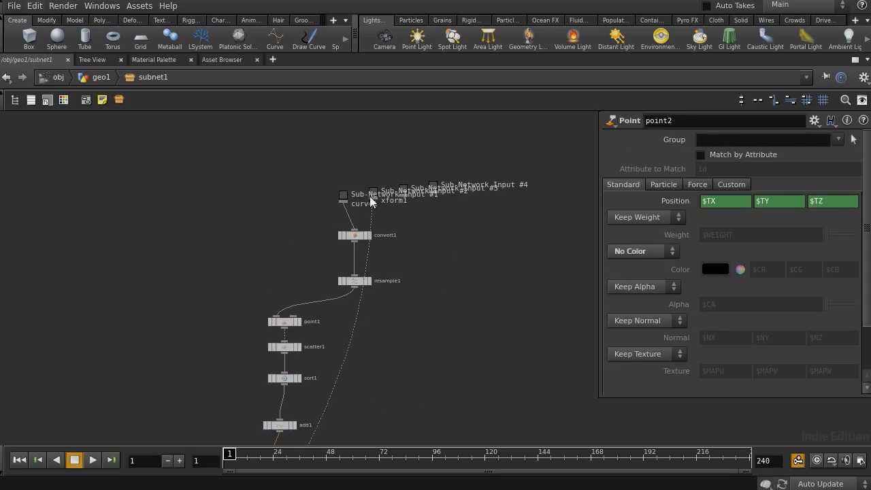
pyautogui.moveTo(375, 196); pyautogui.dragTo(133, 354)
pyautogui.moveTo(411, 396); pyautogui.dragTo(457, 120, button='middle')
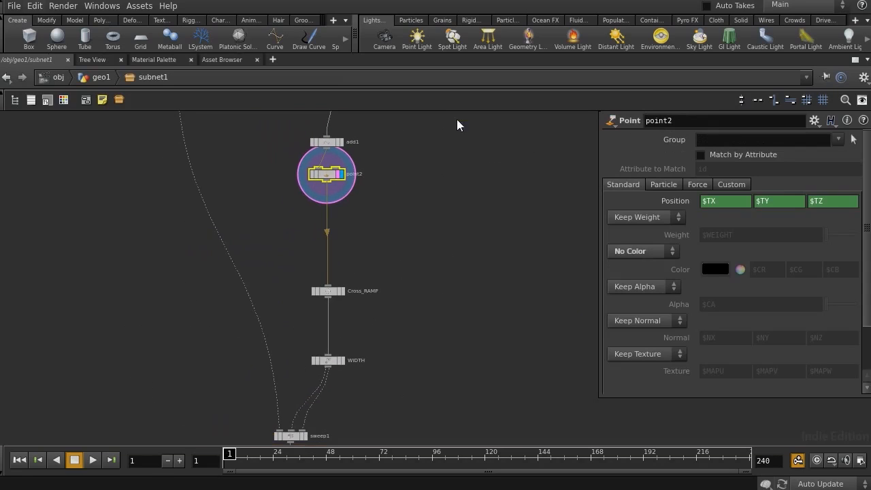
# Enclose point1, scatter1, sort1, add1 and point2 in a network box and place it below resample1
pyautogui.moveTo(411, 187); pyautogui.dragTo(388, 340, button='middle')
pyautogui.moveTo(399, 379); pyautogui.dragTo(254, 171)
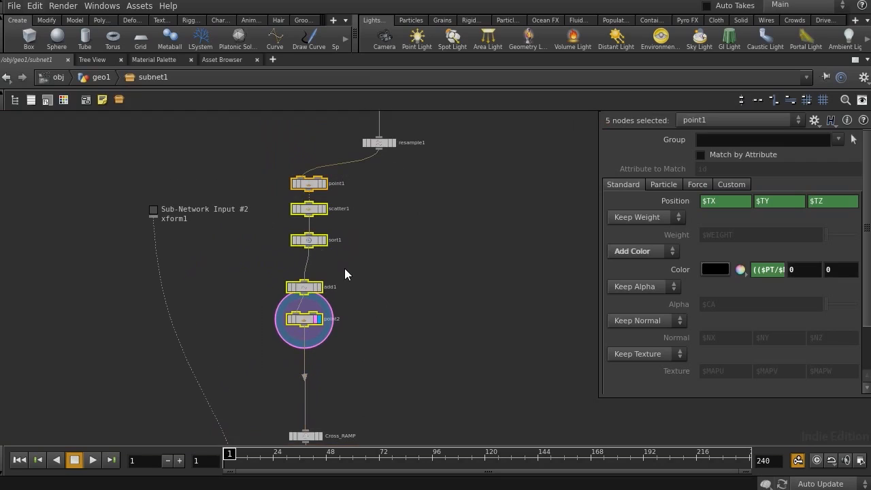
pyautogui.hotkey('shift', 'o')
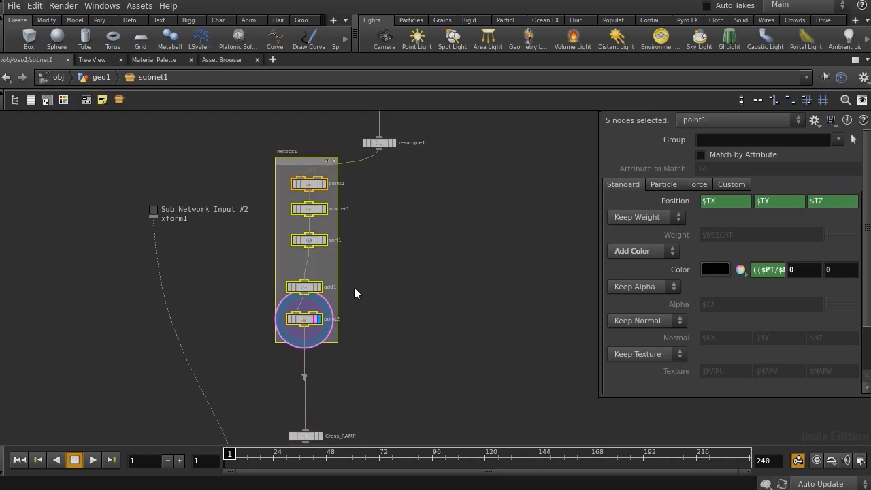
pyautogui.moveTo(302, 160); pyautogui.dragTo(379, 205)
# Rename the network box around the five point nodes to Resample
pyautogui.scroll(2, 466, 223)
pyautogui.moveTo(466, 223); pyautogui.dragTo(469, 223, button='right')
pyautogui.moveTo(449, 230); pyautogui.dragTo(463, 280, button='middle')
pyautogui.click(347, 233)
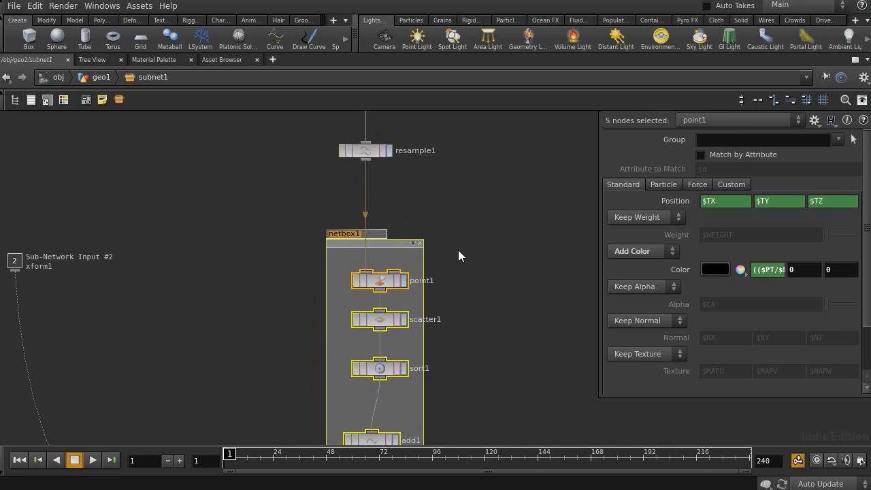
pyautogui.write('Resample')
pyautogui.press('Return')
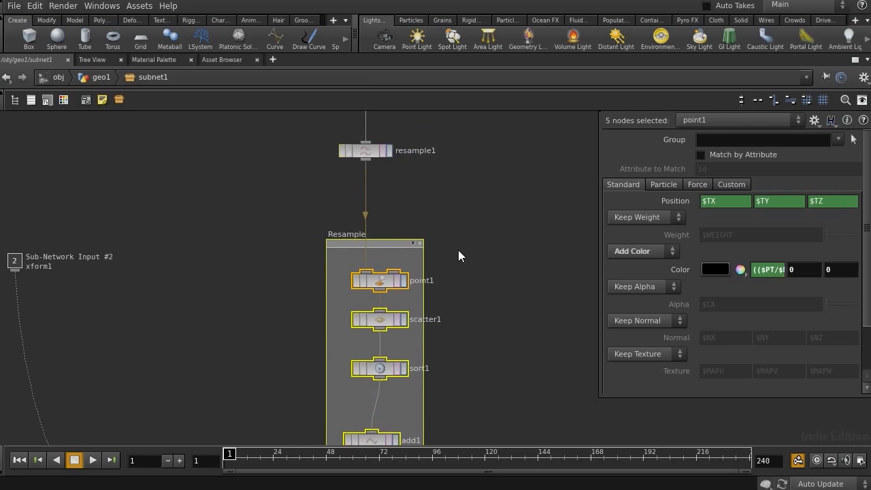
# Review the sweep1 twist and roll settings and the scatter1 total count inside subnet1
pyautogui.moveTo(458, 300); pyautogui.dragTo(436, 136, button='middle')
pyautogui.moveTo(425, 306); pyautogui.dragTo(447, 191, button='middle')
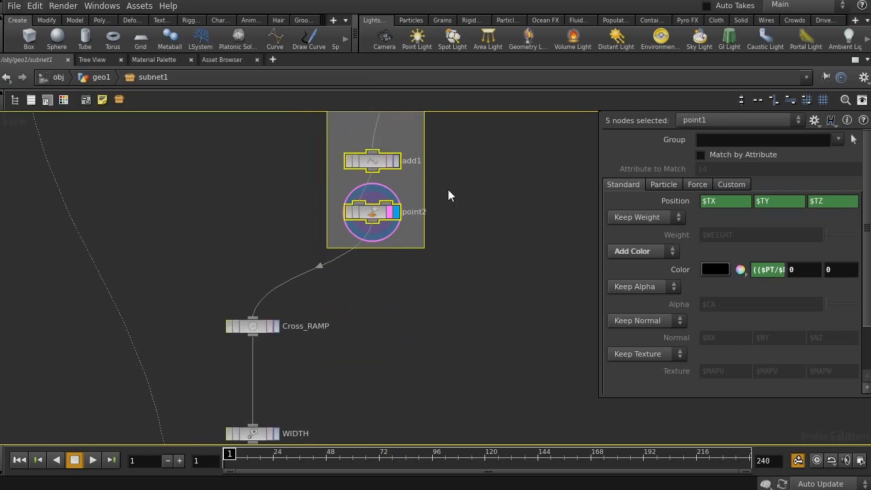
pyautogui.moveTo(402, 345); pyautogui.dragTo(414, 318, button='middle')
pyautogui.moveTo(347, 419); pyautogui.dragTo(362, 352, button='middle')
pyautogui.click(280, 345)
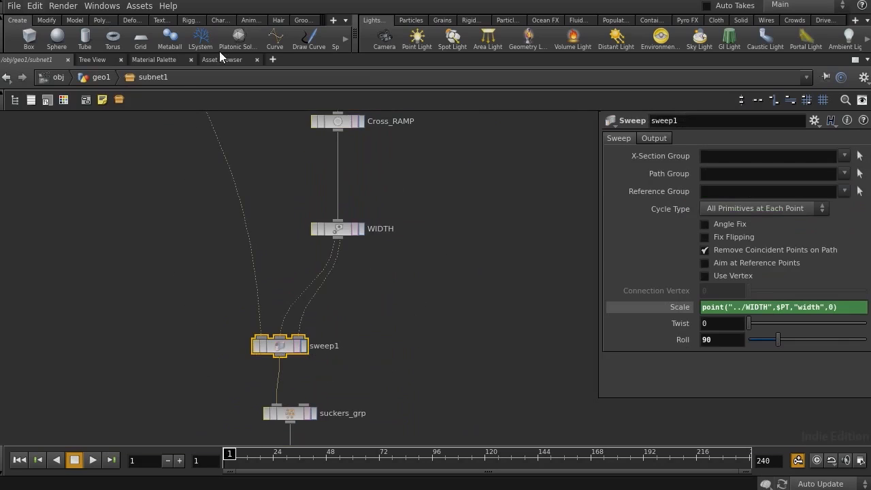
pyautogui.click(101, 77)
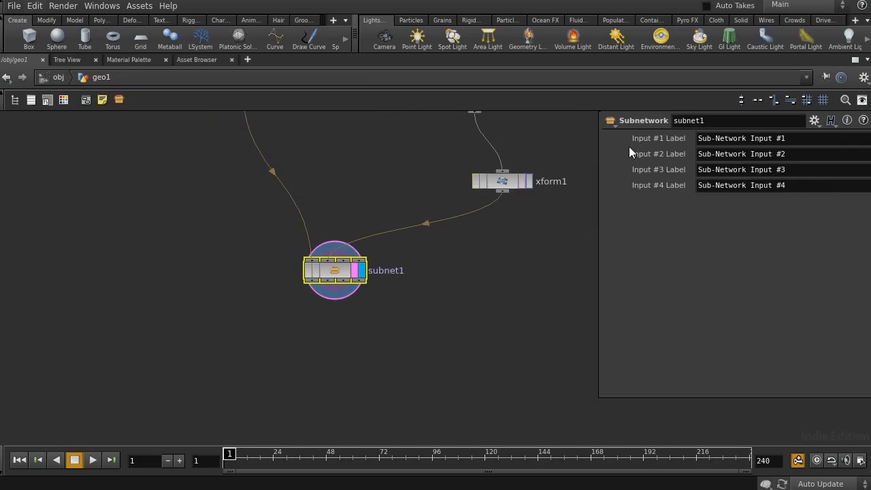
pyautogui.doubleClick(338, 272)
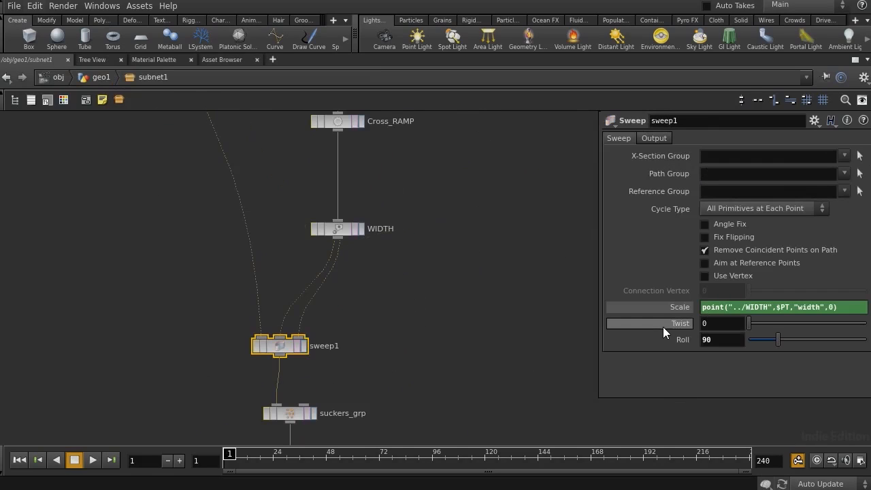
pyautogui.moveTo(465, 303); pyautogui.dragTo(415, 489, button='middle')
pyautogui.moveTo(515, 255); pyautogui.dragTo(494, 422, button='middle')
pyautogui.moveTo(484, 315); pyautogui.dragTo(340, 281)
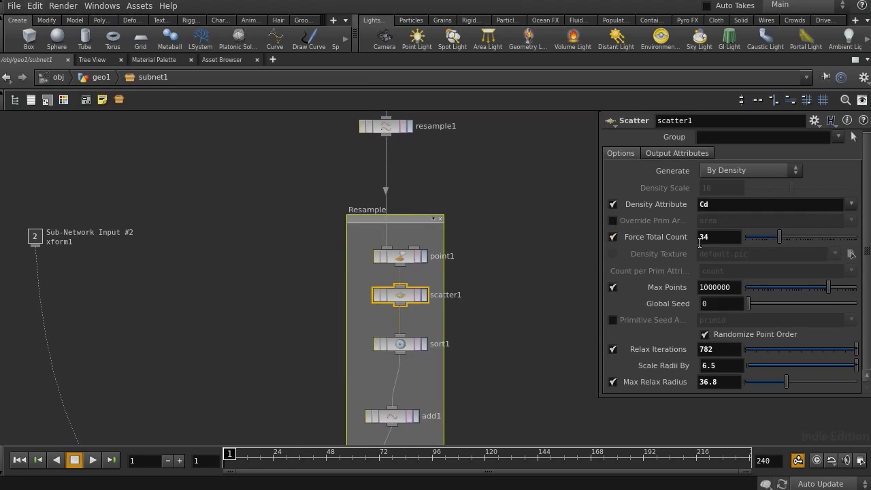
pyautogui.moveTo(196, 242); pyautogui.dragTo(288, 178, button='middle')
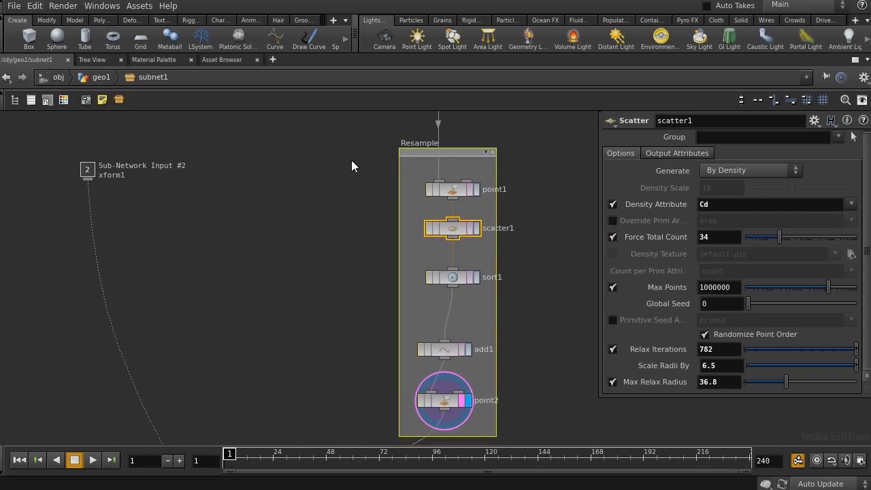
# Return to geo1, open subnet1's parameter interface for editing and add an integer parameter above the input labels
pyautogui.press('u')
pyautogui.click(814, 120)
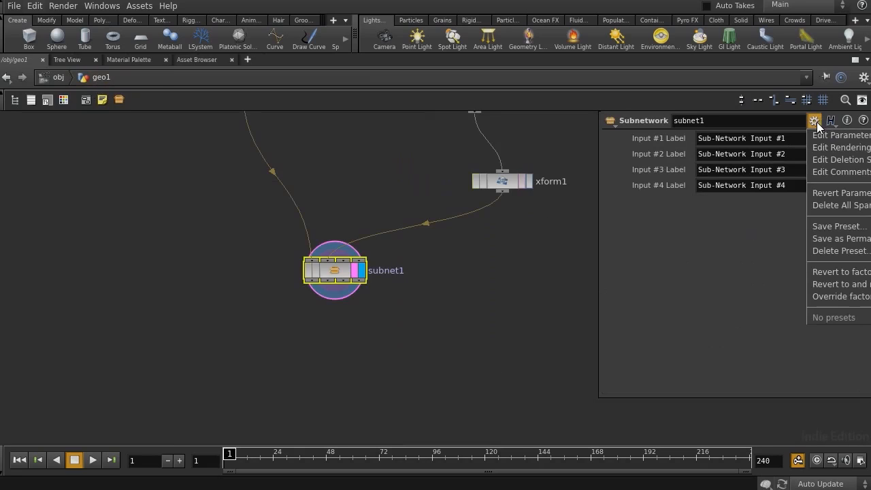
pyautogui.click(827, 135)
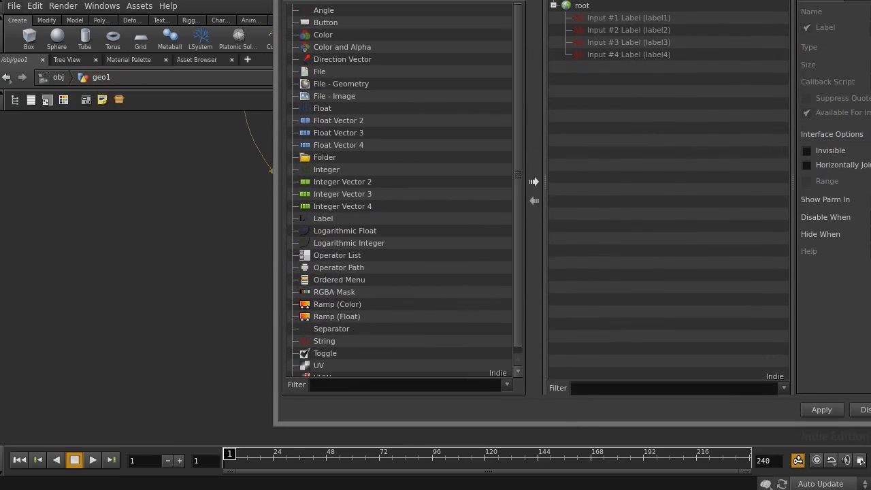
pyautogui.moveTo(482, 0); pyautogui.dragTo(270, 8)
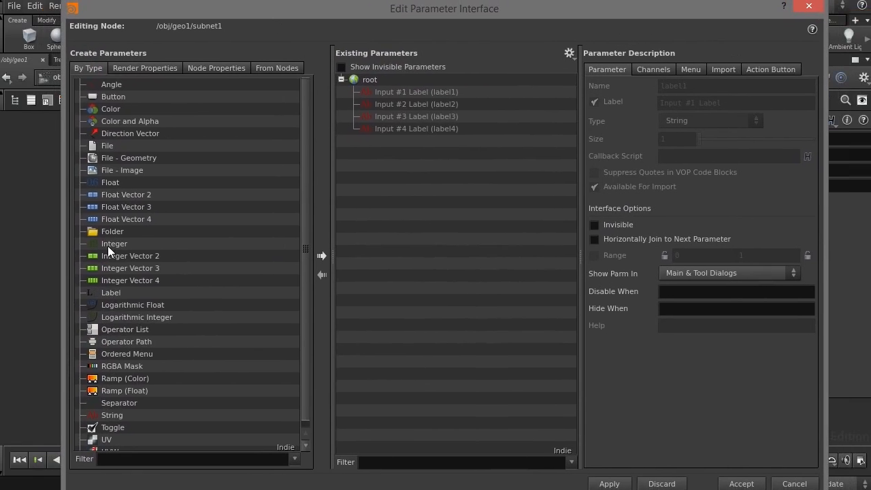
pyautogui.moveTo(110, 243); pyautogui.dragTo(385, 86)
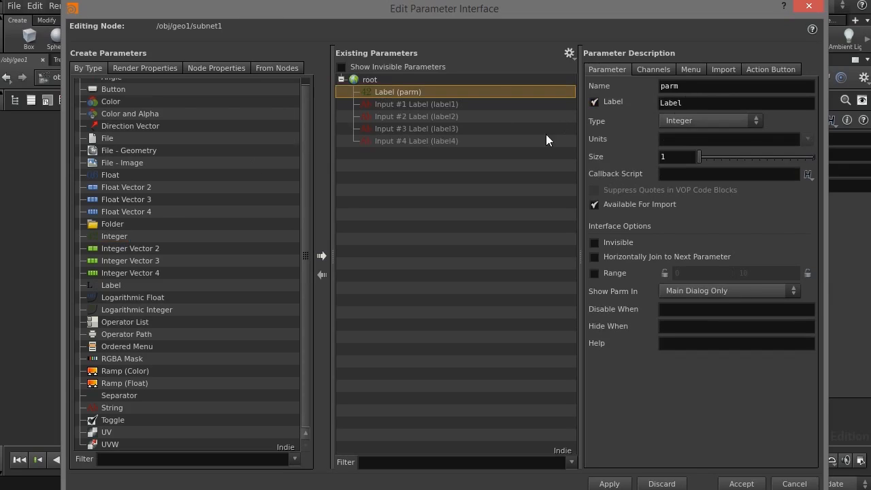
# Name the integer parameter ptnum, label it PTNUM and set its default to 30
pyautogui.moveTo(697, 87); pyautogui.dragTo(624, 89)
pyautogui.write('ptnum')
pyautogui.press('Tab')
pyautogui.write('PTNUM')
pyautogui.press('Return')
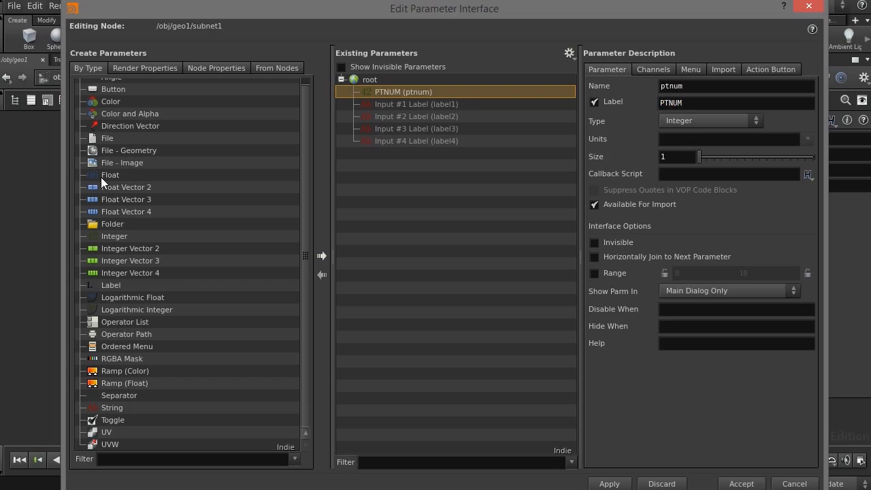
pyautogui.click(664, 71)
pyautogui.click(686, 129)
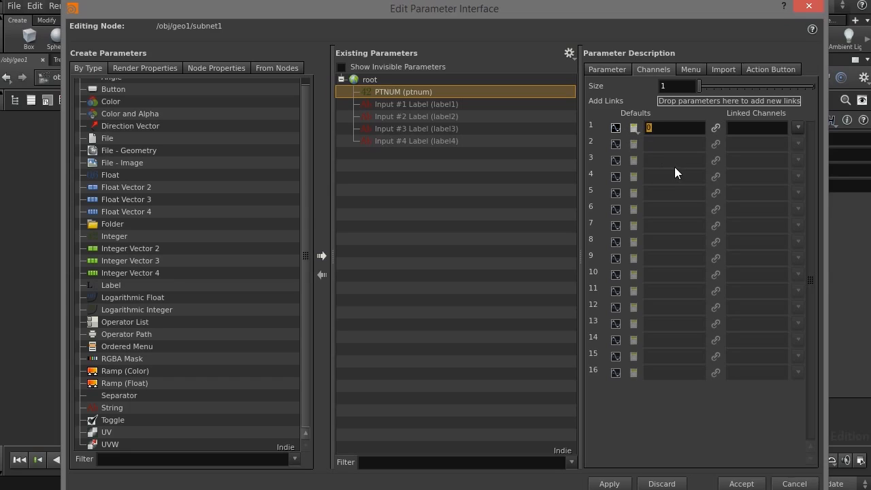
pyautogui.write('30')
# Add two float parameters below PTNUM, then name the first one twist and label it TWIST
pyautogui.moveTo(100, 176); pyautogui.dragTo(357, 115)
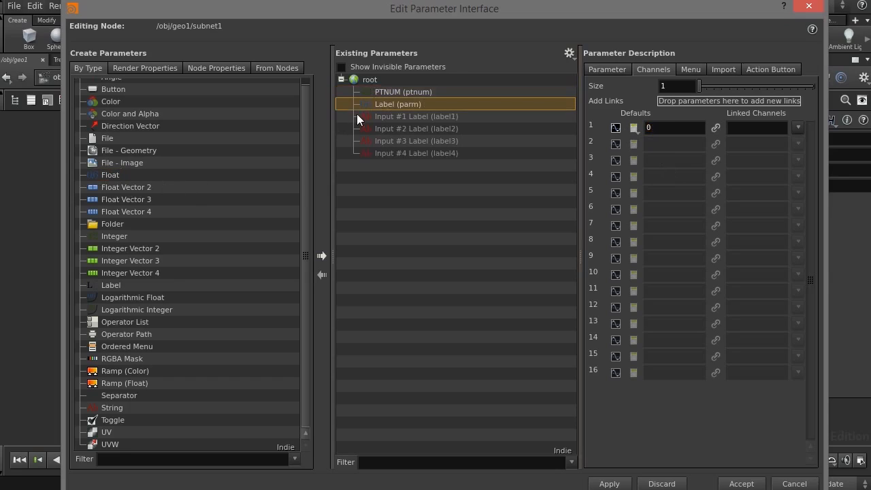
pyautogui.moveTo(280, 151); pyautogui.dragTo(384, 109)
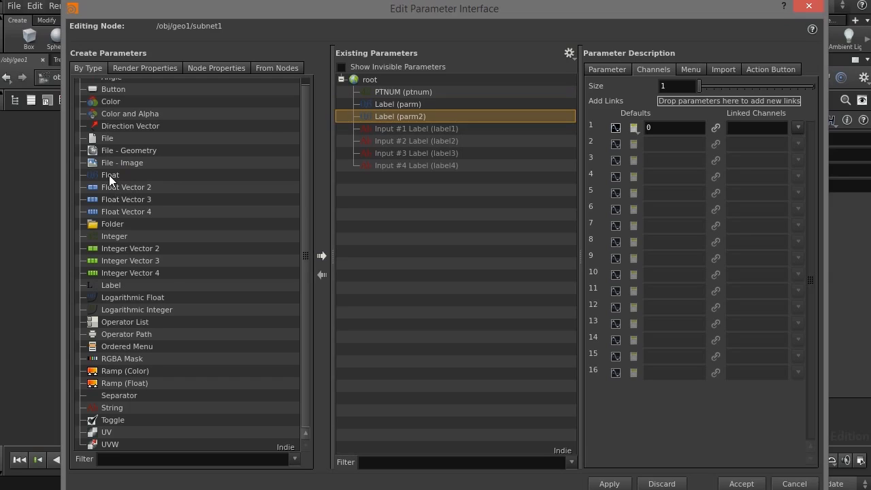
pyautogui.click(383, 106)
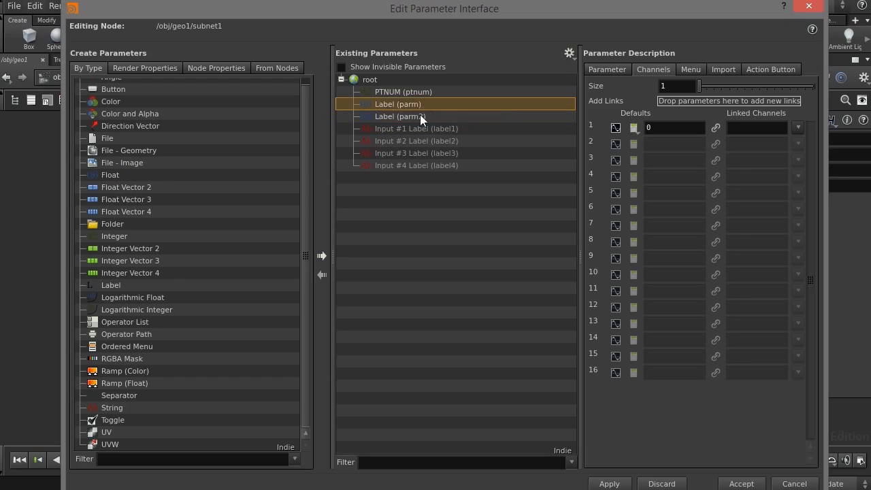
pyautogui.click(609, 70)
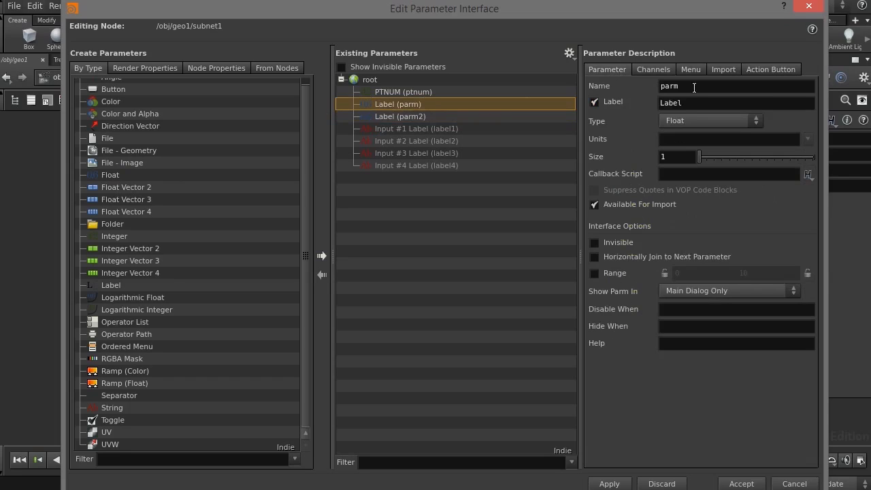
pyautogui.moveTo(693, 88); pyautogui.dragTo(583, 89)
pyautogui.write('twist')
pyautogui.press('Tab')
pyautogui.write('TWIST')
# Name the second float parameter roll, label it ROLL, and accept the parameter interface changes
pyautogui.click(407, 116)
pyautogui.doubleClick(702, 84)
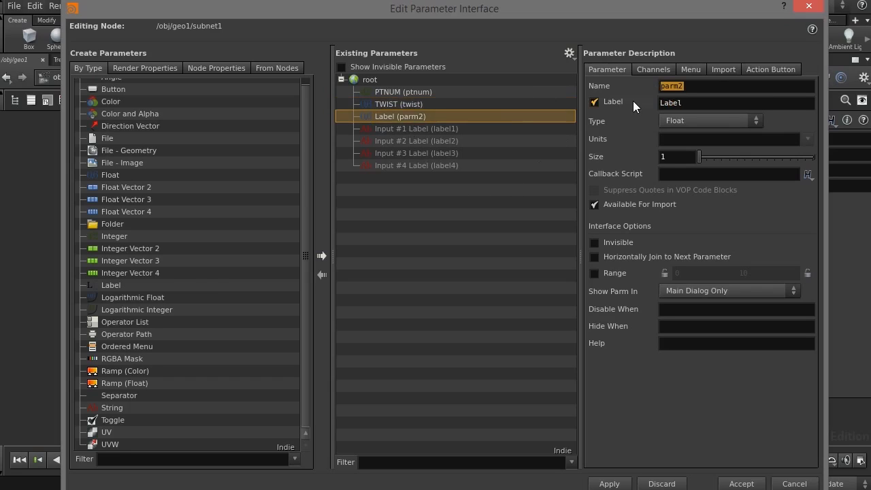
pyautogui.write('roll')
pyautogui.press('Tab')
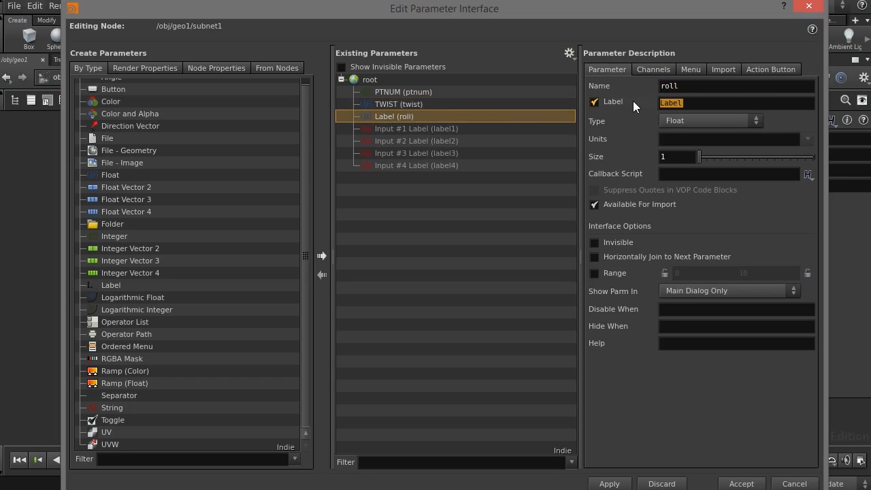
pyautogui.write('ROLL')
pyautogui.press('Return')
pyautogui.click(741, 482)
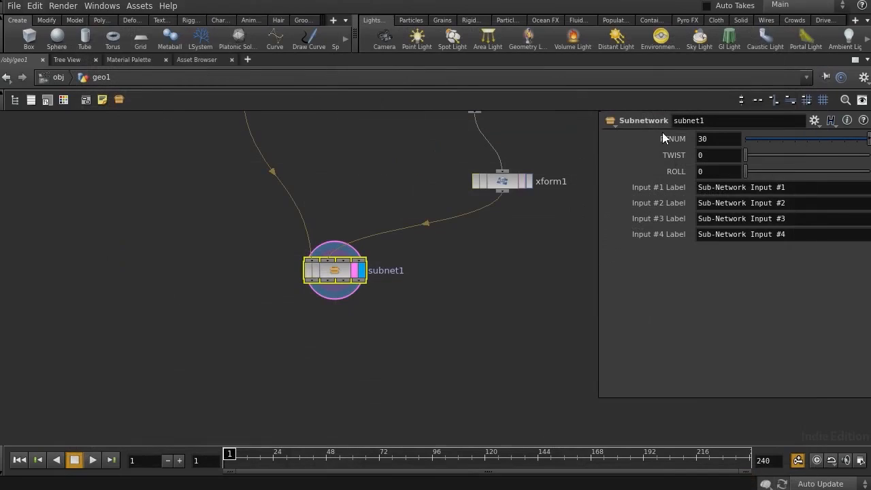
# Link scatter1's Force Total Count inside subnet1 to the subnetwork's PTNUM parameter with a relative reference
pyautogui.rightClick(668, 139)
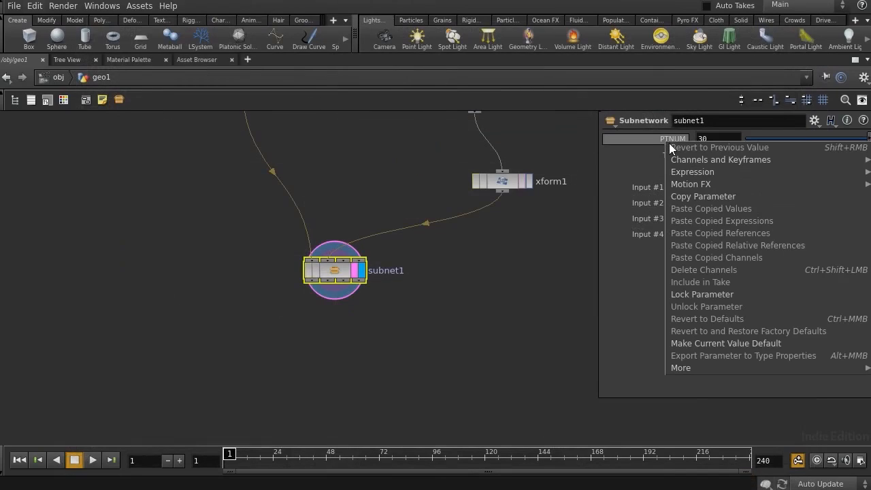
pyautogui.click(711, 197)
pyautogui.doubleClick(334, 271)
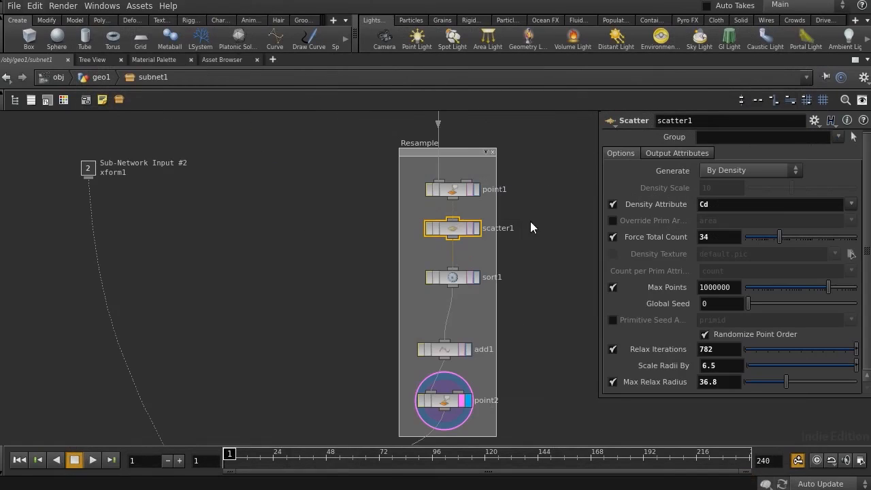
pyautogui.moveTo(530, 221); pyautogui.dragTo(495, 258, button='middle')
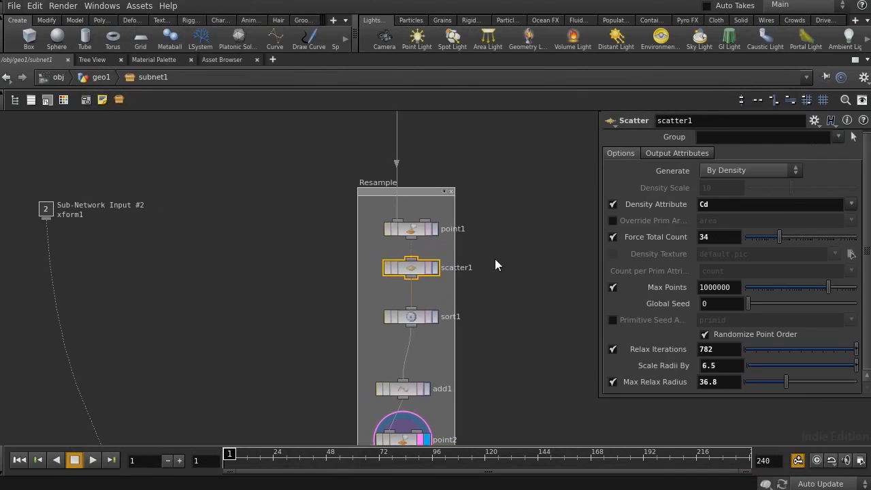
pyautogui.rightClick(656, 235)
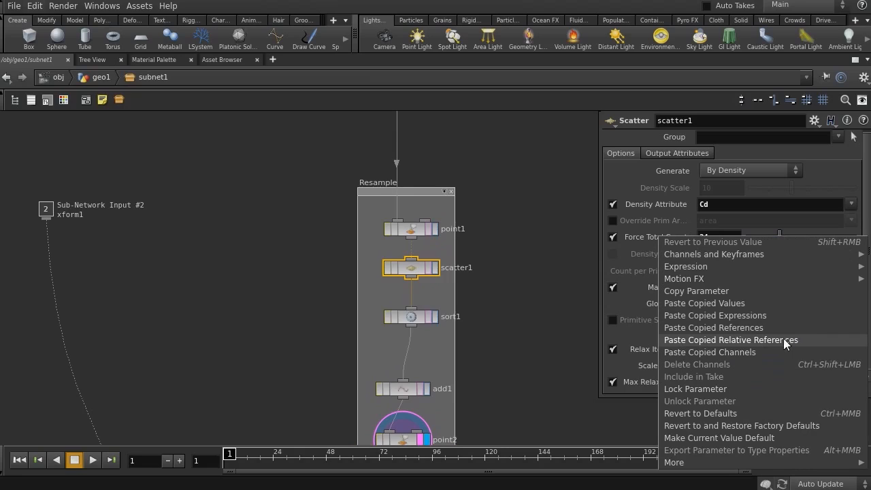
pyautogui.click(708, 340)
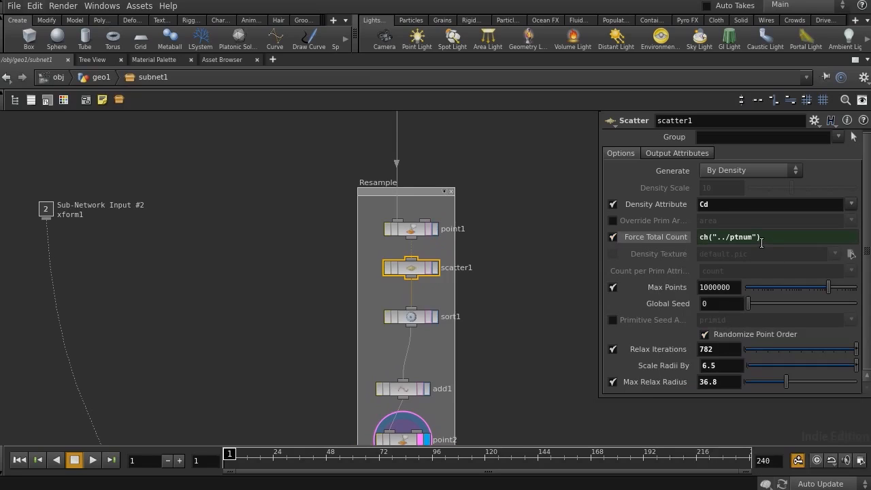
# Reuse scatter1's Force Total Count expression for sweep1's Twist, changing it to ch("../twist")
pyautogui.moveTo(776, 237); pyautogui.dragTo(705, 237)
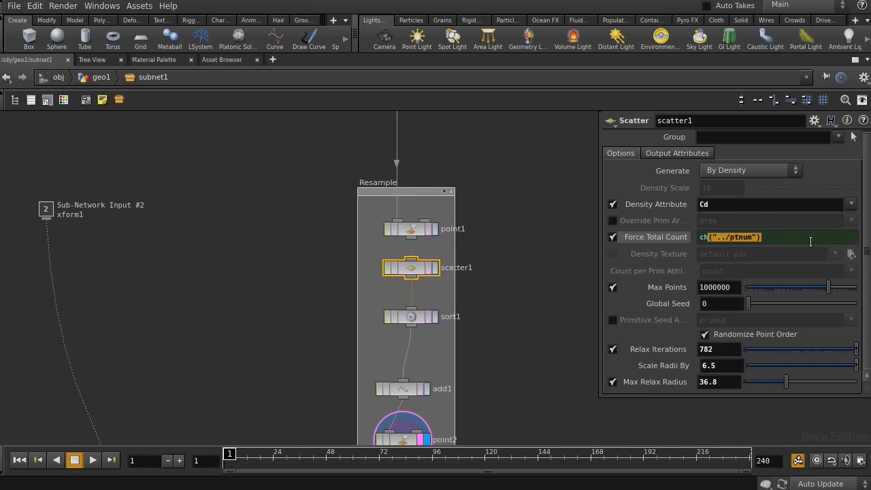
pyautogui.moveTo(810, 241); pyautogui.dragTo(684, 241)
pyautogui.moveTo(520, 401); pyautogui.dragTo(520, 218, button='middle')
pyautogui.moveTo(396, 371); pyautogui.dragTo(459, 149, button='middle')
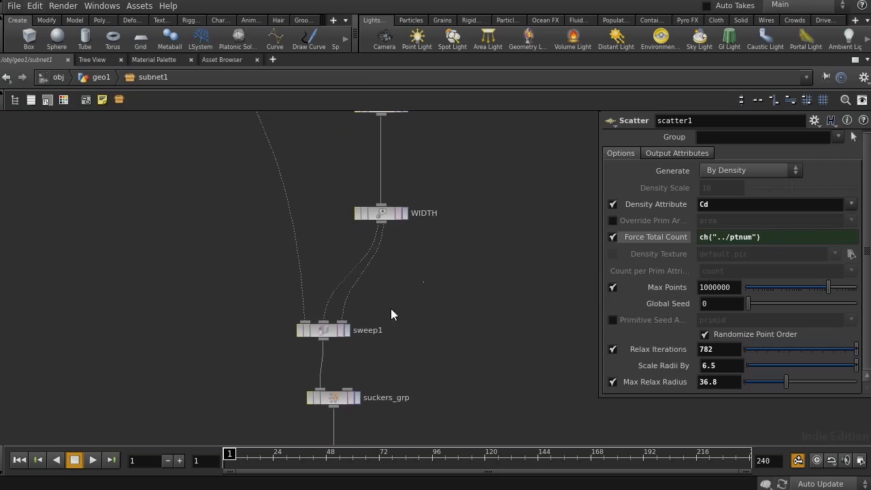
pyautogui.click(330, 330)
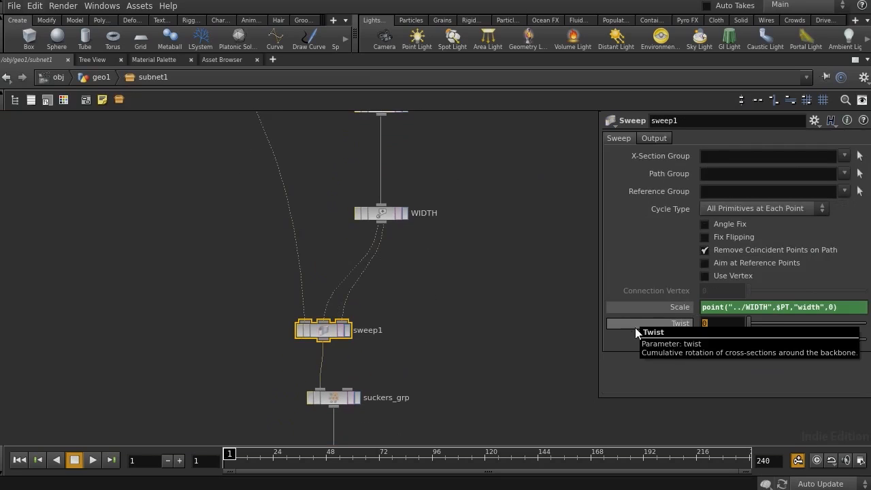
pyautogui.click(731, 323)
pyautogui.hotkey('ctrl', 'v')
pyautogui.moveTo(732, 323); pyautogui.dragTo(755, 323)
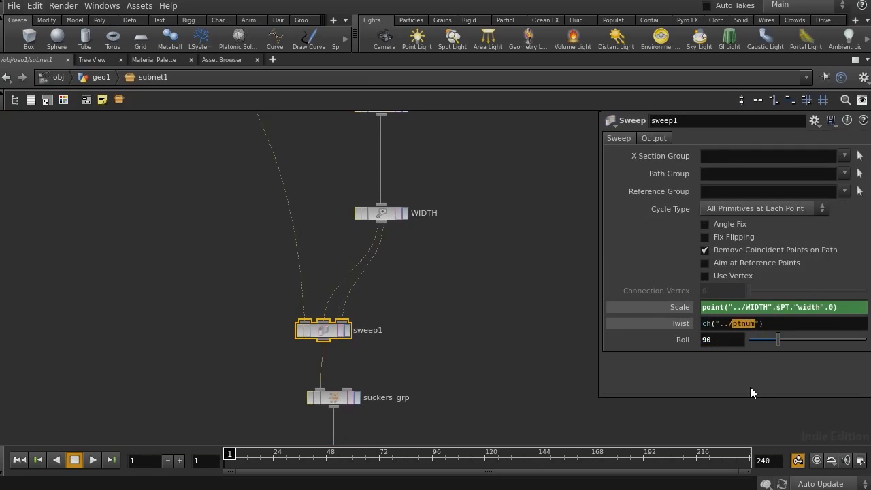
pyautogui.write('twist')
pyautogui.press('Tab')
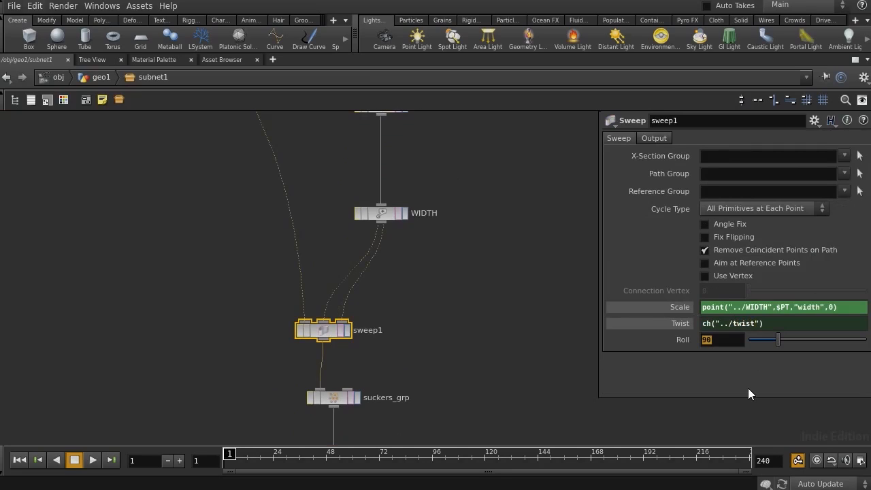
# Set sweep1's Roll to the expression ch("../roll")
pyautogui.hotkey('ctrl', 'v')
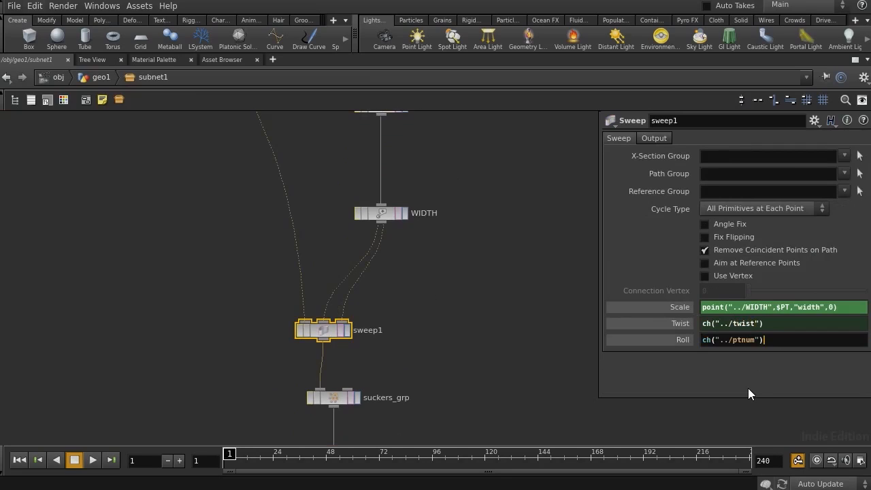
pyautogui.doubleClick(742, 339)
pyautogui.moveTo(751, 339); pyautogui.dragTo(753, 339)
pyautogui.write('roll')
pyautogui.press('Return')
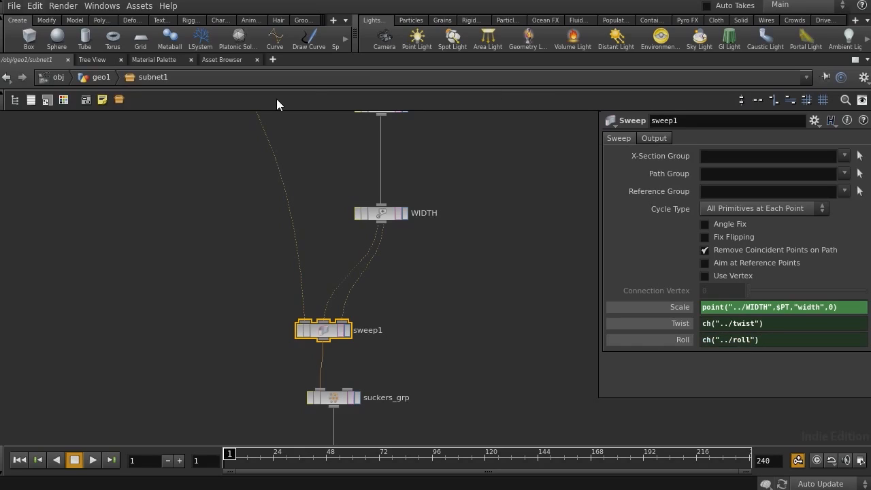
# Restore the split layout with the 3D viewport and display the sweep1 node inside subnet1
pyautogui.click(100, 77)
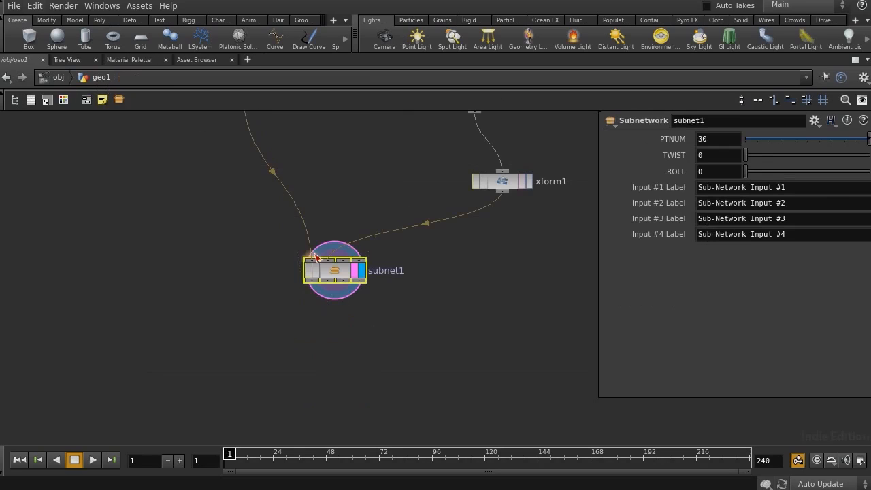
pyautogui.hotkey('ctrl', 'b')
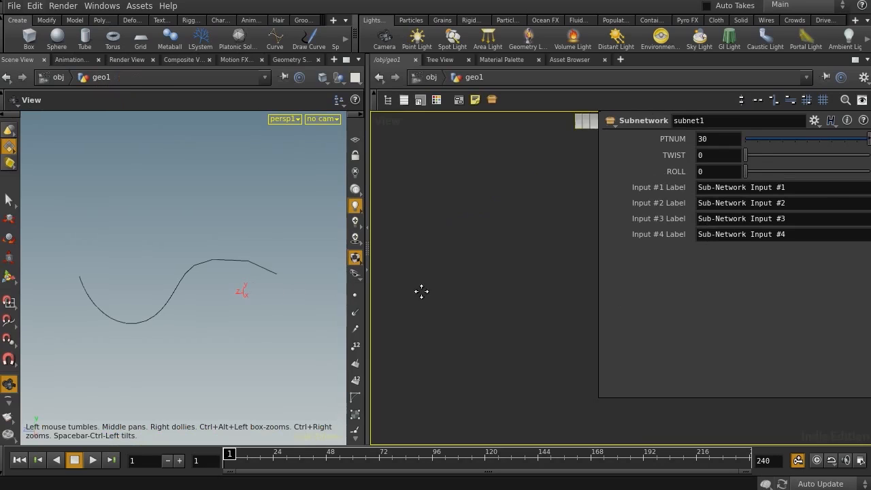
pyautogui.doubleClick(503, 313)
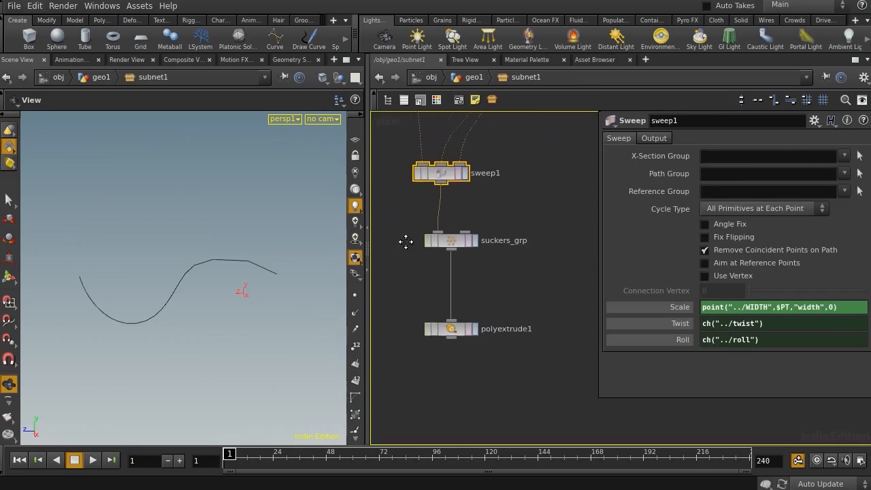
pyautogui.click(461, 200)
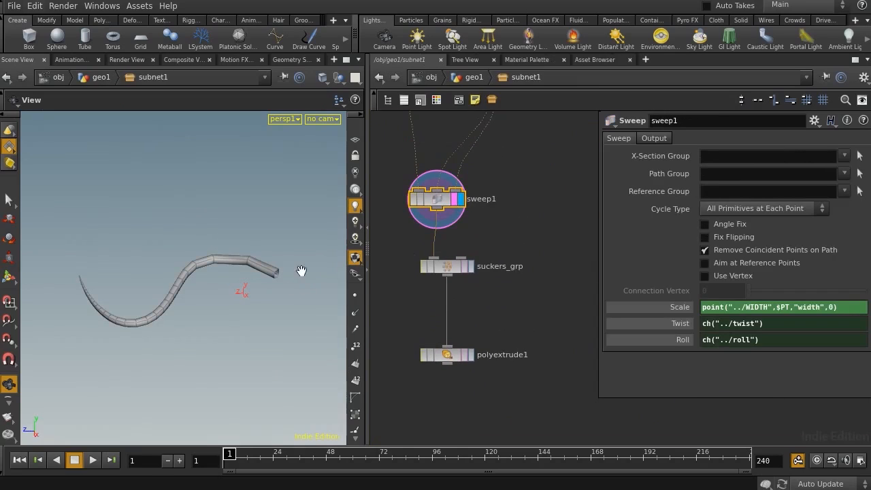
# Set ROLL to 90 on subnet1 at the geo1 level and check the swept tube's open end
pyautogui.click(474, 77)
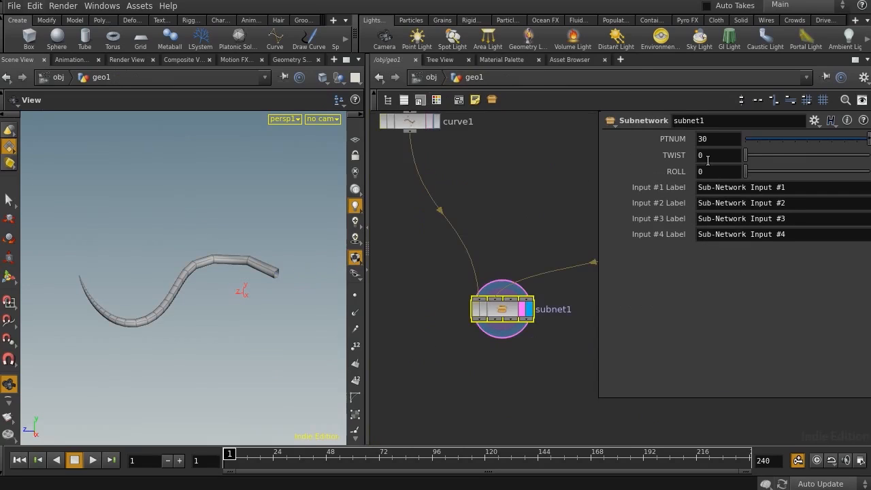
pyautogui.click(728, 173)
pyautogui.write('90')
pyautogui.press('Return')
pyautogui.moveTo(245, 292); pyautogui.dragTo(276, 330)
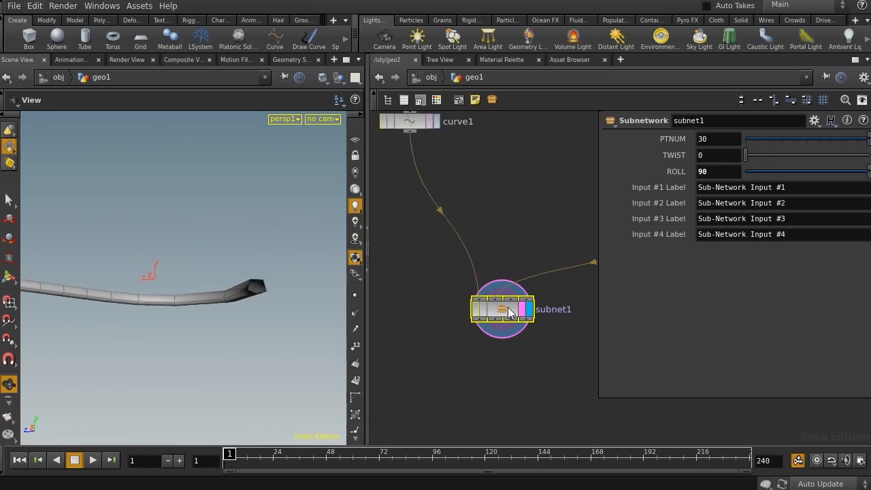
# Add a float ramp parameter below ROLL in subnet1's parameter interface
pyautogui.click(814, 120)
pyautogui.click(820, 137)
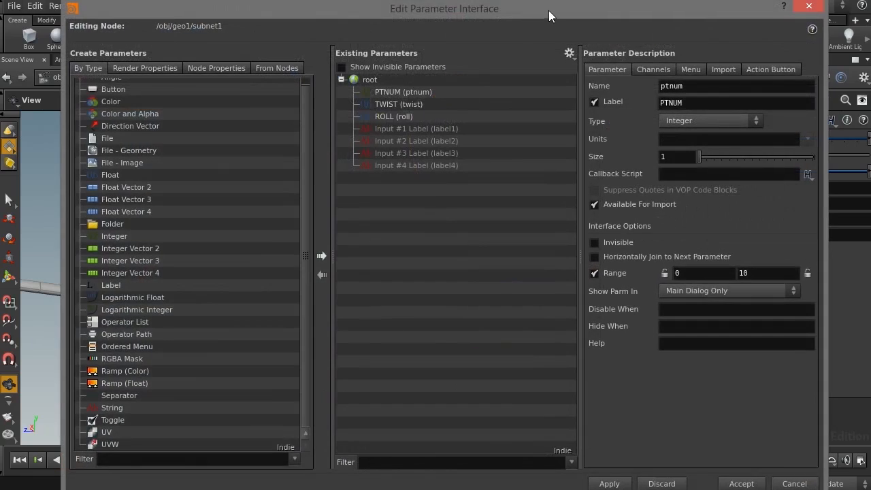
pyautogui.moveTo(536, 12); pyautogui.dragTo(507, 9)
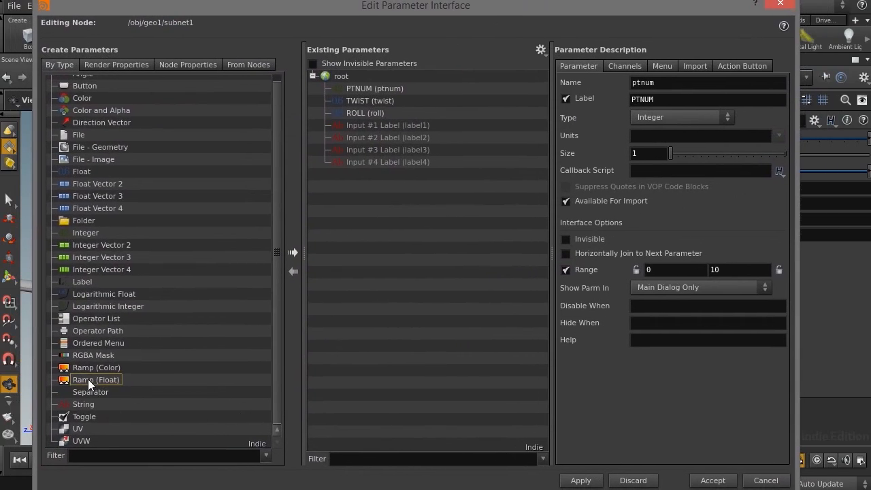
pyautogui.moveTo(87, 379); pyautogui.dragTo(365, 120)
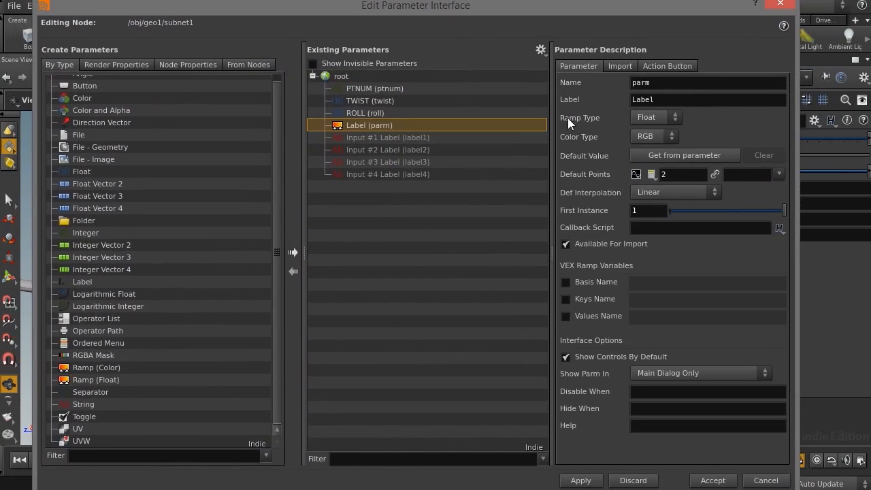
pyautogui.click(653, 119)
pyautogui.click(655, 118)
# Name the new ramp parameter cross, label it CROSS, and accept the interface changes
pyautogui.doubleClick(677, 81)
pyautogui.write('cross')
pyautogui.press('Tab')
pyautogui.write('CROSS')
pyautogui.press('Return')
pyautogui.click(713, 480)
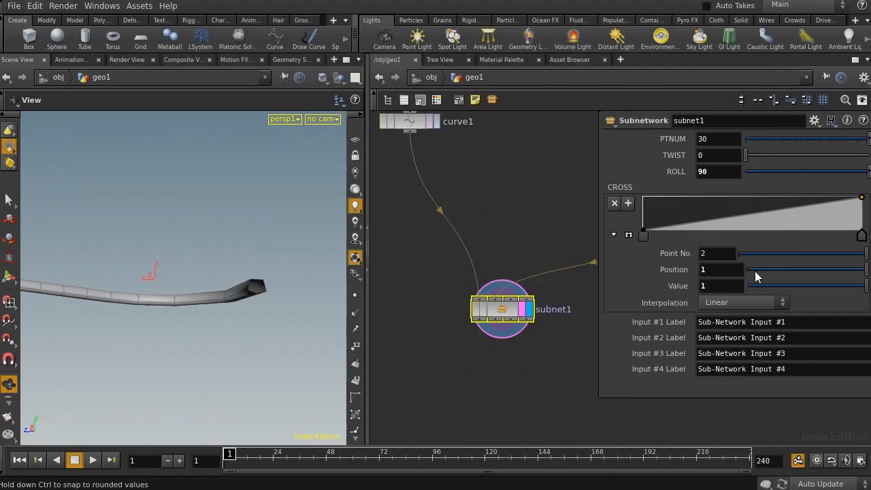
# Shape the CROSS ramp to fall from value 1 at the start to 0.1875 at the end
pyautogui.moveTo(643, 230); pyautogui.dragTo(643, 197)
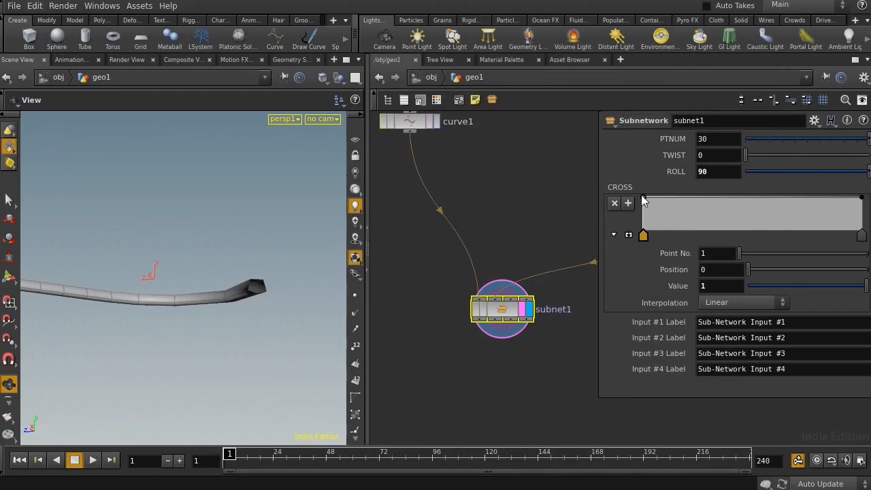
pyautogui.moveTo(863, 199); pyautogui.dragTo(865, 223)
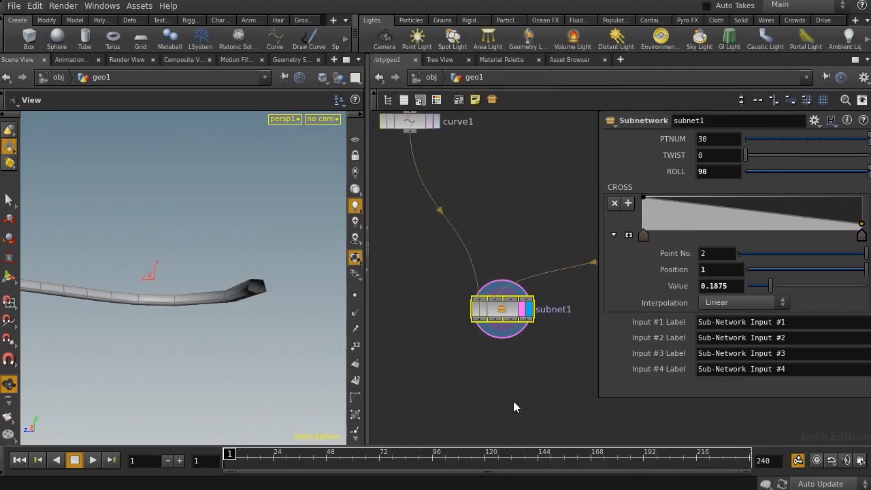
# Open the WIDTH node's parameters inside subnet1 and widen the parameter area to read its value expression
pyautogui.doubleClick(499, 308)
pyautogui.moveTo(508, 156); pyautogui.dragTo(482, 398, button='middle')
pyautogui.moveTo(503, 293); pyautogui.dragTo(490, 360, button='middle')
pyautogui.moveTo(478, 331); pyautogui.dragTo(500, 309)
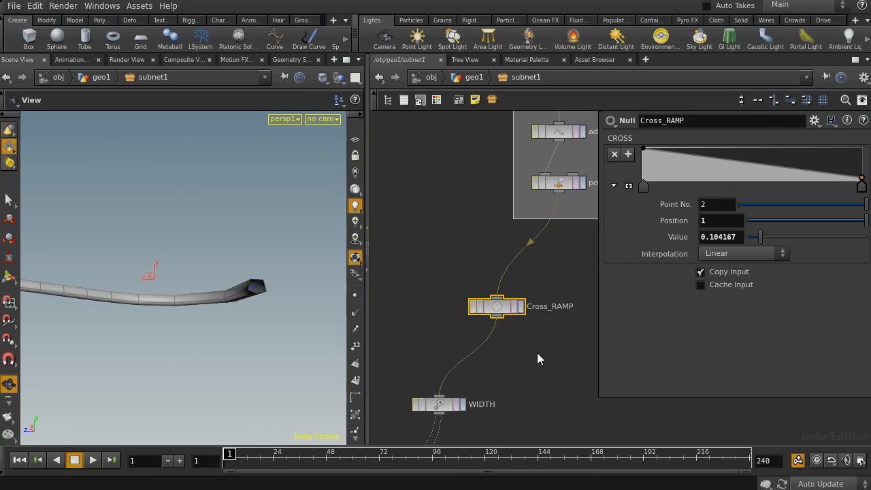
pyautogui.moveTo(515, 371); pyautogui.dragTo(547, 292, button='middle')
pyautogui.moveTo(502, 329); pyautogui.dragTo(498, 284, button='middle')
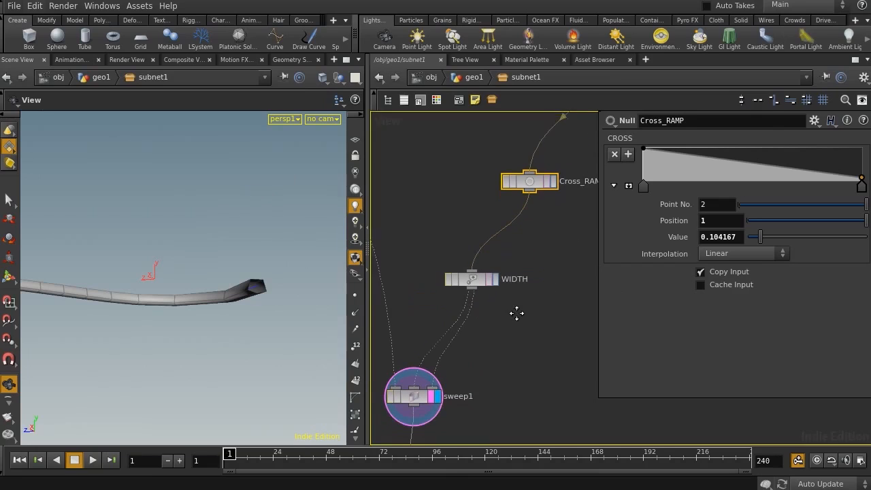
pyautogui.moveTo(525, 327); pyautogui.dragTo(449, 253)
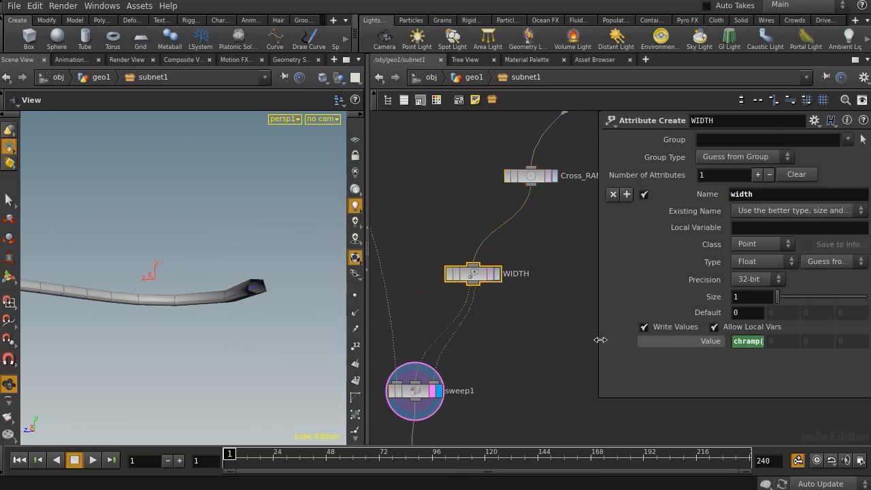
pyautogui.moveTo(600, 339); pyautogui.dragTo(479, 340)
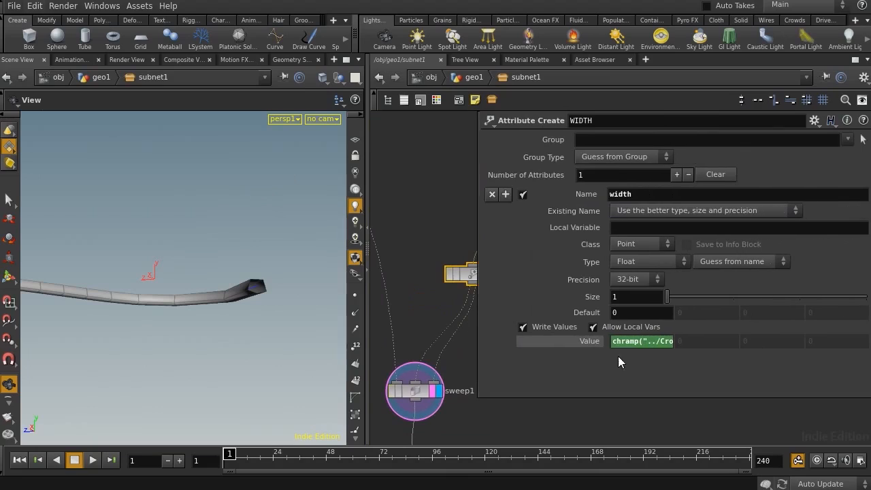
# Change the WIDTH value expression to chramp("../../subnet1/cross",$PT/$NPT,0) and check the swept tube from sweep1
pyautogui.click(660, 342)
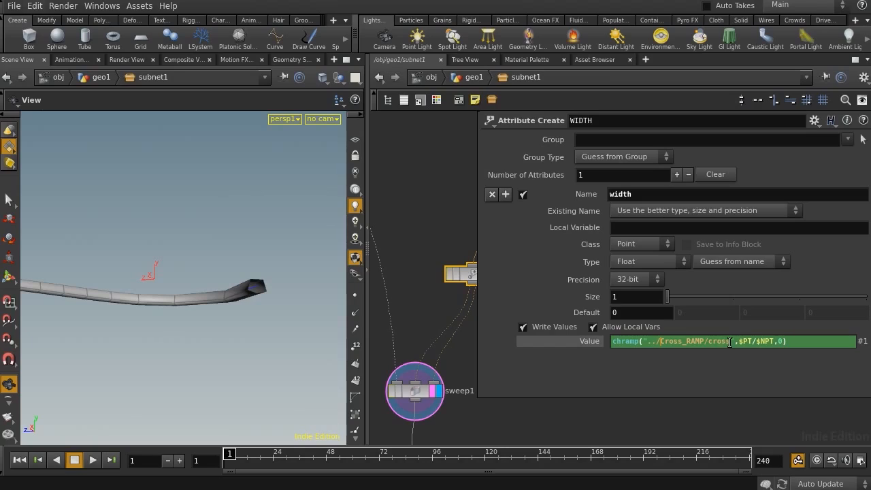
pyautogui.press('Delete')
pyautogui.write('../')
pyautogui.press('Delete')
pyautogui.press('Delete')
pyautogui.press('Delete')
pyautogui.press('Delete')
pyautogui.press('Delete')
pyautogui.press('Delete')
pyautogui.press('Delete')
pyautogui.press('Delete')
pyautogui.press('Delete')
pyautogui.write('s')
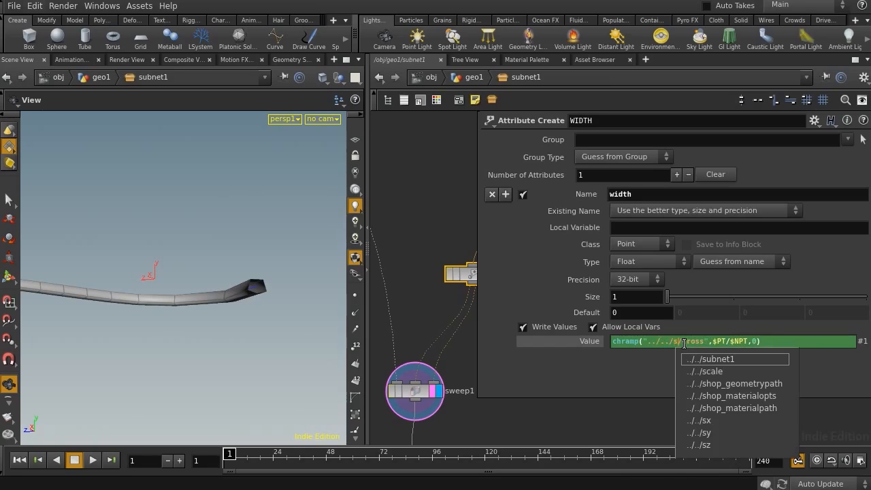
pyautogui.write('ub')
pyautogui.press('Down')
pyautogui.press('Return')
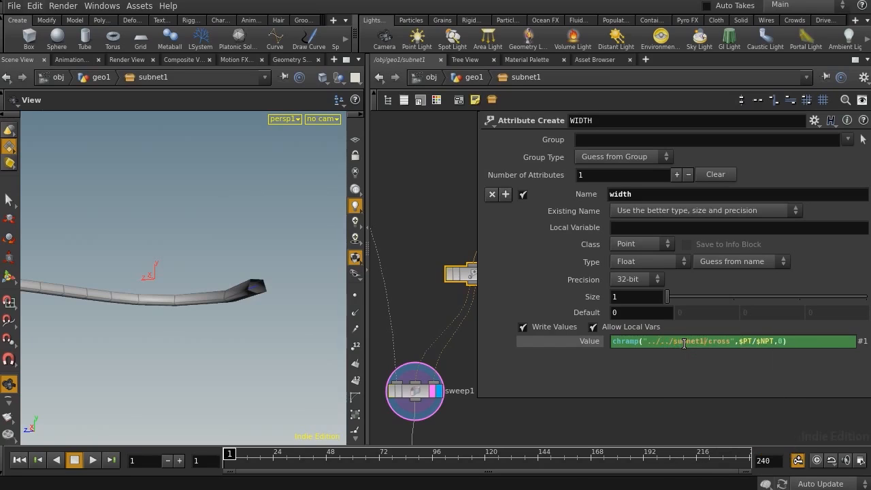
pyautogui.press('Return')
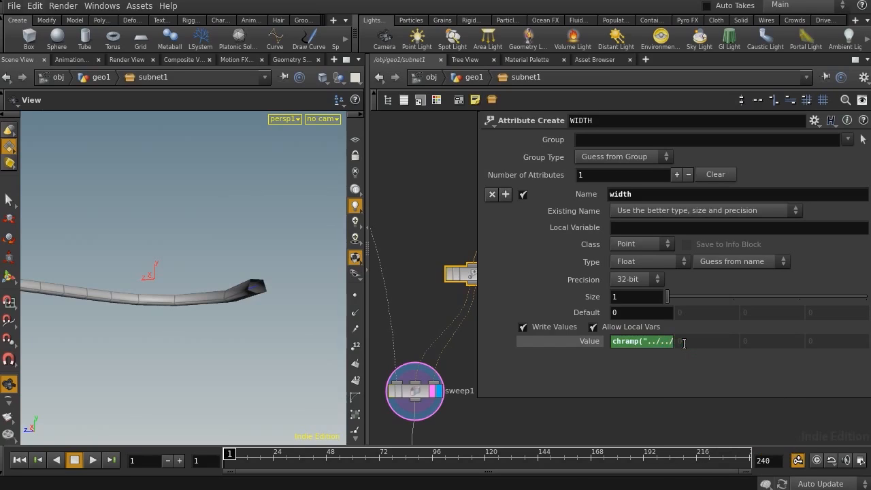
pyautogui.click(417, 390)
pyautogui.moveTo(133, 303); pyautogui.dragTo(195, 298)
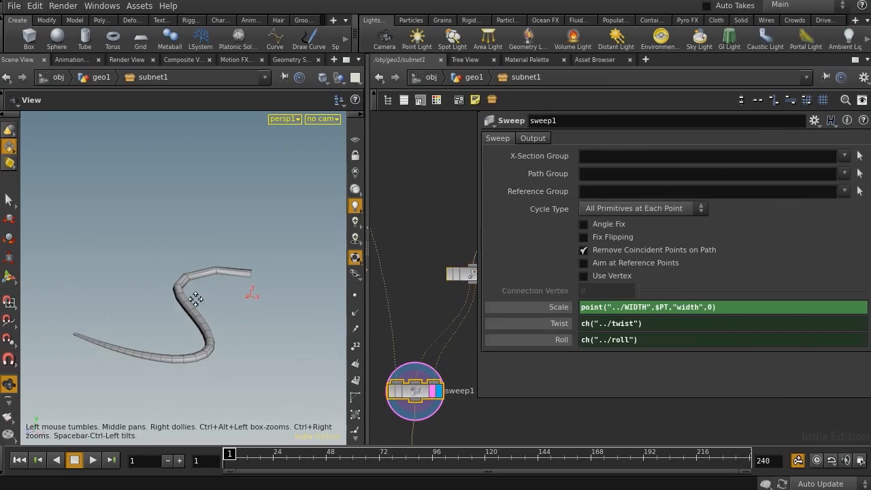
# Try an extra point on subnet1's CROSS ramp at about position 0.59 with value 0.73
pyautogui.click(474, 77)
pyautogui.click(722, 206)
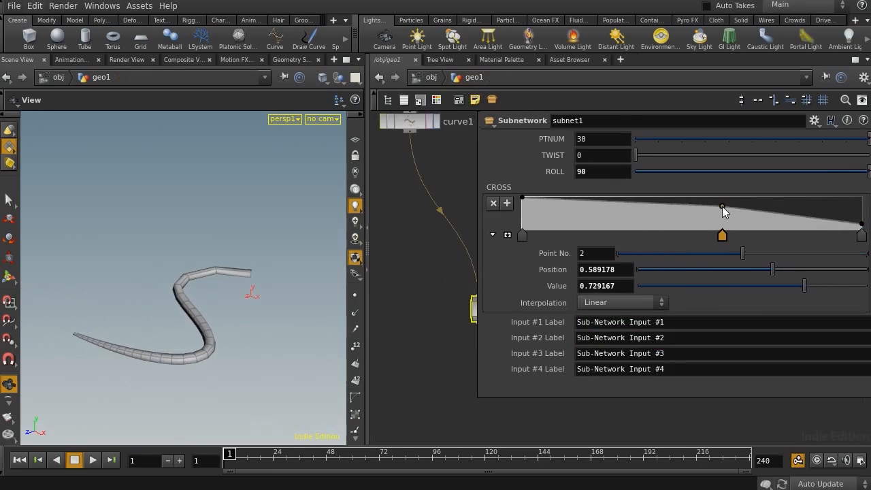
pyautogui.moveTo(722, 207); pyautogui.dragTo(861, 223)
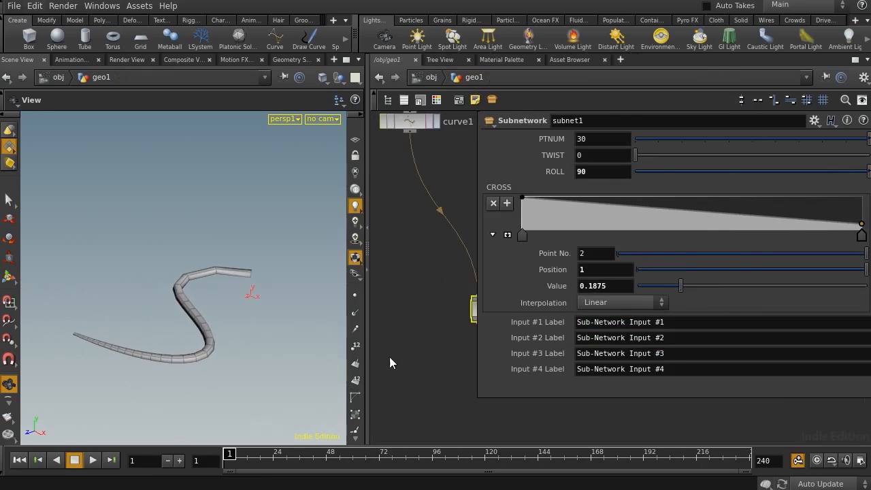
# Rename subnet1 to Octopus_tentacle, widening the network view to make room for the node name
pyautogui.moveTo(432, 388); pyautogui.dragTo(355, 364, button='middle')
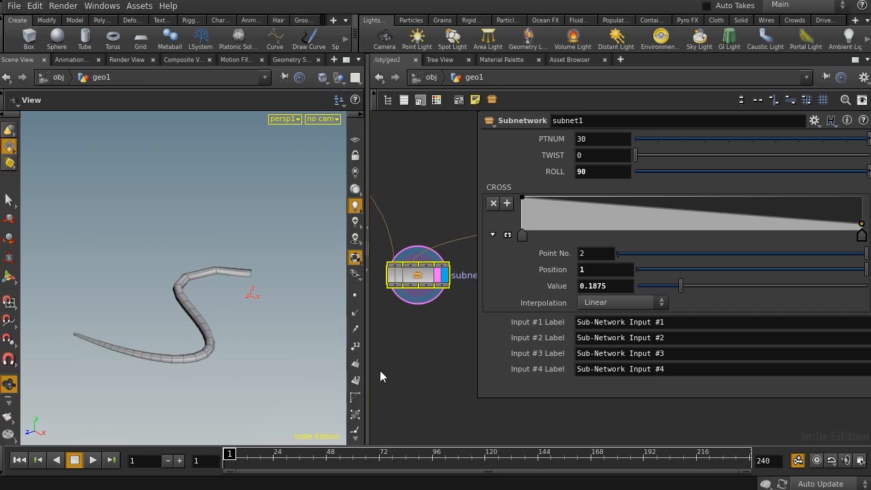
pyautogui.moveTo(367, 372); pyautogui.dragTo(261, 371)
pyautogui.moveTo(372, 356); pyautogui.dragTo(414, 374, button='middle')
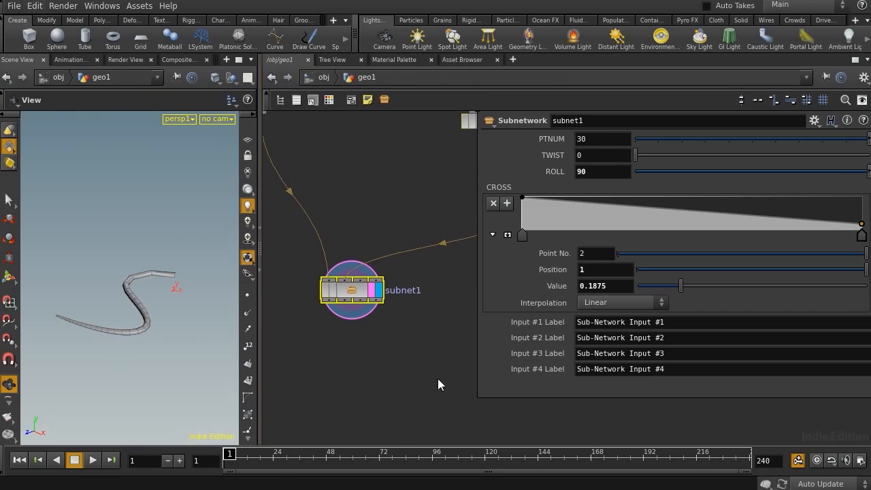
pyautogui.doubleClick(398, 291)
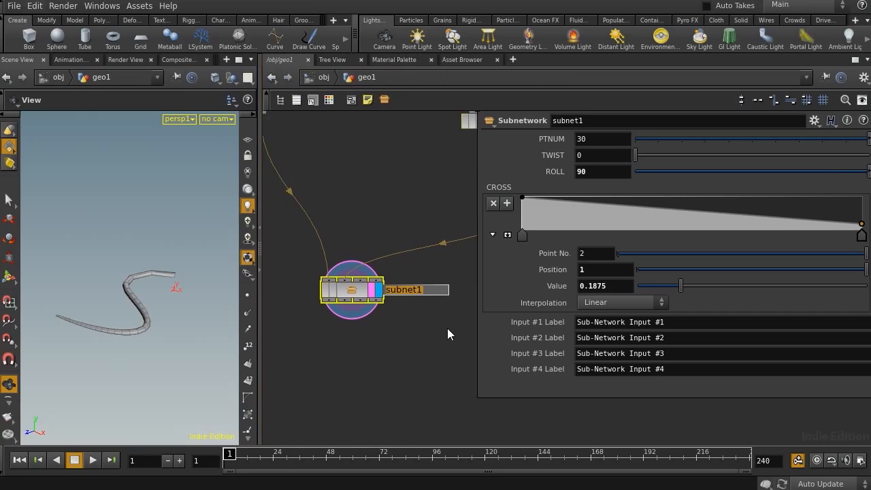
pyautogui.write('Octopus te')
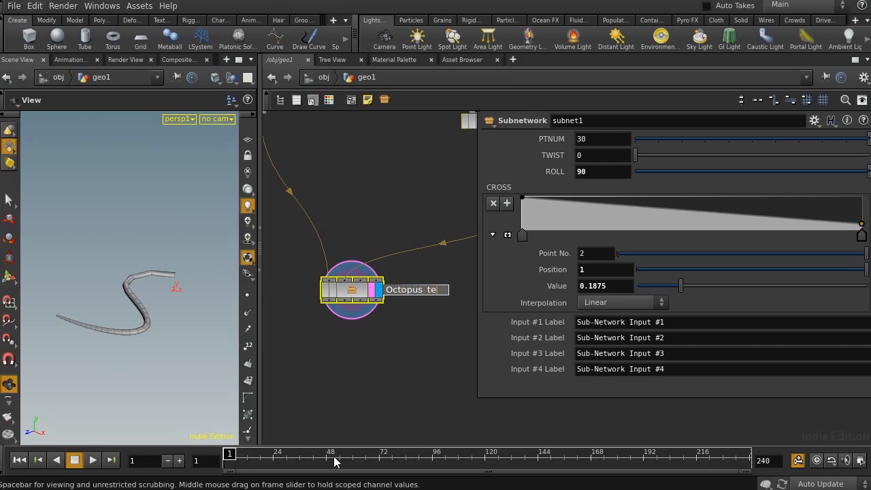
pyautogui.write('nta')
pyautogui.write('ck')
pyautogui.write('le')
pyautogui.press('Return')
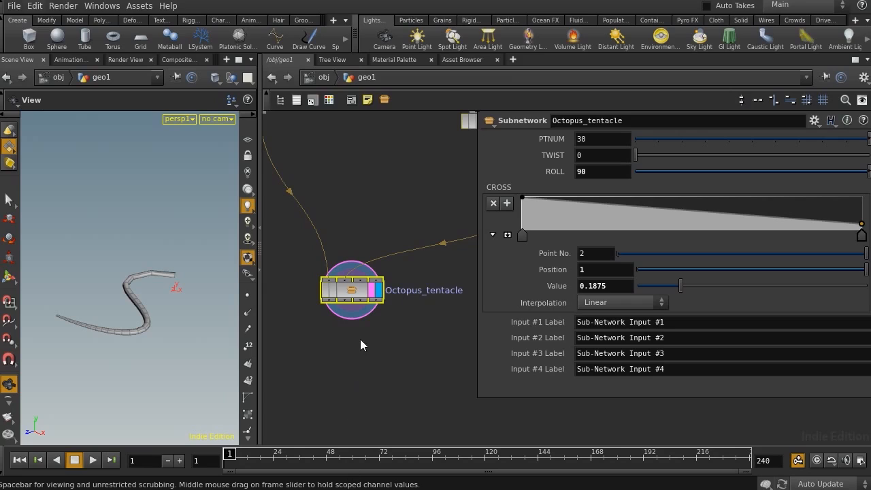
# Go inside Octopus_tentacle and narrow the parameter area to uncover the polyextrude node in the network
pyautogui.doubleClick(361, 292)
pyautogui.moveTo(389, 368); pyautogui.dragTo(343, 366, button='middle')
pyautogui.moveTo(343, 336); pyautogui.dragTo(399, 346, button='right')
pyautogui.moveTo(259, 338); pyautogui.dragTo(364, 344)
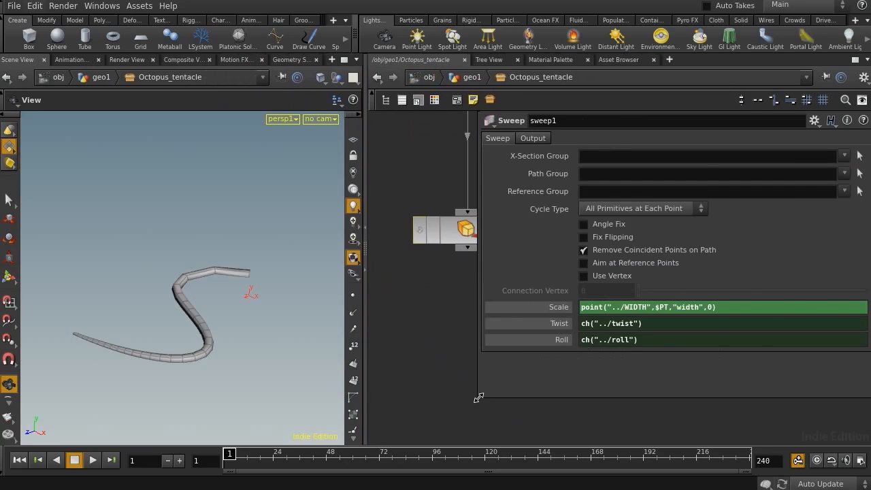
pyautogui.moveTo(478, 398); pyautogui.dragTo(610, 390)
pyautogui.moveTo(480, 333); pyautogui.dragTo(439, 375, button='middle')
pyautogui.moveTo(441, 374); pyautogui.dragTo(457, 368, button='right')
pyautogui.moveTo(456, 368); pyautogui.dragTo(509, 374, button='middle')
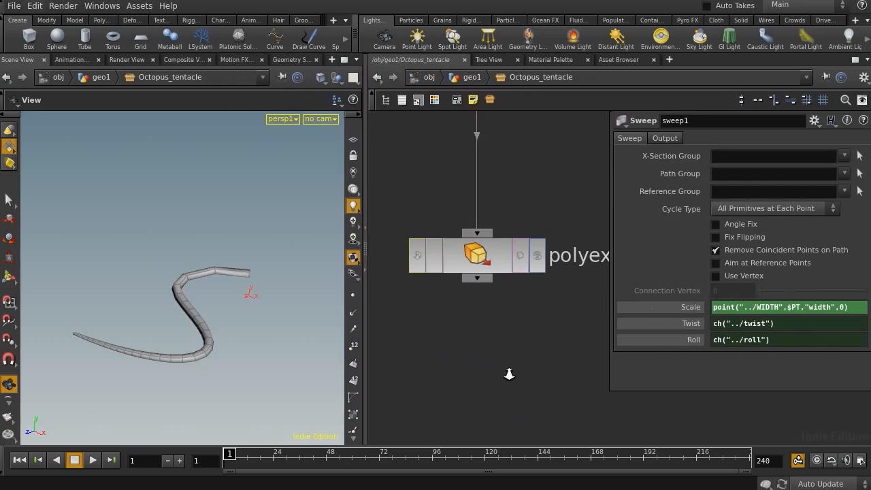
pyautogui.moveTo(509, 374); pyautogui.dragTo(498, 373, button='right')
# Display the output of polyextrude1, select the node and examine the extruded suckers along the tentacle up to its end
pyautogui.click(522, 279)
pyautogui.click(535, 279)
pyautogui.click(506, 284)
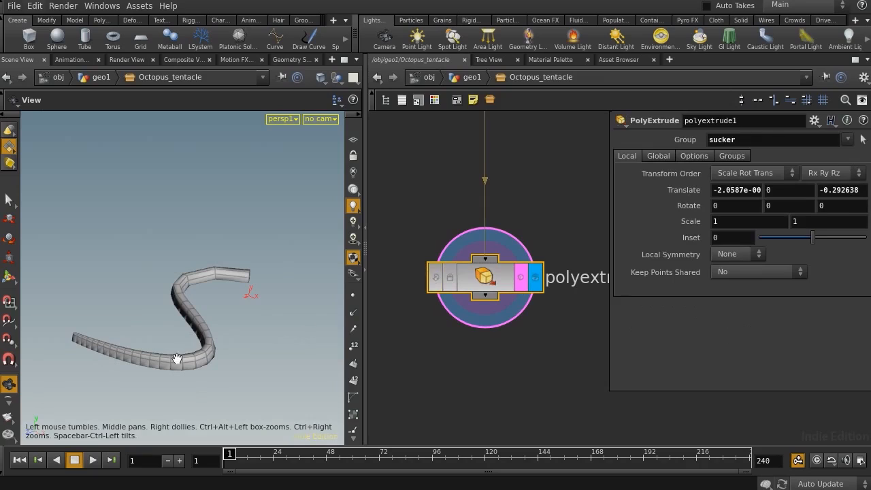
pyautogui.moveTo(177, 359); pyautogui.dragTo(197, 315)
pyautogui.moveTo(196, 315); pyautogui.dragTo(266, 263, button='right')
pyautogui.moveTo(190, 233); pyautogui.dragTo(217, 305)
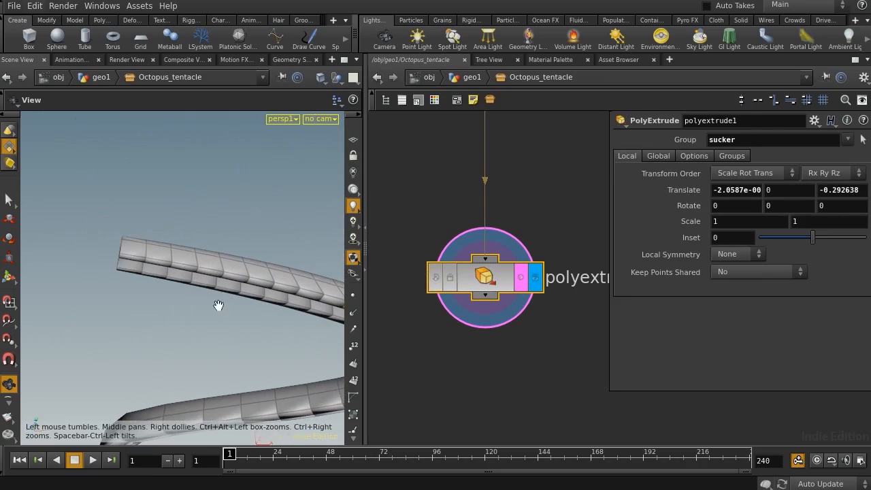
pyautogui.moveTo(136, 288); pyautogui.dragTo(195, 311)
pyautogui.moveTo(301, 352); pyautogui.dragTo(188, 279)
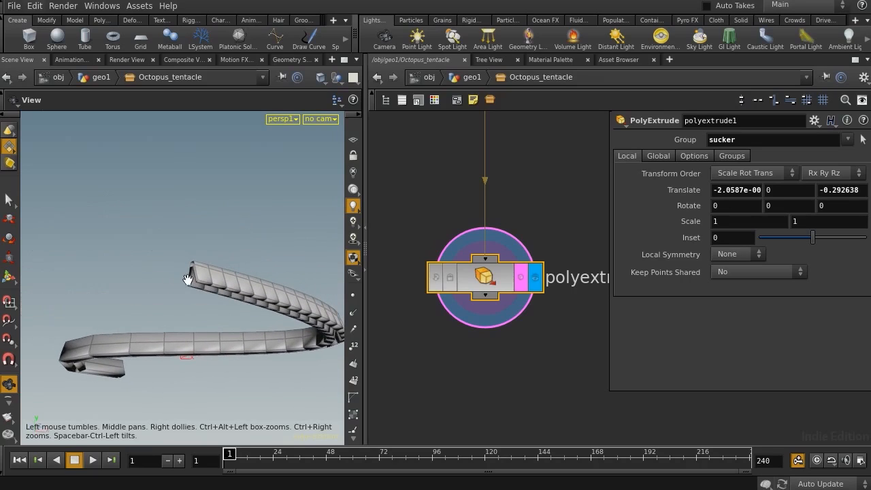
# Return to geo1, try PTNUM values of 60 and 50 on Octopus_tentacle, and settle on 40
pyautogui.click(471, 79)
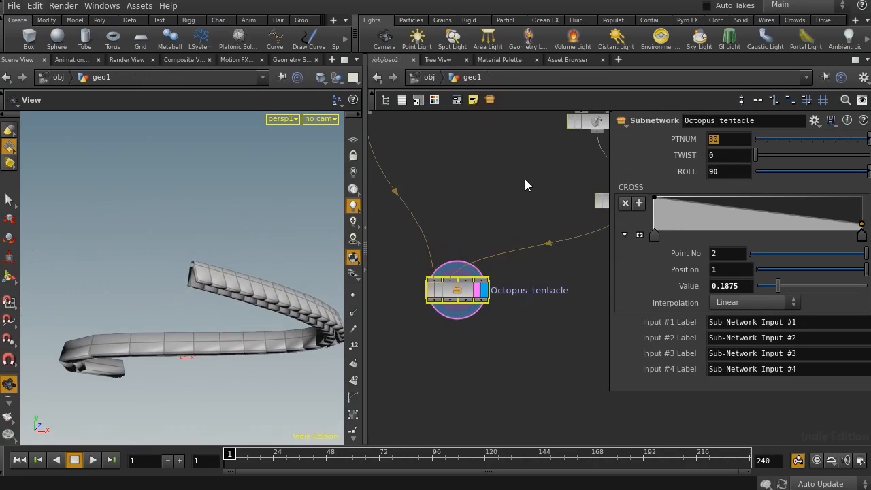
pyautogui.write('60')
pyautogui.press('Return')
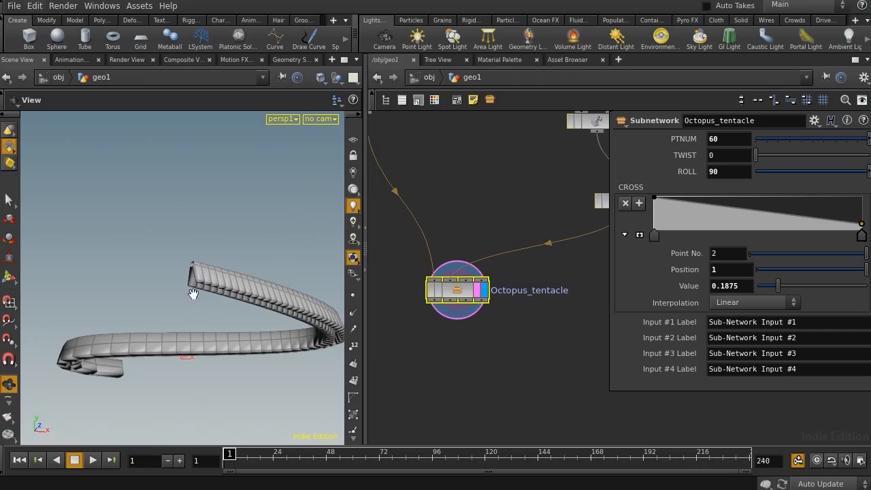
pyautogui.moveTo(192, 293); pyautogui.dragTo(233, 296, button='right')
pyautogui.moveTo(234, 296)
pyautogui.mouseDown()
pyautogui.moveTo(214, 298)
pyautogui.moveTo(224, 298)
pyautogui.mouseUp()
pyautogui.moveTo(730, 143); pyautogui.dragTo(663, 143)
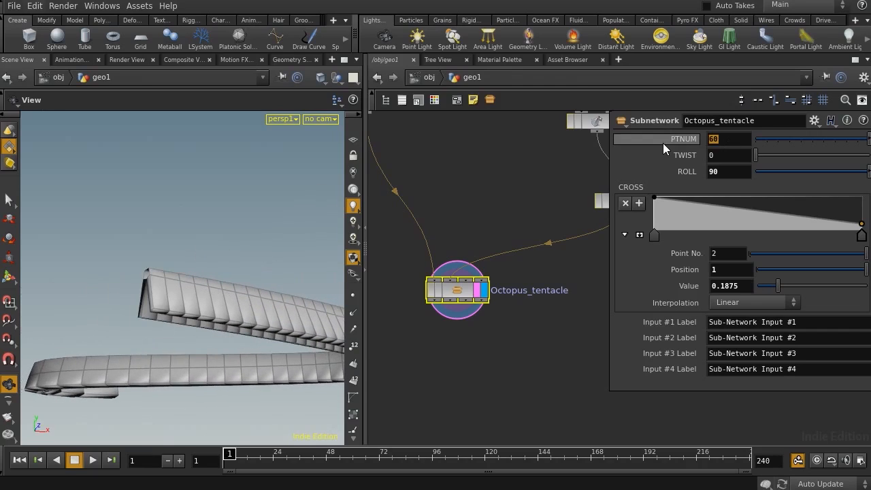
pyautogui.write('50')
pyautogui.press('Return')
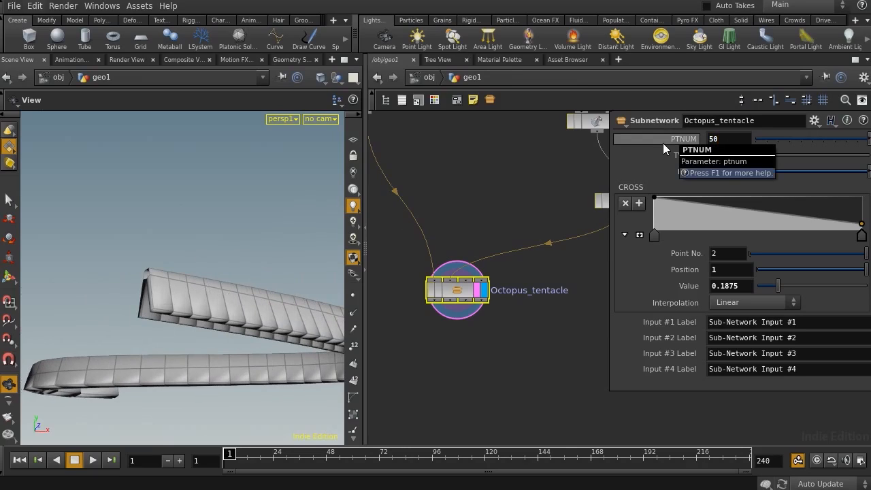
pyautogui.click(663, 138)
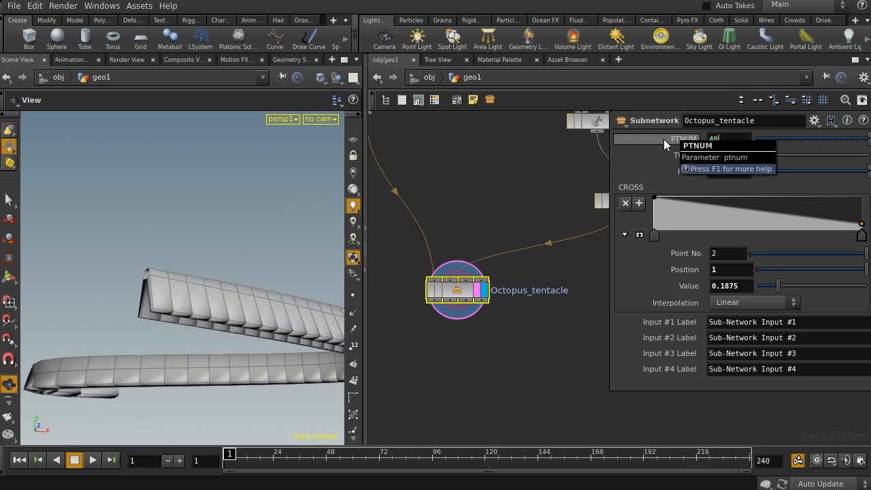
pyautogui.write('40')
pyautogui.press('Return')
pyautogui.moveTo(118, 327)
pyautogui.mouseDown()
pyautogui.moveTo(102, 327)
pyautogui.moveTo(115, 326)
pyautogui.mouseUp()
# Go back inside Octopus_tentacle and widen polyextrude1's parameter area to read its full Translate values
pyautogui.doubleClick(465, 292)
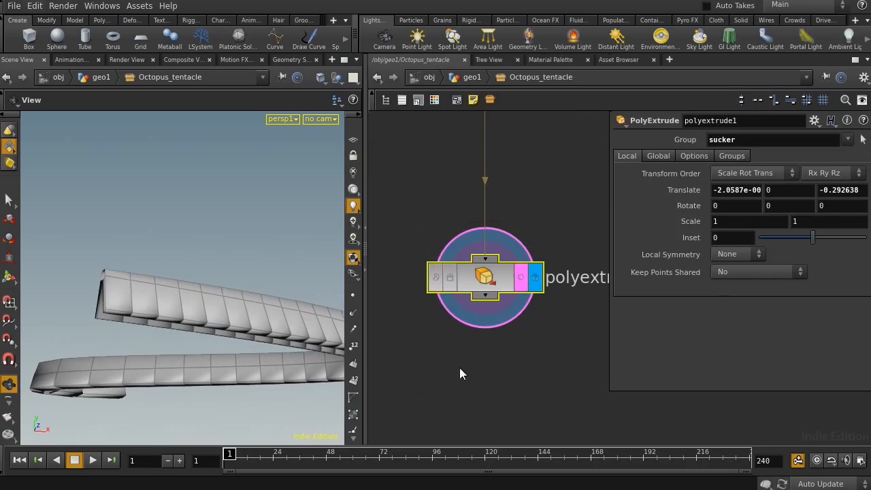
pyautogui.moveTo(555, 336); pyautogui.dragTo(560, 300, button='middle')
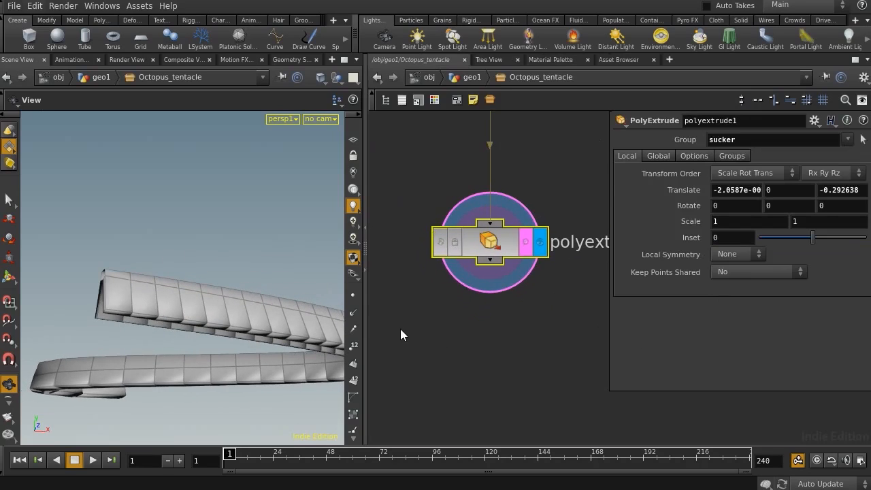
pyautogui.moveTo(365, 345); pyautogui.dragTo(247, 346)
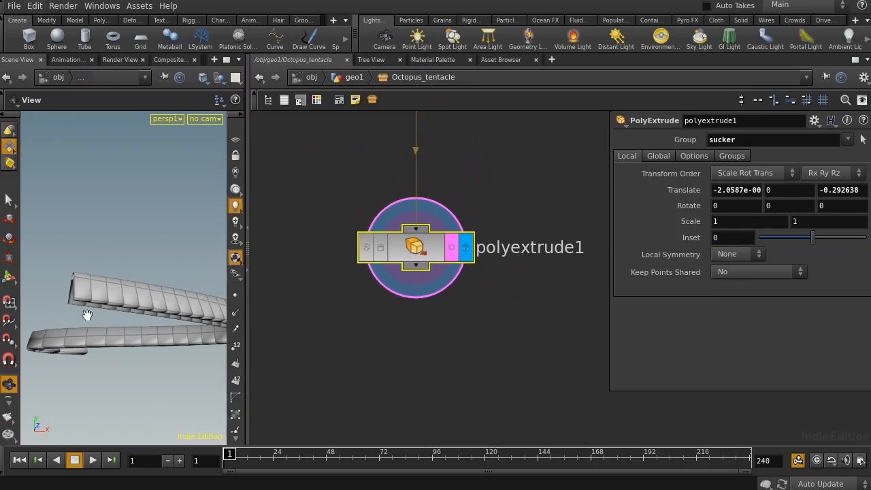
pyautogui.moveTo(84, 323); pyautogui.dragTo(129, 301)
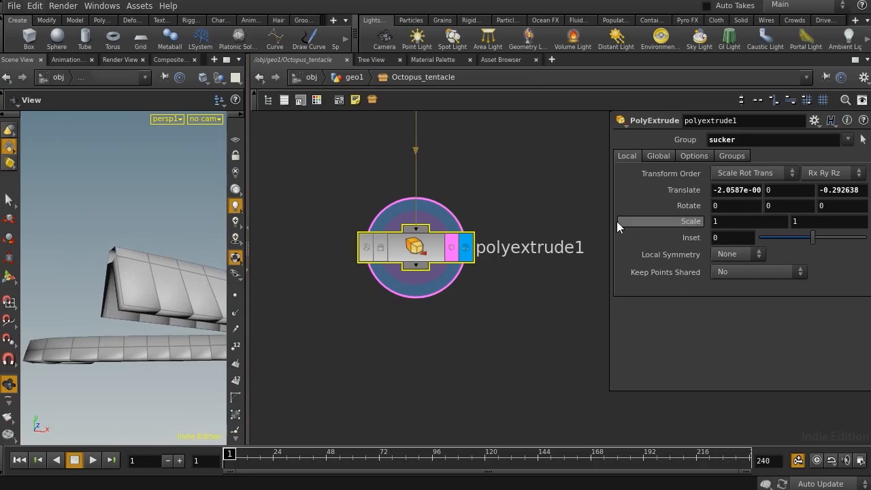
pyautogui.moveTo(611, 224); pyautogui.dragTo(426, 224)
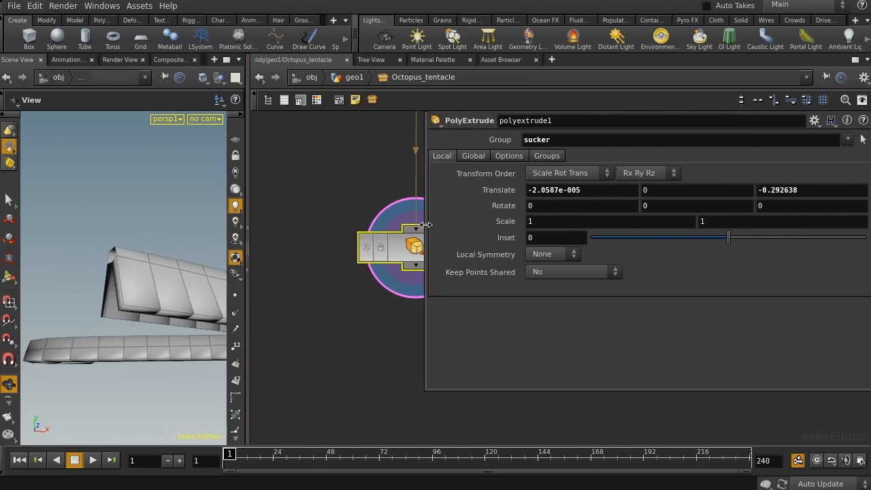
# Multiply both the X and Z Translate values of polyextrude1 by $WIDTH
pyautogui.click(599, 193)
pyautogui.write('*')
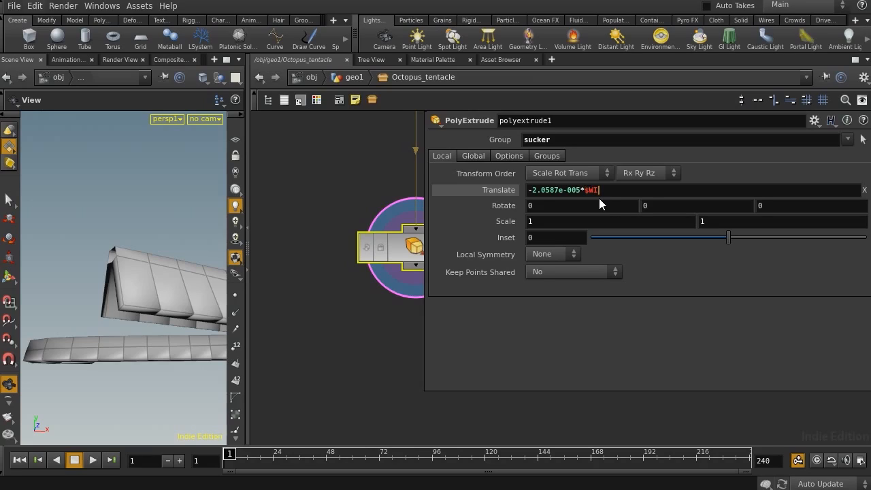
pyautogui.write('$WIDTH')
pyautogui.hotkey('ctrl', 'c')
pyautogui.press('Tab')
pyautogui.press('Tab')
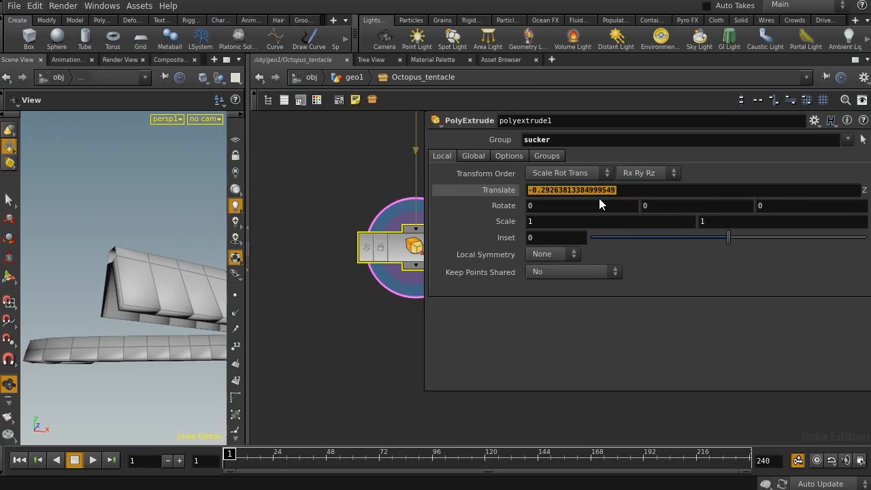
pyautogui.press('End')
pyautogui.hotkey('ctrl', 'v')
pyautogui.press('Return')
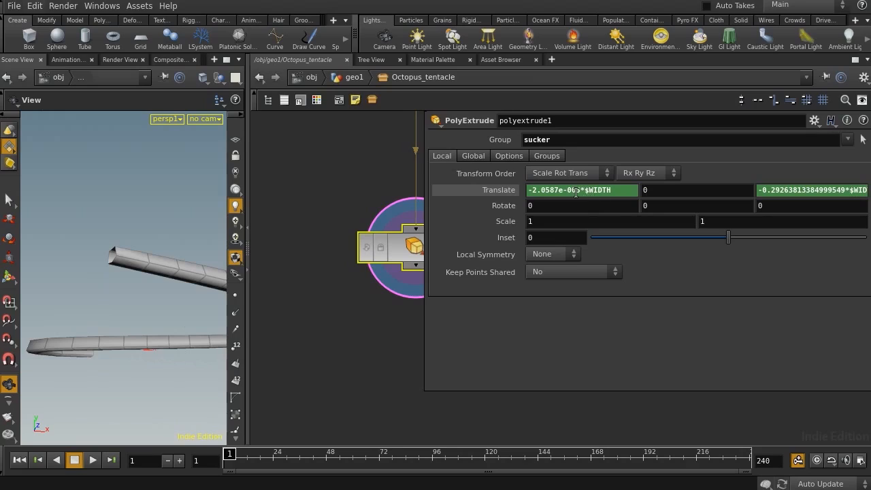
# Extend polyextrude1's Translate X expression to -2.0587e-005*$WIDTH*5 and append a further multiplier to the Z expression
pyautogui.click(620, 191)
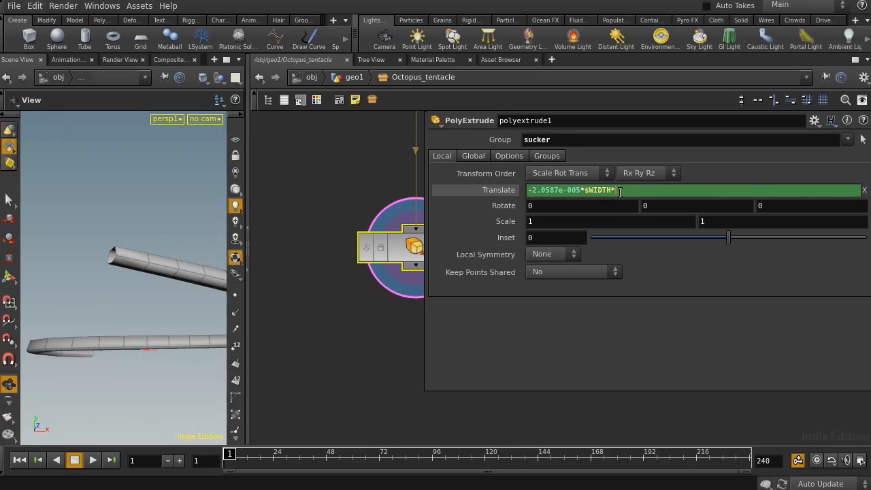
pyautogui.press('Return')
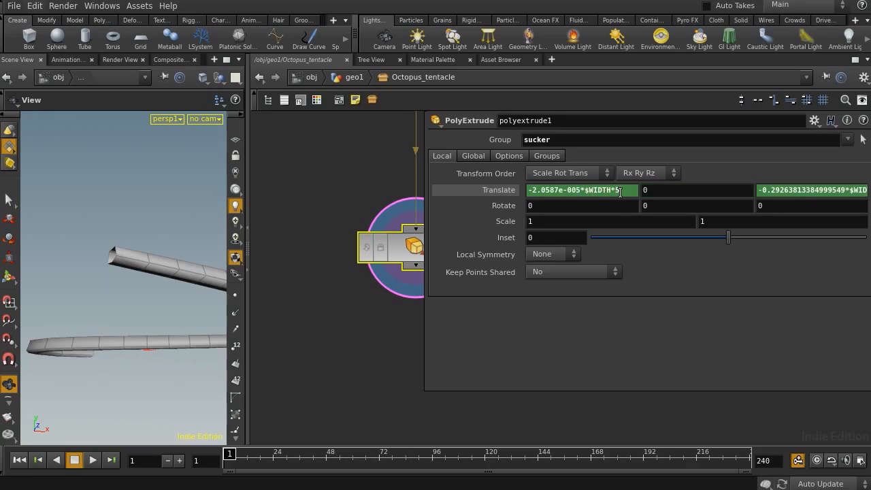
pyautogui.click(839, 191)
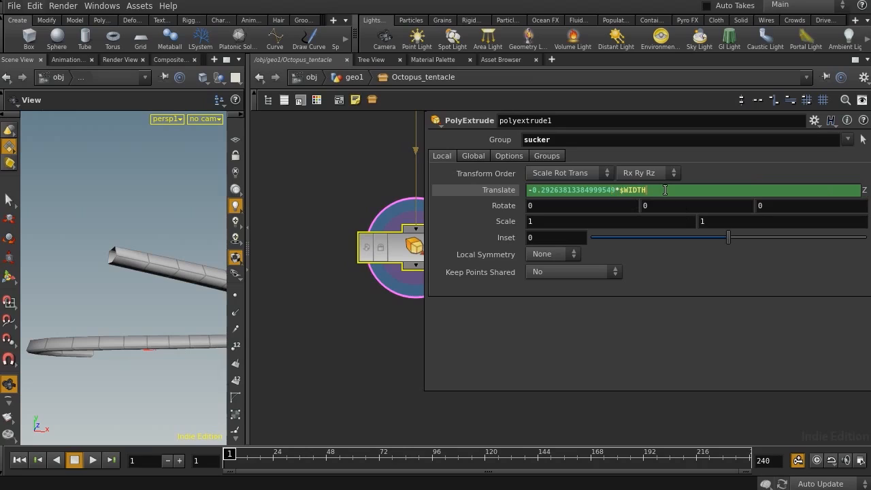
pyautogui.write('*')
pyautogui.press('Return')
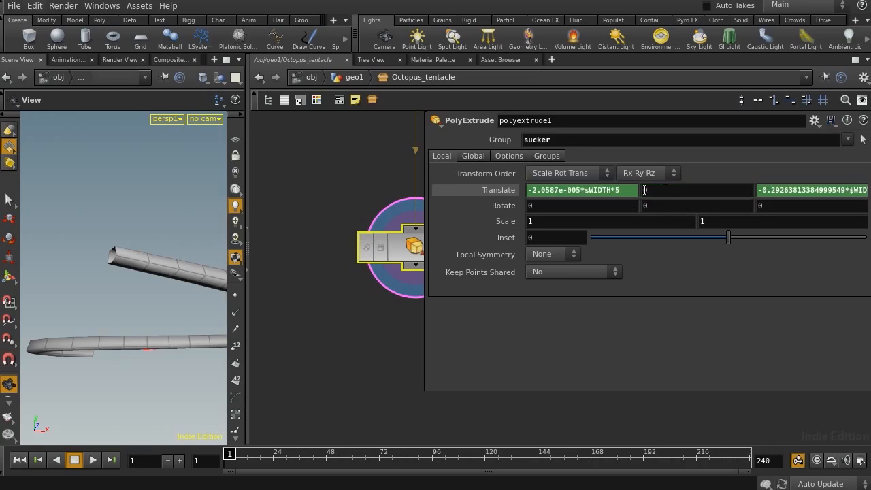
# Place an Attribute Transfer node beside the connection between suckers_grp and polyextrude1
pyautogui.moveTo(426, 388); pyautogui.dragTo(576, 376)
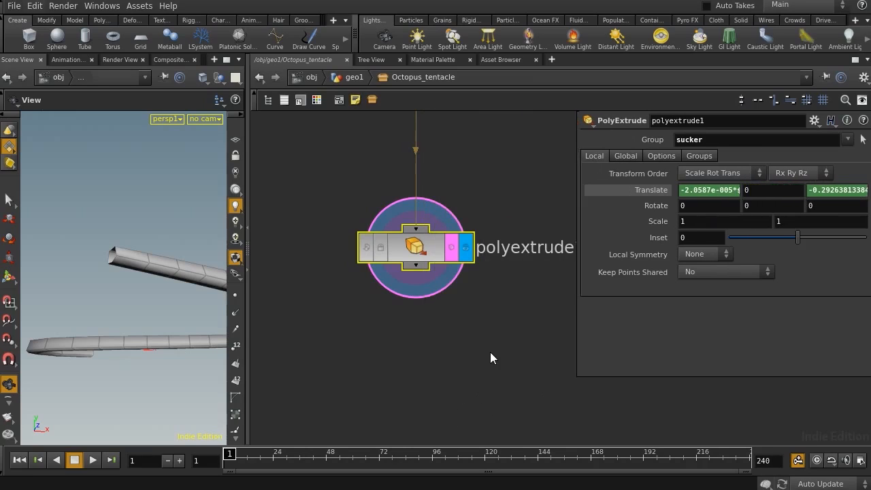
pyautogui.moveTo(494, 356); pyautogui.dragTo(491, 421, button='middle')
pyautogui.moveTo(474, 291); pyautogui.dragTo(465, 372, button='middle')
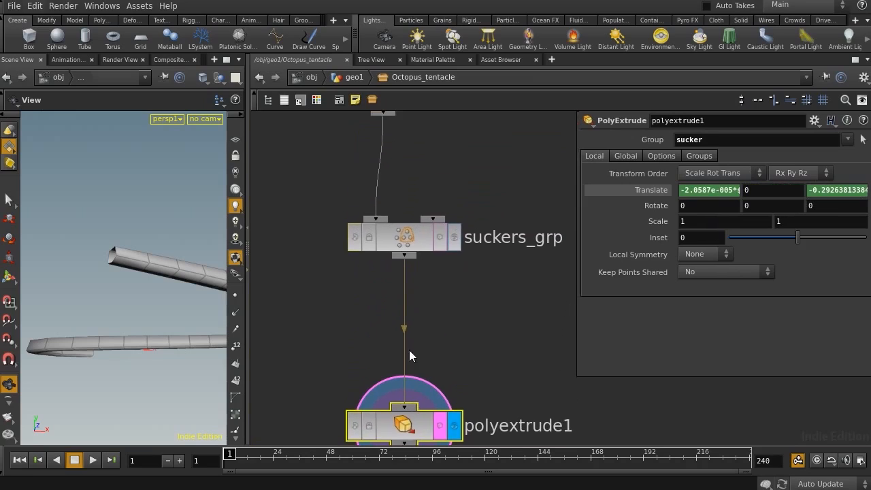
pyautogui.moveTo(378, 376); pyautogui.dragTo(376, 278, button='middle')
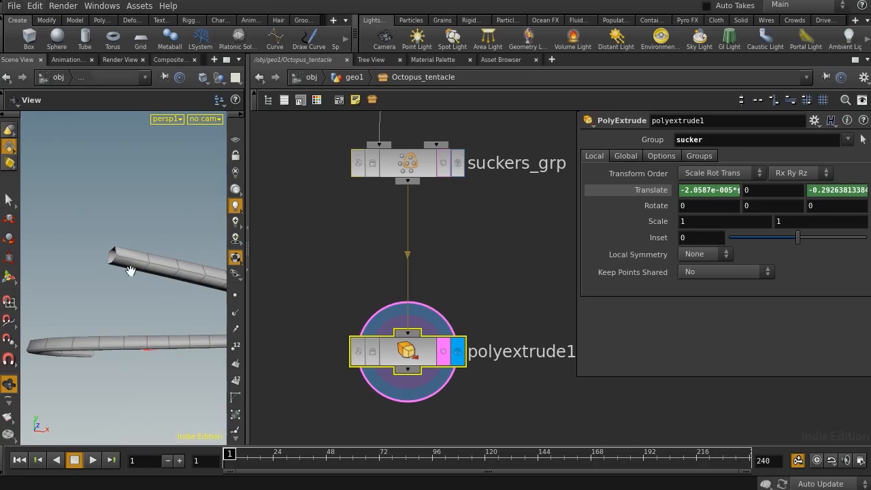
pyautogui.moveTo(476, 300); pyautogui.dragTo(478, 334, button='middle')
pyautogui.press('Tab')
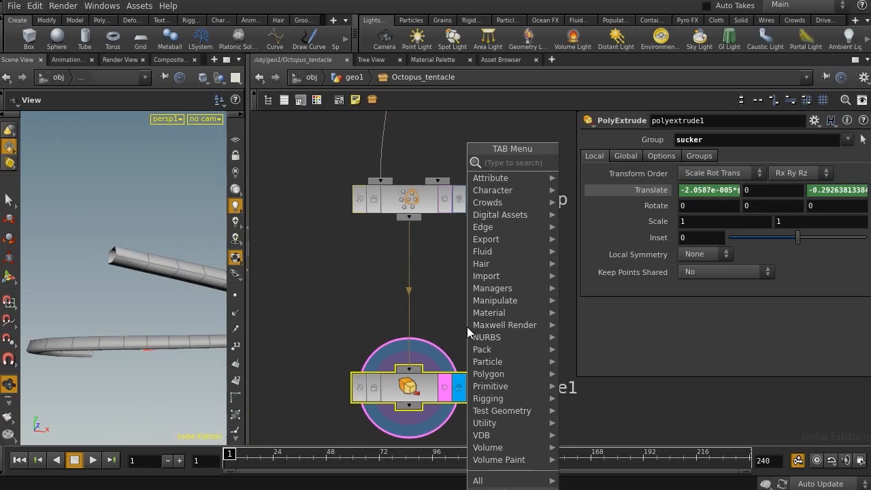
pyautogui.write('tr')
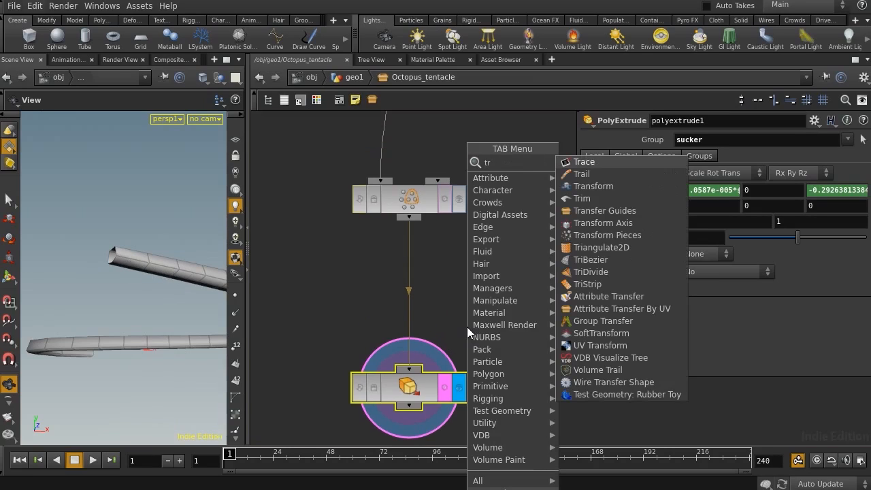
pyautogui.press('Down')
pyautogui.press('Down')
pyautogui.press('Down')
pyautogui.press('Down')
pyautogui.press('Down')
pyautogui.press('Down')
pyautogui.press('Down')
pyautogui.press('Down')
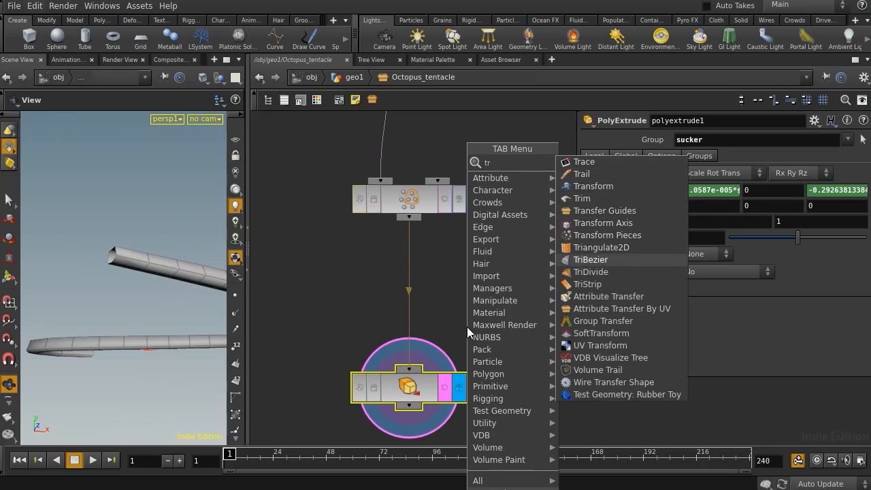
pyautogui.press('Down')
pyautogui.press('Down')
pyautogui.press('Down')
pyautogui.press('Return')
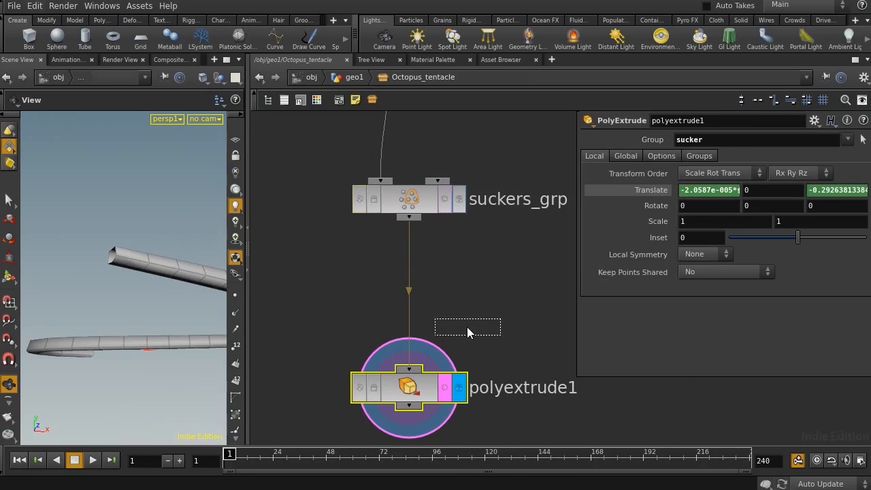
pyautogui.click(487, 303)
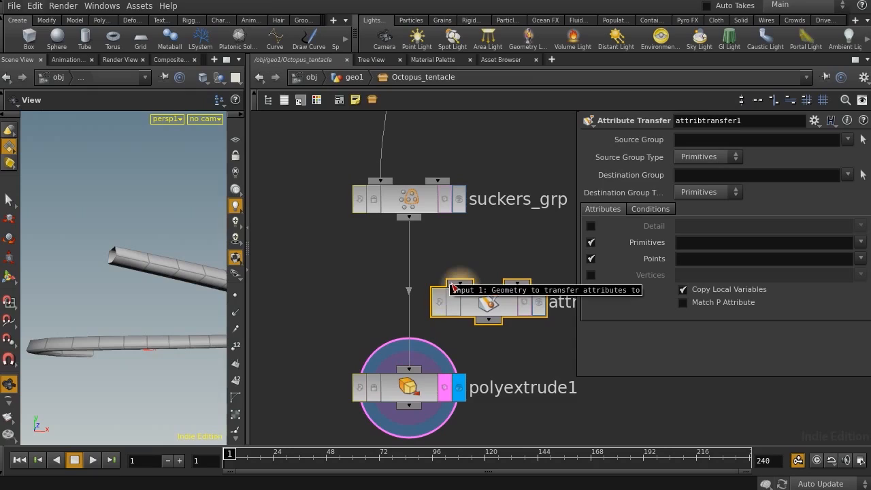
# Insert attribtransfer1 between suckers_grp and polyextrude1, feed WIDTH into its second input, and move polyextrude1 clear below it
pyautogui.scroll(-4, 501, 353)
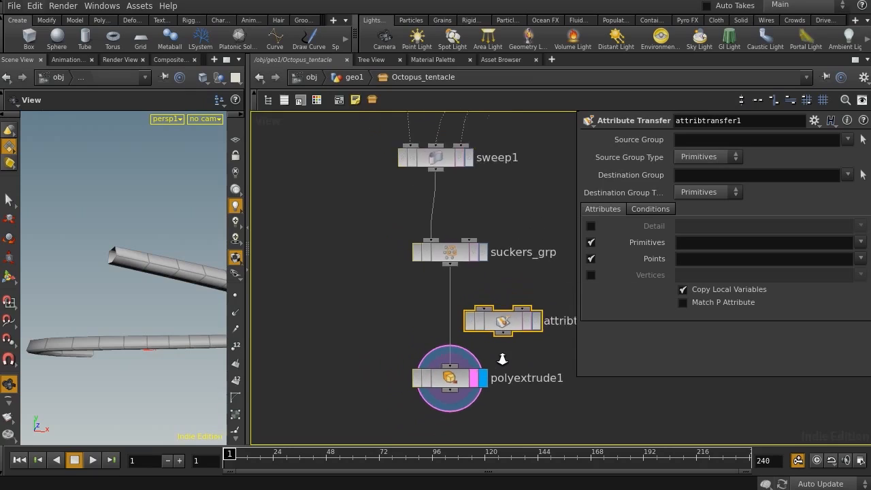
pyautogui.moveTo(519, 338); pyautogui.dragTo(453, 326)
pyautogui.moveTo(515, 325); pyautogui.dragTo(429, 388, button='middle')
pyautogui.scroll(-3, 464, 332)
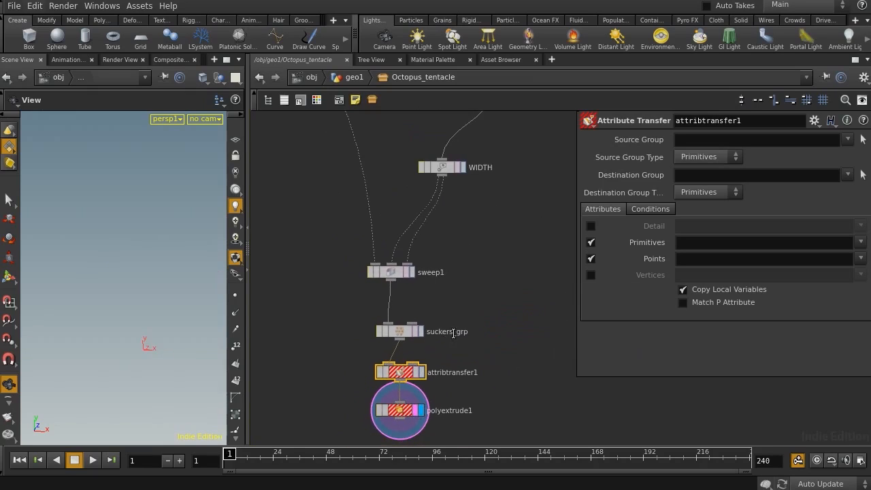
pyautogui.moveTo(456, 334); pyautogui.dragTo(416, 357, button='middle')
pyautogui.moveTo(389, 334); pyautogui.dragTo(371, 386)
pyautogui.moveTo(359, 394); pyautogui.dragTo(414, 395)
pyautogui.moveTo(461, 379); pyautogui.dragTo(481, 266, button='middle')
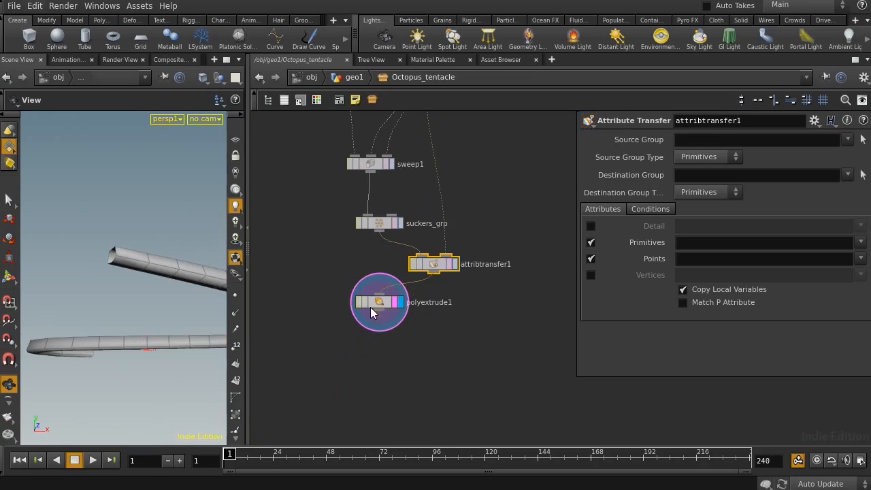
pyautogui.moveTo(405, 329); pyautogui.dragTo(435, 360)
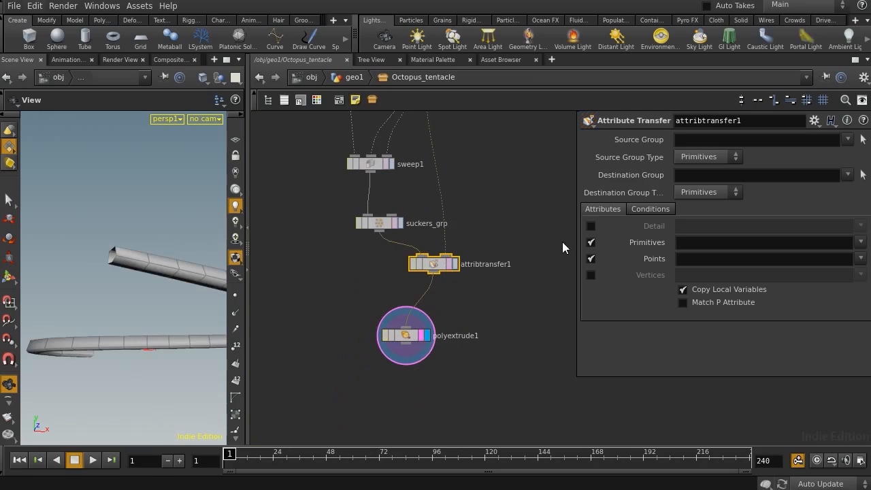
# Disable primitive attribute transfer on attribtransfer1 and set its transferred point attribute to width
pyautogui.click(591, 242)
pyautogui.click(860, 258)
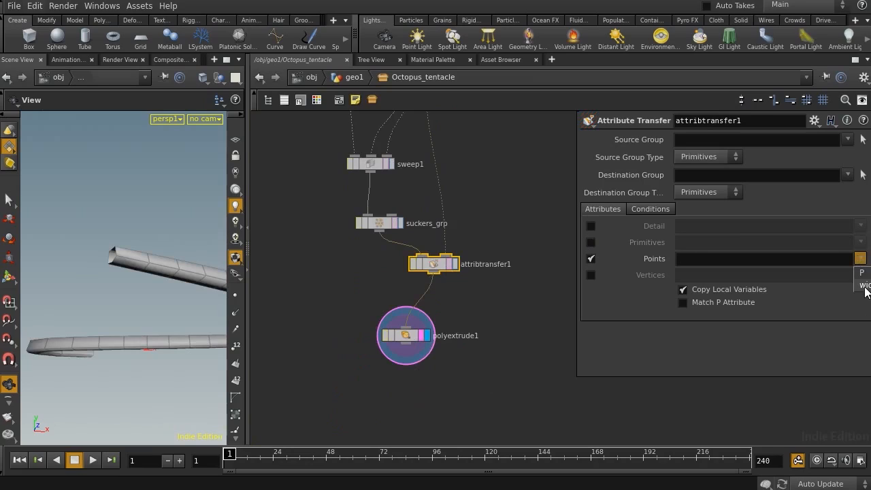
pyautogui.click(865, 286)
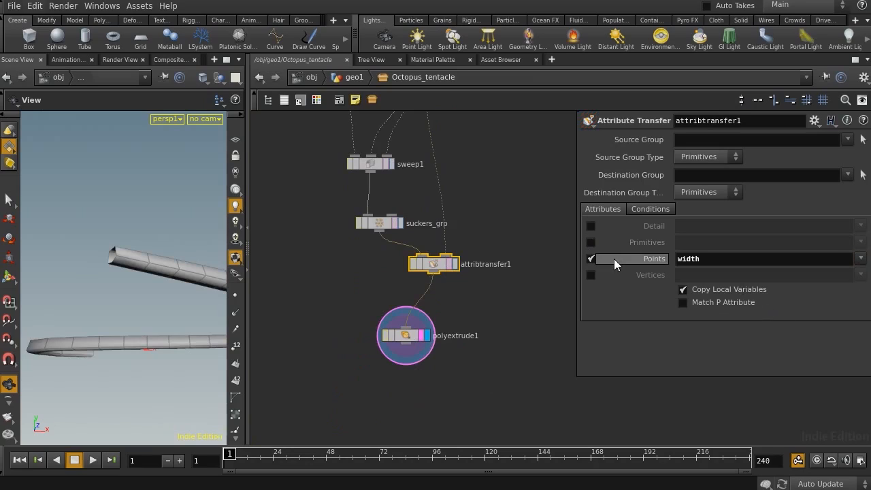
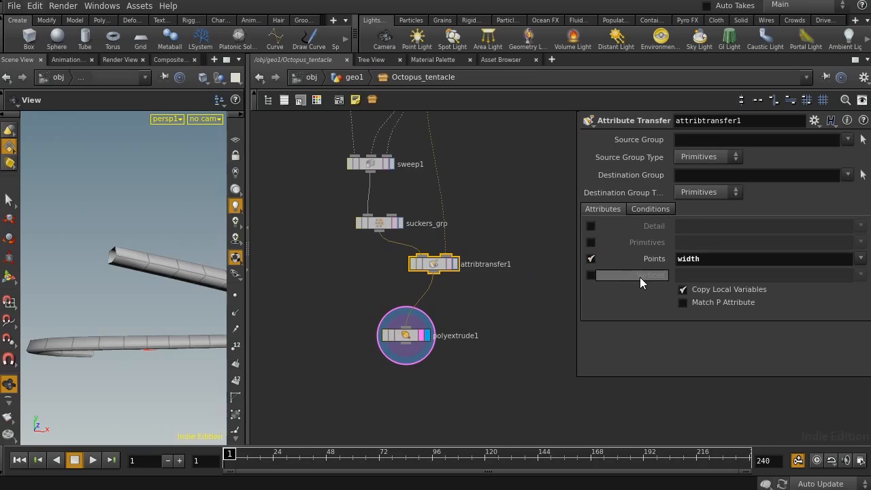
# Review attribtransfer1's transfer conditions, display the node, and inspect its point width values in the Geometry Spreadsheet
pyautogui.moveTo(499, 226); pyautogui.dragTo(497, 268, button='middle')
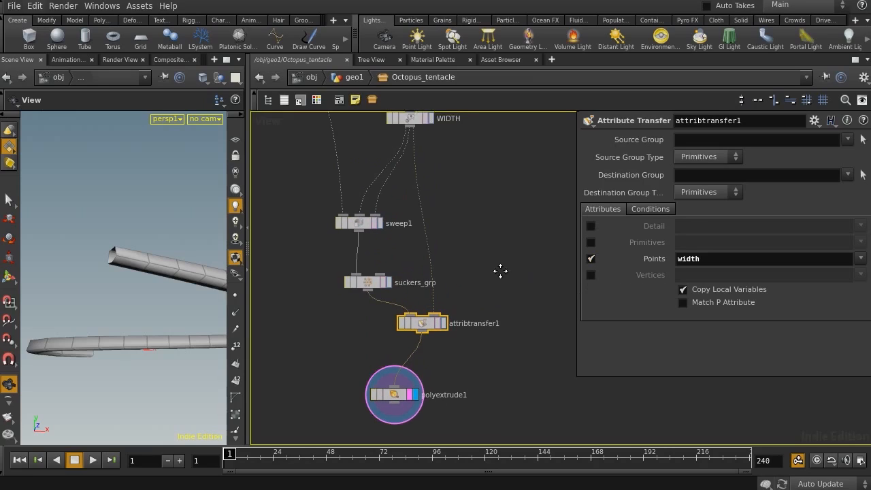
pyautogui.click(647, 211)
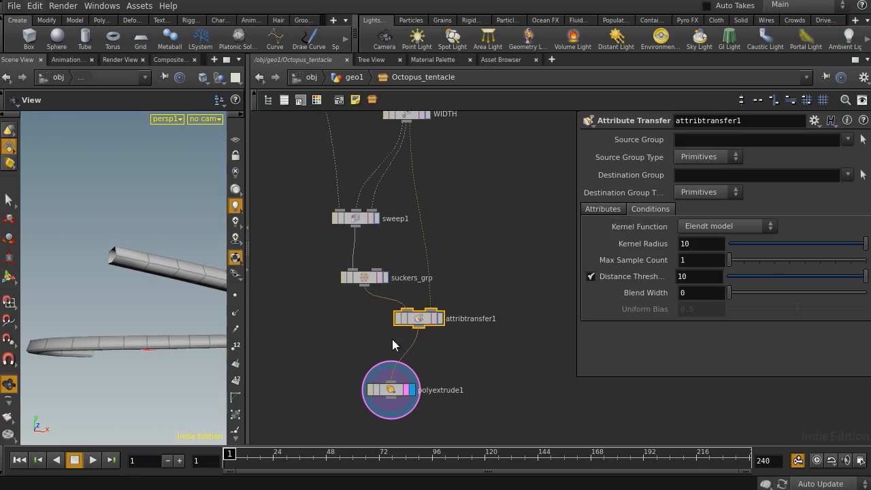
pyautogui.click(439, 318)
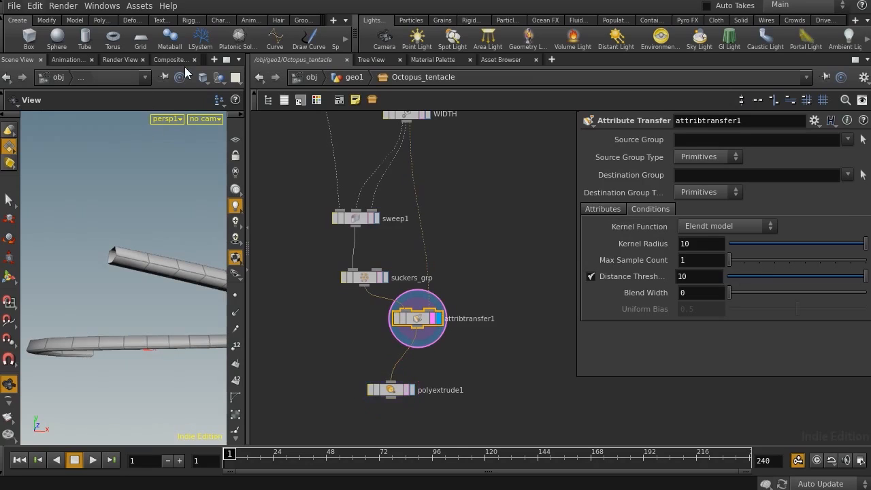
pyautogui.moveTo(248, 110); pyautogui.dragTo(468, 114)
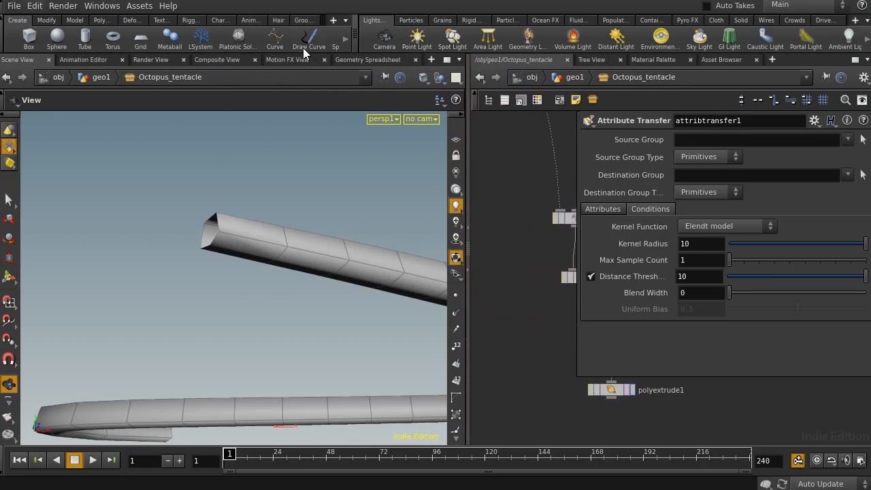
pyautogui.click(368, 60)
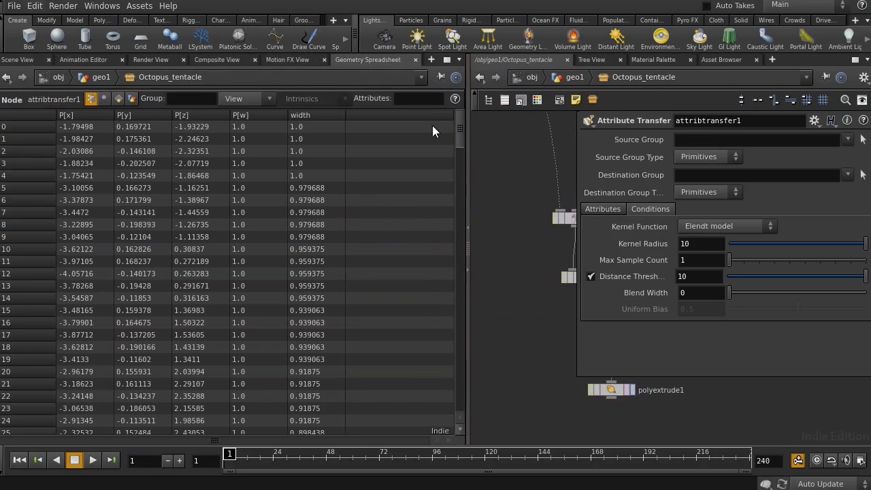
pyautogui.moveTo(458, 132)
pyautogui.mouseDown()
pyautogui.moveTo(459, 376)
pyautogui.moveTo(443, 122)
pyautogui.mouseUp()
pyautogui.moveTo(531, 384); pyautogui.dragTo(430, 318, button='middle')
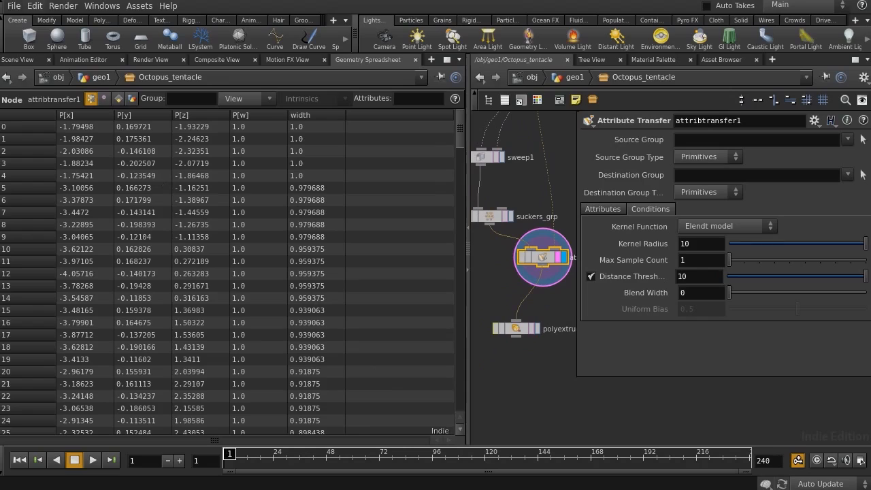
pyautogui.click(16, 61)
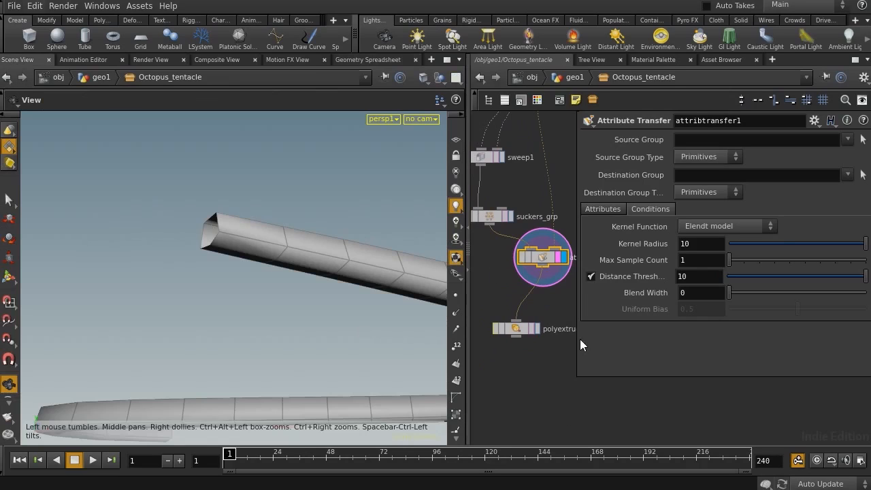
# Display polyextrude1 again and insert an Attribute Promote node between attribtransfer1 and polyextrude1
pyautogui.click(534, 330)
pyautogui.click(521, 329)
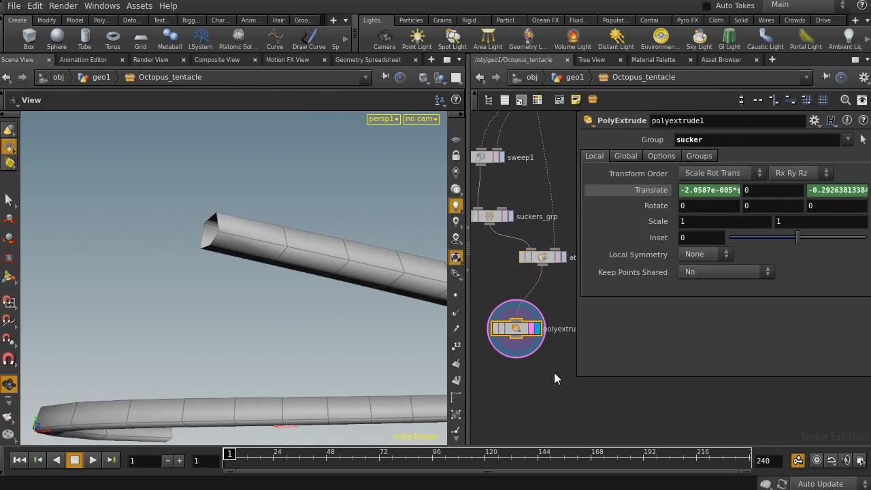
pyautogui.press('Tab')
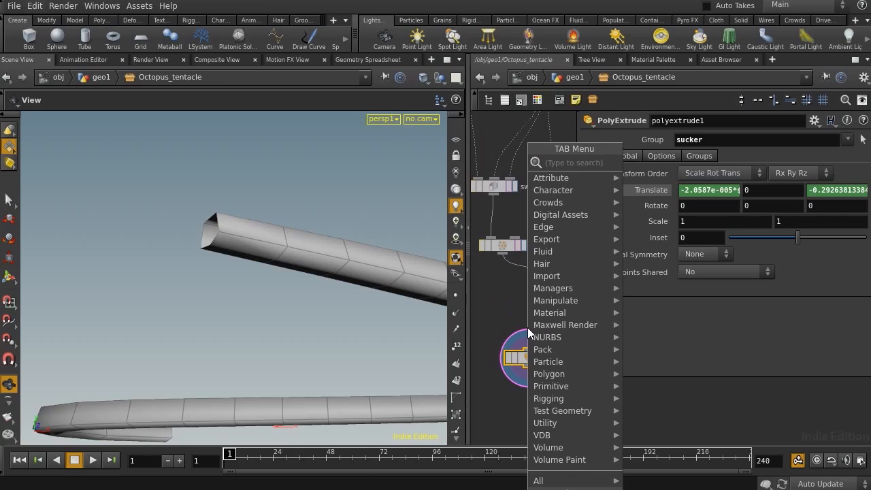
pyautogui.write('pro')
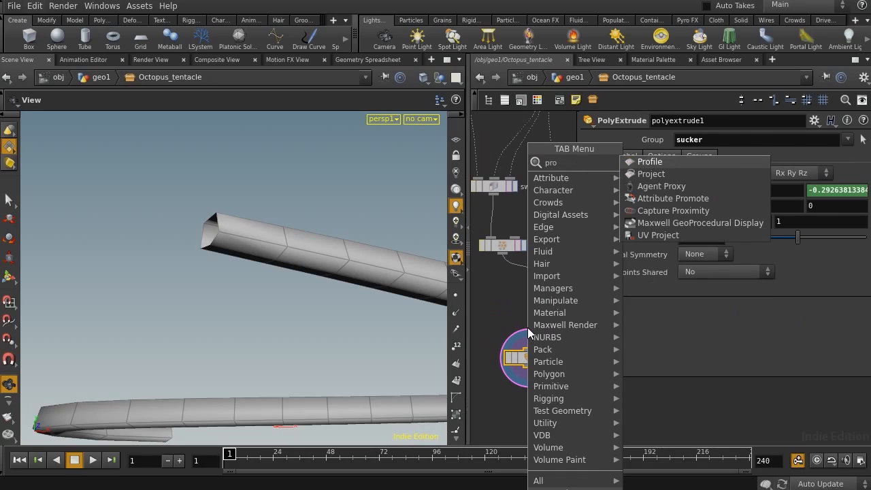
pyautogui.press('Down')
pyautogui.press('Down')
pyautogui.press('Down')
pyautogui.press('Return')
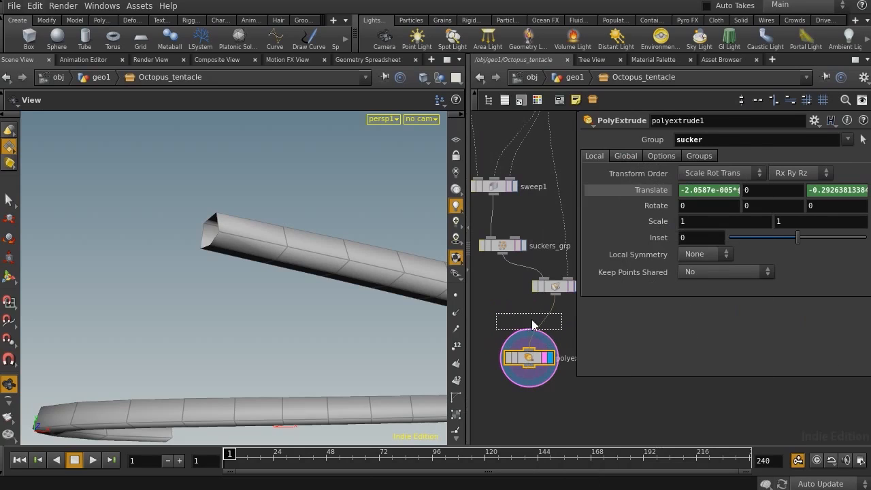
pyautogui.click(532, 325)
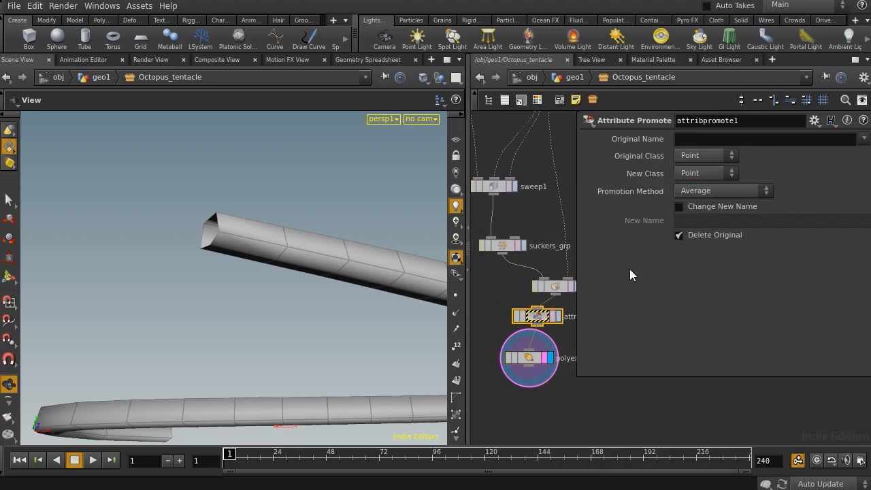
# Set attribpromote1 to promote the point attribute width to Primitive class, with Delete Original turned off
pyautogui.click(707, 173)
pyautogui.click(711, 197)
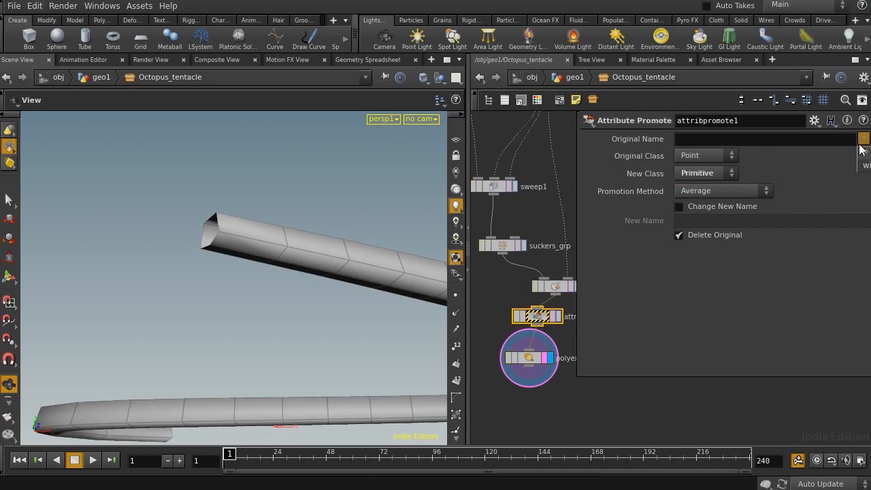
pyautogui.click(864, 165)
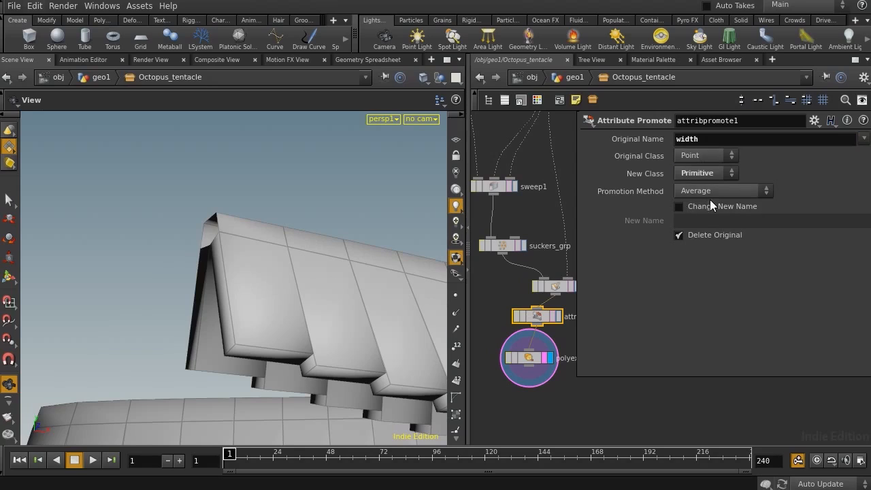
pyautogui.click(680, 237)
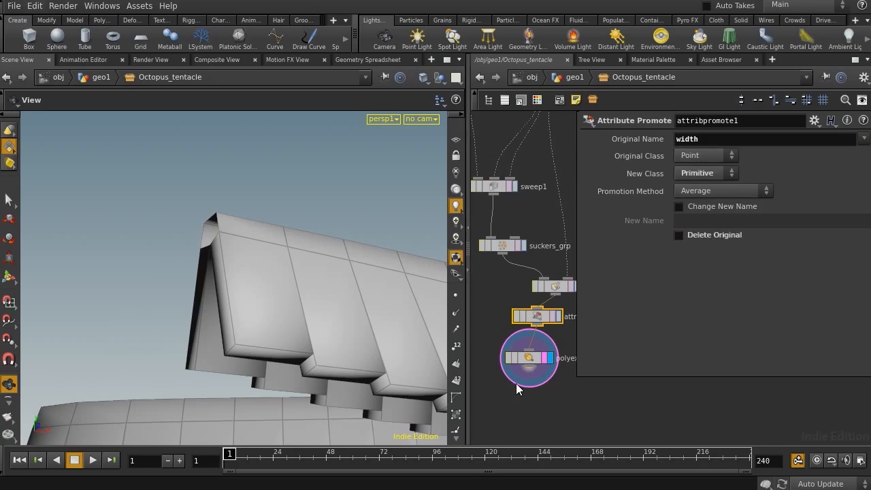
# Change the final multiplier in polyextrude1's Translate X and Z expressions to 2 and set both Scale values to 0.74
pyautogui.click(548, 362)
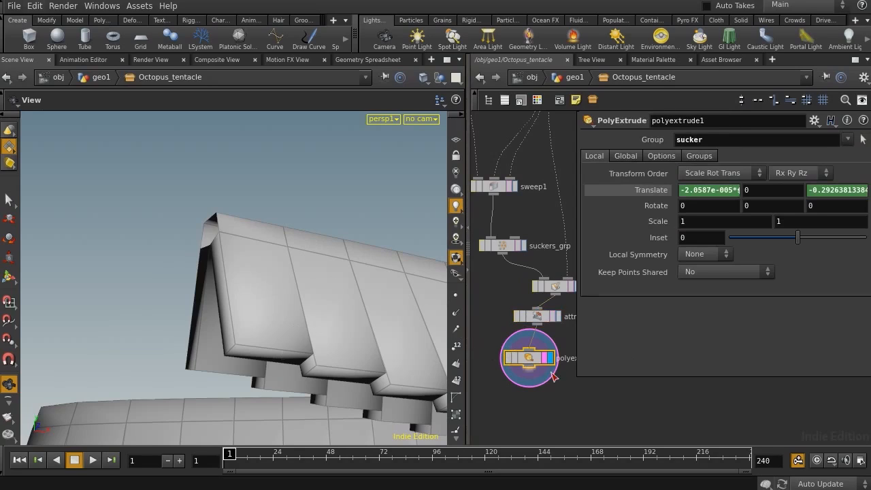
pyautogui.click(720, 190)
pyautogui.moveTo(772, 192); pyautogui.dragTo(762, 194)
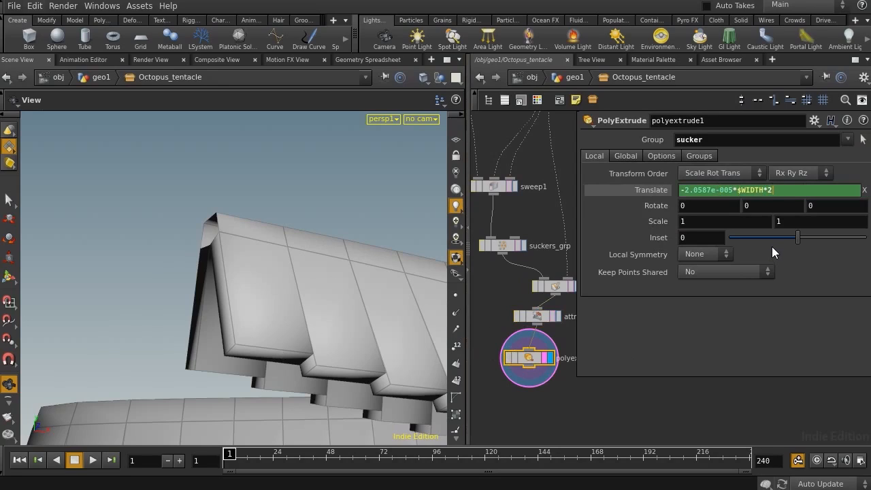
pyautogui.press('Tab')
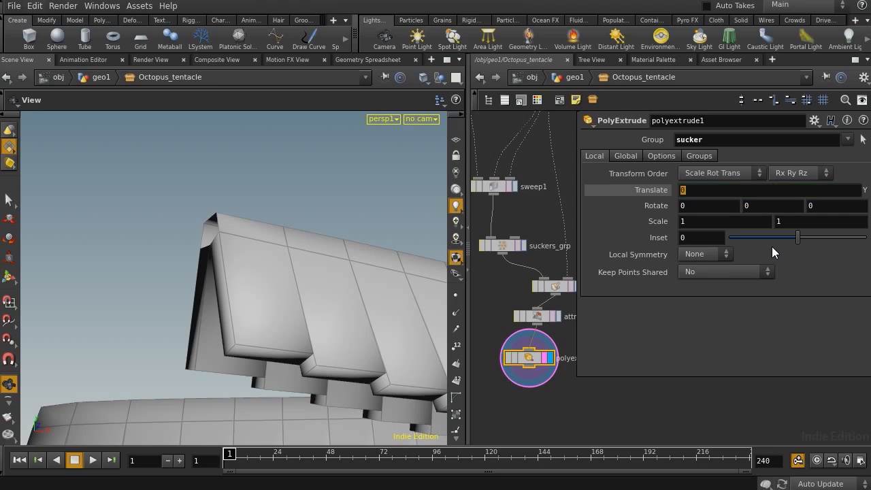
pyautogui.write('-0.29263813384999549*$WIDTH*5')
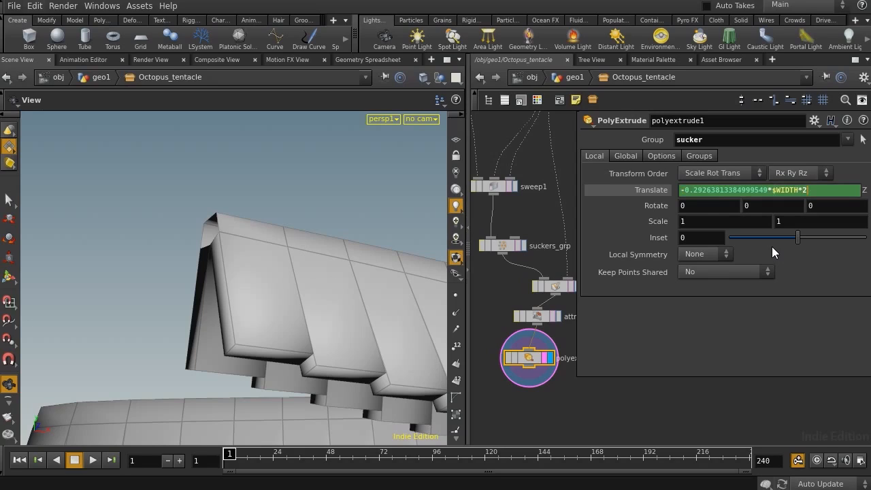
pyautogui.press('Return')
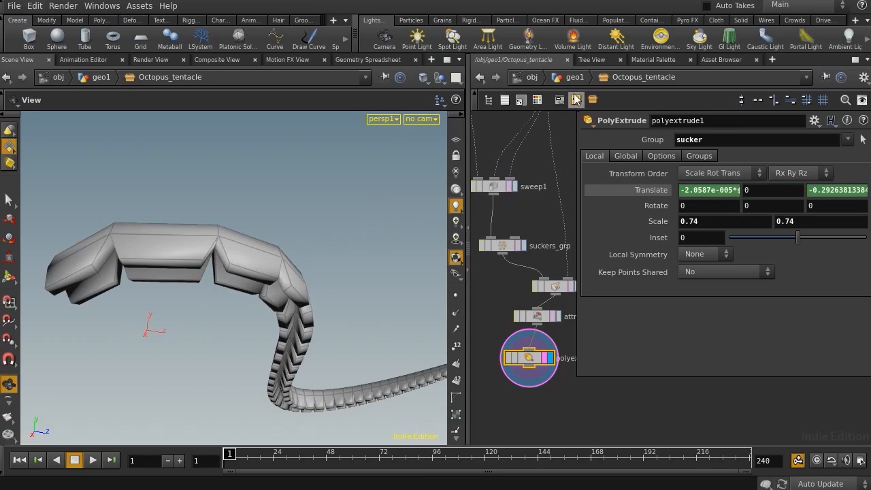
# Go up to geo1 and set the Octopus_tentacle subnetwork's PTNUM to 60
pyautogui.press('u')
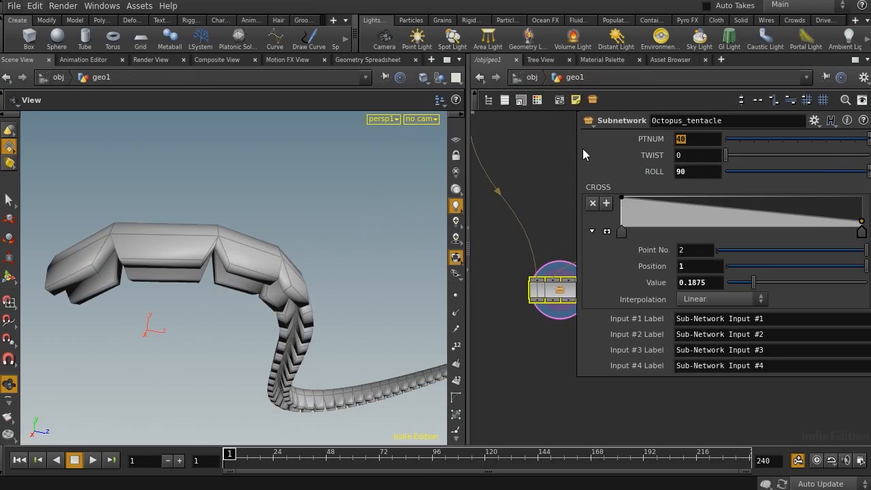
pyautogui.write('60')
pyautogui.press('Return')
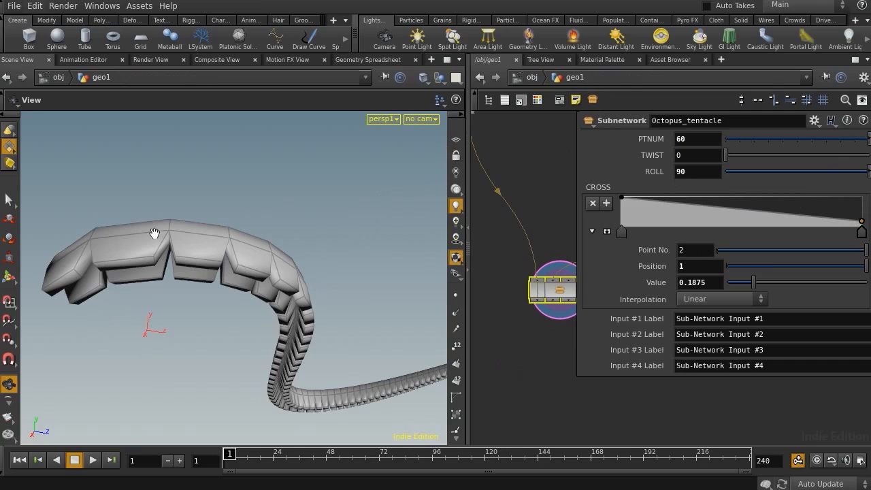
# Inside Octopus_tentacle, set scatter1's Scale Radii By to 6 and its Max Relax Radius to 40
pyautogui.moveTo(534, 238); pyautogui.dragTo(500, 214, button='middle')
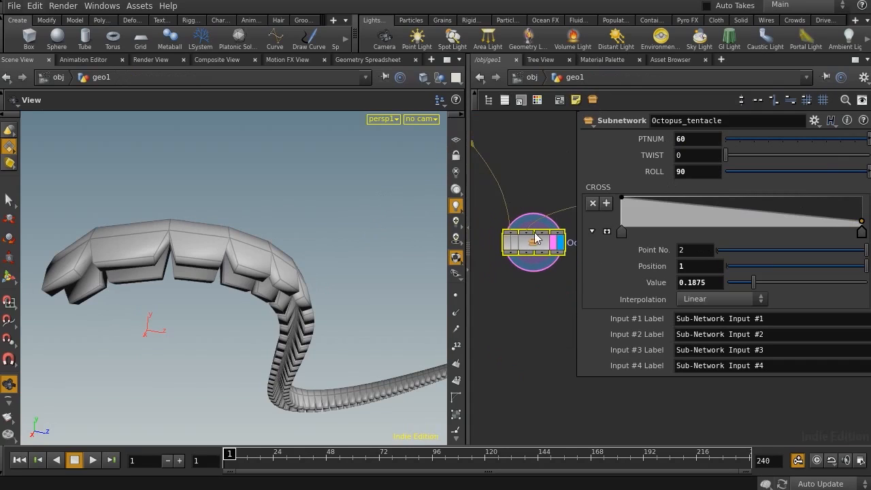
pyautogui.doubleClick(531, 243)
pyautogui.moveTo(563, 340); pyautogui.dragTo(535, 440, button='middle')
pyautogui.moveTo(529, 286); pyautogui.dragTo(499, 401, button='middle')
pyautogui.moveTo(554, 248)
pyautogui.mouseDown(button='middle')
pyautogui.moveTo(538, 296)
pyautogui.moveTo(537, 381)
pyautogui.mouseUp(button='middle')
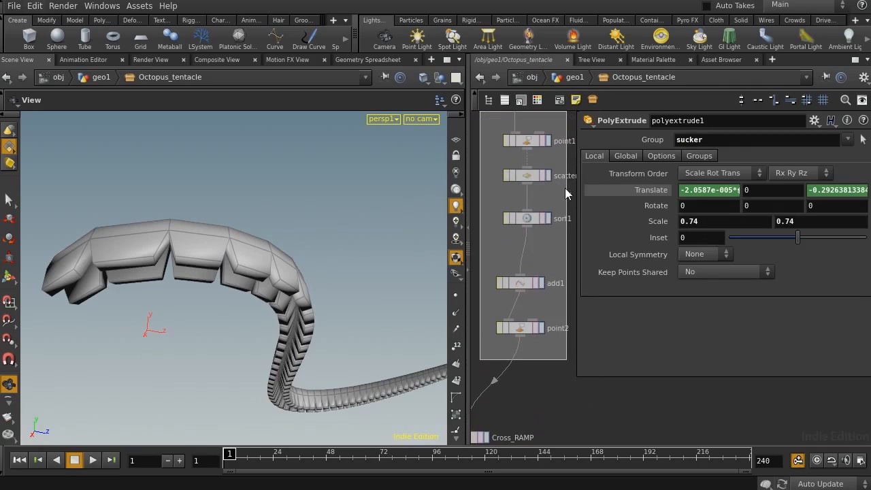
pyautogui.click(537, 175)
pyautogui.moveTo(709, 346); pyautogui.dragTo(615, 344)
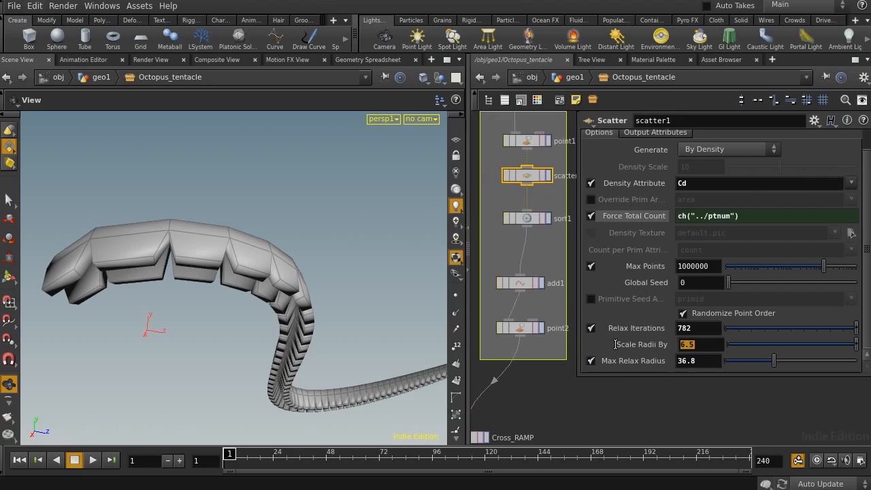
pyautogui.write('6')
pyautogui.press('Return')
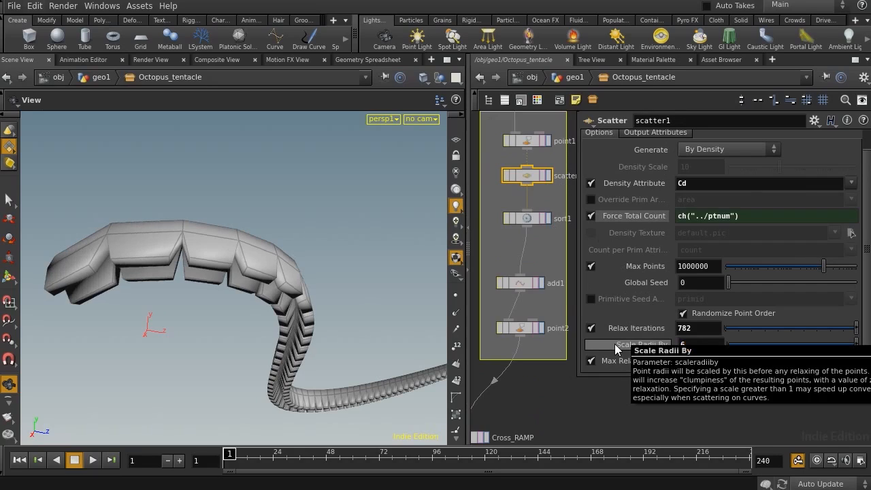
pyautogui.click(687, 361)
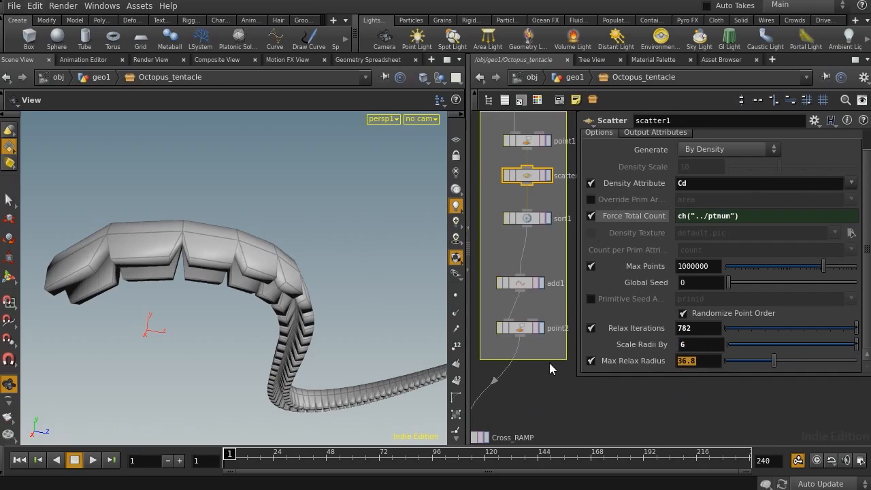
pyautogui.write('40')
pyautogui.press('Return')
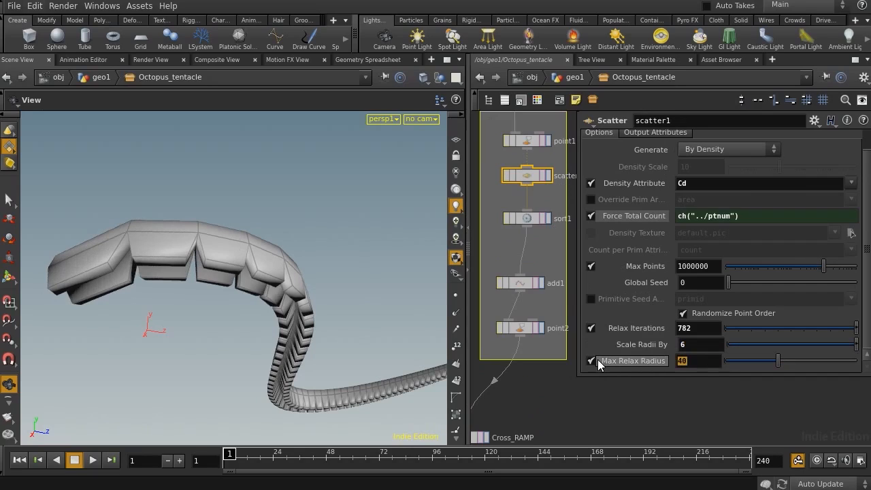
# Set scatter1's Max Relax Radius to 38 after trying 30, and check the segment spacing along the tentacle
pyautogui.write('30')
pyautogui.press('Return')
pyautogui.moveTo(707, 363); pyautogui.dragTo(597, 361)
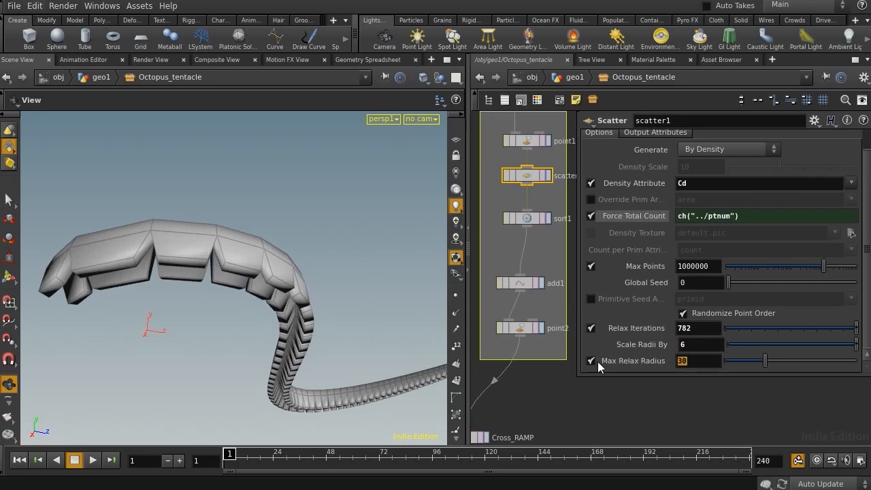
pyautogui.write('38')
pyautogui.press('Return')
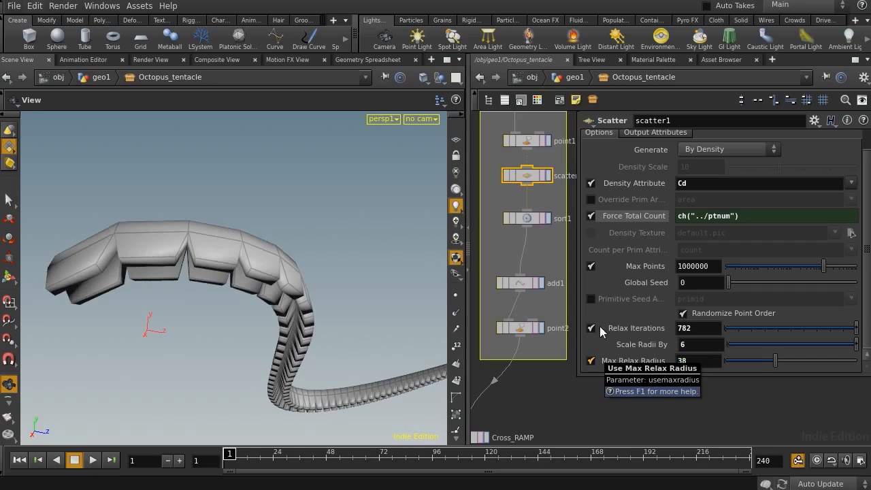
pyautogui.moveTo(230, 321); pyautogui.dragTo(421, 330)
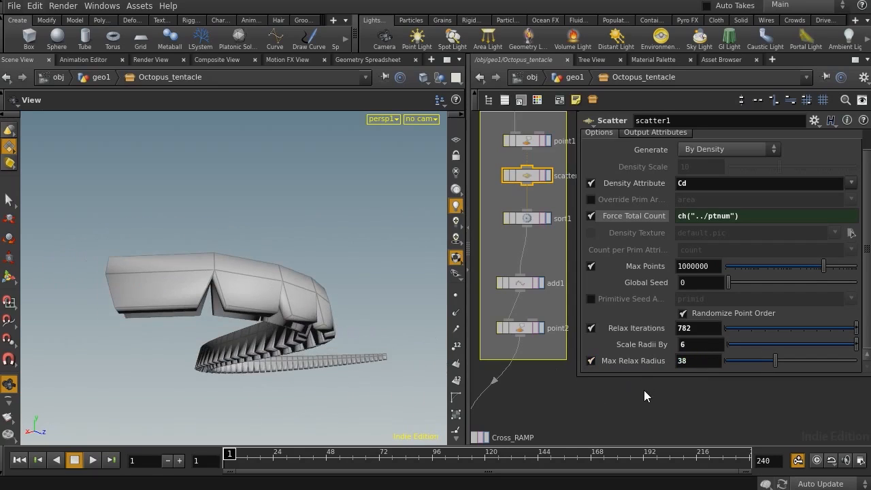
pyautogui.moveTo(262, 352); pyautogui.dragTo(314, 272)
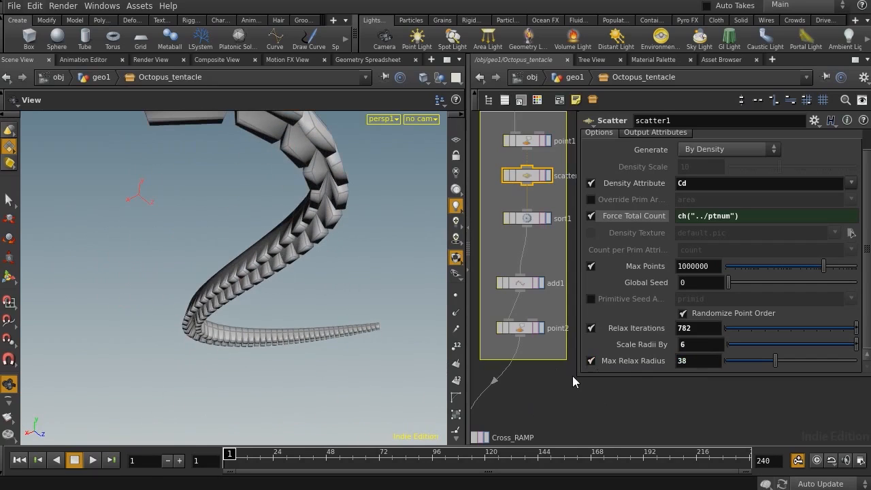
# Select the polyextrude1 node and show its manipulator handles on the tentacle in the viewport
pyautogui.moveTo(577, 378); pyautogui.dragTo(667, 392)
pyautogui.moveTo(561, 387); pyautogui.dragTo(670, 208, button='middle')
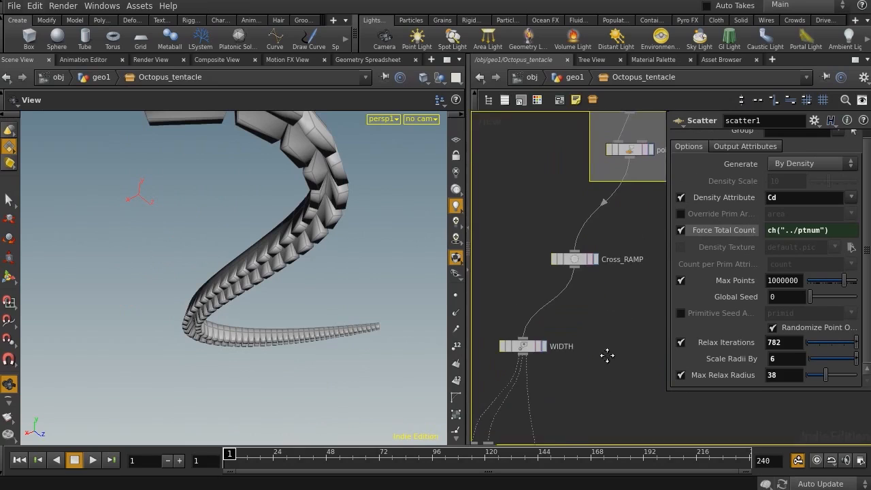
pyautogui.moveTo(607, 355); pyautogui.dragTo(660, 170, button='middle')
pyautogui.moveTo(627, 294); pyautogui.dragTo(629, 131, button='middle')
pyautogui.click(562, 273)
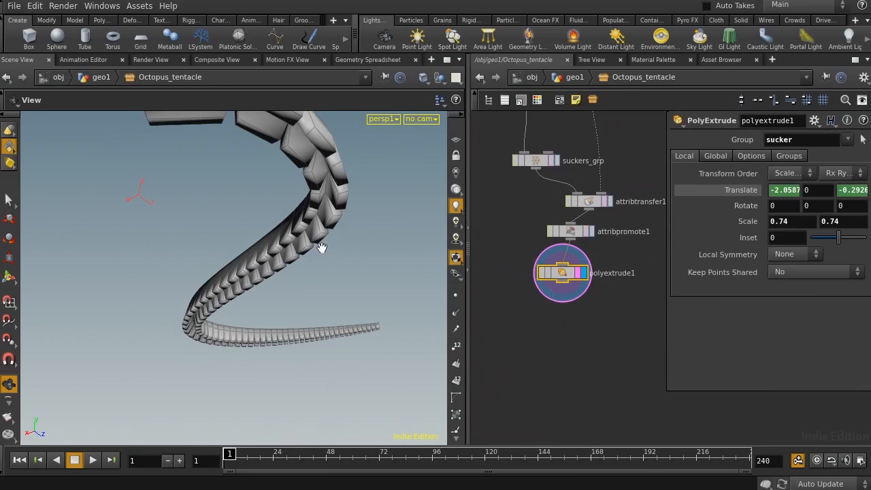
pyautogui.moveTo(309, 266); pyautogui.dragTo(254, 314)
pyautogui.click(7, 275)
pyautogui.moveTo(148, 210); pyautogui.dragTo(114, 204)
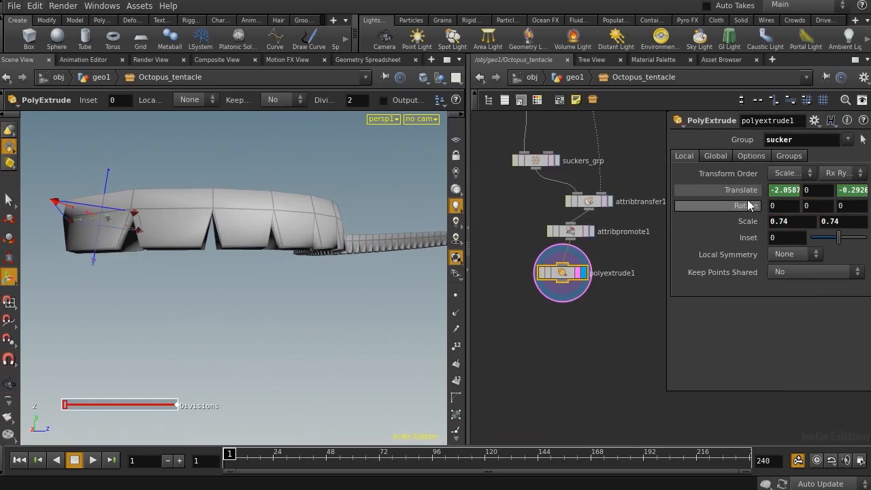
# Remove the *2 multiplier from polyextrude1's Translate X and Translate Z expressions so both end in *$WIDTH
pyautogui.moveTo(671, 397); pyautogui.dragTo(551, 412)
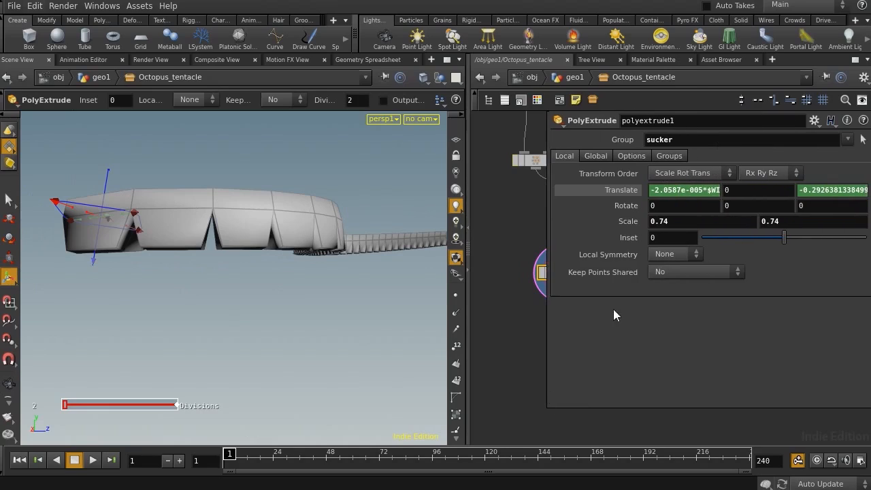
pyautogui.click(692, 193)
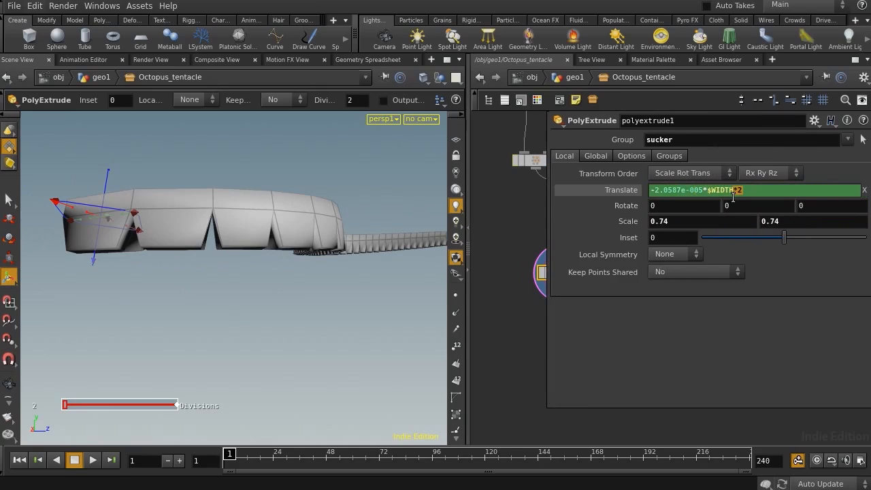
pyautogui.press('BackSpace')
pyautogui.press('Tab')
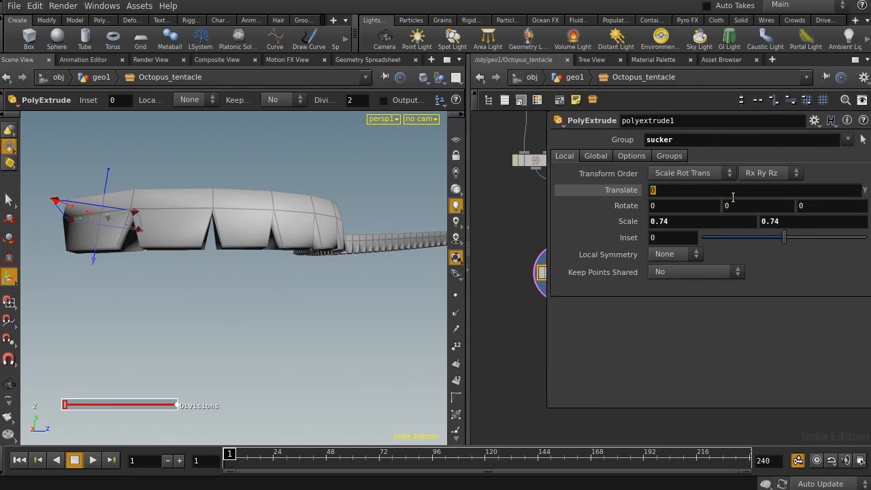
pyautogui.press('Tab')
pyautogui.press('End')
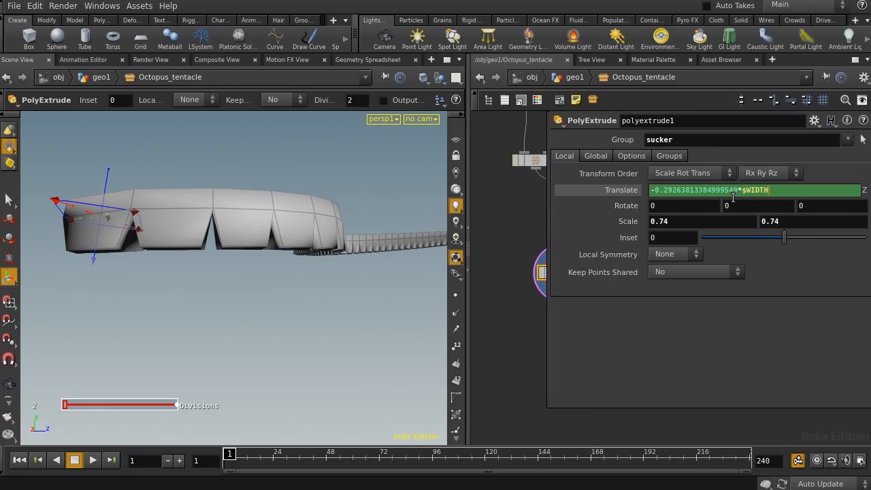
pyautogui.press('Return')
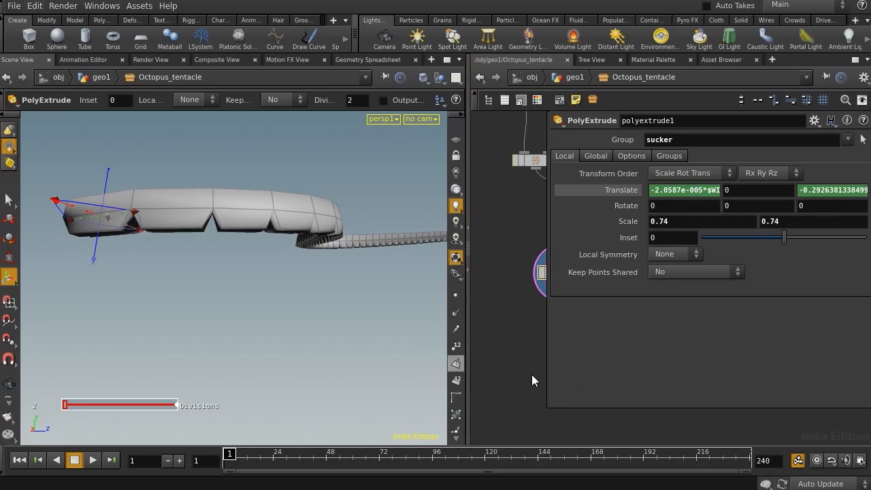
pyautogui.moveTo(548, 407); pyautogui.dragTo(662, 393)
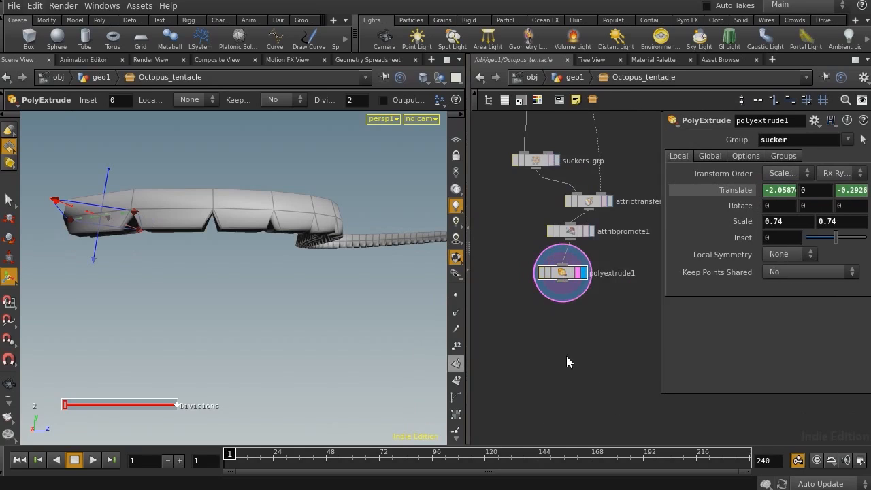
# Enable Create Output Groups on polyextrude1, keeping extrudeFront as Front Group and emptying the Back Group and Side Group names
pyautogui.keyDown('alt'); pyautogui.moveTo(128, 256); pyautogui.dragTo(162, 260); pyautogui.keyUp('alt')
pyautogui.press('Return')
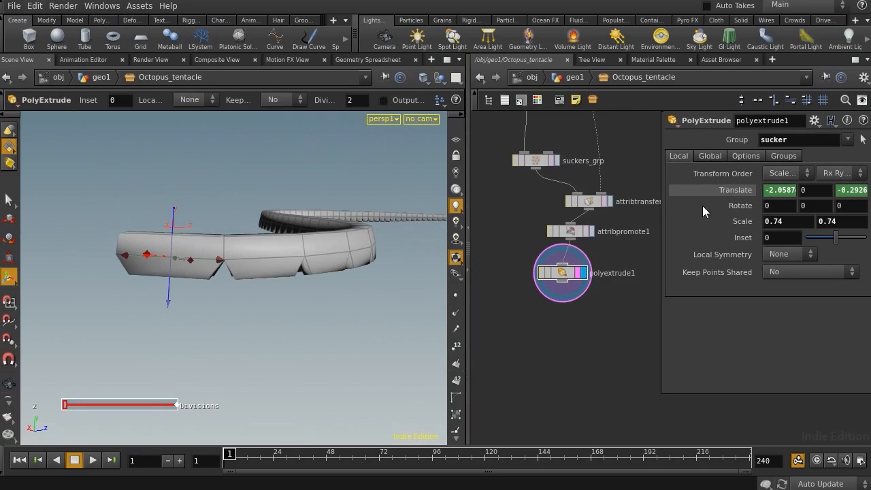
pyautogui.click(783, 157)
pyautogui.click(784, 173)
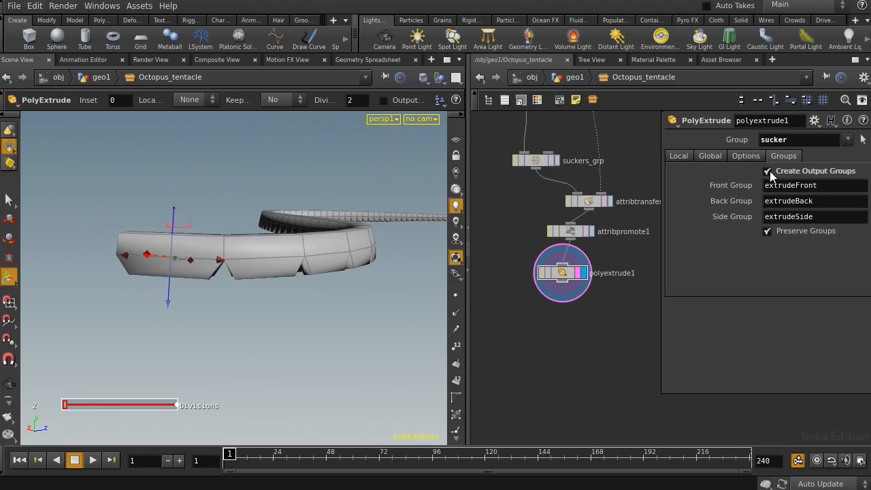
pyautogui.doubleClick(826, 203)
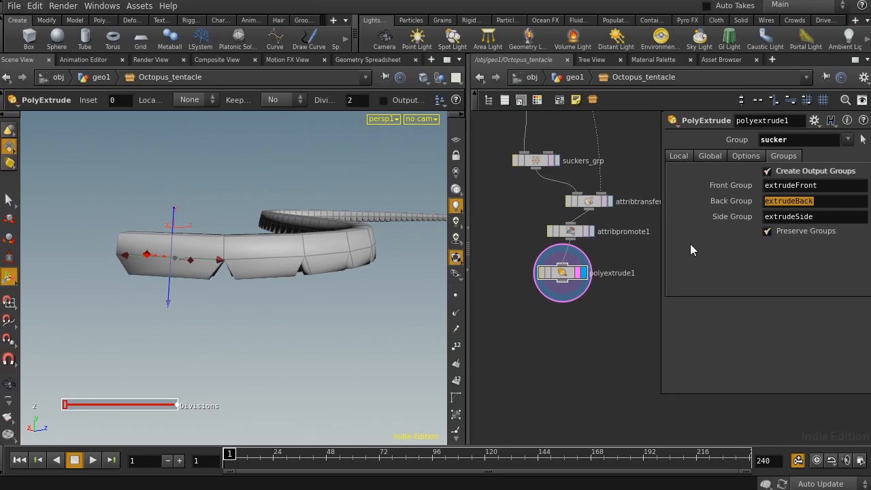
pyautogui.press('BackSpace')
pyautogui.press('Tab')
pyautogui.press('BackSpace')
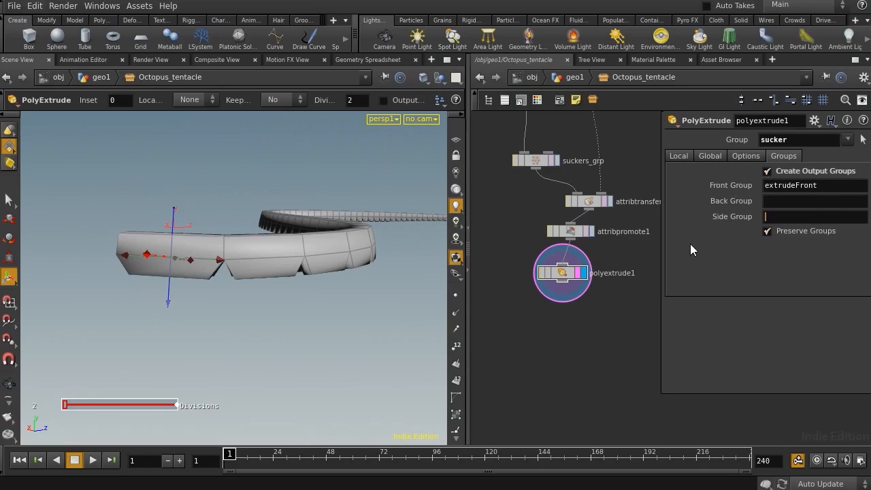
# Move polyextrude1 farther below attribpromote1 and widen the network pane to make room for more nodes
pyautogui.moveTo(588, 354); pyautogui.dragTo(548, 284, button='middle')
pyautogui.moveTo(532, 203); pyautogui.dragTo(537, 313)
pyautogui.moveTo(573, 243); pyautogui.dragTo(579, 148, button='middle')
pyautogui.moveTo(560, 267); pyautogui.dragTo(577, 236, button='middle')
pyautogui.scroll(2, 578, 237)
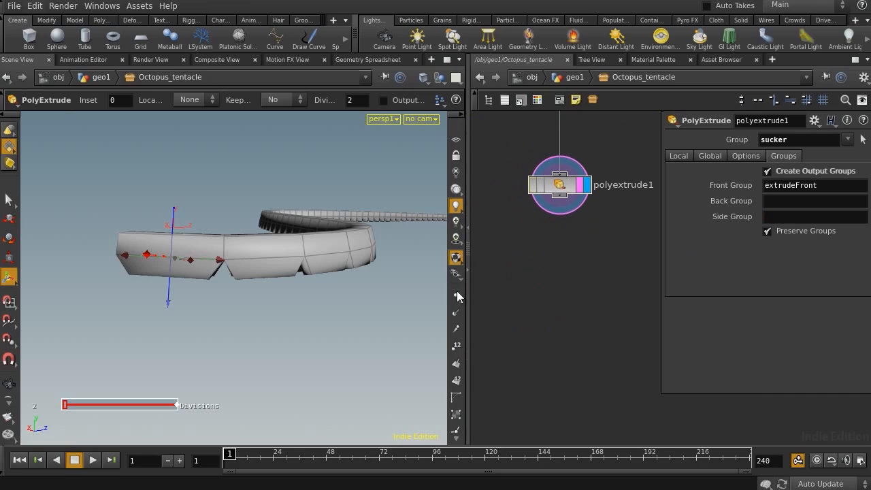
pyautogui.moveTo(468, 293); pyautogui.dragTo(422, 290)
pyautogui.moveTo(531, 272); pyautogui.dragTo(516, 409, button='middle')
pyautogui.moveTo(549, 217); pyautogui.dragTo(536, 324, button='middle')
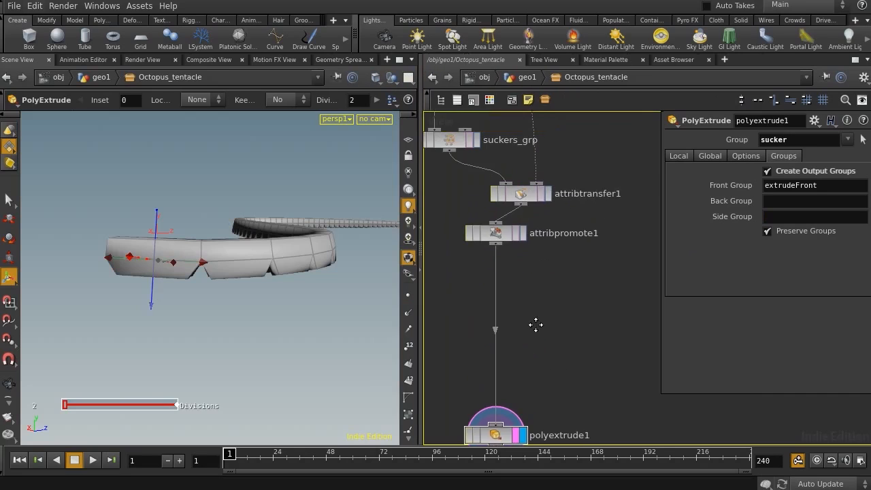
pyautogui.moveTo(447, 274); pyautogui.dragTo(487, 171, button='middle')
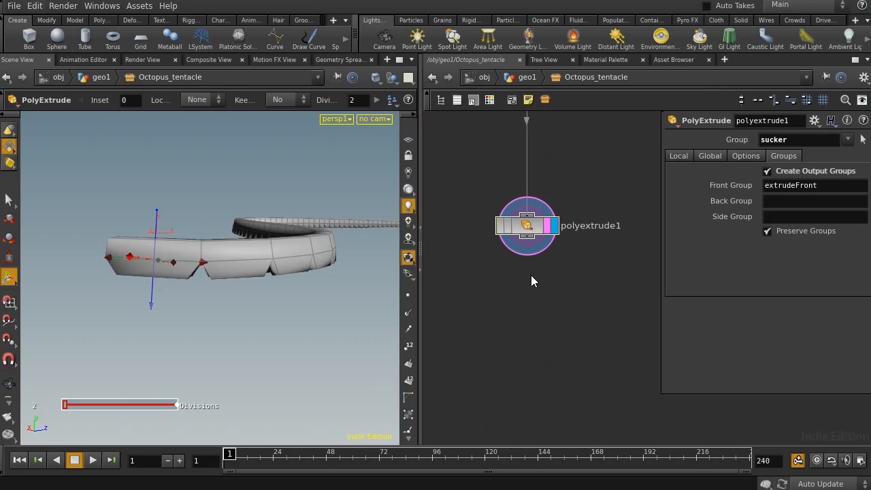
# Add a second PolyExtrude node below polyextrude1, wire polyextrude1's output into it, and display it
pyautogui.press('Tab')
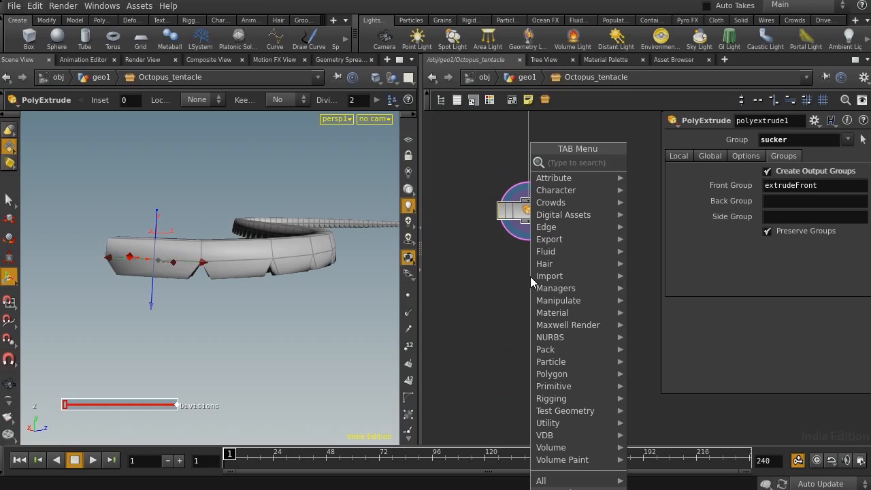
pyautogui.write('pol')
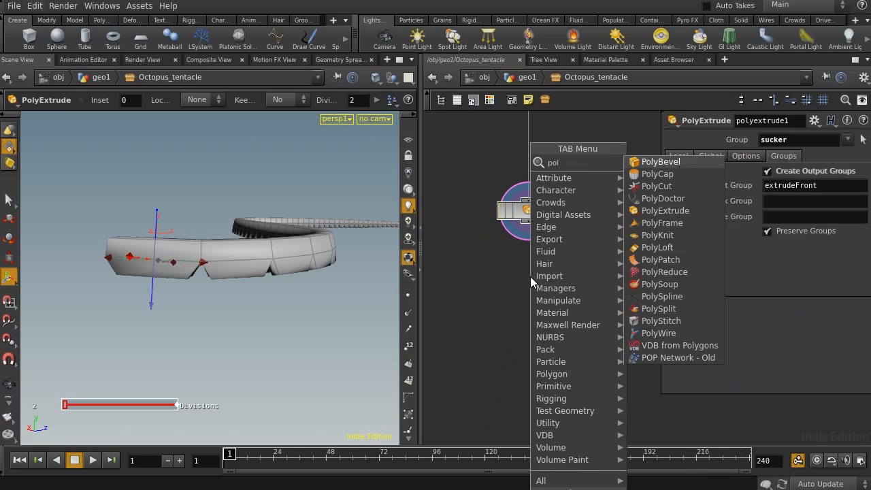
pyautogui.press('Down')
pyautogui.press('Down')
pyautogui.press('Down')
pyautogui.press('Down')
pyautogui.press('Return')
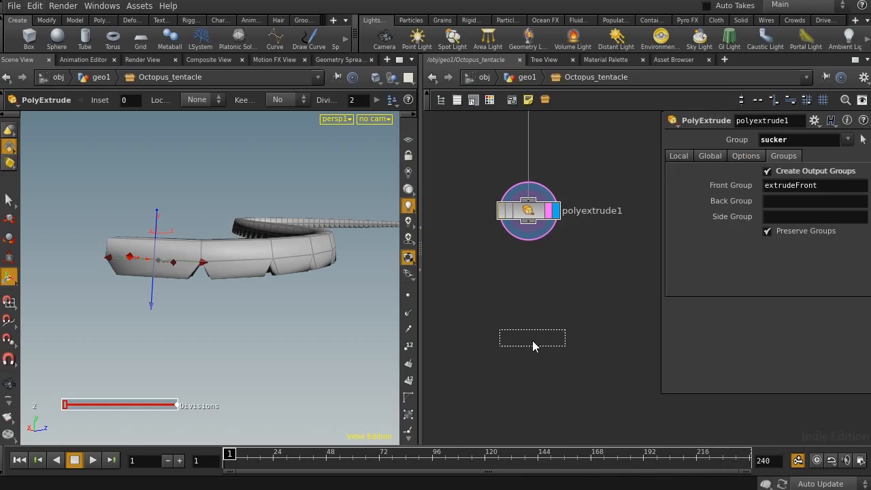
pyautogui.click(532, 346)
pyautogui.moveTo(527, 234); pyautogui.dragTo(532, 344)
pyautogui.click(559, 355)
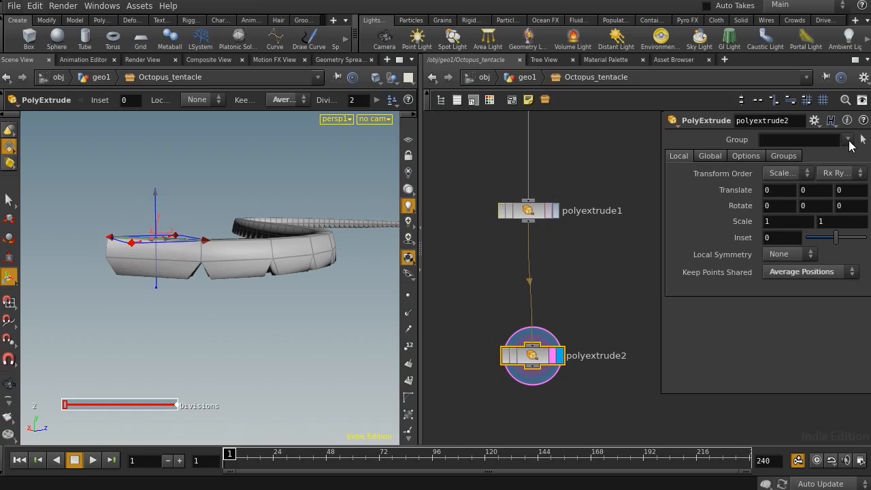
# Restrict polyextrude2 to the extrudeFront group and shrink the extruded sucker faces to a scale of about 0.57
pyautogui.click(848, 139)
pyautogui.click(861, 156)
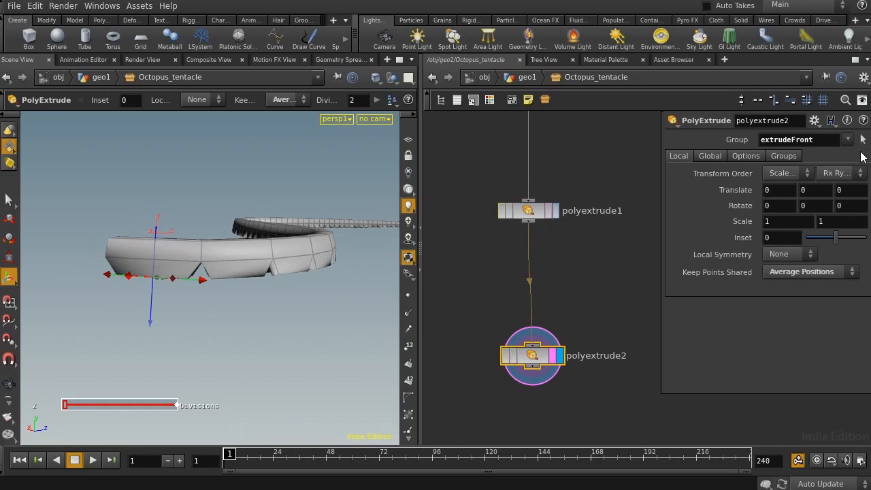
pyautogui.press('Escape')
pyautogui.moveTo(246, 366); pyautogui.dragTo(265, 279)
pyautogui.moveTo(266, 279); pyautogui.dragTo(312, 238, button='right')
pyautogui.moveTo(303, 245); pyautogui.dragTo(256, 301, button='middle')
pyautogui.moveTo(257, 302); pyautogui.dragTo(252, 245)
pyautogui.moveTo(249, 264); pyautogui.dragTo(229, 298, button='middle')
pyautogui.moveTo(228, 298); pyautogui.dragTo(228, 274)
pyautogui.moveTo(228, 274); pyautogui.dragTo(225, 309, button='middle')
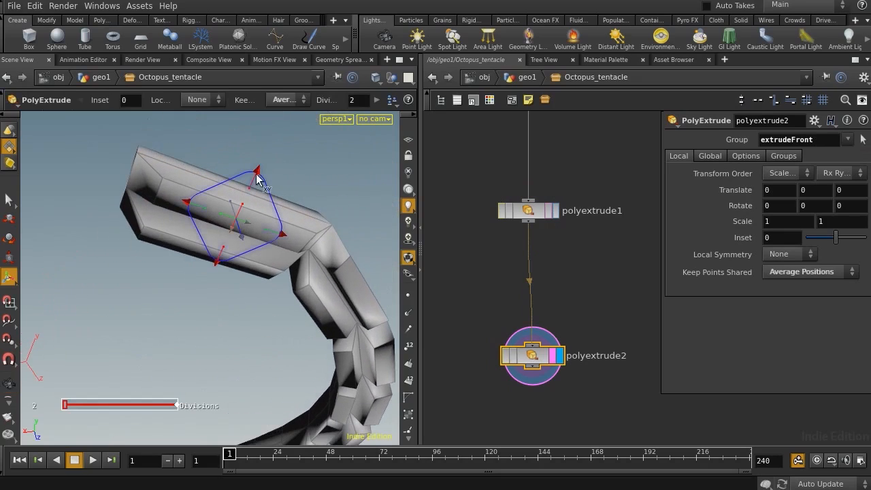
pyautogui.moveTo(256, 170); pyautogui.dragTo(245, 195)
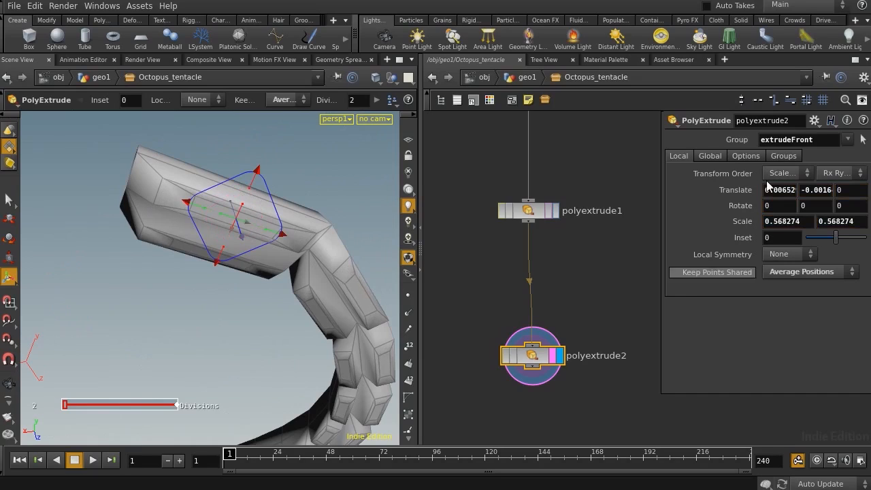
# Enable Create Output Groups on polyextrude2 and empty its Side Group and Back Group names, keeping extrudeFront as Front Group
pyautogui.click(784, 157)
pyautogui.click(774, 172)
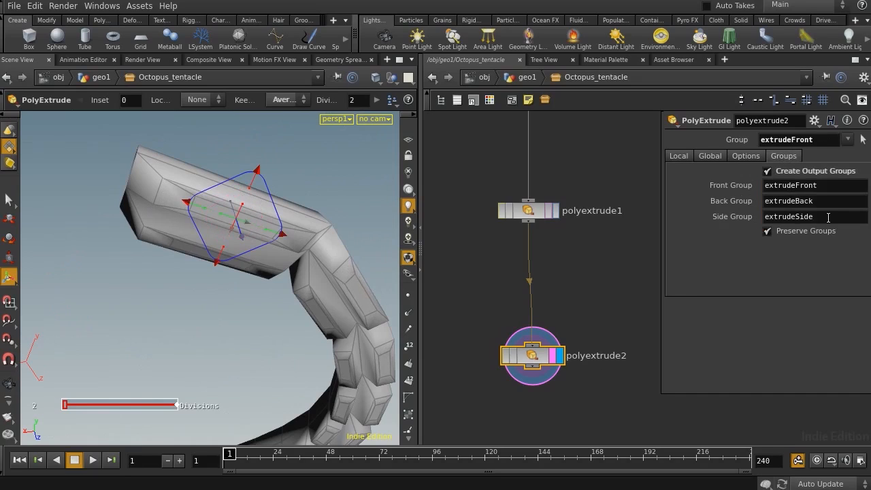
pyautogui.moveTo(815, 216); pyautogui.dragTo(663, 217)
pyautogui.press('BackSpace')
pyautogui.moveTo(821, 201); pyautogui.dragTo(749, 201)
pyautogui.press('BackSpace')
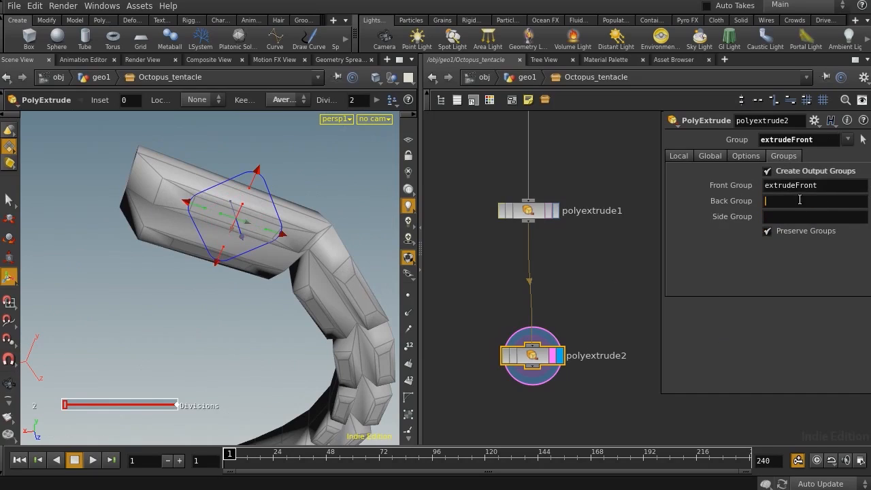
# Add a third PolyExtrude node below polyextrude2, wire polyextrude2's output into it, and display it
pyautogui.moveTo(600, 338); pyautogui.dragTo(619, 187, button='middle')
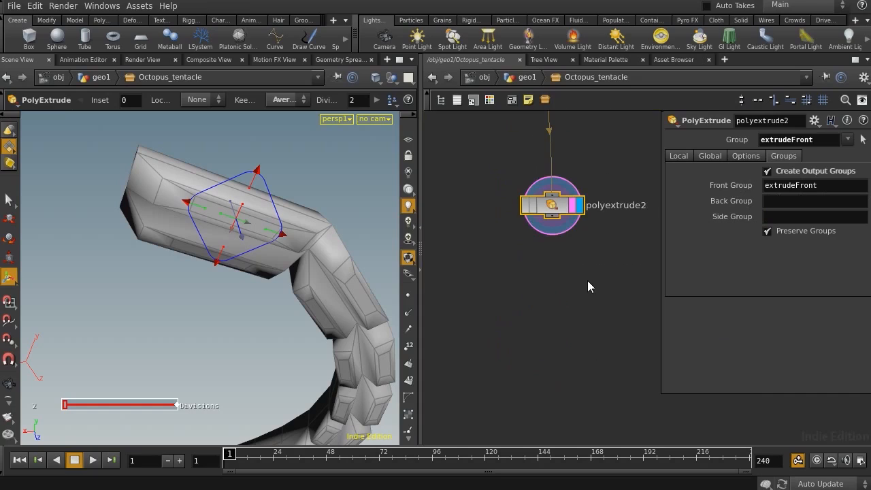
pyautogui.moveTo(565, 336); pyautogui.dragTo(532, 315, button='middle')
pyautogui.press('Tab')
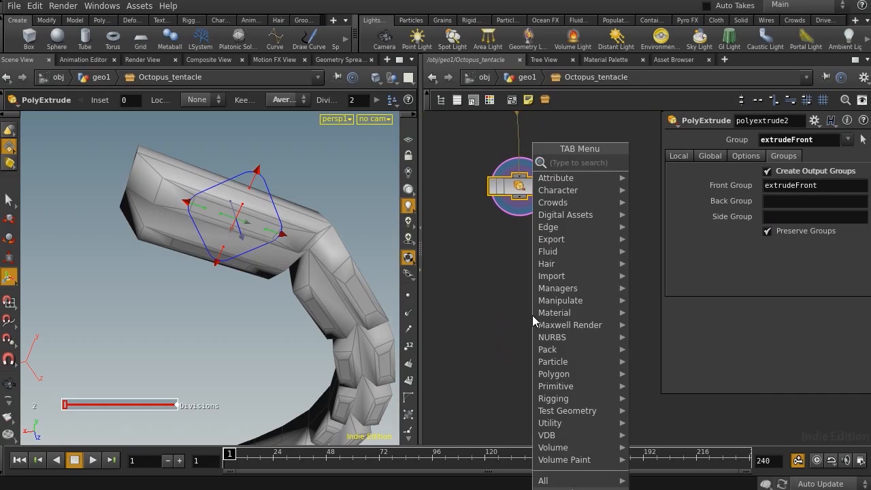
pyautogui.write('pol')
pyautogui.press('Down')
pyautogui.press('Down')
pyautogui.press('Down')
pyautogui.press('Down')
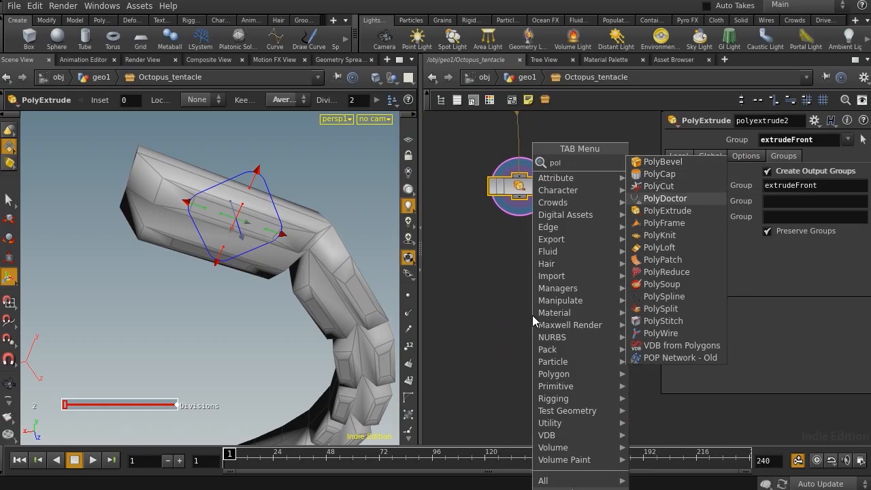
pyautogui.press('Return')
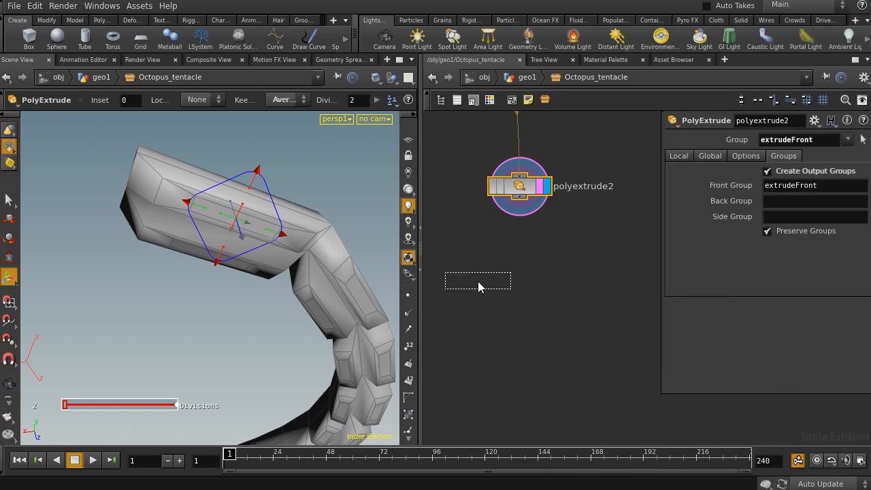
pyautogui.click(528, 295)
pyautogui.moveTo(519, 197); pyautogui.dragTo(528, 285)
pyautogui.click(556, 294)
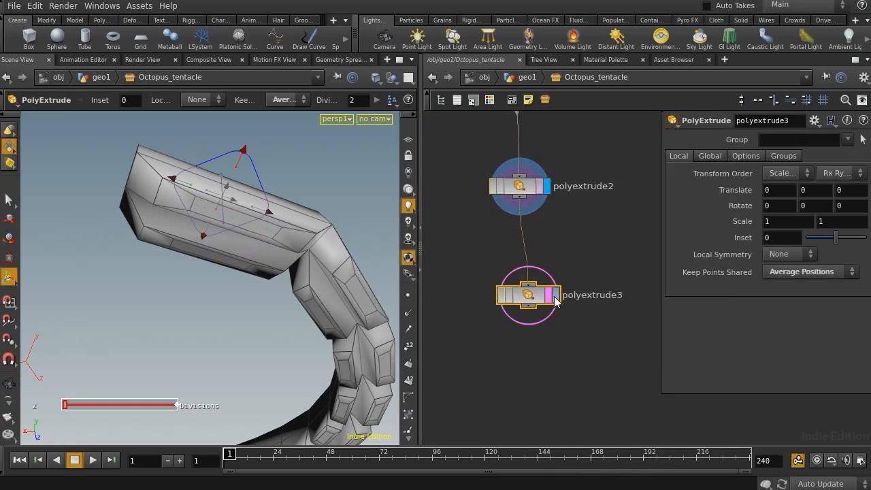
# Restrict polyextrude3 to the extrudeFront group and extrude the sucker faces about 0.12 along local Z
pyautogui.click(848, 141)
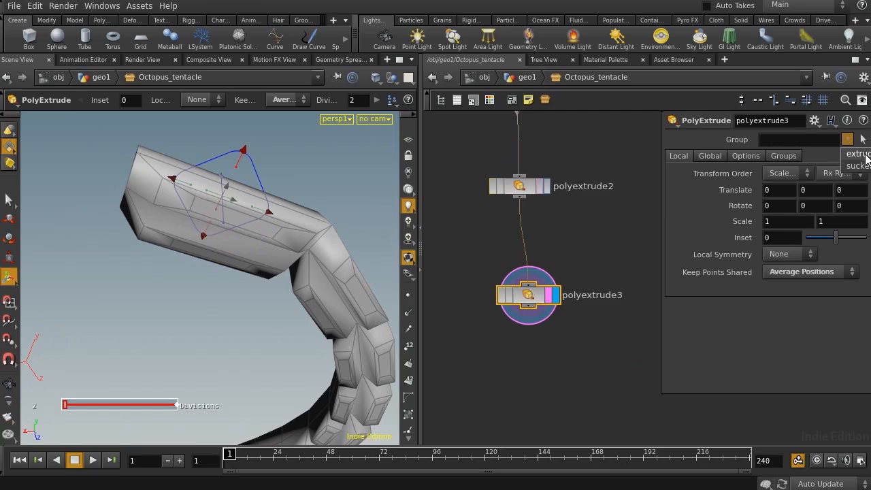
pyautogui.click(859, 164)
pyautogui.keyDown('alt'); pyautogui.moveTo(255, 231); pyautogui.dragTo(249, 243); pyautogui.keyUp('alt')
pyautogui.keyDown('alt'); pyautogui.moveTo(249, 243); pyautogui.dragTo(299, 204, button='middle'); pyautogui.keyUp('alt')
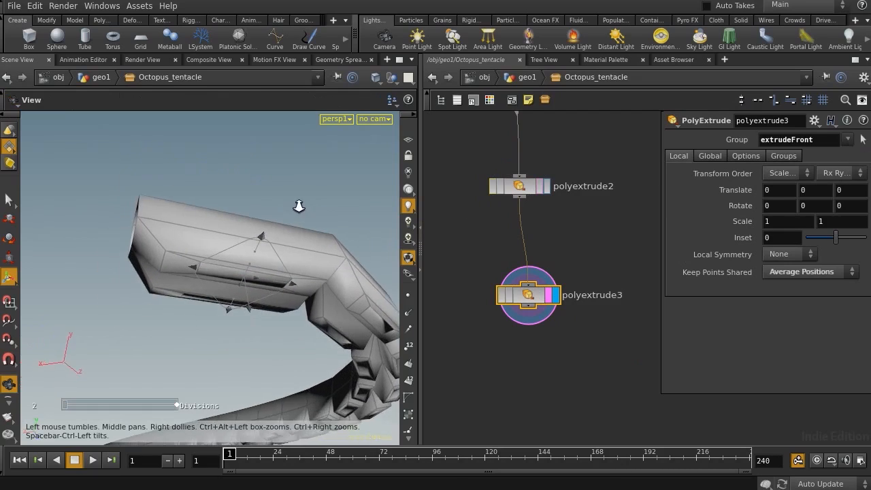
pyautogui.keyDown('alt'); pyautogui.moveTo(299, 205); pyautogui.dragTo(269, 293, button='right'); pyautogui.keyUp('alt')
pyautogui.moveTo(272, 293); pyautogui.dragTo(270, 273)
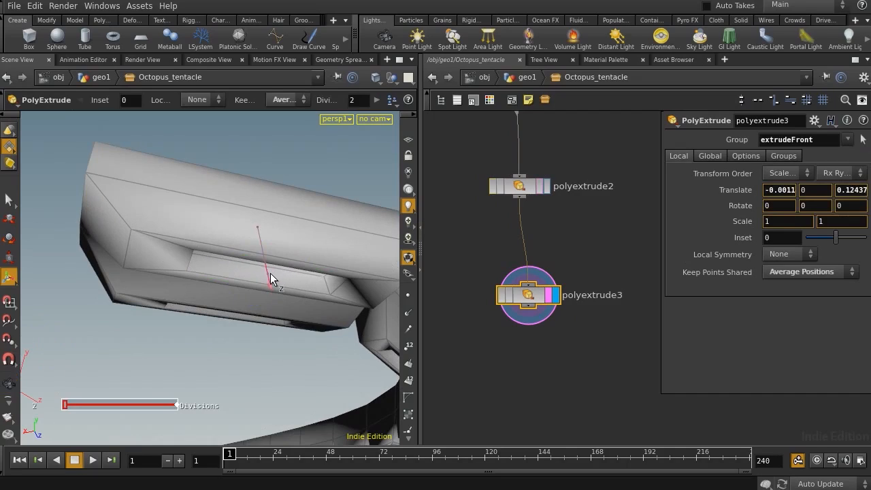
pyautogui.moveTo(270, 272); pyautogui.dragTo(271, 272)
# Set the Divisions of polyextrude2 to 3
pyautogui.click(524, 185)
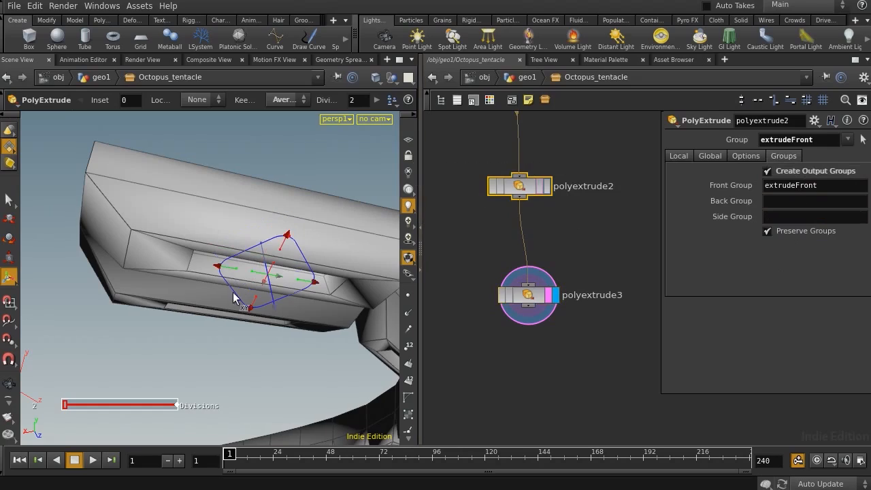
pyautogui.click(709, 156)
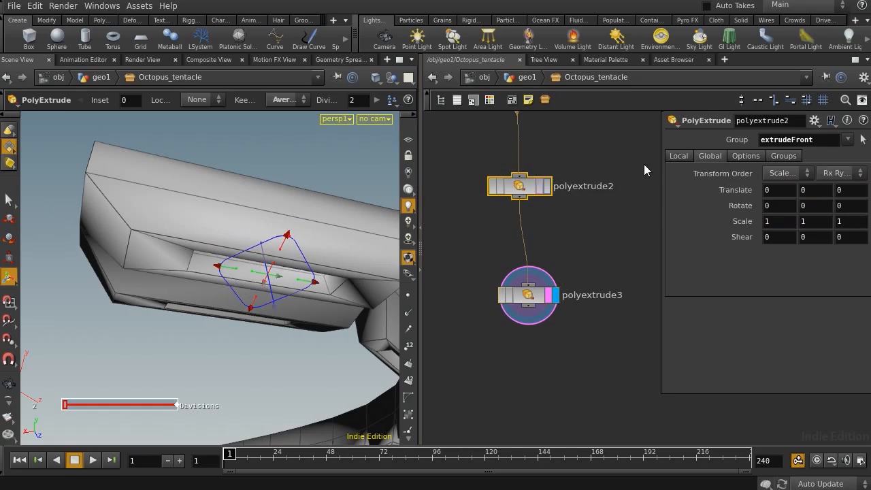
pyautogui.click(677, 155)
pyautogui.click(746, 156)
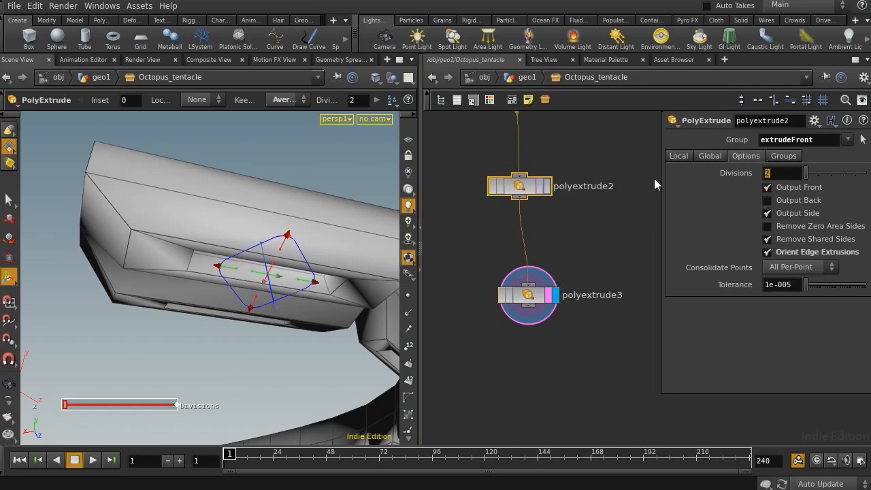
pyautogui.write('3')
pyautogui.press('Return')
# Set the Divisions of polyextrude3 to 3
pyautogui.click(519, 294)
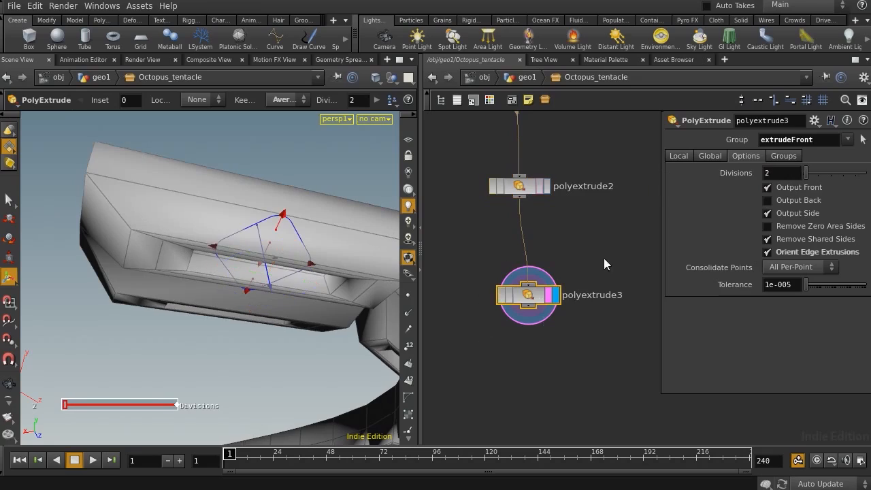
pyautogui.click(746, 156)
pyautogui.write('3')
pyautogui.press('Return')
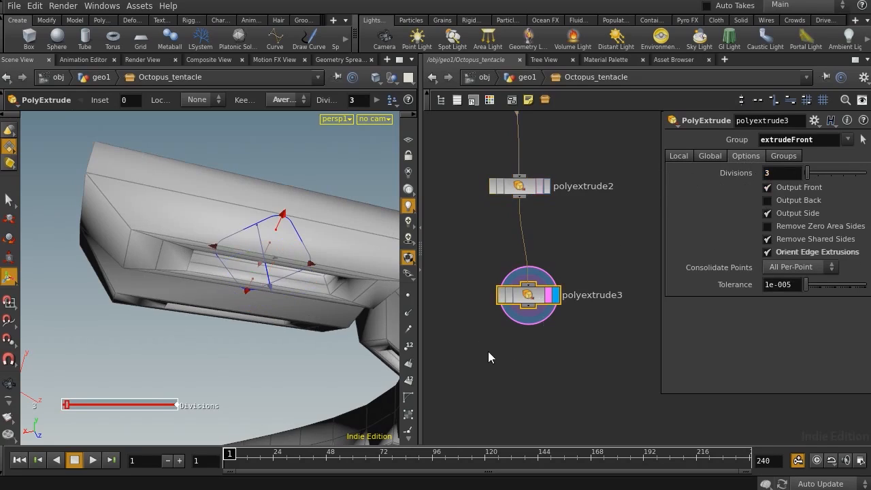
# Enable Create Output Groups on polyextrude3 and empty its Side Group and Back Group names, keeping extrudeFront as Front Group
pyautogui.moveTo(494, 288); pyautogui.dragTo(490, 189, button='middle')
pyautogui.click(783, 156)
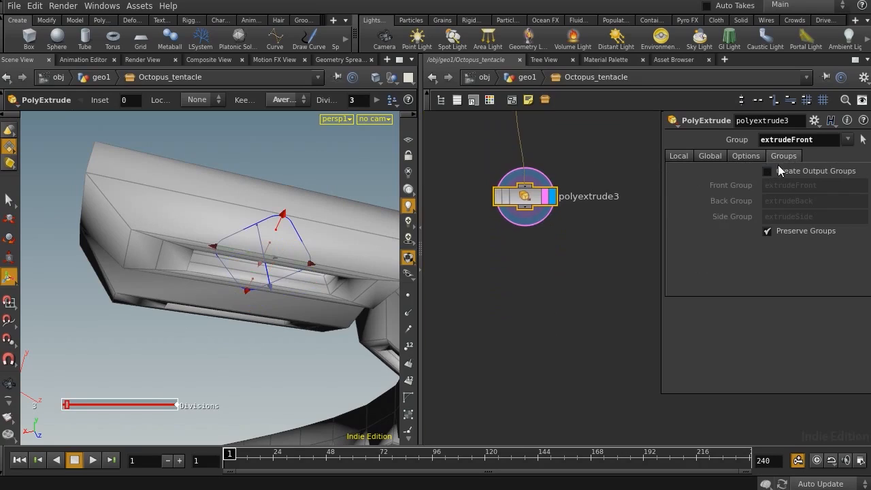
pyautogui.click(781, 170)
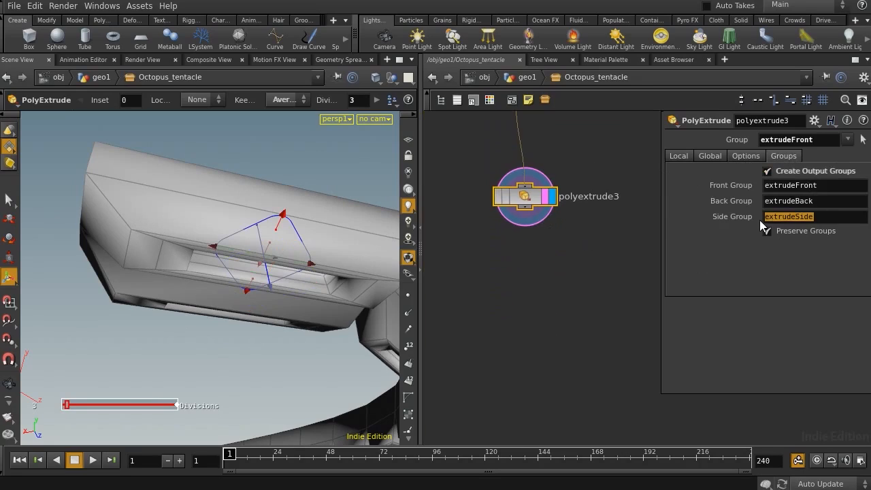
pyautogui.press('BackSpace')
pyautogui.moveTo(836, 201); pyautogui.dragTo(701, 200)
pyautogui.press('BackSpace')
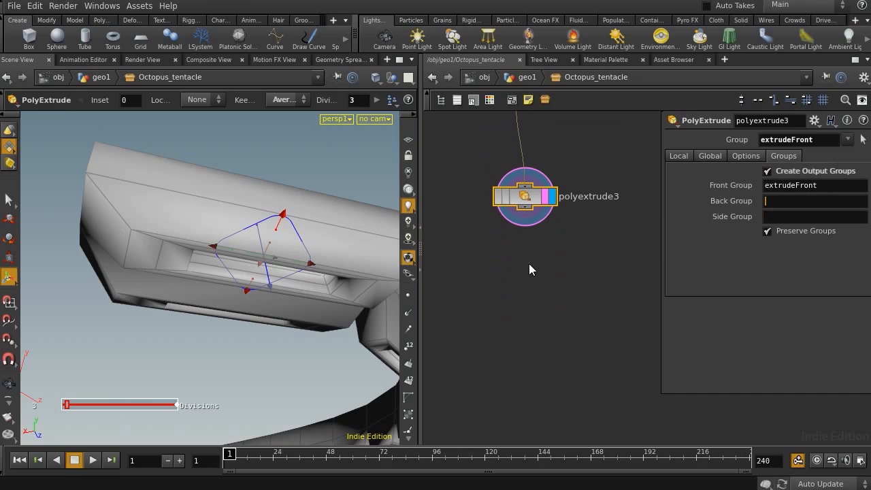
# Add a fourth PolyExtrude node below polyextrude3, wire polyextrude3's output into it, and display it
pyautogui.moveTo(459, 247); pyautogui.dragTo(572, 143)
pyautogui.moveTo(560, 302); pyautogui.dragTo(566, 274, button='middle')
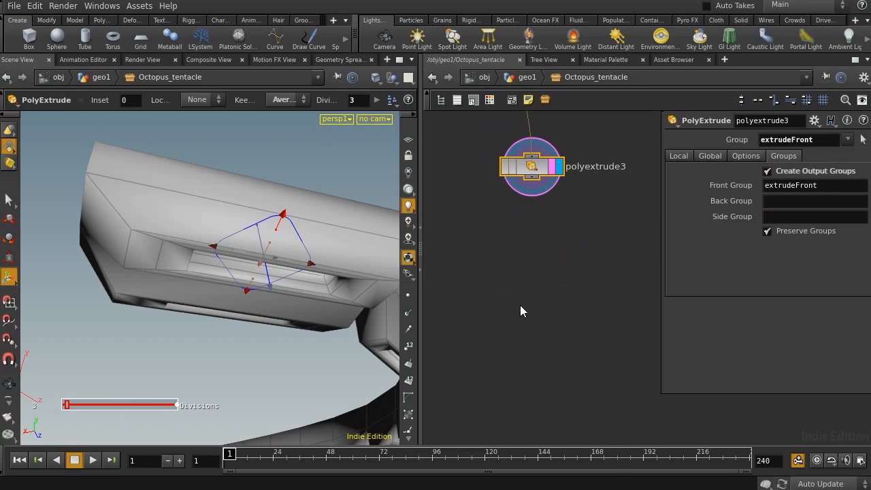
pyautogui.press('Tab')
pyautogui.write('pol')
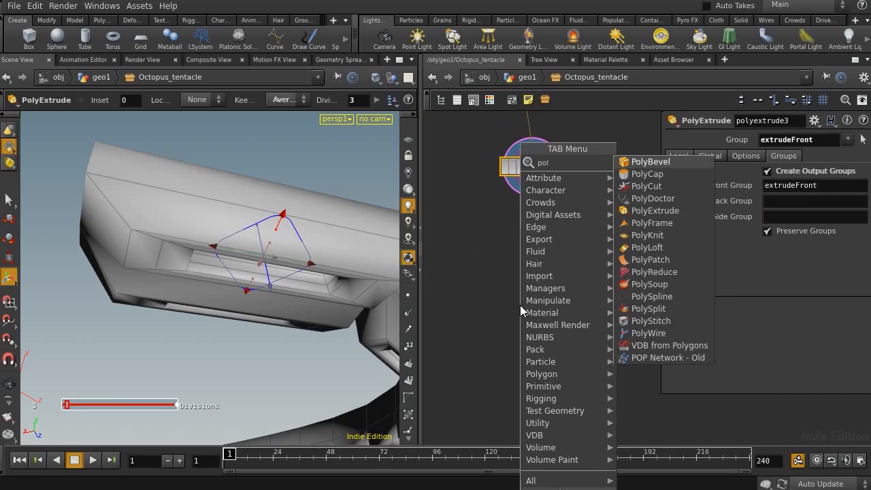
pyautogui.press('Down')
pyautogui.press('Down')
pyautogui.press('Down')
pyautogui.press('Down')
pyautogui.press('Down')
pyautogui.press('Up')
pyautogui.press('Return')
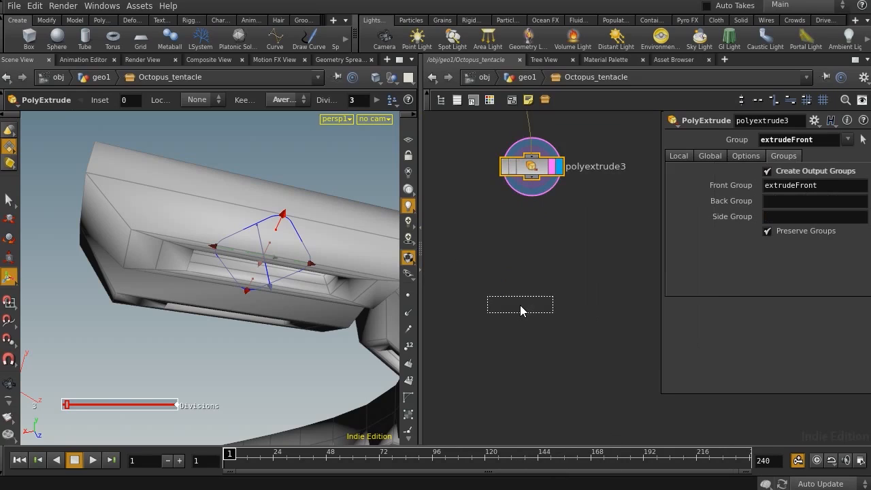
pyautogui.click(541, 303)
pyautogui.moveTo(532, 178); pyautogui.dragTo(541, 292)
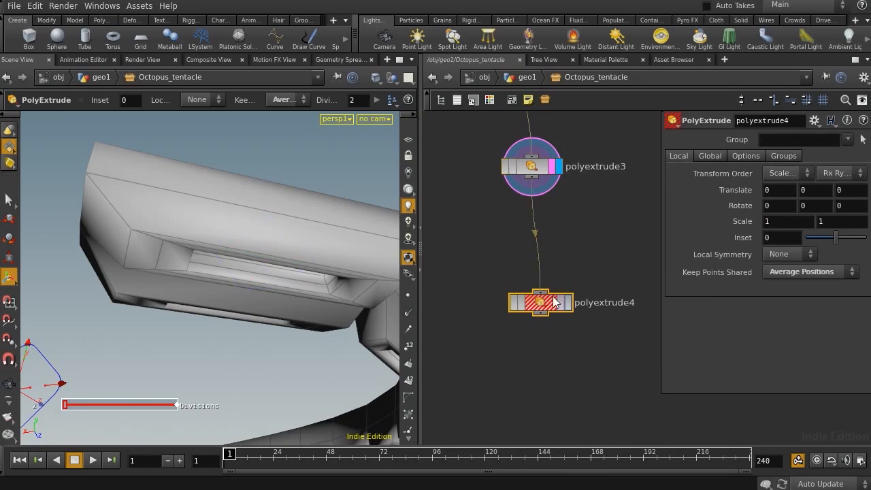
pyautogui.click(568, 304)
# Restrict polyextrude4 to the extrudeFront group, move the sucker faces about -0.087 along local Z, and shrink them
pyautogui.click(847, 139)
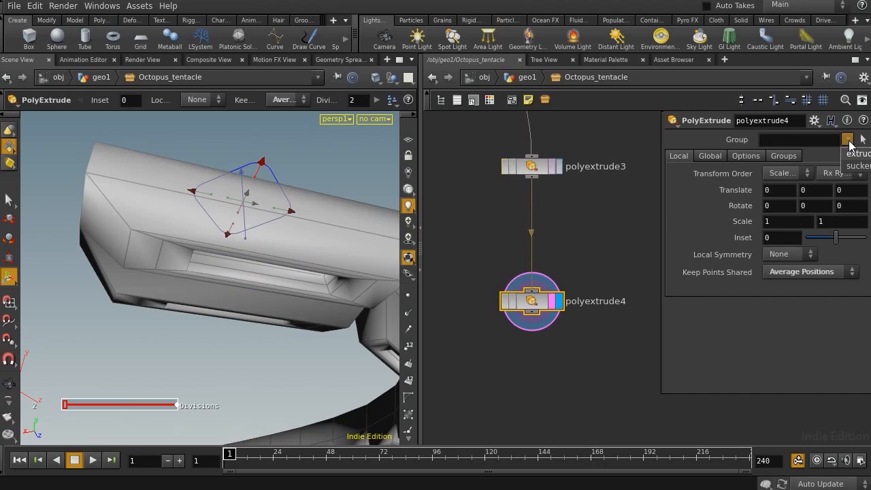
pyautogui.click(856, 161)
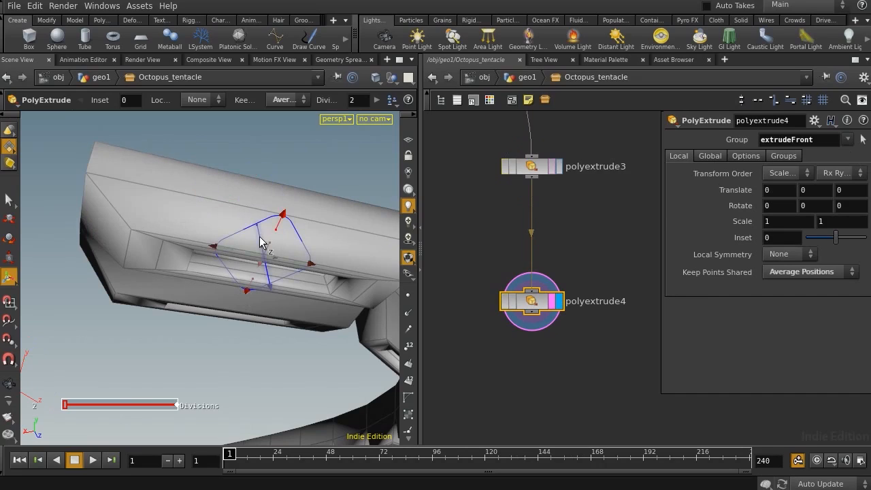
pyautogui.moveTo(266, 243); pyautogui.dragTo(263, 252)
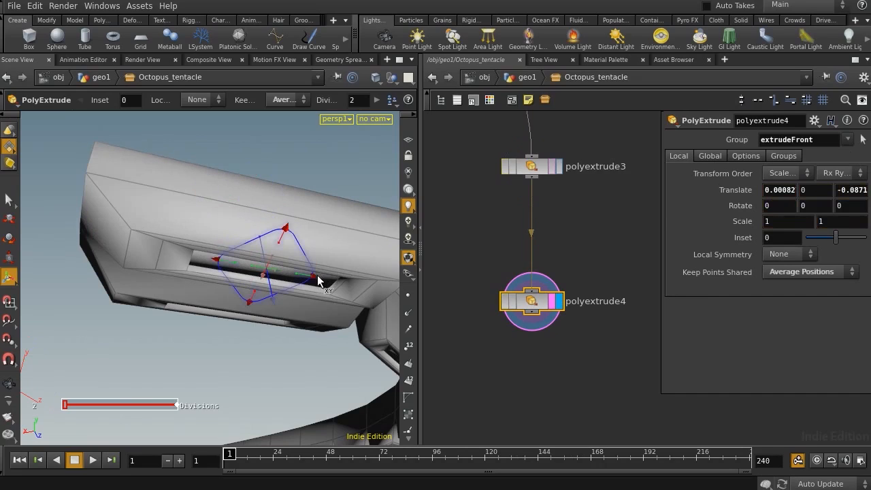
pyautogui.moveTo(322, 278)
pyautogui.mouseDown()
pyautogui.moveTo(278, 274)
pyautogui.moveTo(307, 275)
pyautogui.mouseUp()
# Set the Divisions of polyextrude4 to 3
pyautogui.click(746, 156)
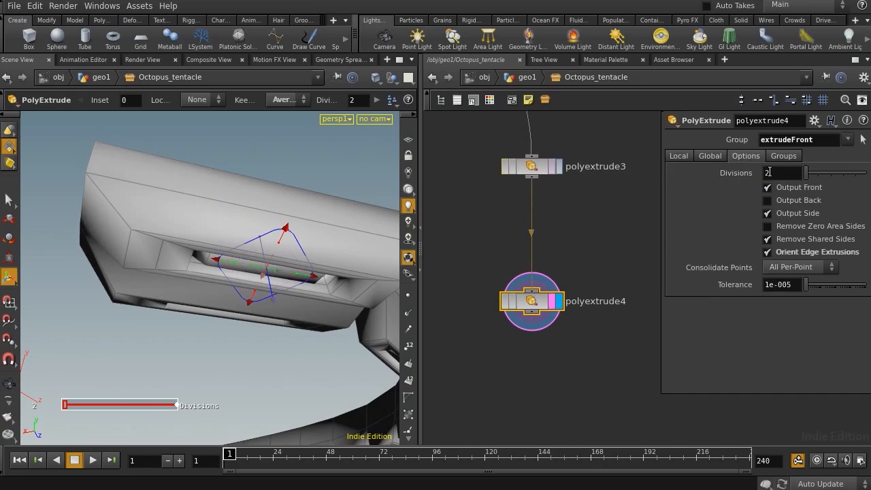
pyautogui.write('3')
pyautogui.press('Return')
# Examine the extruded suckers along the whole tentacle, from its thin end back to the wide end
pyautogui.keyDown('alt'); pyautogui.moveTo(291, 359); pyautogui.dragTo(251, 181, button='right'); pyautogui.keyUp('alt')
pyautogui.keyDown('alt'); pyautogui.moveTo(251, 181); pyautogui.dragTo(218, 273); pyautogui.keyUp('alt')
pyautogui.moveTo(218, 272); pyautogui.dragTo(504, 269, button='right')
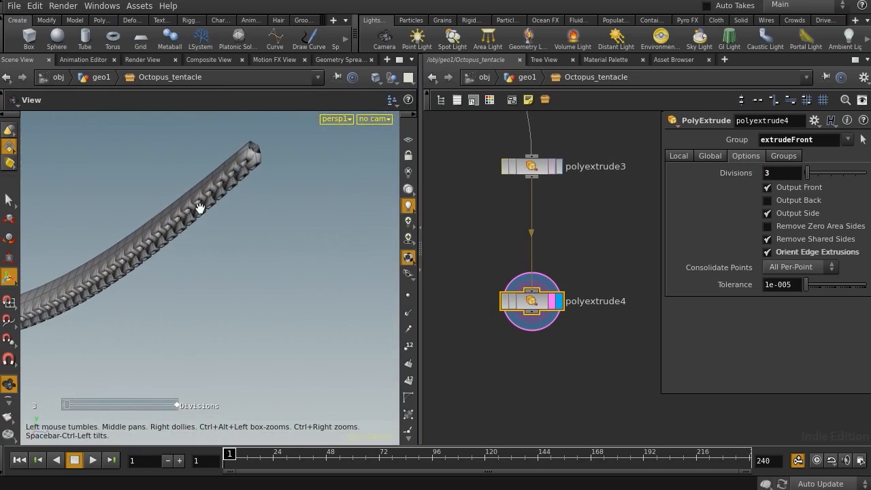
pyautogui.moveTo(198, 206); pyautogui.dragTo(400, 209, button='right')
pyautogui.moveTo(163, 157); pyautogui.dragTo(127, 391, button='middle')
pyautogui.moveTo(126, 392); pyautogui.dragTo(198, 291)
pyautogui.moveTo(212, 236); pyautogui.dragTo(75, 267, button='right')
pyautogui.moveTo(160, 296); pyautogui.dragTo(97, 312, button='right')
pyautogui.moveTo(170, 306); pyautogui.dragTo(322, 303)
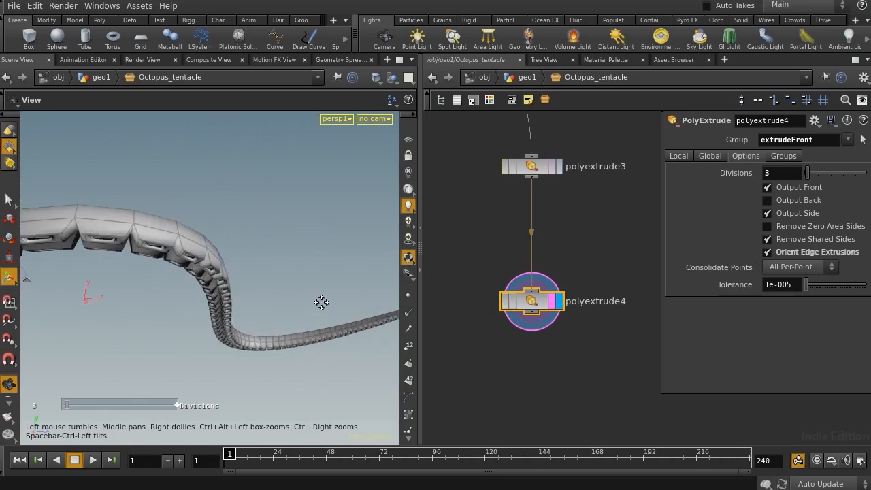
pyautogui.moveTo(123, 283); pyautogui.dragTo(260, 292, button='middle')
pyautogui.moveTo(260, 292); pyautogui.dragTo(269, 288)
pyautogui.moveTo(297, 299); pyautogui.dragTo(304, 266)
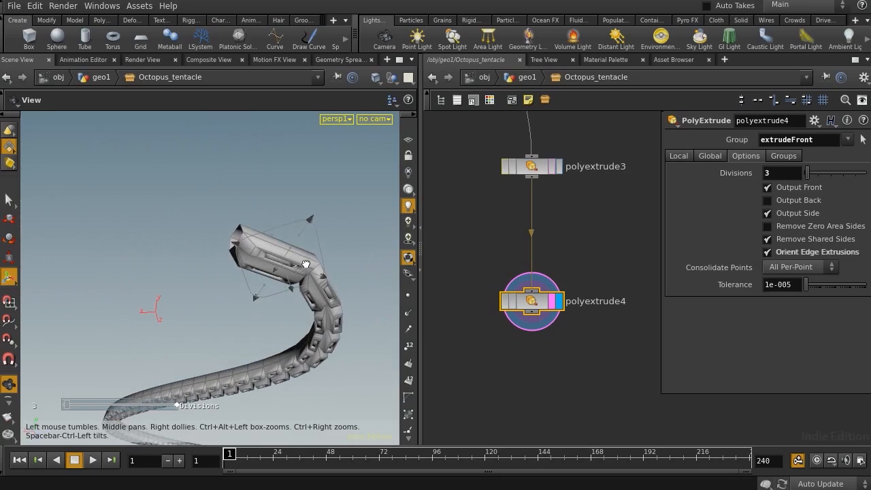
pyautogui.moveTo(303, 266); pyautogui.dragTo(218, 258, button='middle')
pyautogui.moveTo(218, 258); pyautogui.dragTo(365, 243, button='right')
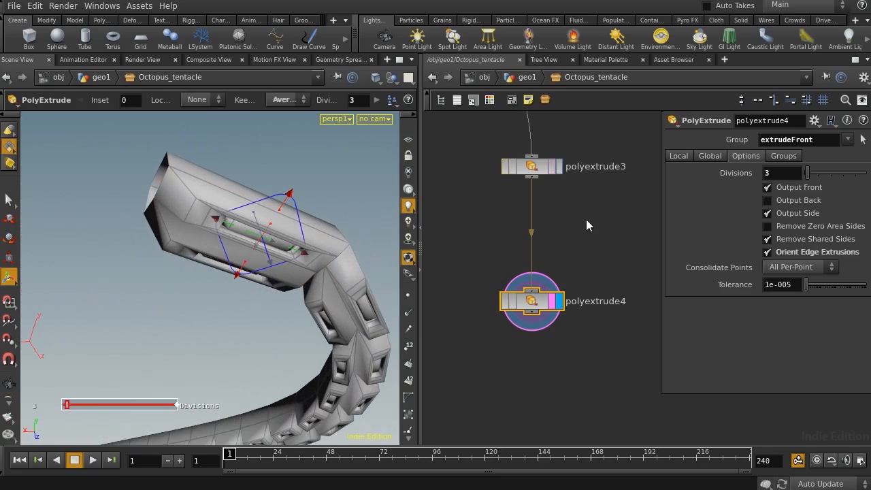
# Add a Point Jitter node and insert it into the wire between polyextrude1 and polyextrude2
pyautogui.moveTo(591, 229); pyautogui.dragTo(602, 464, button='middle')
pyautogui.moveTo(579, 194)
pyautogui.mouseDown(button='middle')
pyautogui.moveTo(574, 249)
pyautogui.moveTo(576, 236)
pyautogui.moveTo(603, 243)
pyautogui.moveTo(572, 296)
pyautogui.moveTo(573, 200)
pyautogui.mouseUp(button='middle')
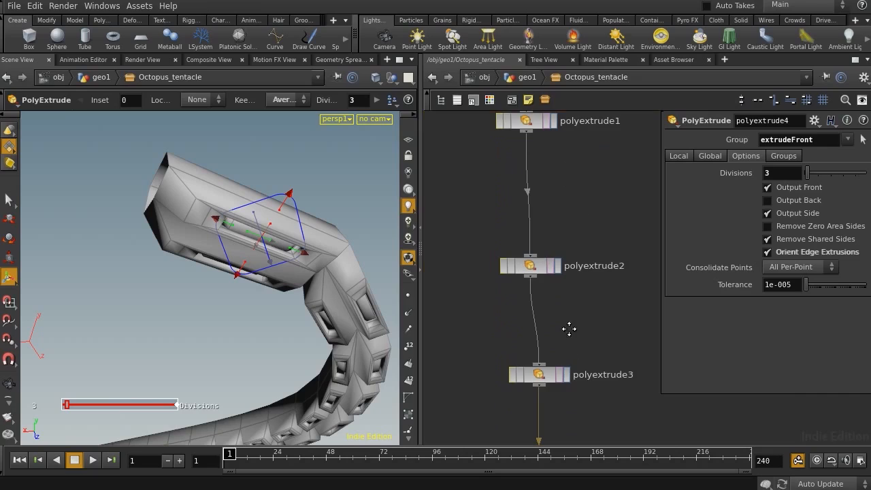
pyautogui.moveTo(568, 328); pyautogui.dragTo(562, 263, button='middle')
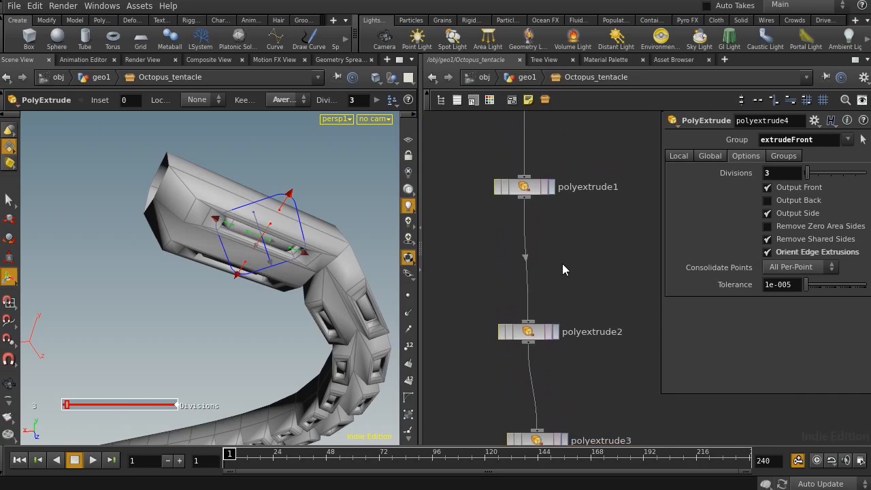
pyautogui.press('Tab')
pyautogui.write('jit')
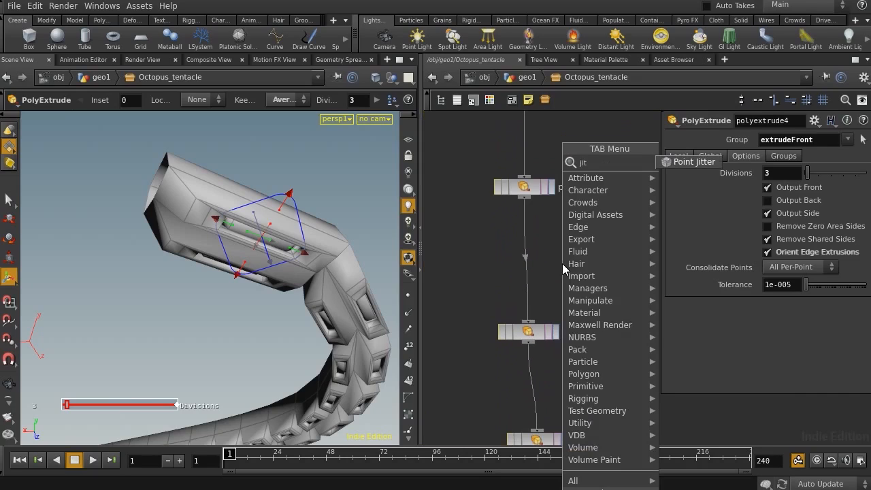
pyautogui.press('Return')
pyautogui.click(562, 263)
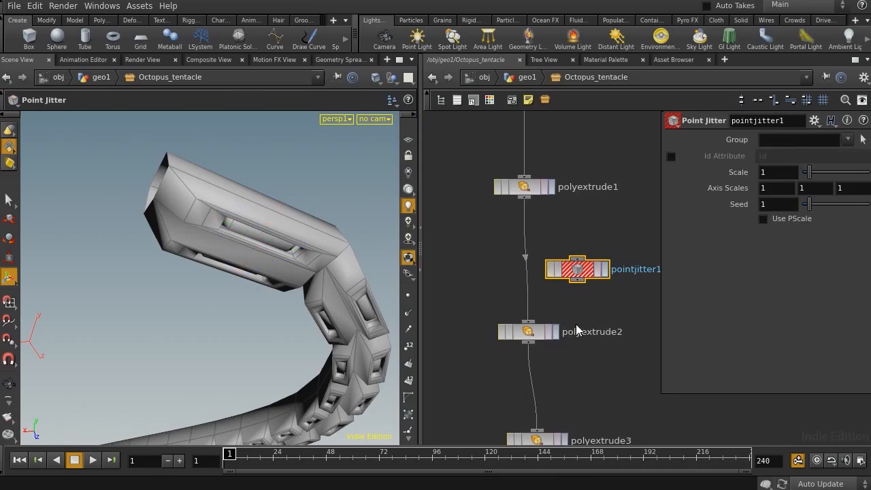
pyautogui.moveTo(576, 324); pyautogui.dragTo(576, 174, button='middle')
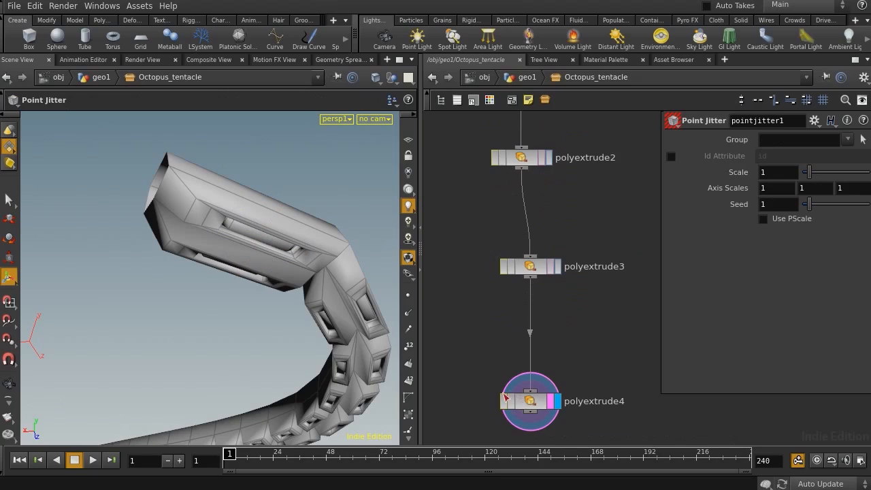
pyautogui.moveTo(513, 244); pyautogui.dragTo(516, 423, button='middle')
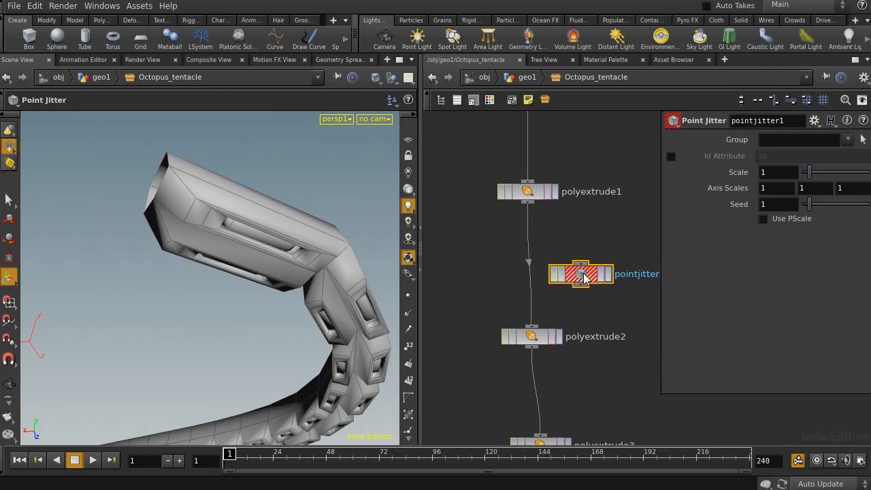
pyautogui.moveTo(583, 276); pyautogui.dragTo(530, 288)
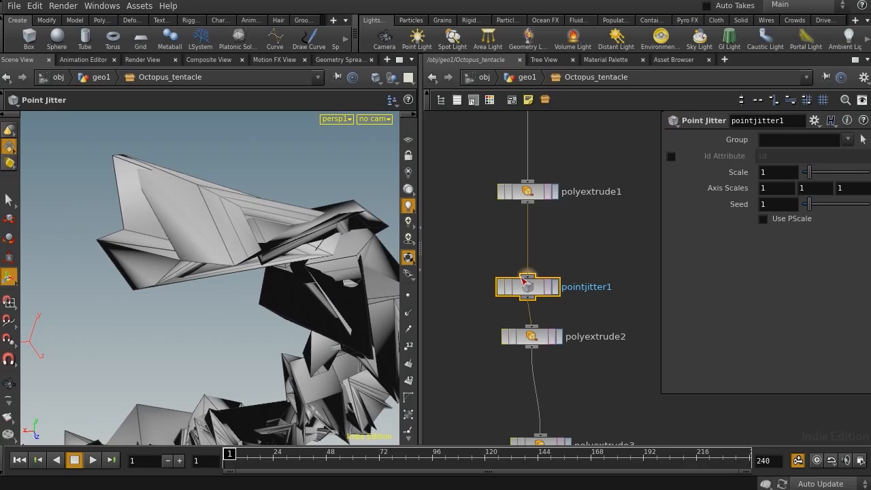
# Add a Group node and insert it into the wire between polyextrude1 and pointjitter1
pyautogui.press('Tab')
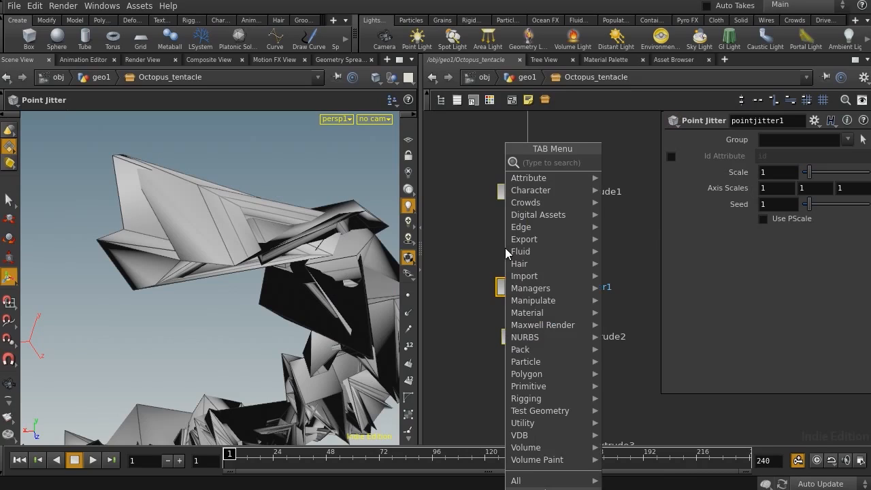
pyautogui.write('group')
pyautogui.press('Return')
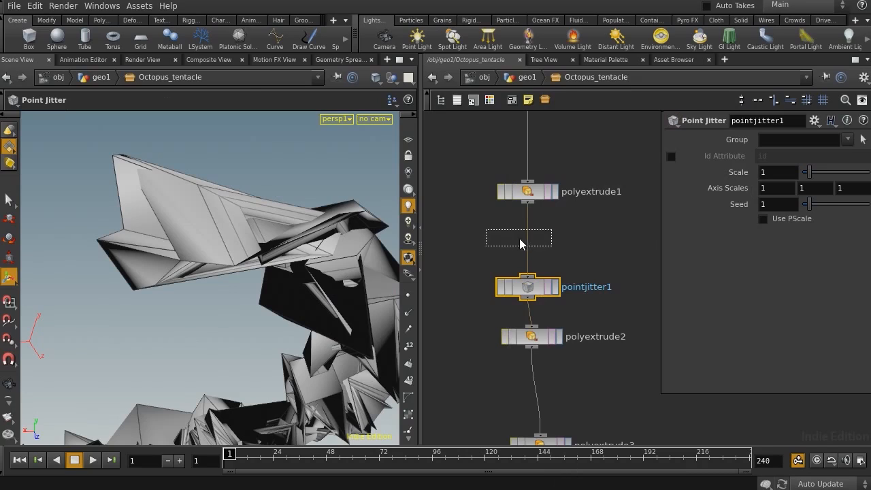
pyautogui.click(504, 248)
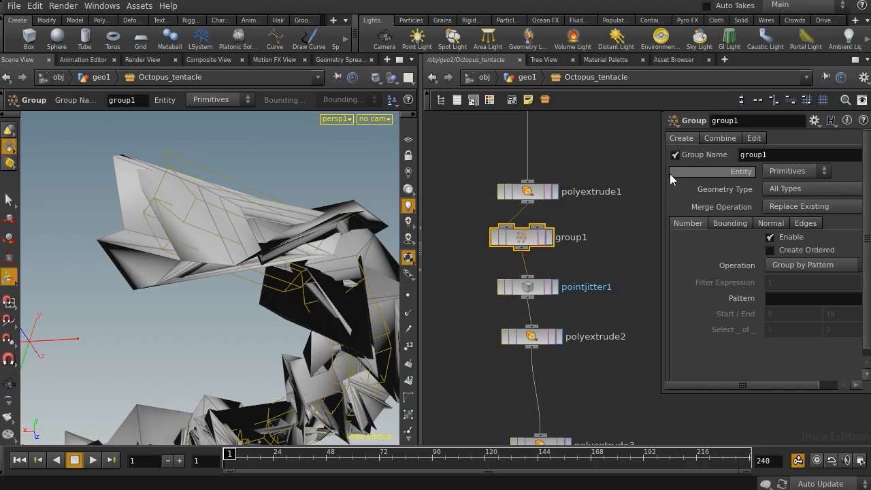
# Turn off group creation in group1 and convert the extrudeFront group from Primitives to Points, preserving the original
pyautogui.moveTo(664, 175); pyautogui.dragTo(531, 151)
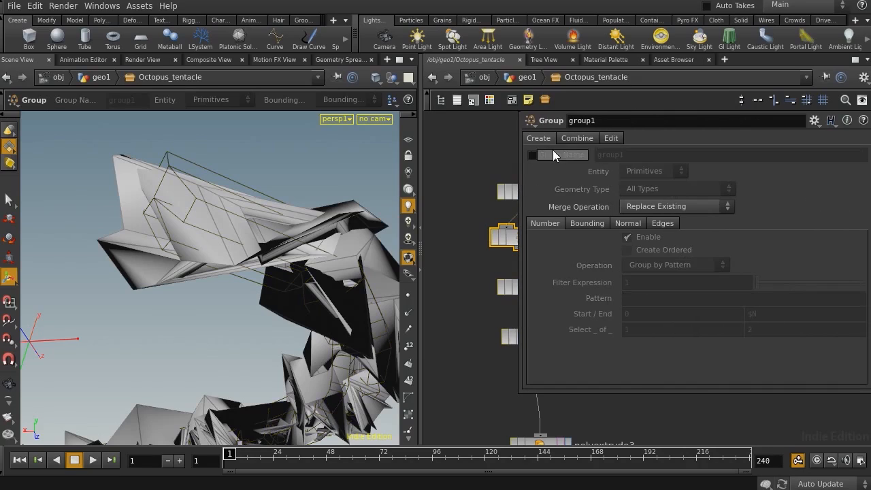
pyautogui.click(577, 138)
pyautogui.click(611, 138)
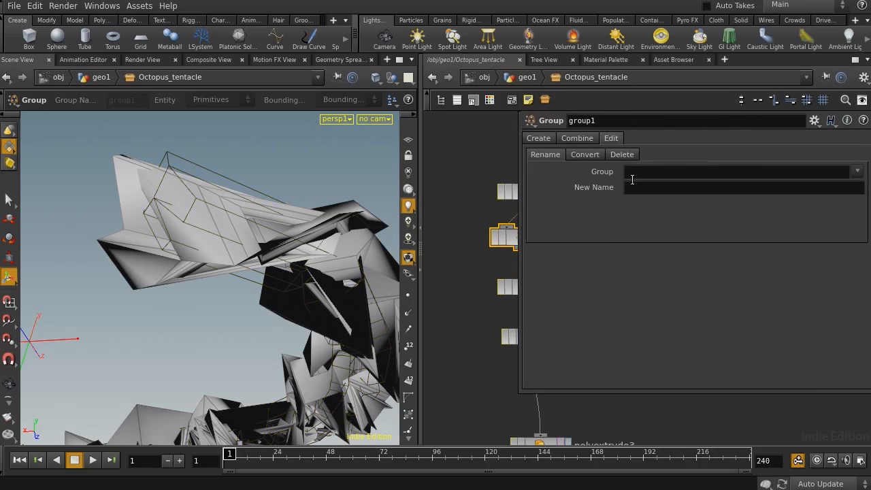
pyautogui.click(580, 156)
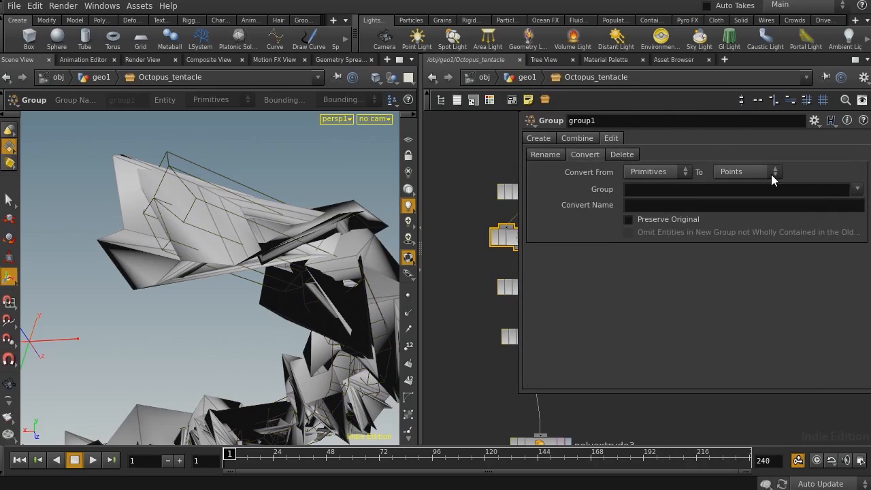
pyautogui.click(858, 190)
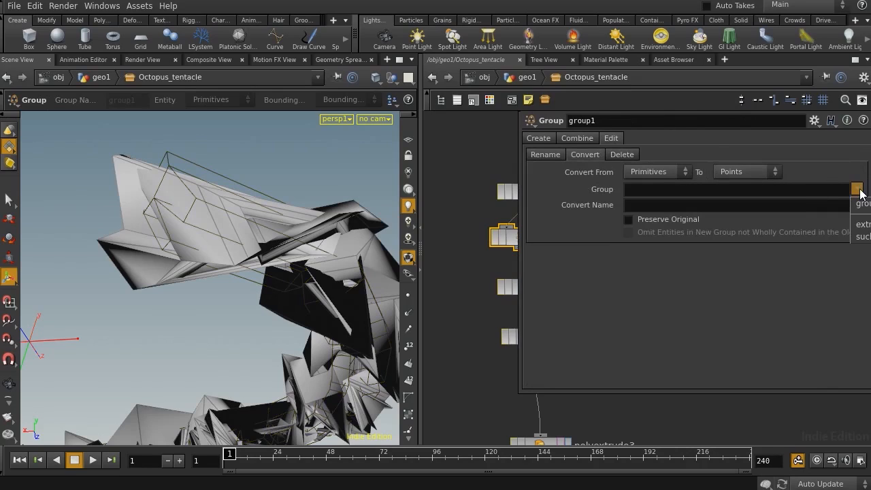
pyautogui.click(860, 234)
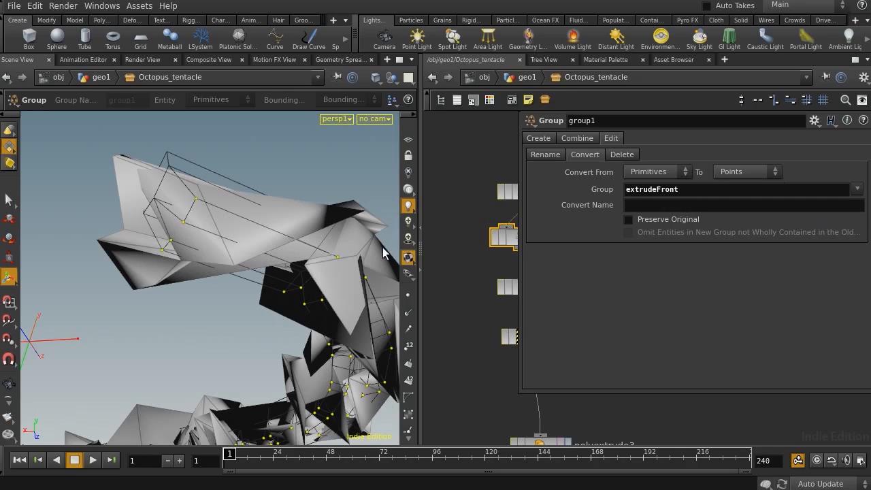
pyautogui.click(655, 219)
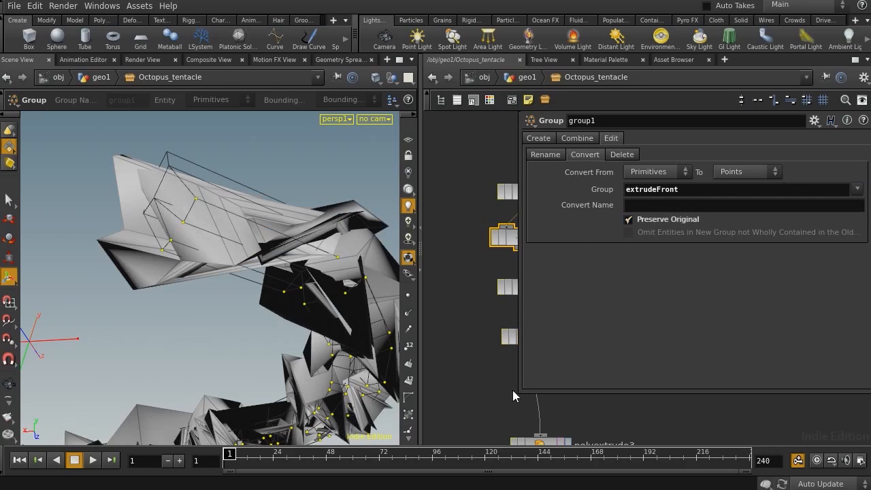
# Restrict pointjitter1 to the extrudeFront group and set its Scale to 0.03
pyautogui.moveTo(520, 390); pyautogui.dragTo(643, 392)
pyautogui.click(527, 286)
pyautogui.click(847, 138)
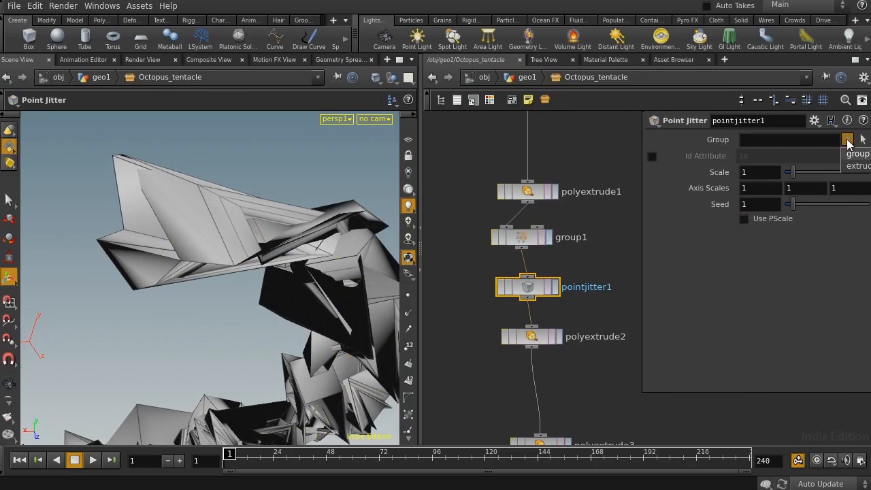
pyautogui.click(858, 165)
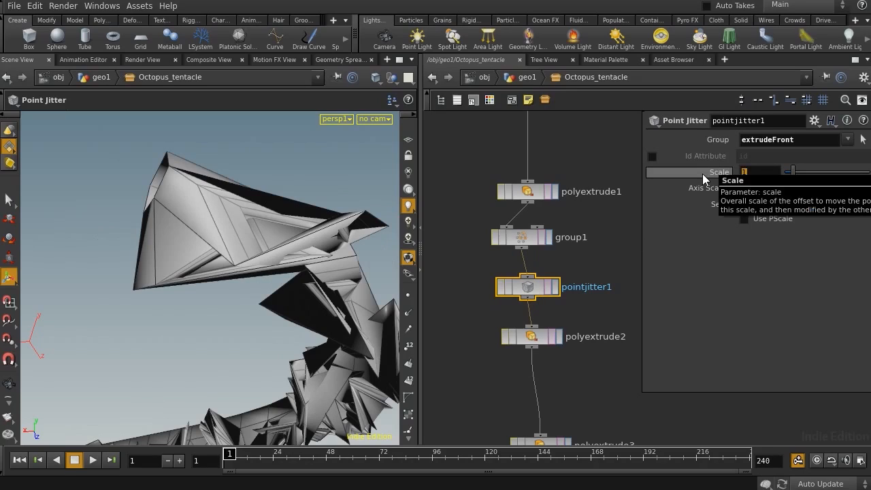
pyautogui.write('0.03')
pyautogui.press('Return')
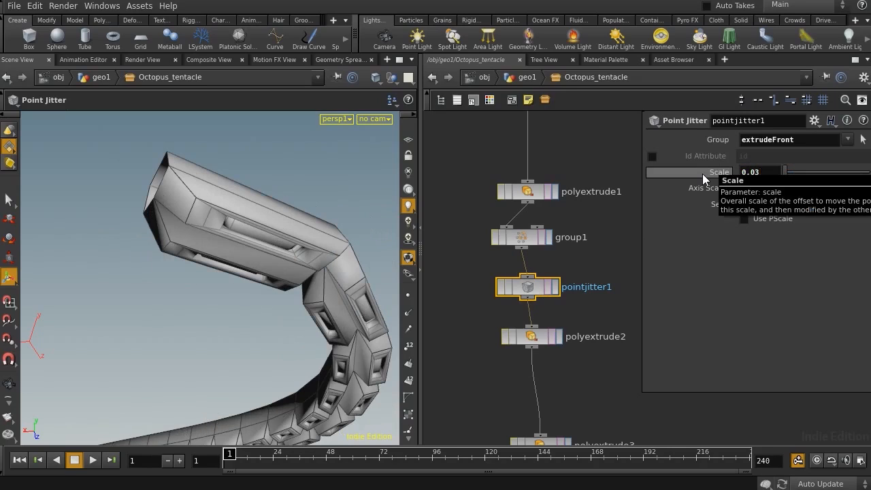
# Try a stronger jitter by setting the Scale of pointjitter1 to 0.1
pyautogui.click(755, 174)
pyautogui.press('Return')
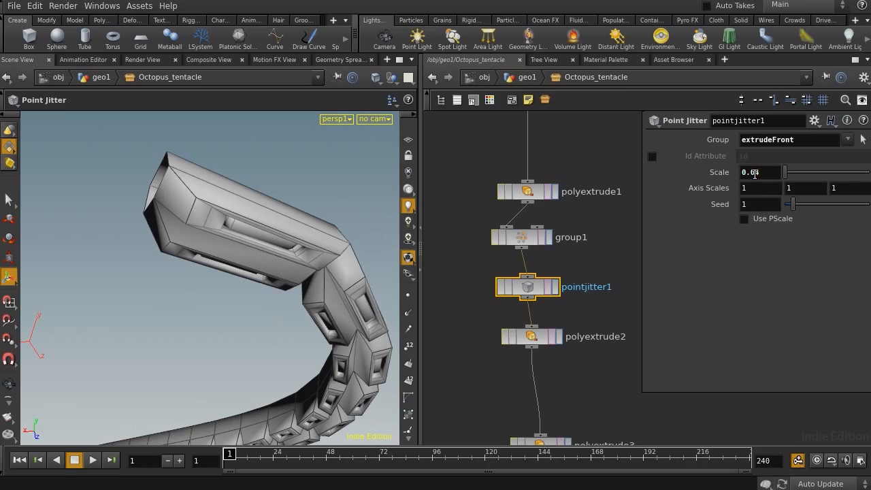
pyautogui.moveTo(767, 171); pyautogui.dragTo(750, 175)
pyautogui.write('1')
pyautogui.press('Return')
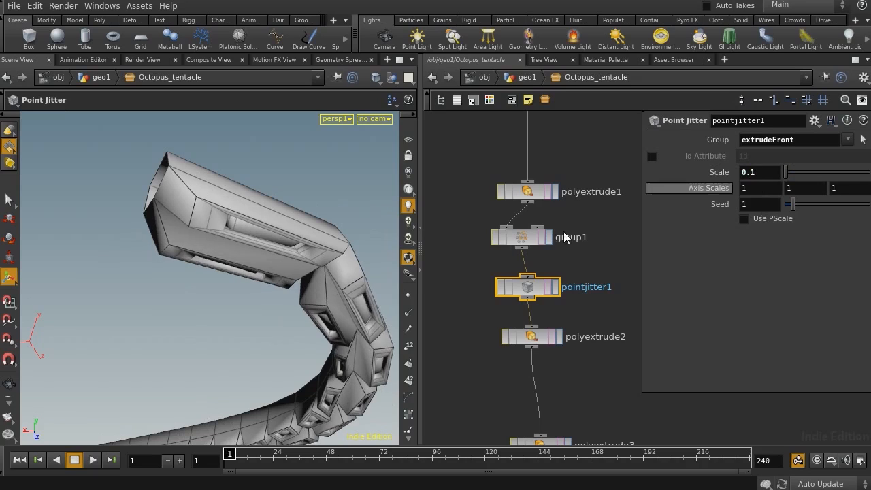
# Examine the jittered suckers along the tentacle, closing in on its thin end
pyautogui.press('Escape')
pyautogui.moveTo(206, 340); pyautogui.dragTo(431, 277)
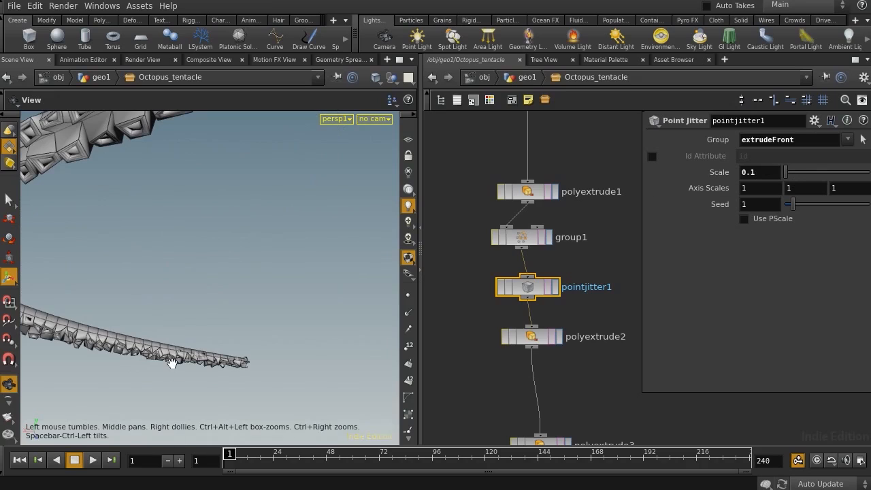
pyautogui.moveTo(225, 175); pyautogui.dragTo(239, 134, button='middle')
pyautogui.moveTo(147, 382); pyautogui.dragTo(387, 371, button='right')
pyautogui.moveTo(98, 369); pyautogui.dragTo(322, 375, button='right')
pyautogui.moveTo(322, 375); pyautogui.dragTo(289, 291, button='middle')
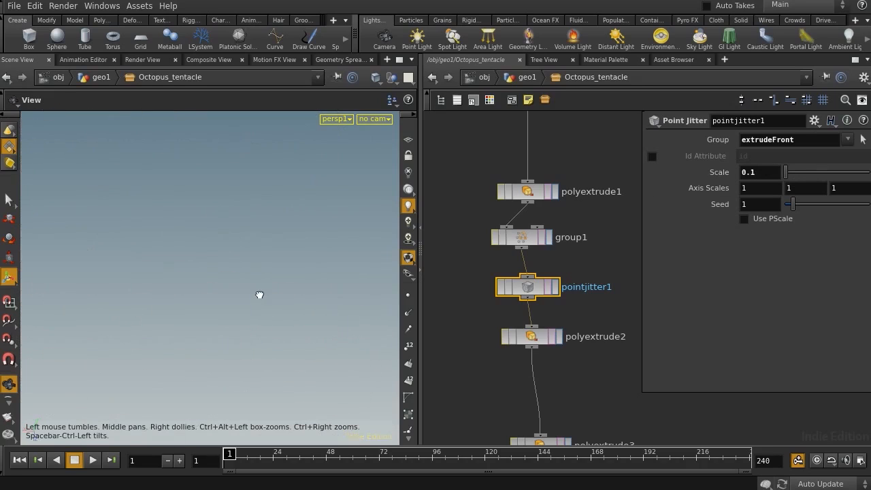
pyautogui.moveTo(267, 259); pyautogui.dragTo(302, 179, button='middle')
pyautogui.moveTo(279, 250); pyautogui.dragTo(193, 268, button='right')
pyautogui.moveTo(186, 291); pyautogui.dragTo(220, 111, button='middle')
pyautogui.moveTo(224, 236); pyautogui.dragTo(313, 260, button='right')
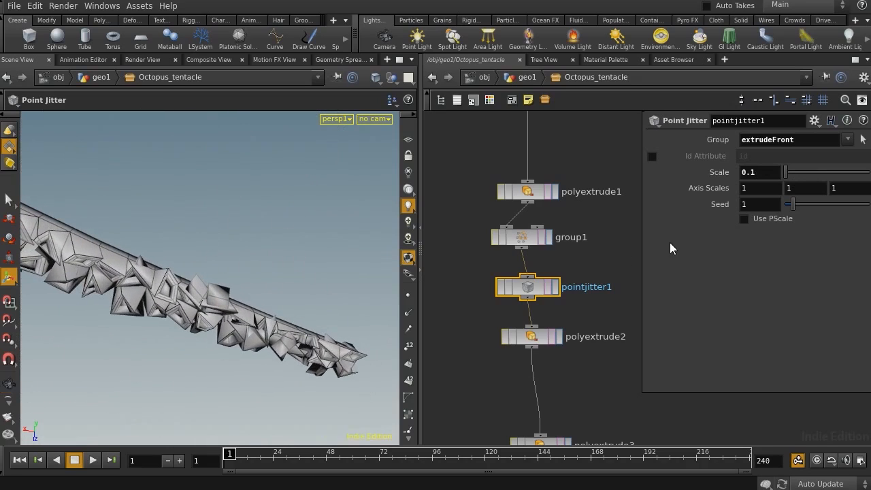
# Try progressively weaker jitter on pointjitter1 with Scale values of 0.05, 0.03 and 0.02
pyautogui.moveTo(757, 172); pyautogui.dragTo(751, 172)
pyautogui.write('05')
pyautogui.press('Return')
pyautogui.moveTo(760, 172); pyautogui.dragTo(754, 175)
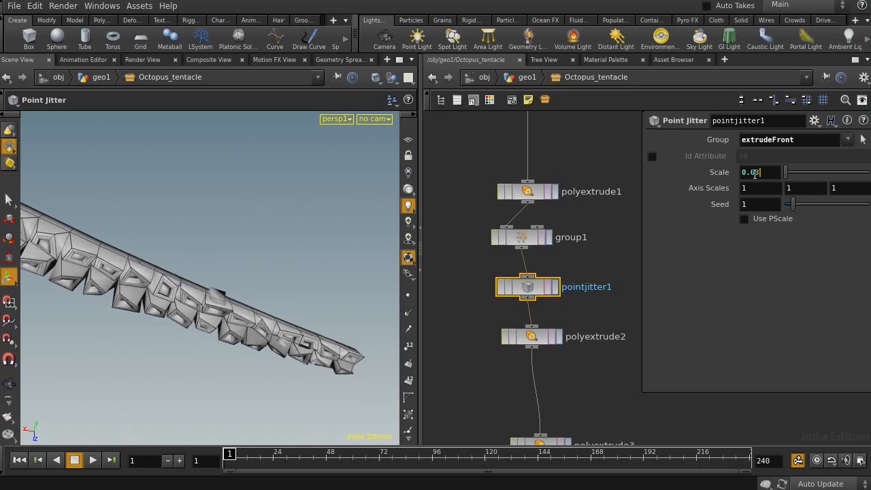
pyautogui.write('3')
pyautogui.press('Return')
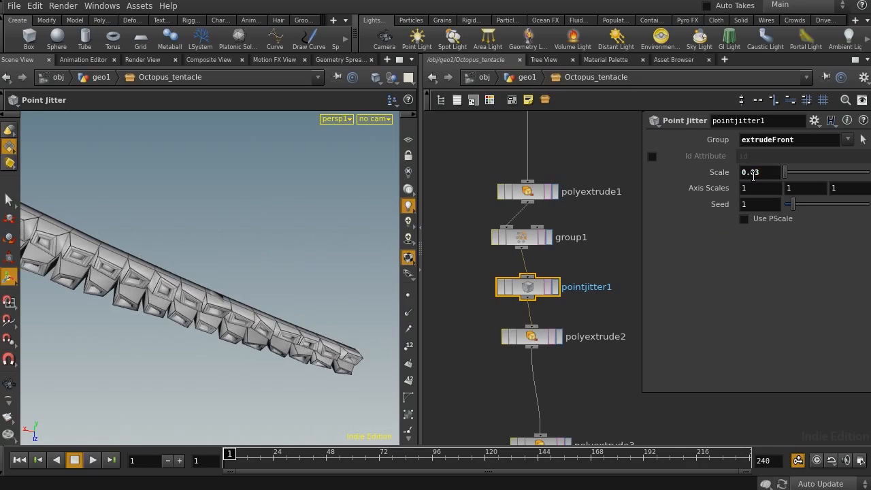
pyautogui.moveTo(753, 173); pyautogui.dragTo(782, 179)
pyautogui.write('2')
pyautogui.press('Return')
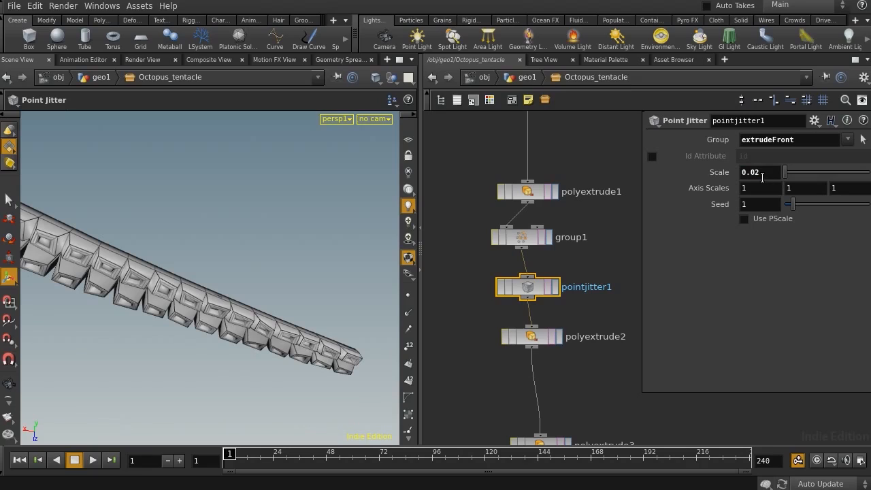
# Rearrange group1, pointjitter1 and the nodes below them to open up space beneath polyextrude1
pyautogui.moveTo(641, 392); pyautogui.dragTo(609, 395)
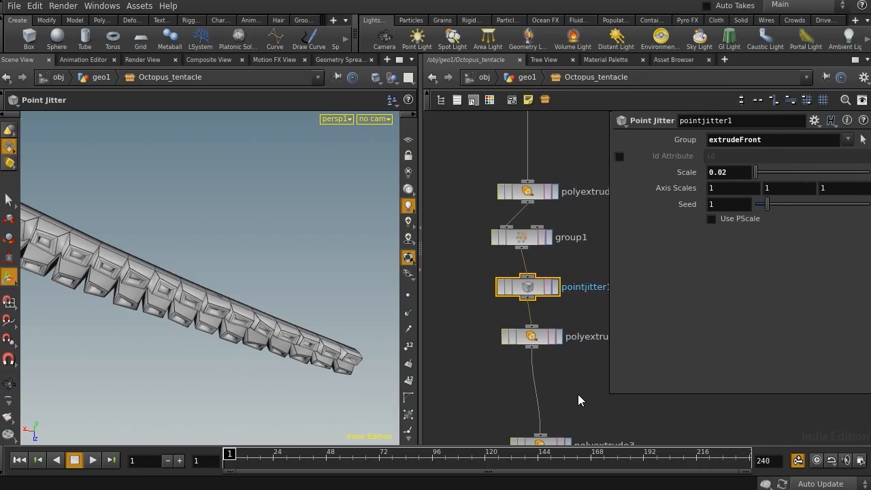
pyautogui.moveTo(581, 402); pyautogui.dragTo(555, 357, button='middle')
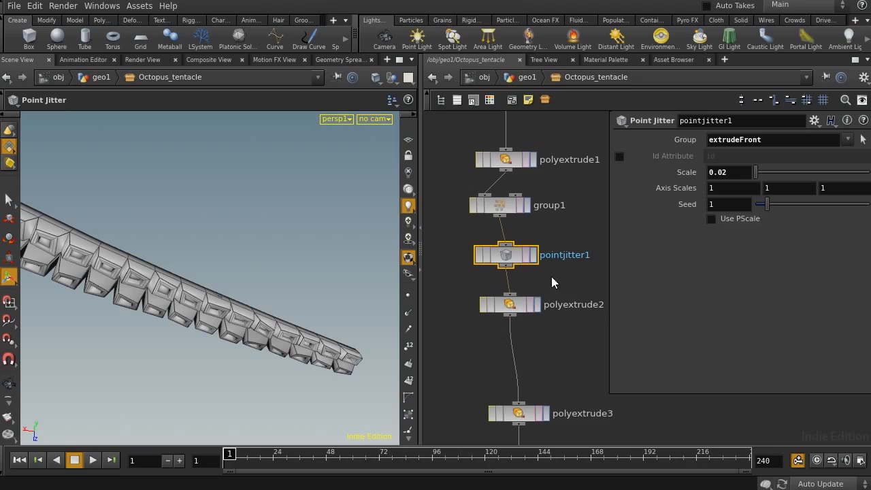
pyautogui.moveTo(515, 257); pyautogui.dragTo(468, 353)
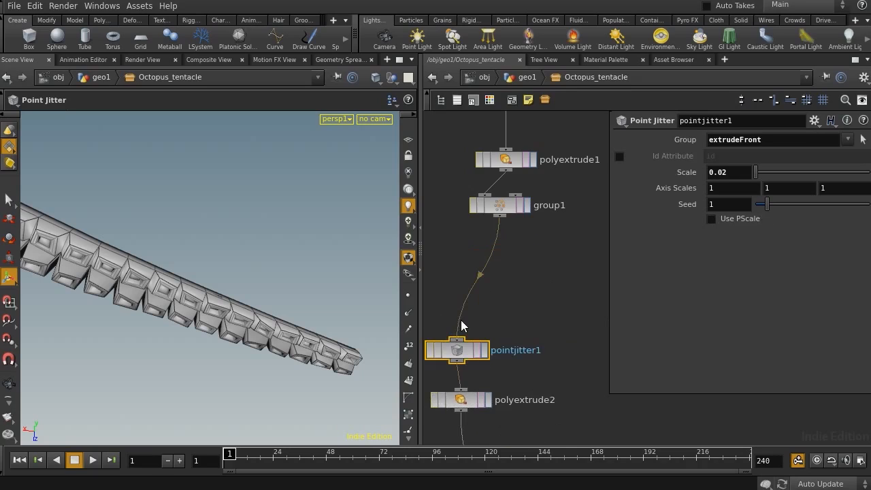
pyautogui.moveTo(504, 299); pyautogui.dragTo(525, 306, button='middle')
pyautogui.moveTo(542, 221); pyautogui.dragTo(501, 289)
pyautogui.moveTo(478, 366); pyautogui.dragTo(478, 347)
# Add an Attribute Create node and insert it into the wire between polyextrude1 and group1
pyautogui.press('Tab')
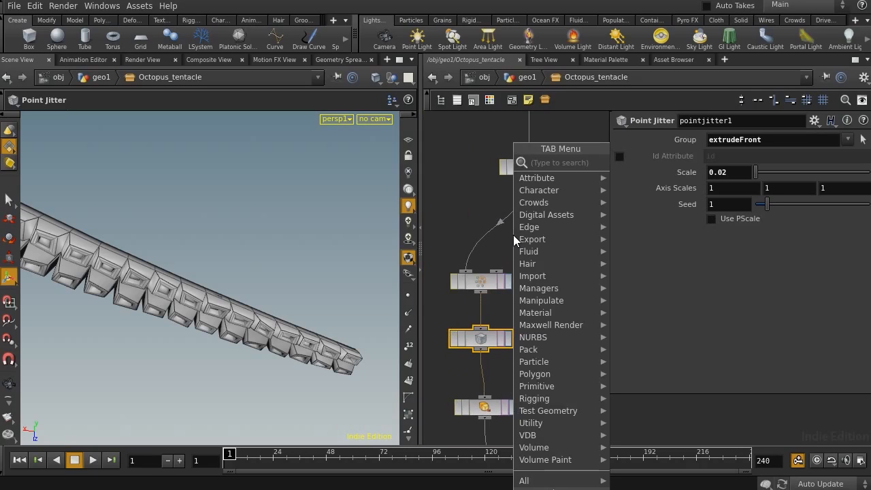
pyautogui.write('at')
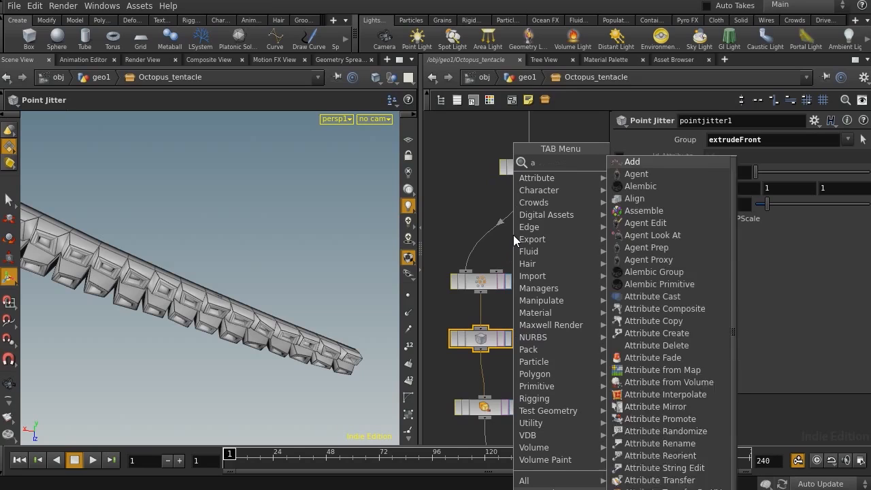
pyautogui.press('Down')
pyautogui.press('Down')
pyautogui.press('Down')
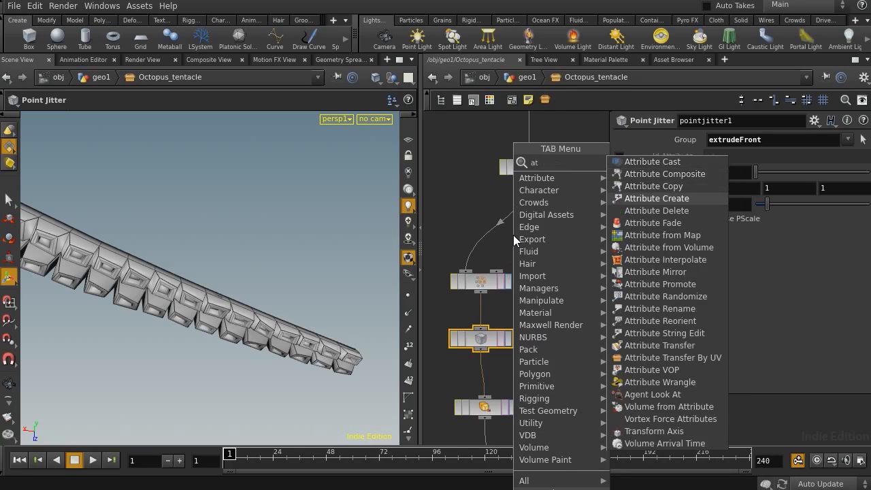
pyautogui.press('Return')
pyautogui.click(496, 235)
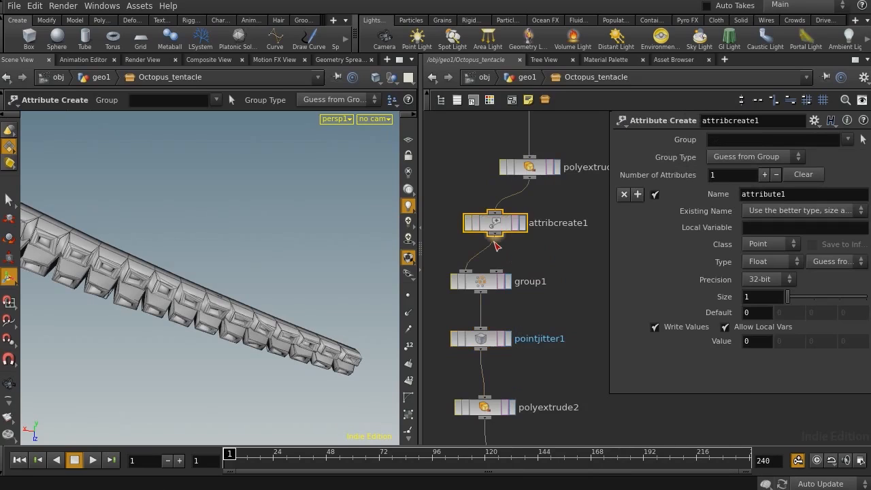
# Name the attribute in attribcreate1 pscale and set its first Value to $WIDTH
pyautogui.click(807, 194)
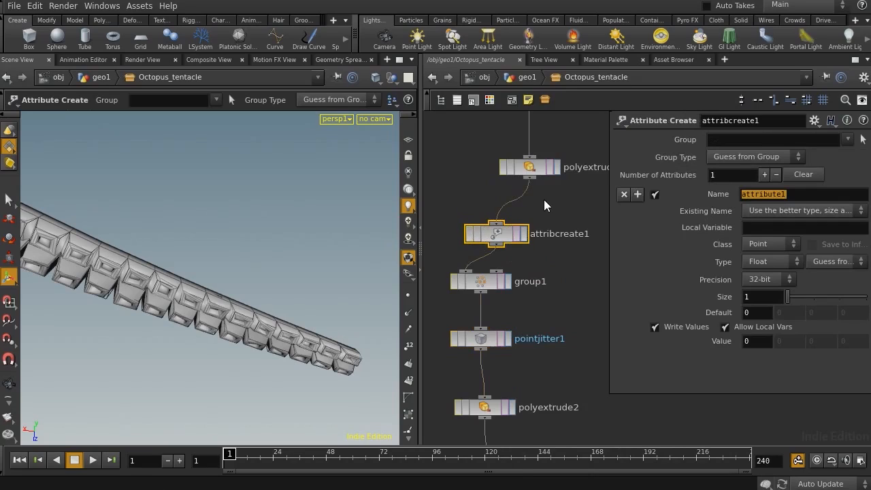
pyautogui.write('pscale')
pyautogui.press('Tab')
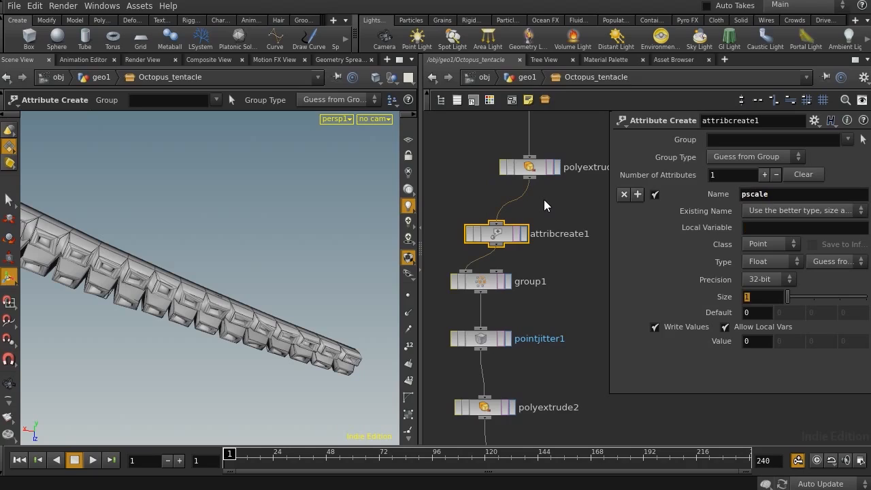
pyautogui.press('Tab')
pyautogui.press('Tab')
pyautogui.write('$')
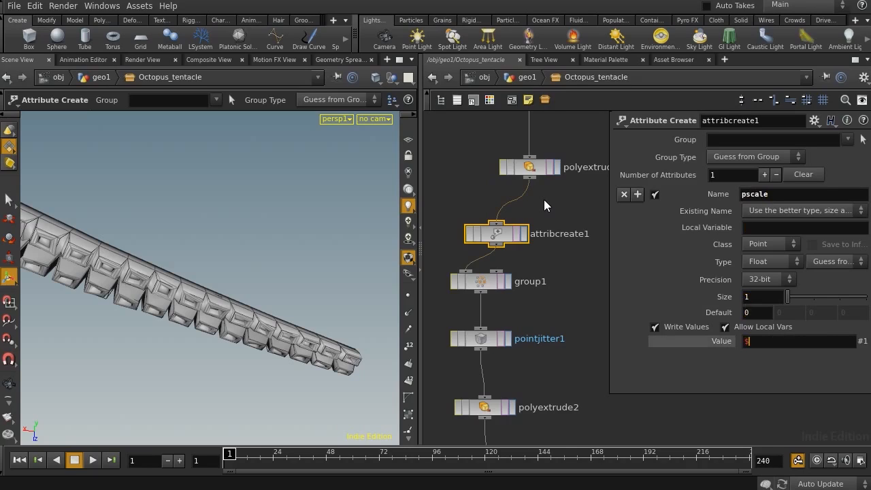
pyautogui.write('WIDTH')
pyautogui.press('Return')
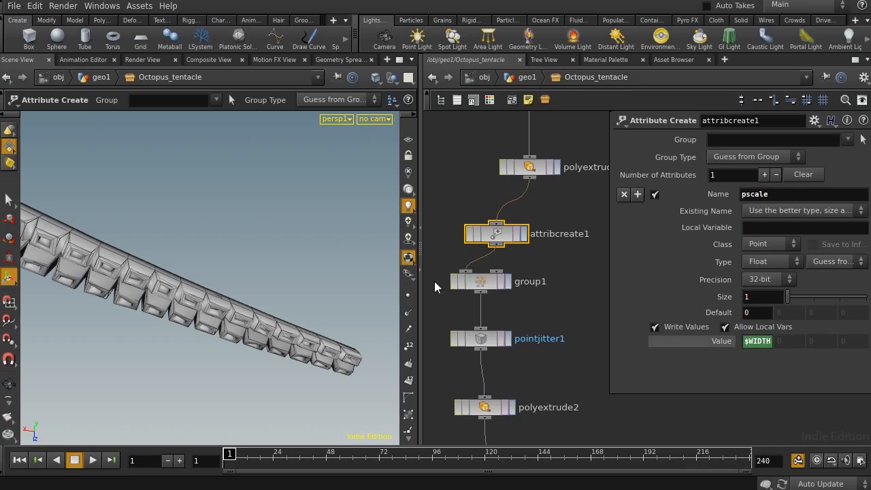
# Display pointjitter1, enable Use PScale, and set its Scale to 0.05
pyautogui.click(496, 337)
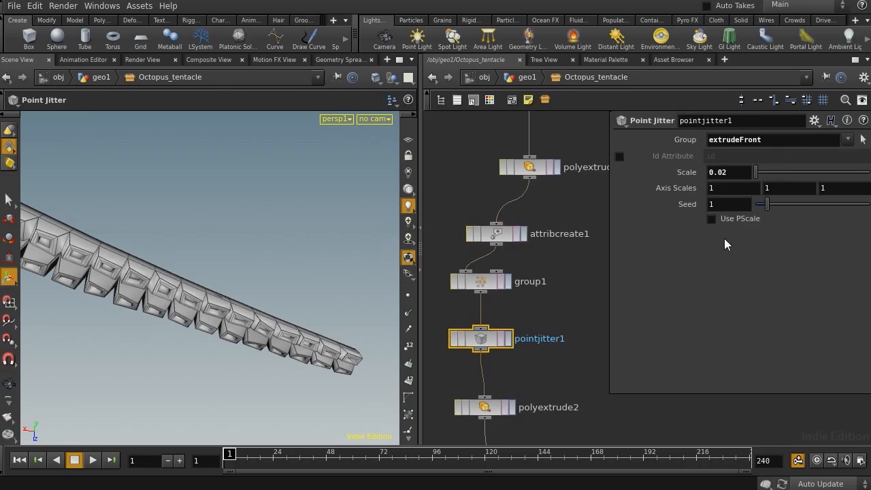
pyautogui.click(508, 338)
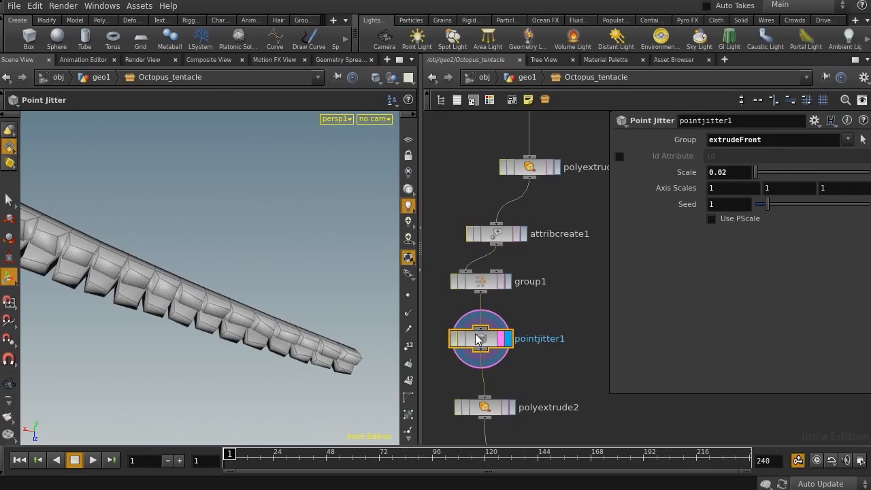
pyautogui.click(712, 219)
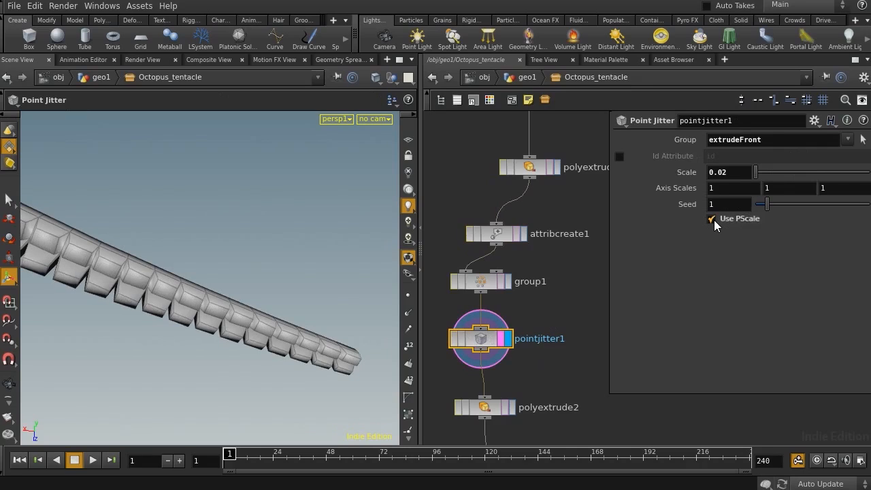
pyautogui.moveTo(731, 173); pyautogui.dragTo(720, 176)
pyautogui.write('5')
pyautogui.press('Return')
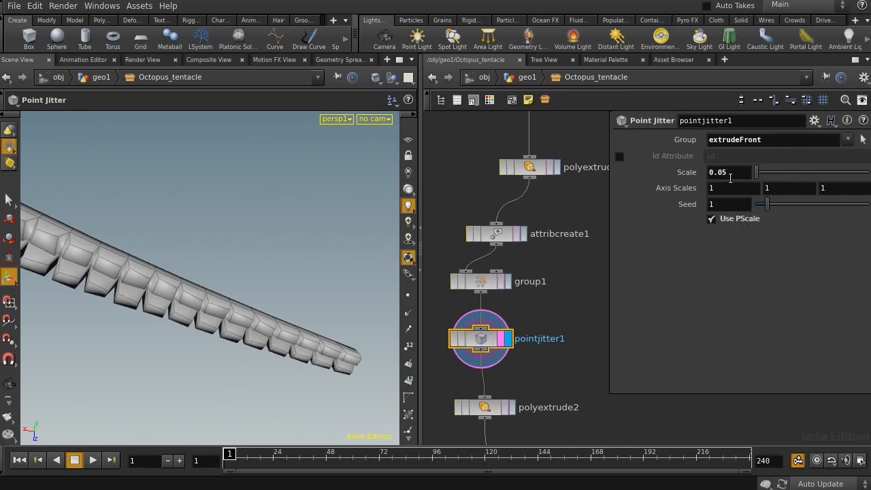
# Try a Scale of 0.1 on pointjitter1 and restore it to 0.05
pyautogui.moveTo(730, 178); pyautogui.dragTo(719, 174)
pyautogui.write('1')
pyautogui.press('Return')
pyautogui.press('Escape')
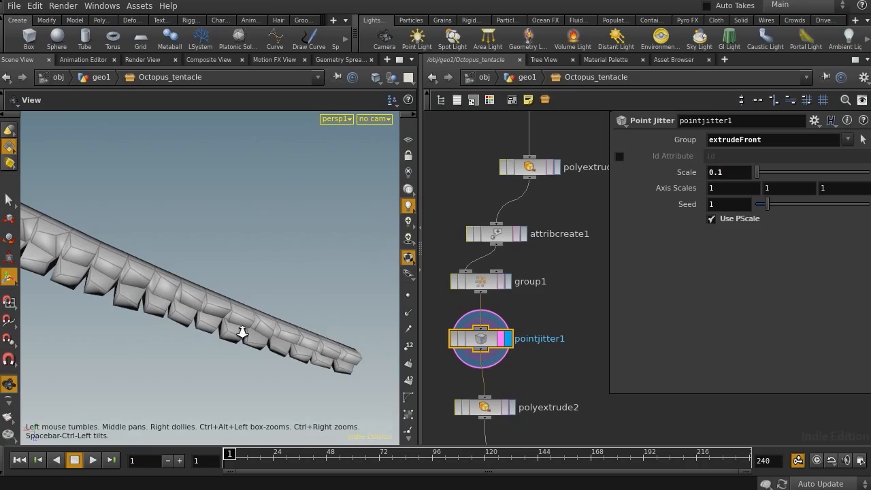
pyautogui.moveTo(241, 332); pyautogui.dragTo(268, 370)
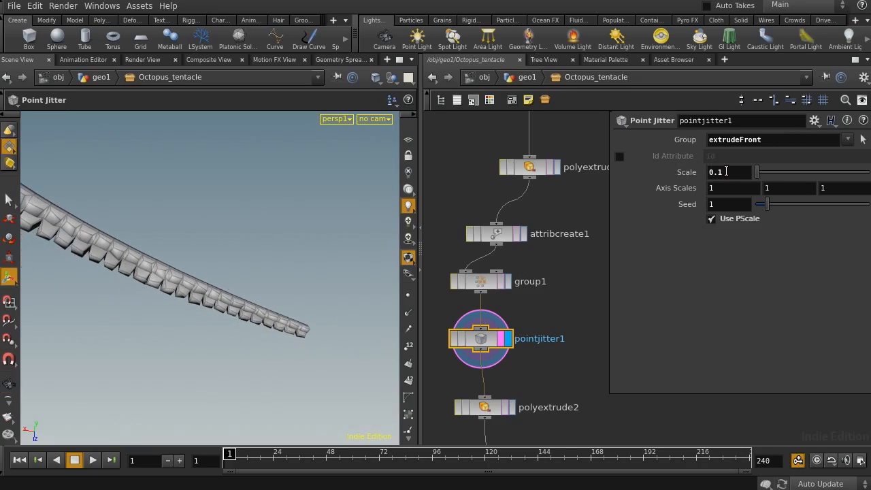
pyautogui.moveTo(726, 171); pyautogui.dragTo(718, 172)
pyautogui.press('Return')
# Display polyextrude4 and examine the jittered suckers along the tentacle
pyautogui.moveTo(561, 417); pyautogui.dragTo(586, 129, button='middle')
pyautogui.click(544, 365)
pyautogui.click(536, 364)
pyautogui.click(523, 364)
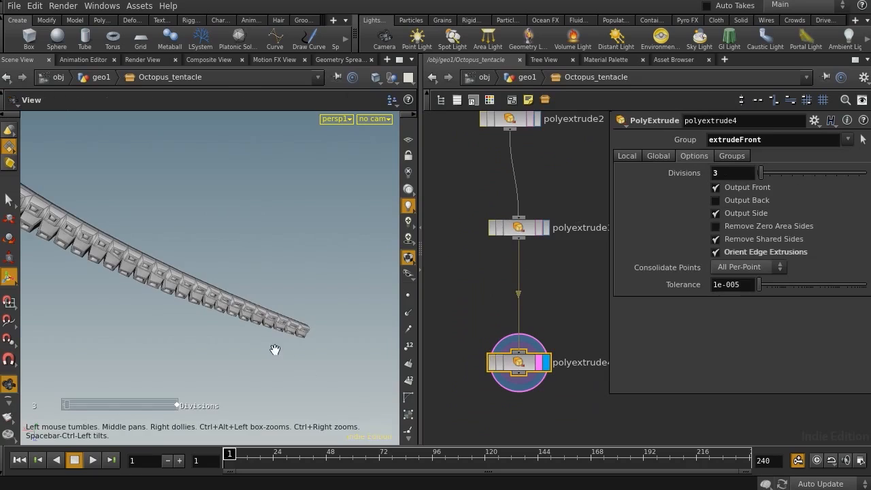
pyautogui.moveTo(276, 350); pyautogui.dragTo(530, 365, button='right')
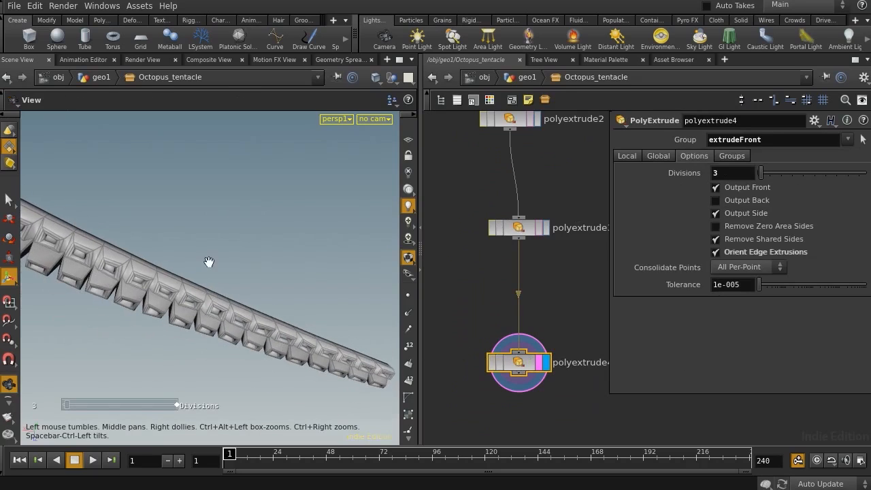
pyautogui.moveTo(209, 261); pyautogui.dragTo(176, 288)
pyautogui.moveTo(176, 289); pyautogui.dragTo(72, 208, button='right')
pyautogui.moveTo(72, 209); pyautogui.dragTo(198, 230)
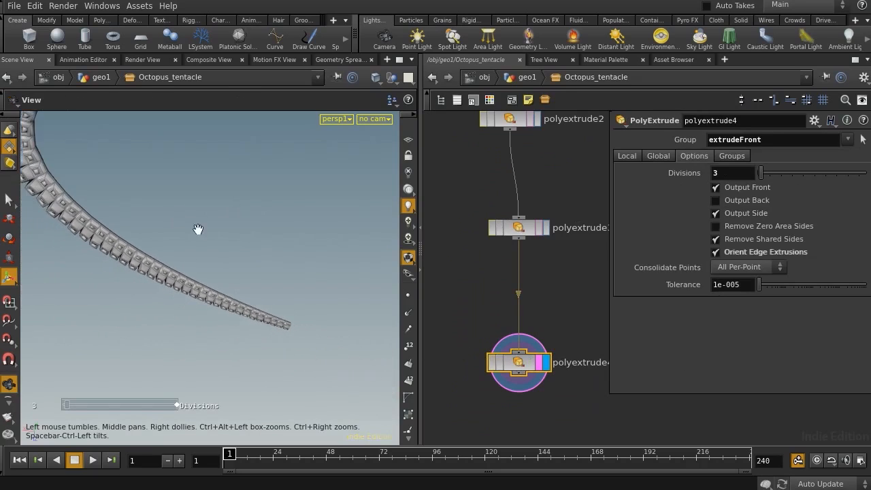
pyautogui.moveTo(143, 132); pyautogui.dragTo(161, 173, button='middle')
pyautogui.moveTo(160, 173); pyautogui.dragTo(255, 245)
# Duplicate group1 and pointjitter1, insert the copies between polyextrude2 and polyextrude3, and space the nodes apart
pyautogui.moveTo(557, 176); pyautogui.dragTo(538, 312, button='middle')
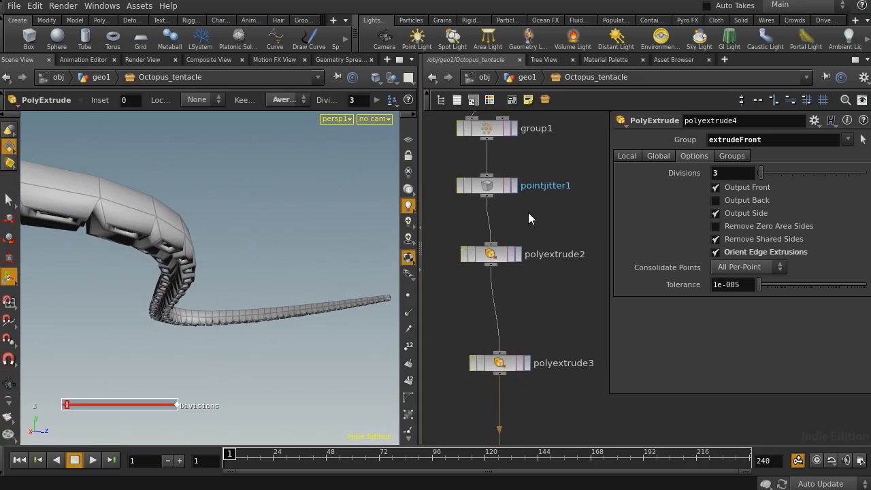
pyautogui.moveTo(528, 212)
pyautogui.mouseDown(button='middle')
pyautogui.moveTo(533, 286)
pyautogui.moveTo(524, 284)
pyautogui.moveTo(521, 295)
pyautogui.moveTo(531, 221)
pyautogui.mouseUp(button='middle')
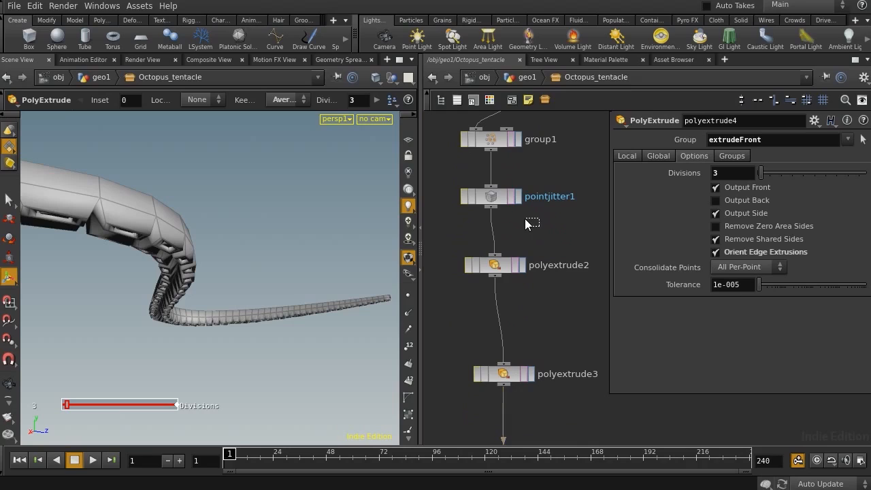
pyautogui.moveTo(540, 226); pyautogui.dragTo(449, 129)
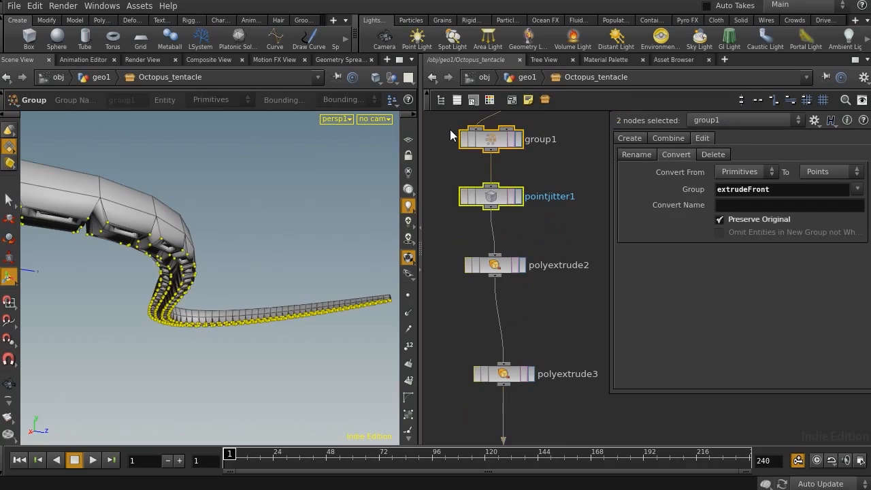
pyautogui.hotkey('ctrl', 'c')
pyautogui.hotkey('ctrl', 'v')
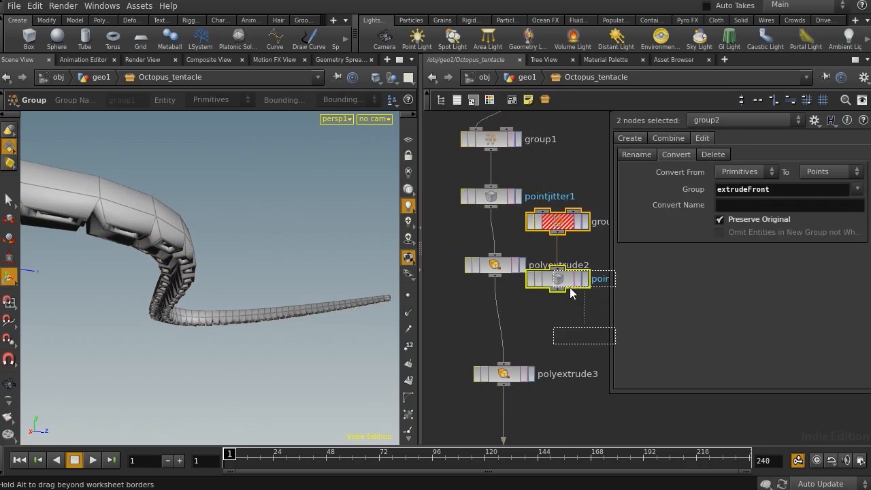
pyautogui.click(538, 335)
pyautogui.moveTo(538, 336); pyautogui.dragTo(545, 254, button='middle')
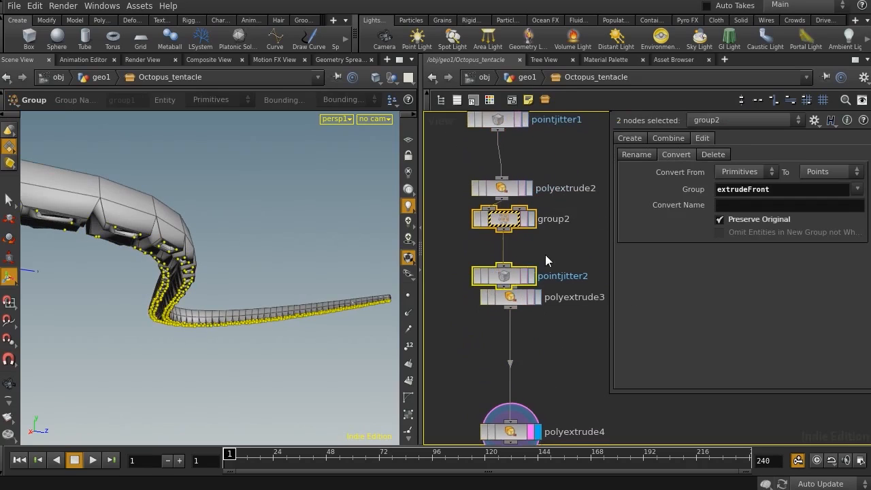
pyautogui.moveTo(509, 280); pyautogui.dragTo(509, 316)
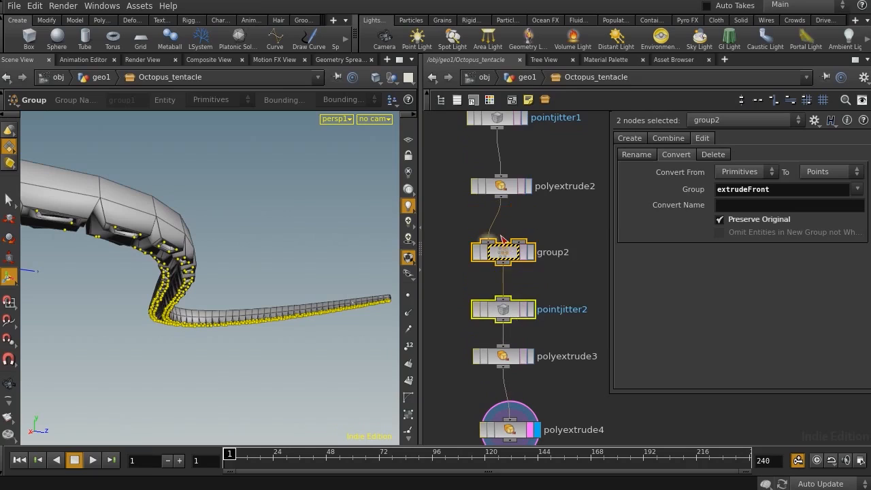
# Set the Scale of pointjitter2 to 0.03 and examine the suckers with polyextrude4 selected
pyautogui.click(504, 252)
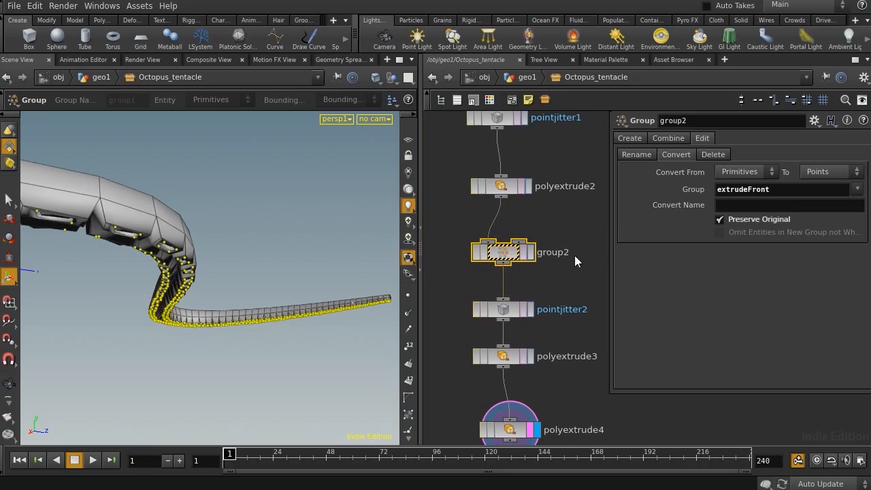
pyautogui.moveTo(545, 280); pyautogui.dragTo(552, 192, button='middle')
pyautogui.moveTo(547, 240); pyautogui.dragTo(485, 215)
pyautogui.moveTo(730, 178); pyautogui.dragTo(721, 175)
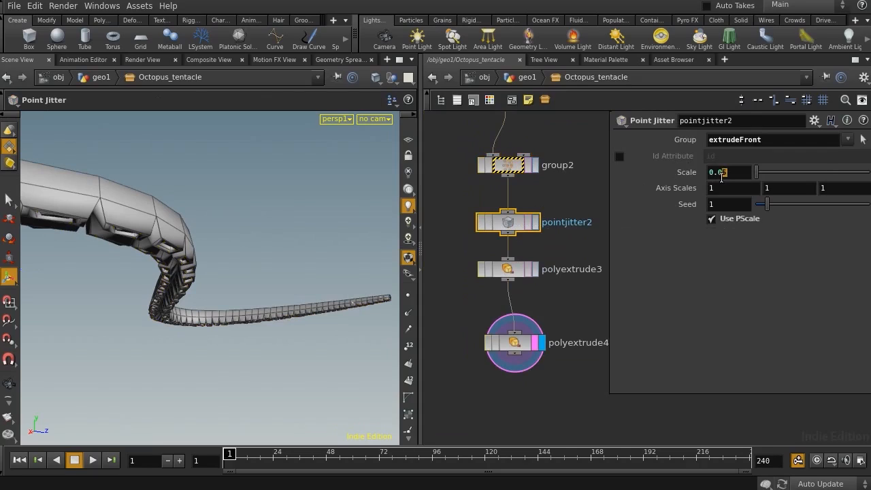
pyautogui.write('3')
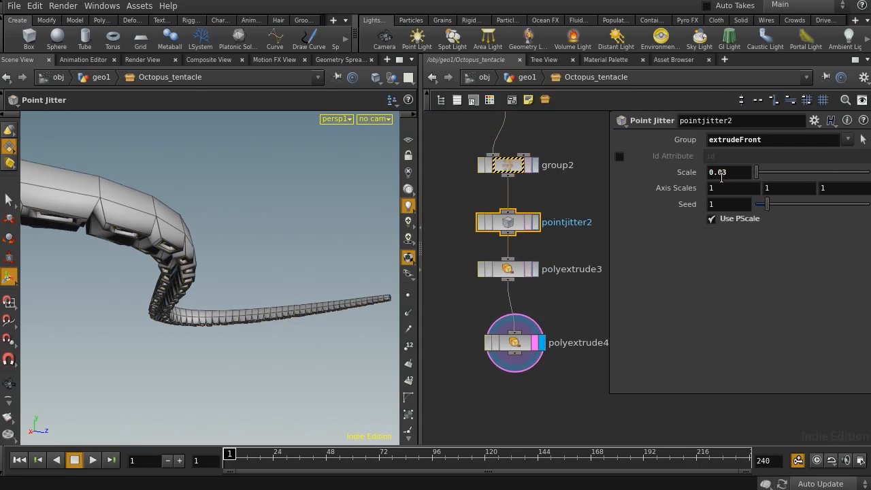
pyautogui.moveTo(560, 303); pyautogui.dragTo(569, 252, button='middle')
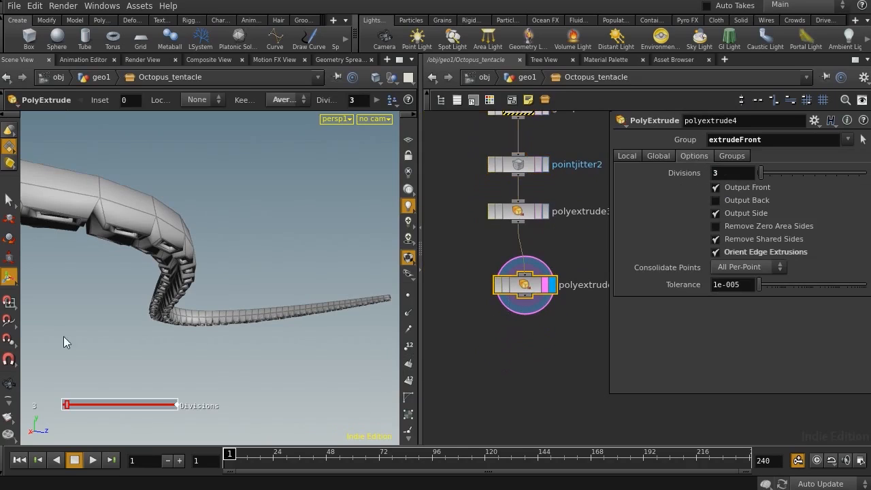
pyautogui.press('Escape')
pyautogui.moveTo(64, 337); pyautogui.dragTo(209, 248)
pyautogui.moveTo(209, 248); pyautogui.dragTo(167, 238, button='right')
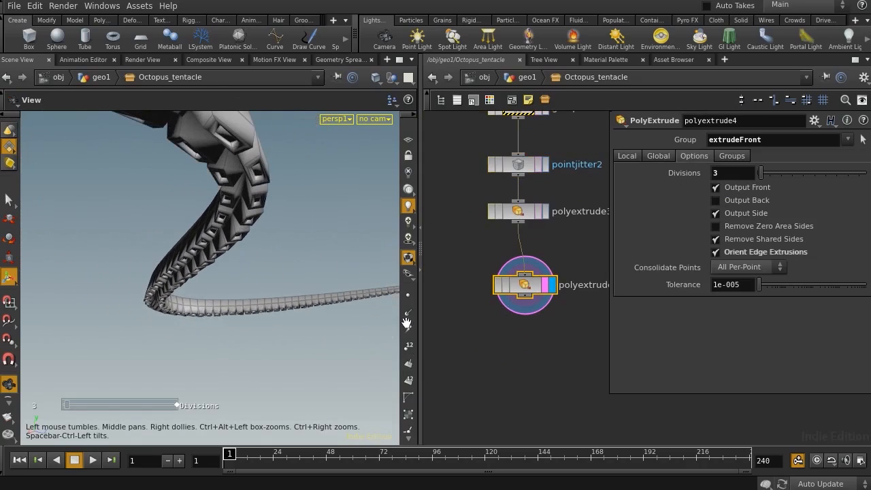
# Add a Subdivide node below polyextrude4, connect it to polyextrude4's output, and display the smoothed tentacle
pyautogui.moveTo(542, 354); pyautogui.dragTo(538, 314, button='middle')
pyautogui.press('Tab')
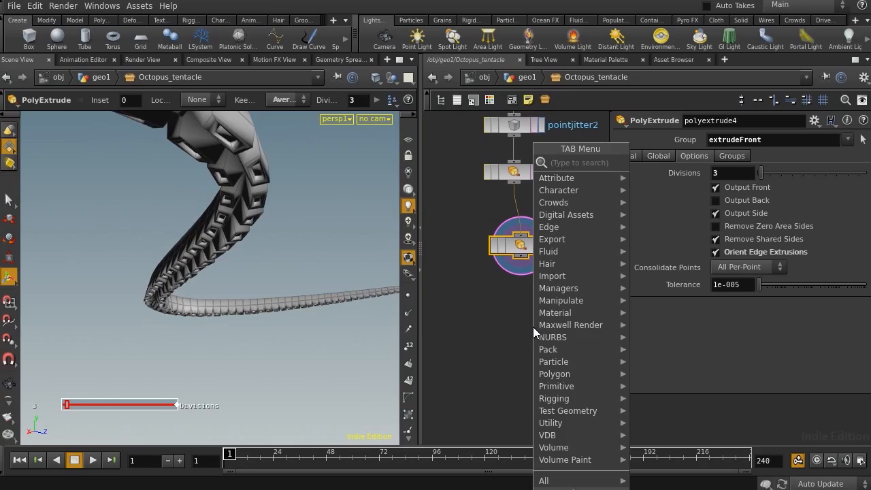
pyautogui.write('sub')
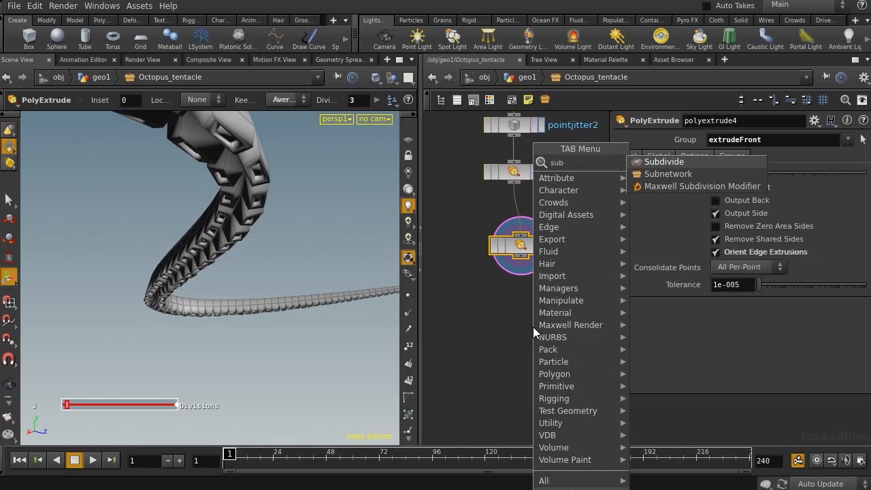
pyautogui.press('Return')
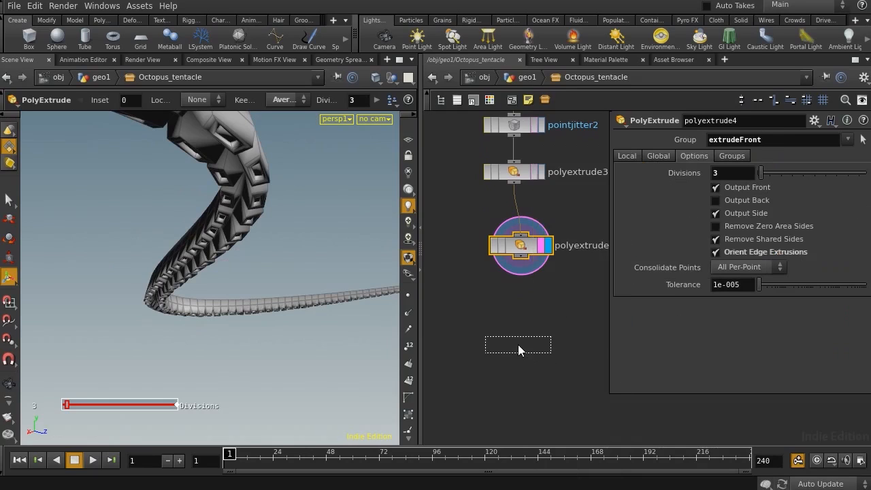
pyautogui.click(518, 344)
pyautogui.moveTo(520, 257); pyautogui.dragTo(519, 346)
pyautogui.click(544, 342)
pyautogui.keyDown('alt'); pyautogui.moveTo(170, 173); pyautogui.dragTo(236, 288); pyautogui.keyUp('alt')
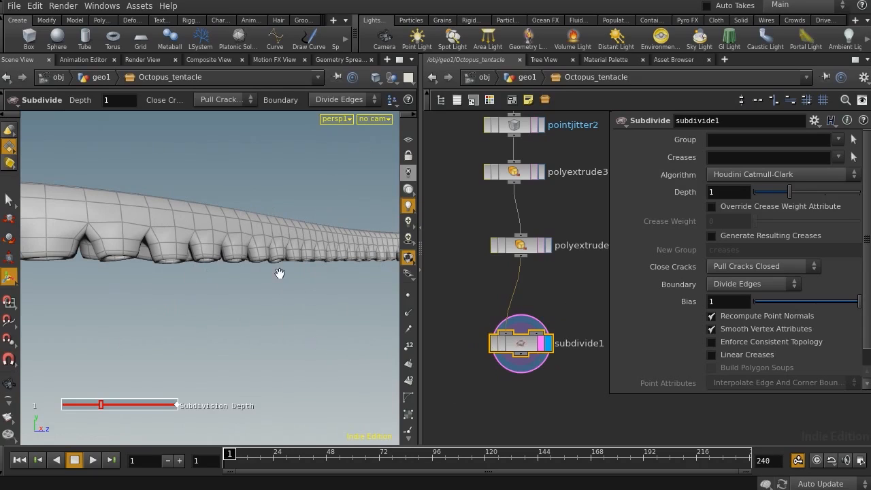
pyautogui.moveTo(279, 274); pyautogui.dragTo(211, 341)
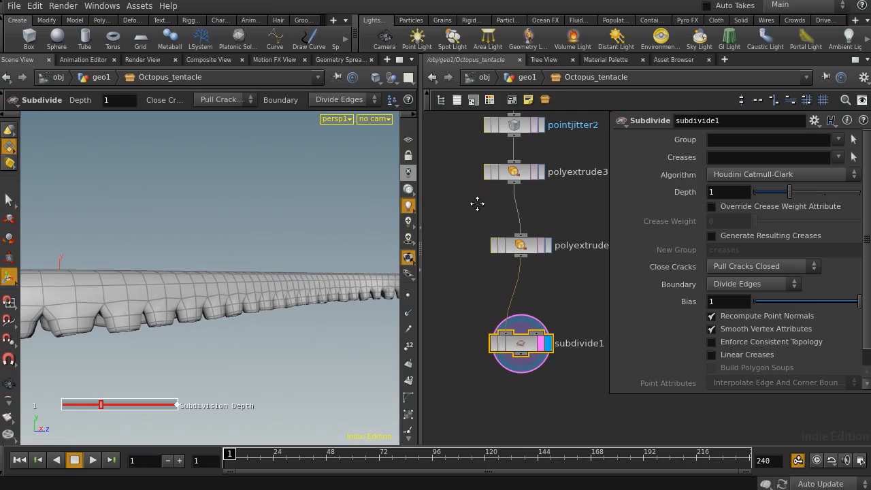
# Go back up to geo1 and set the TWIST parameter of Octopus_tentacle to 10
pyautogui.moveTo(477, 204); pyautogui.dragTo(481, 447, button='middle')
pyautogui.moveTo(461, 305); pyautogui.dragTo(475, 217, button='middle')
pyautogui.moveTo(223, 251); pyautogui.dragTo(162, 298)
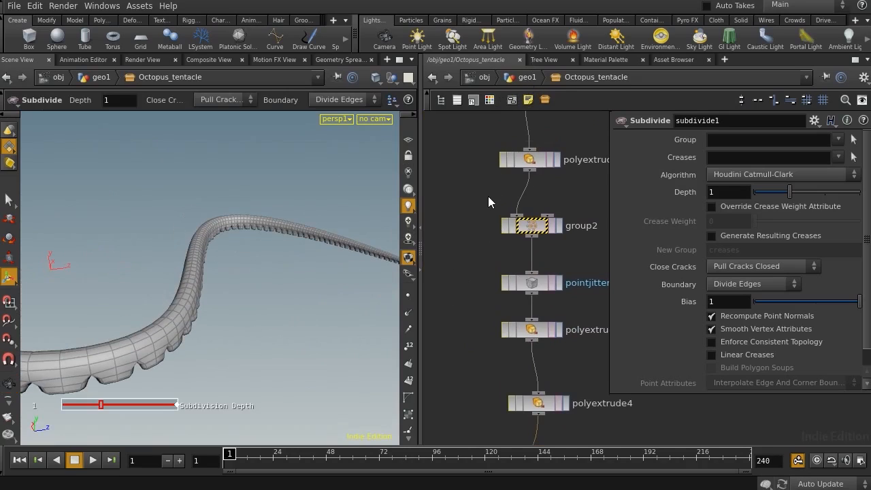
pyautogui.click(516, 76)
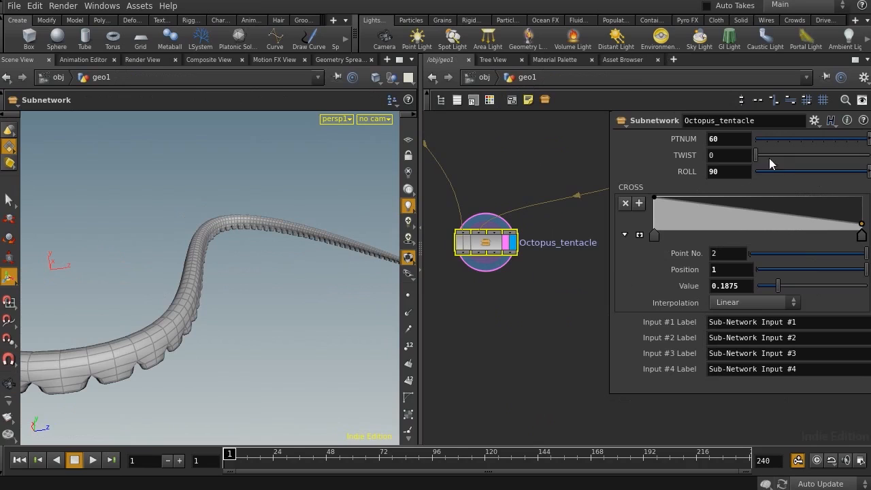
pyautogui.moveTo(784, 154); pyautogui.dragTo(868, 153)
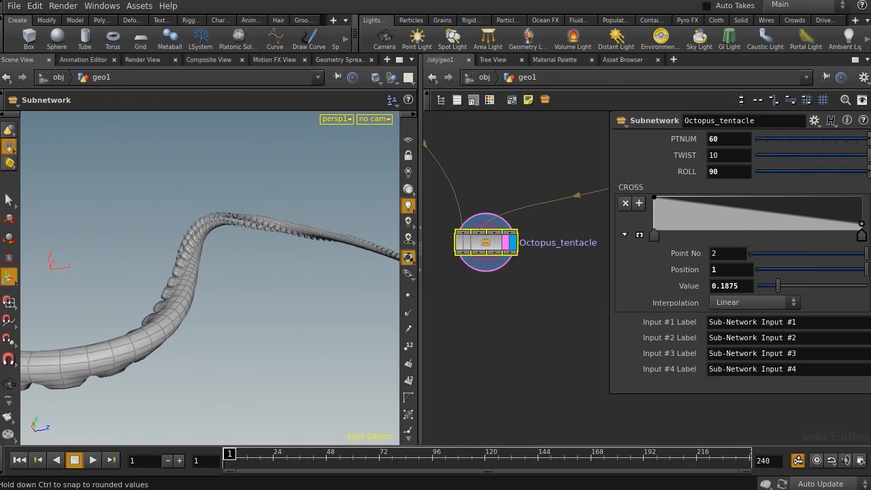
pyautogui.press('Escape')
pyautogui.moveTo(278, 280); pyautogui.dragTo(302, 267)
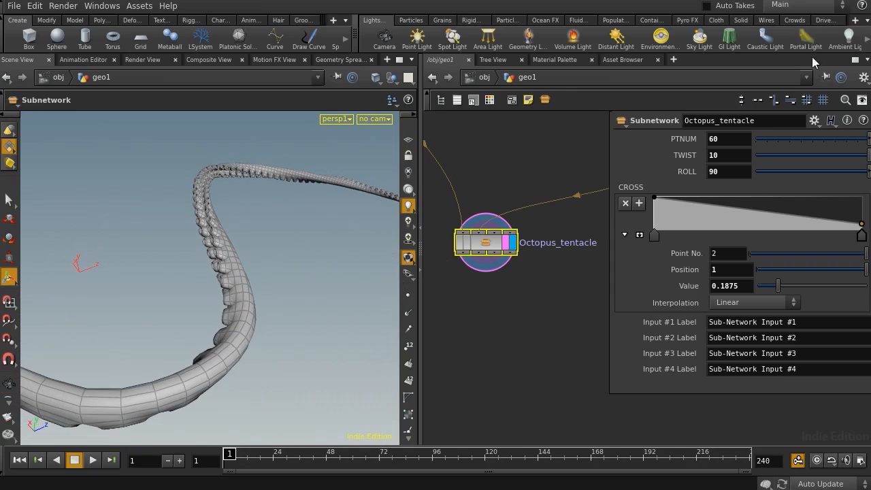
# Review the node chain inside Octopus_tentacle and show the parameters of pointjitter1
pyautogui.doubleClick(456, 240)
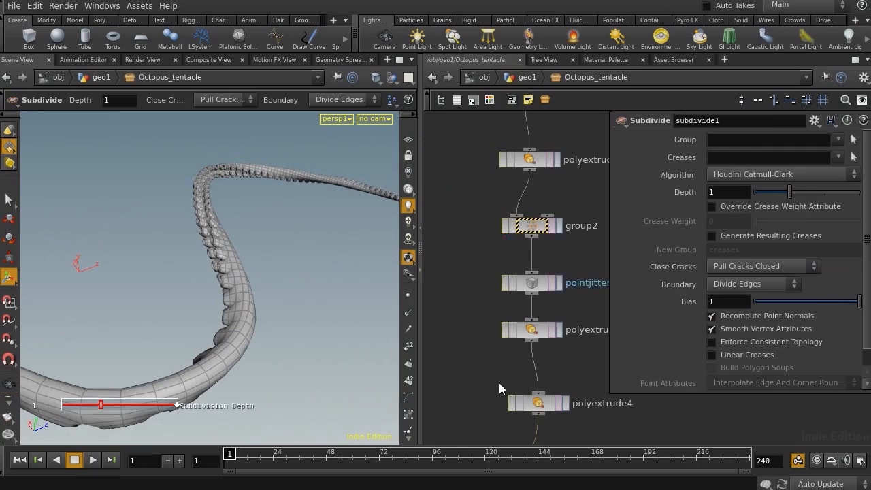
pyautogui.moveTo(475, 365); pyautogui.dragTo(456, 318, button='middle')
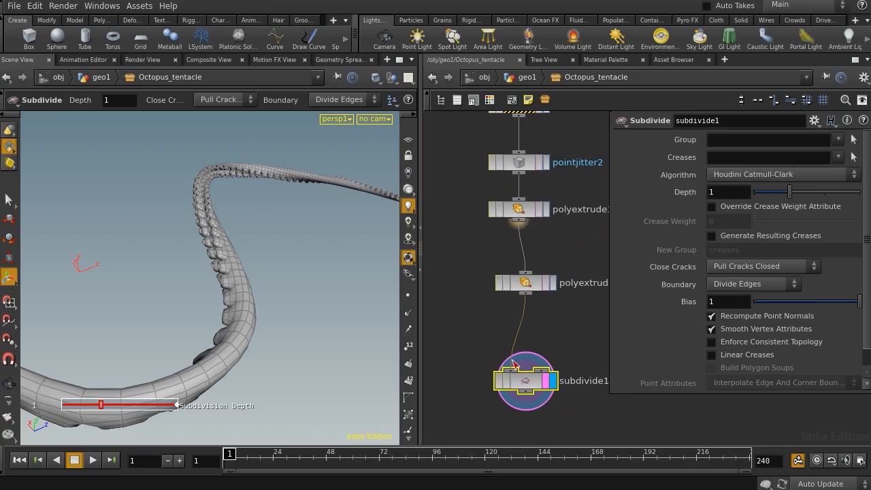
pyautogui.moveTo(473, 218); pyautogui.dragTo(462, 428, button='middle')
pyautogui.moveTo(452, 242); pyautogui.dragTo(456, 435, button='middle')
pyautogui.moveTo(466, 252); pyautogui.dragTo(452, 454, button='middle')
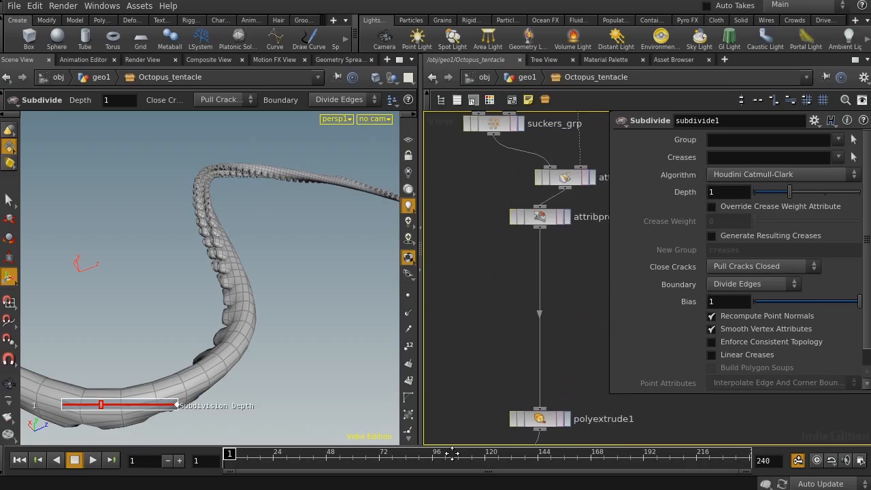
pyautogui.moveTo(488, 317); pyautogui.dragTo(483, 362, button='middle')
pyautogui.moveTo(536, 257); pyautogui.dragTo(535, 354)
pyautogui.moveTo(504, 402); pyautogui.dragTo(499, 116, button='middle')
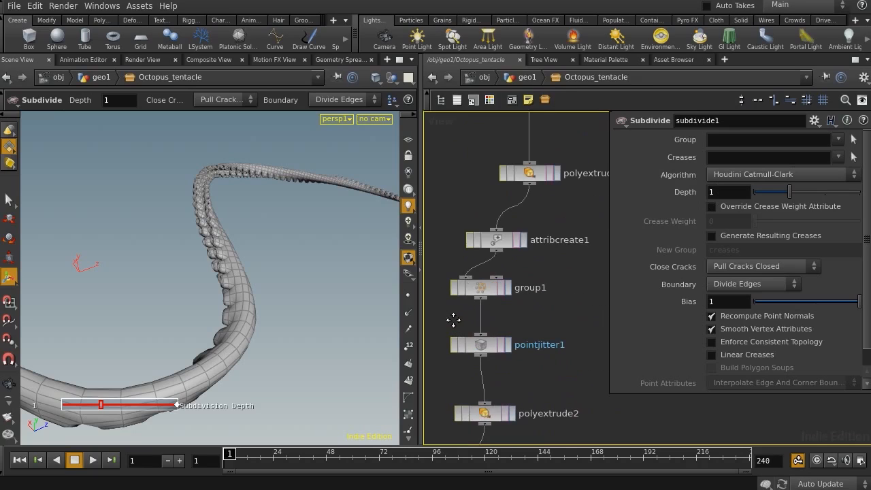
pyautogui.moveTo(453, 317); pyautogui.dragTo(510, 265, button='middle')
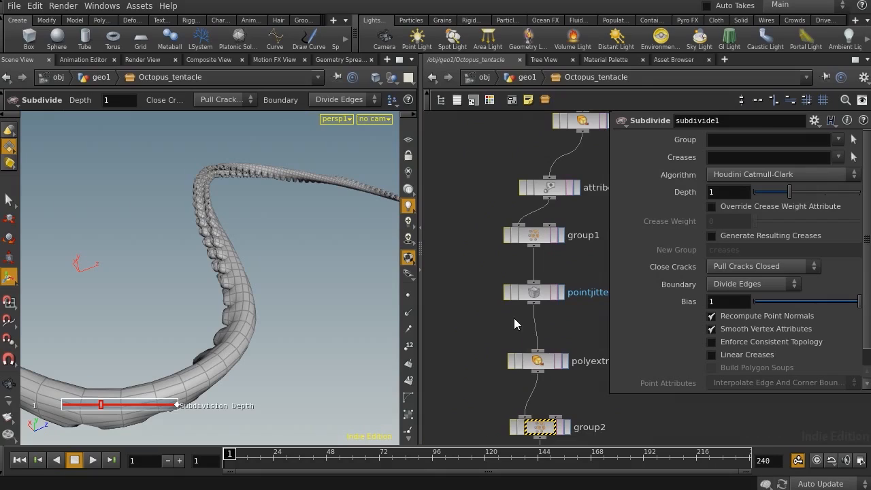
pyautogui.click(529, 293)
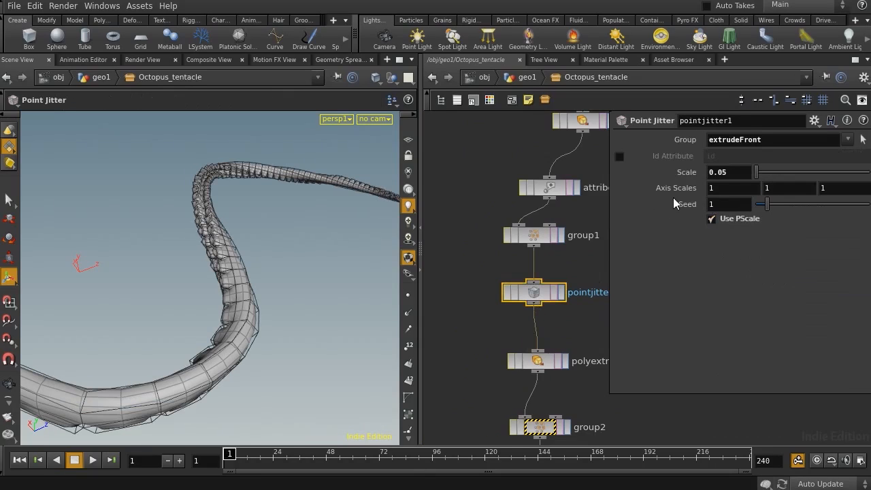
# Add an integer parameter named seed with label SEED above CROSS in the parameter interface of Octopus_tentacle
pyautogui.click(525, 77)
pyautogui.click(814, 120)
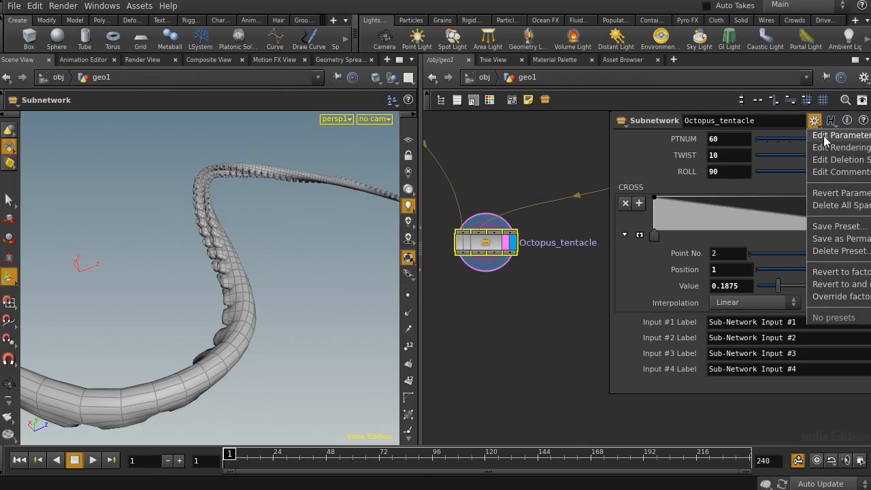
pyautogui.click(818, 134)
pyautogui.moveTo(341, 11); pyautogui.dragTo(392, 16)
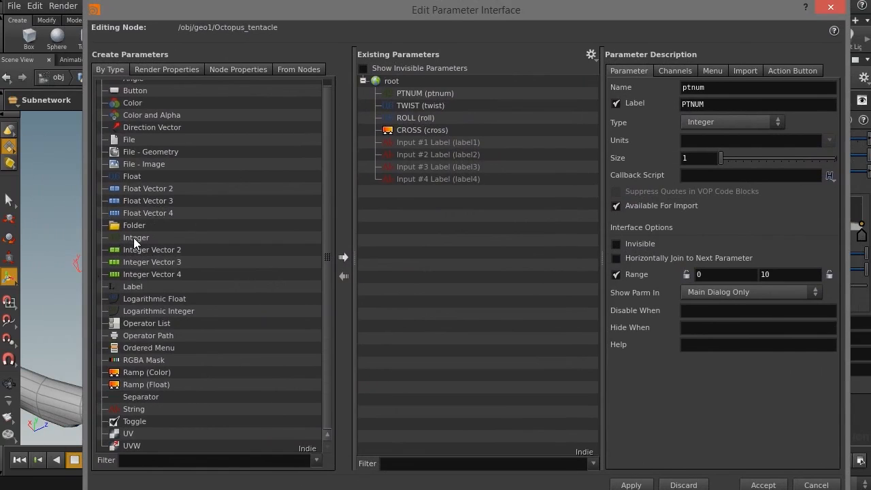
pyautogui.moveTo(134, 237); pyautogui.dragTo(399, 137)
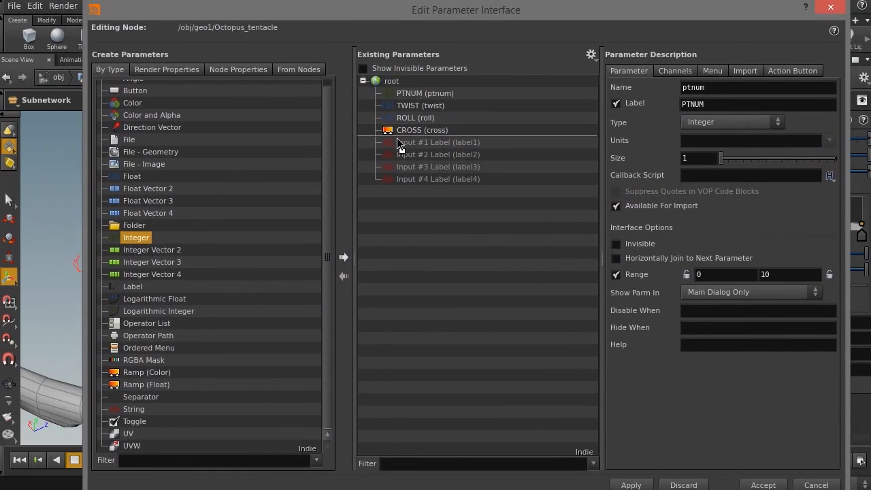
pyautogui.moveTo(399, 142); pyautogui.dragTo(397, 131)
pyautogui.doubleClick(701, 89)
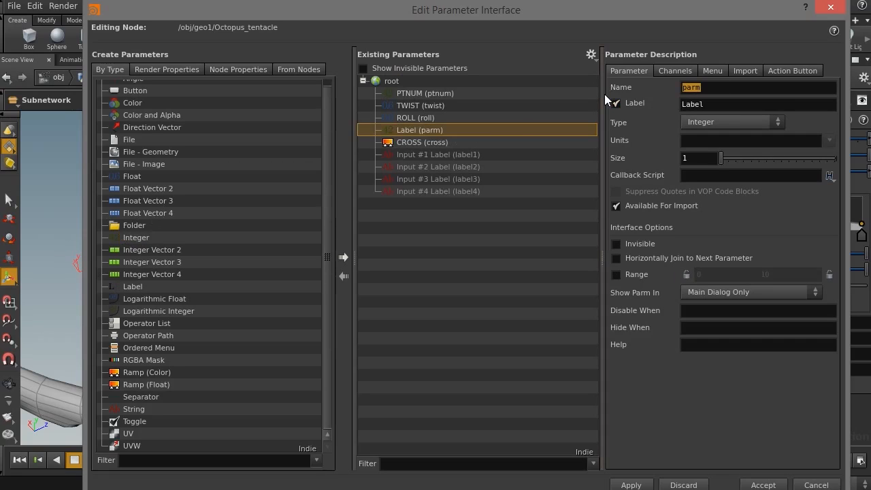
pyautogui.write('seed')
pyautogui.press('Tab')
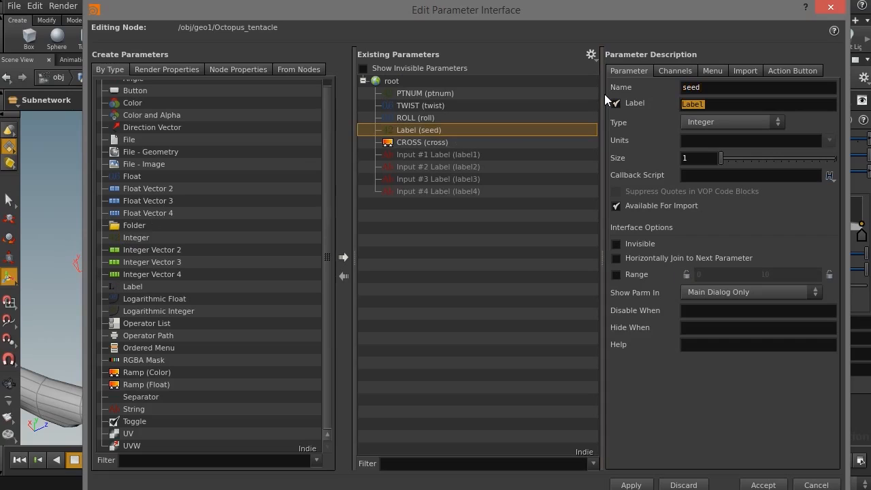
pyautogui.write('SEED')
# Add an integer parameter named sublevel with label SUBLEVEL between SEED and CROSS, and accept the interface changes
pyautogui.moveTo(122, 236); pyautogui.dragTo(411, 142)
pyautogui.moveTo(638, 91); pyautogui.dragTo(598, 96)
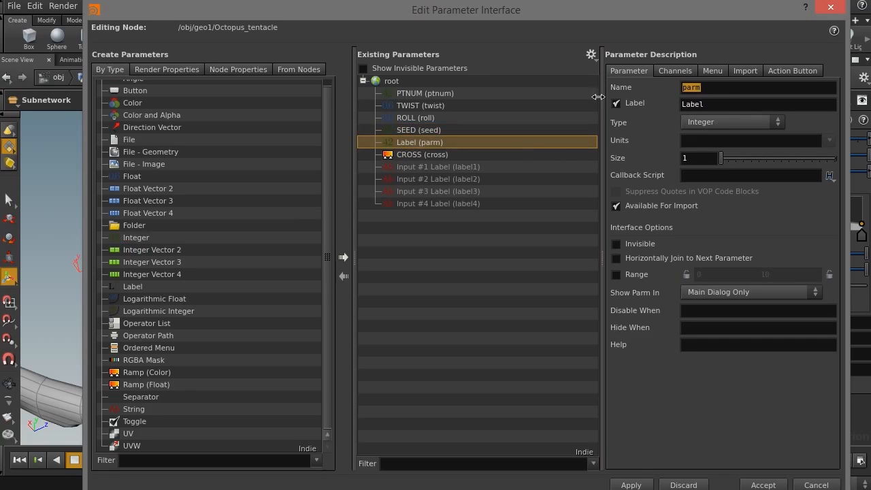
pyautogui.write('sublevel')
pyautogui.press('Tab')
pyautogui.write('SU')
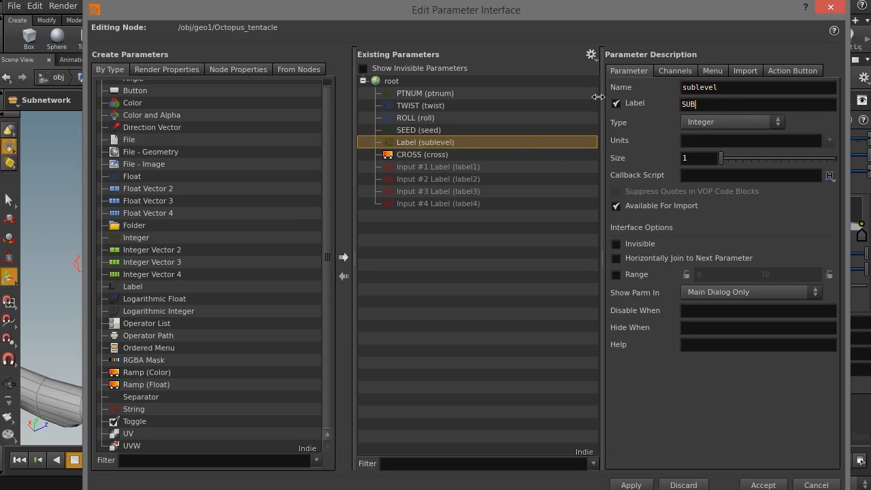
pyautogui.press('Return')
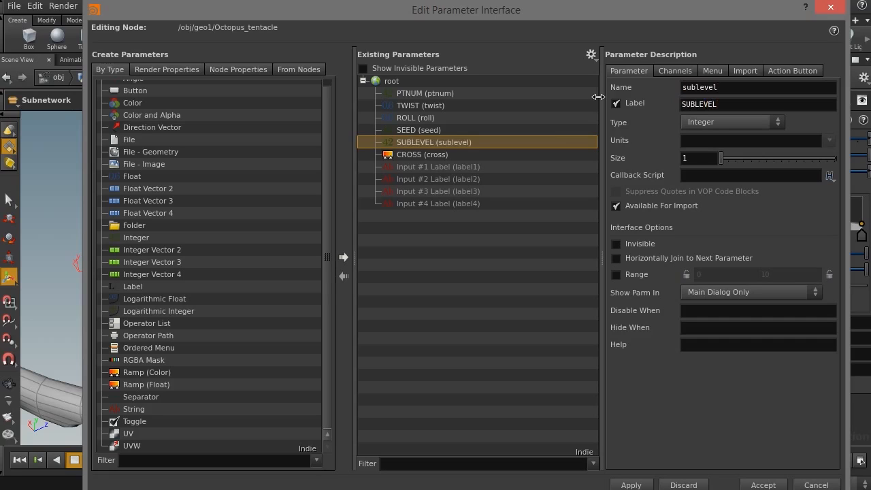
pyautogui.click(766, 484)
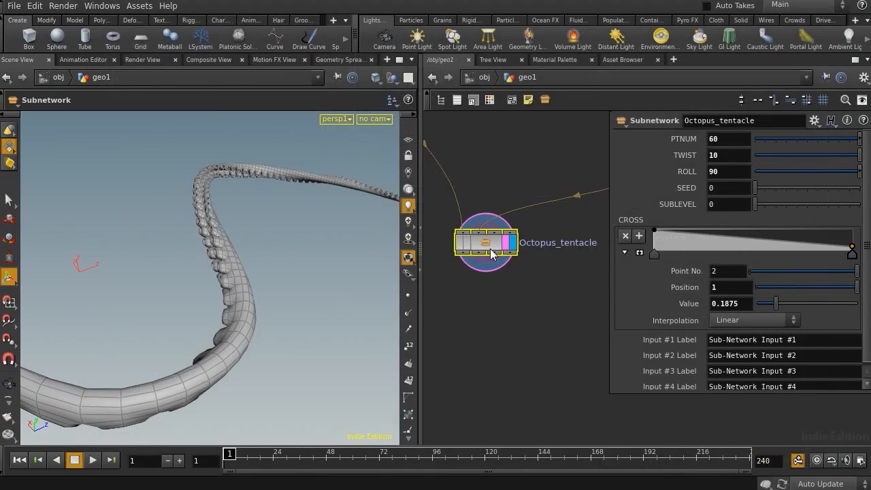
# Copy the SEED parameter of Octopus_tentacle and paste it as a relative reference into the Seed of pointjitter1
pyautogui.rightClick(680, 189)
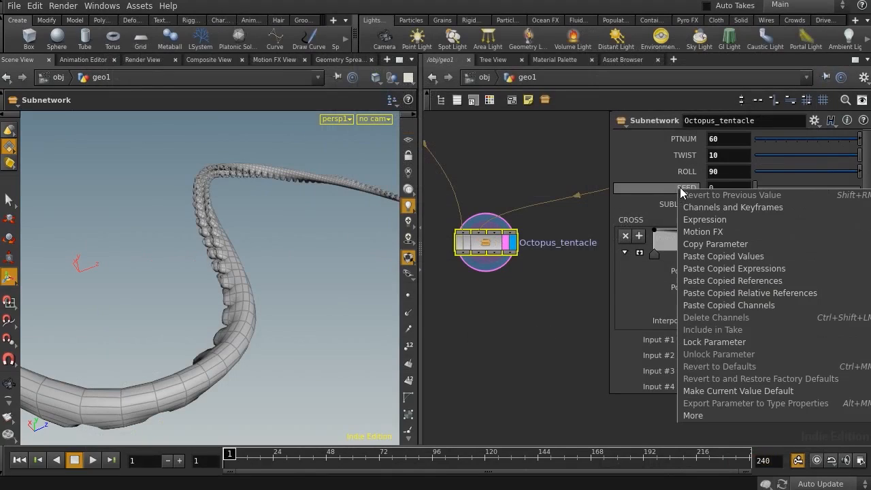
pyautogui.click(722, 247)
pyautogui.doubleClick(486, 246)
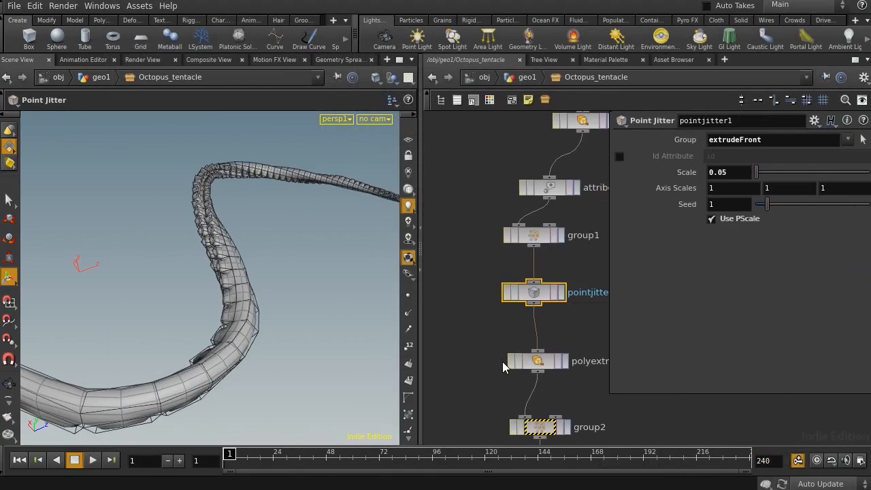
pyautogui.rightClick(680, 204)
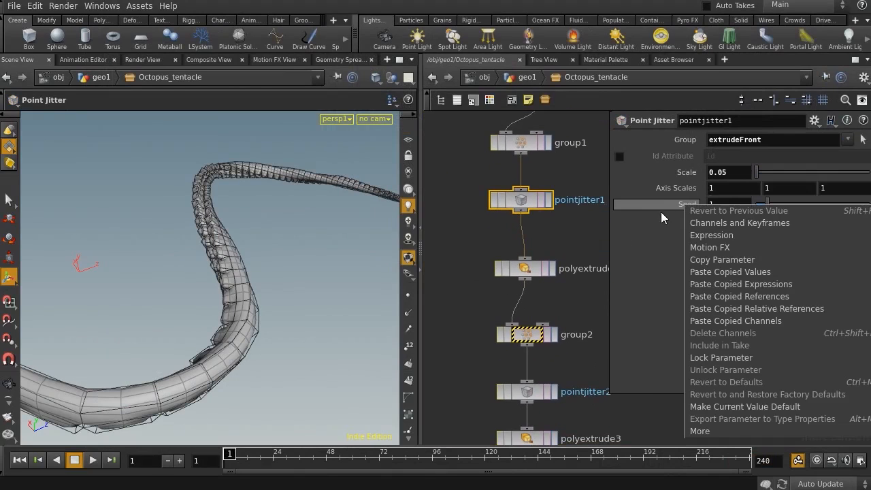
pyautogui.click(784, 308)
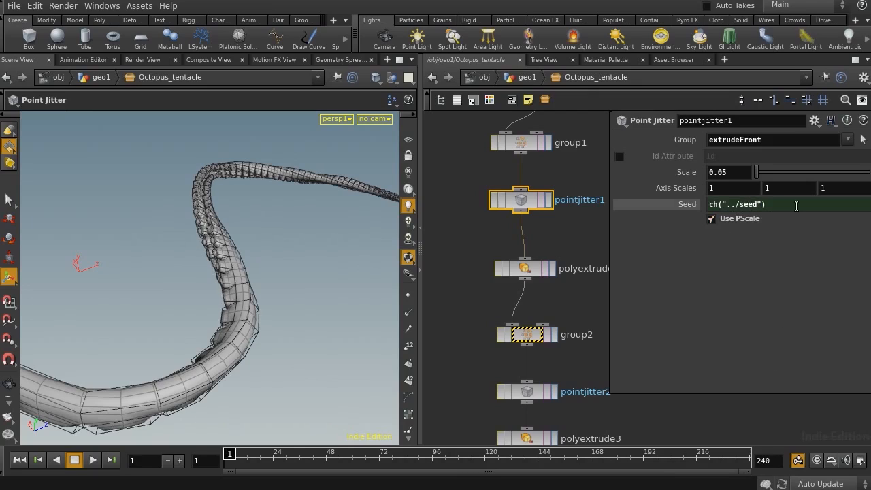
# Reuse the seed expression of pointjitter1 to set the Seed of pointjitter2 to ch("../seed")+345345, and check pointjitter1 again
pyautogui.moveTo(818, 203); pyautogui.dragTo(645, 205)
pyautogui.hotkey('ctrl', 'c')
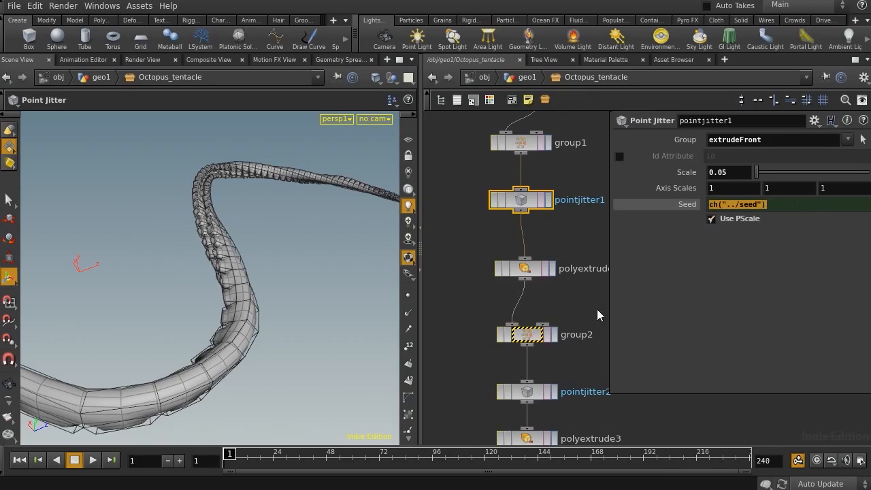
pyautogui.moveTo(597, 309); pyautogui.dragTo(568, 215, button='middle')
pyautogui.moveTo(535, 243); pyautogui.dragTo(439, 304)
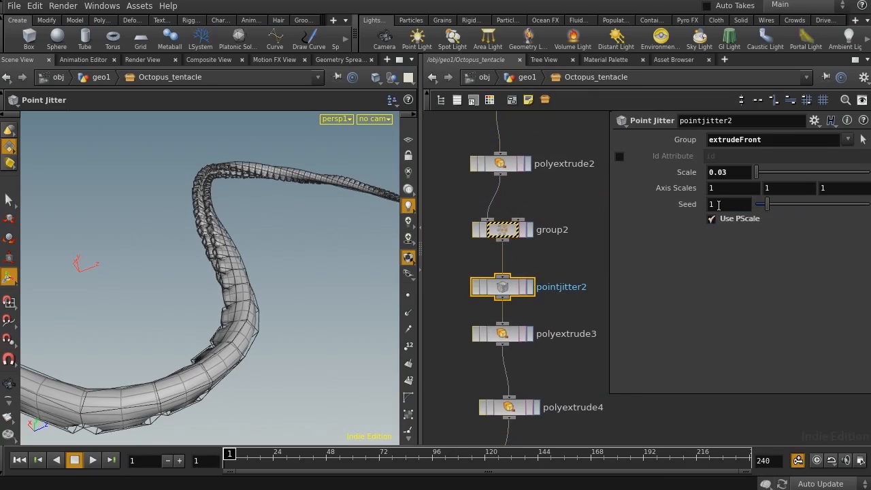
pyautogui.click(753, 204)
pyautogui.hotkey('ctrl', 'v')
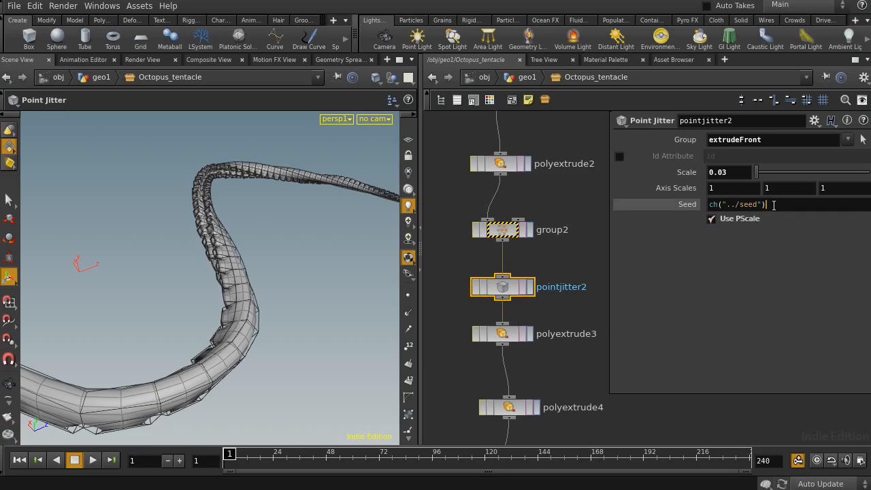
pyautogui.write('+345345')
pyautogui.press('Return')
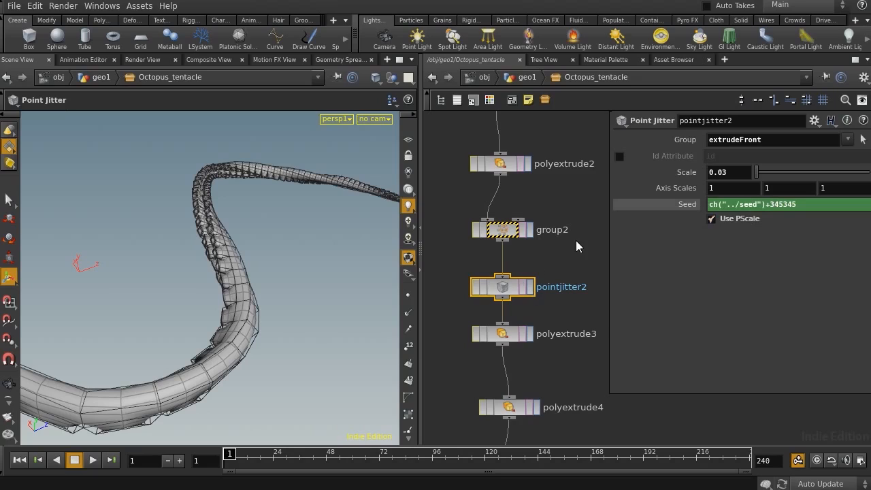
pyautogui.moveTo(575, 250); pyautogui.dragTo(570, 326, button='middle')
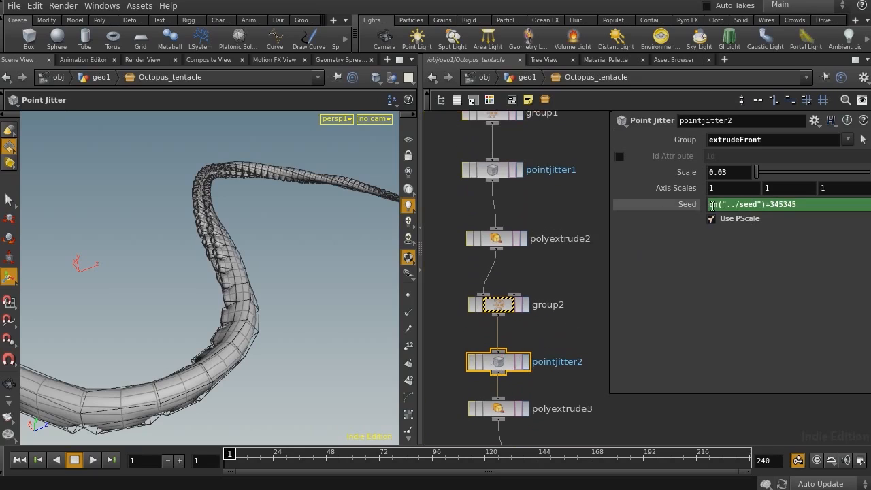
pyautogui.click(492, 170)
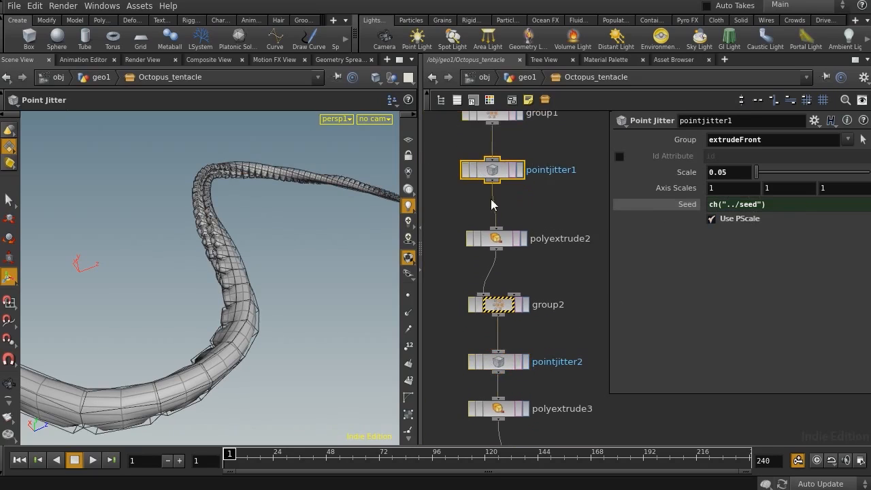
# Set the Depth of subdivide1 to the expression ch("../sublevel")
pyautogui.moveTo(555, 361); pyautogui.dragTo(579, 120, button='middle')
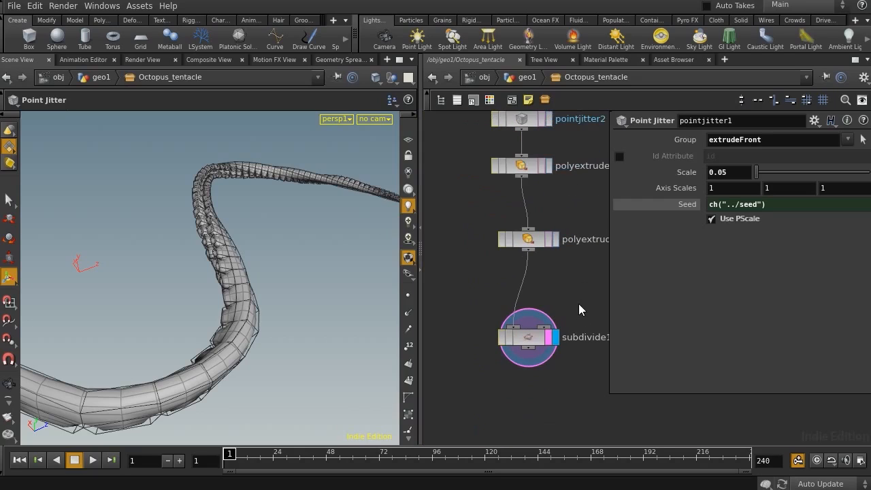
pyautogui.moveTo(579, 310); pyautogui.dragTo(576, 275, button='middle')
pyautogui.click(517, 298)
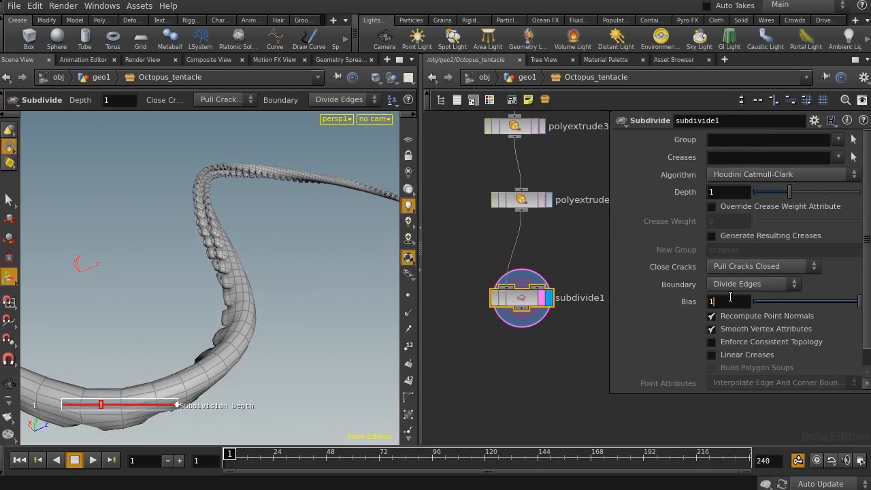
pyautogui.moveTo(740, 188); pyautogui.dragTo(635, 204)
pyautogui.hotkey('ctrl', 'v')
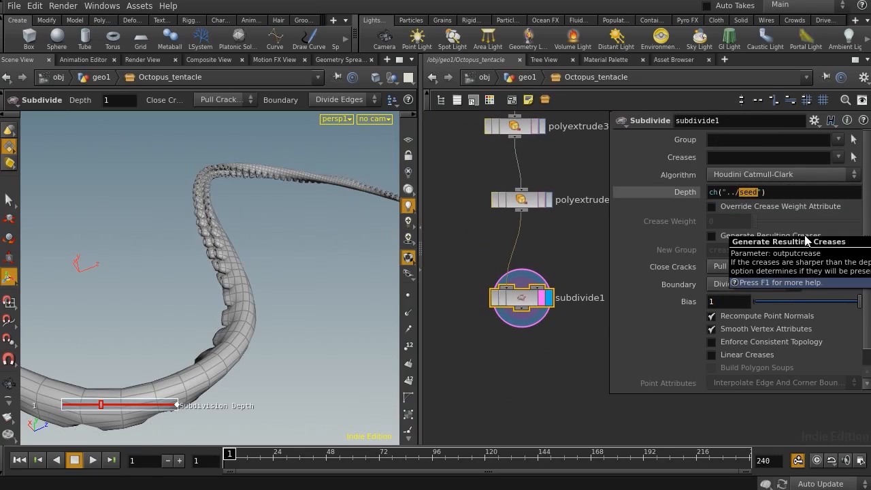
pyautogui.write('sublevel')
pyautogui.press('Return')
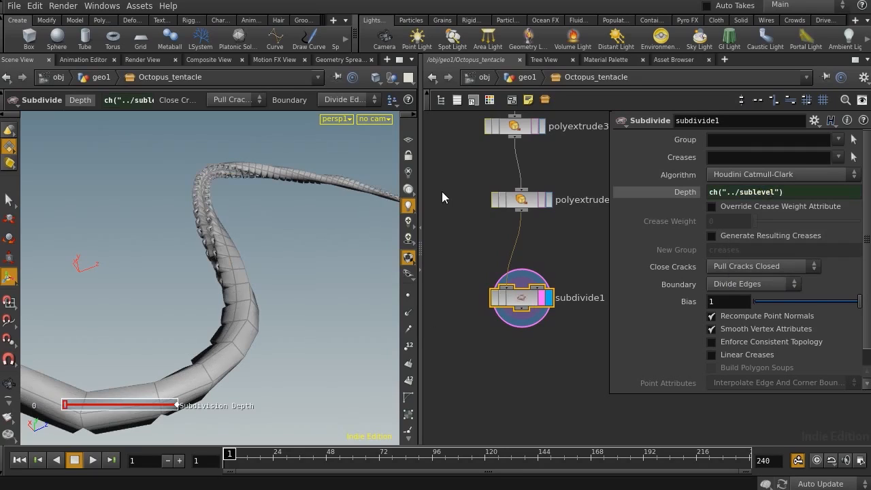
# Go back up to geo1 and set SEED to 5 and SUBLEVEL to 2 on Octopus_tentacle
pyautogui.click(525, 77)
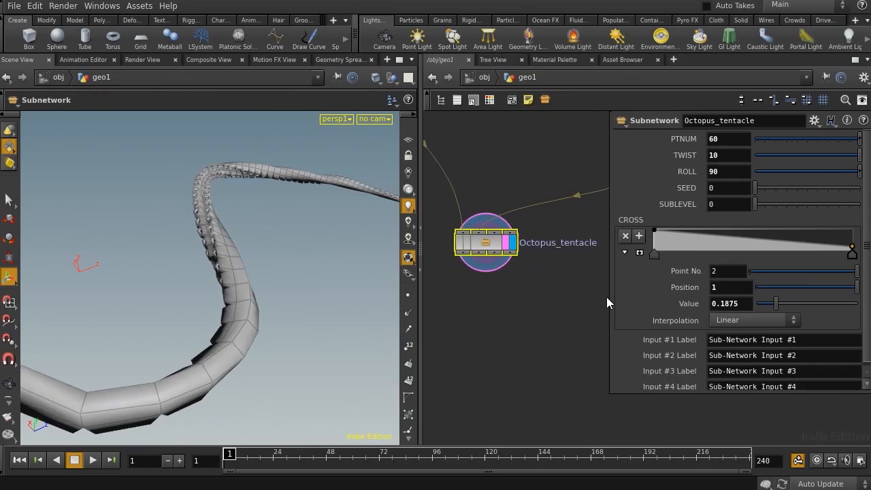
pyautogui.moveTo(755, 188); pyautogui.dragTo(819, 187)
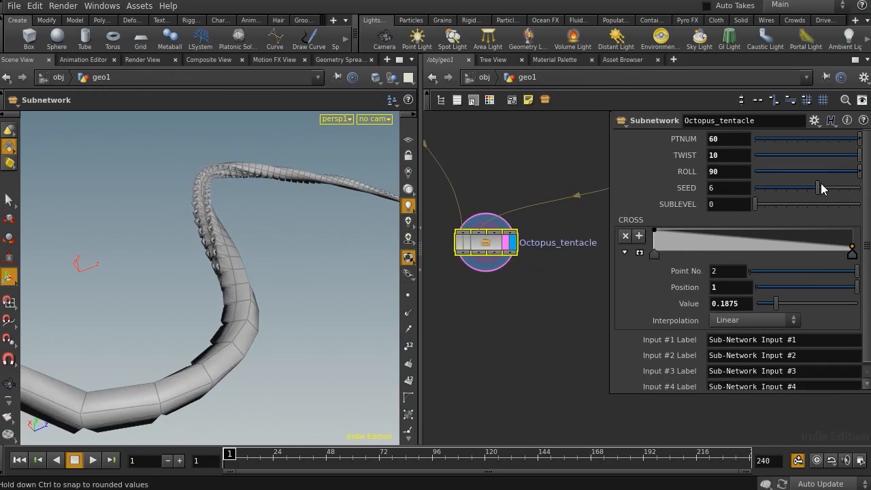
pyautogui.moveTo(773, 209); pyautogui.dragTo(779, 209)
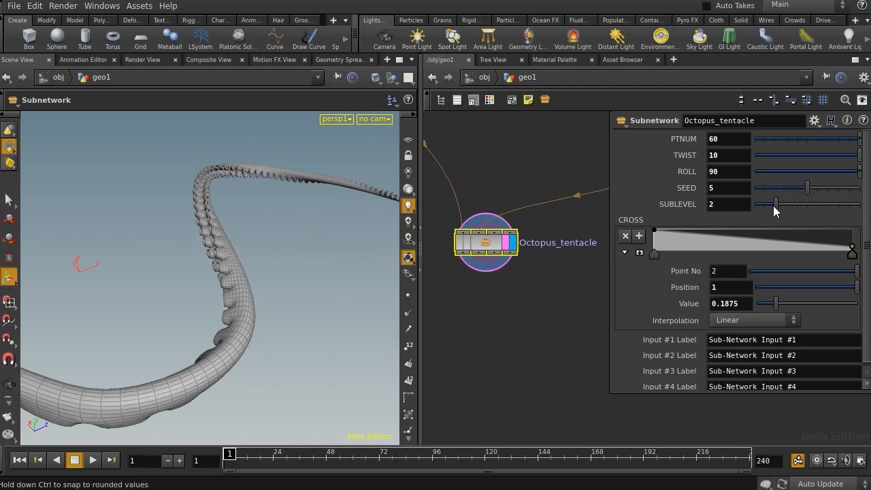
# Set the TWIST of Octopus_tentacle to 0 and its ROLL to 168 to reorient the suckers
pyautogui.press('Escape')
pyautogui.moveTo(393, 230); pyautogui.dragTo(148, 253)
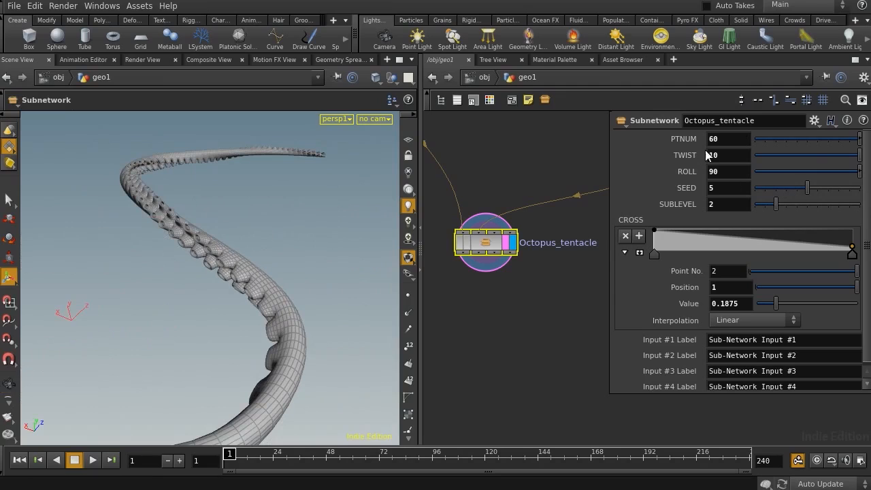
pyautogui.moveTo(850, 157); pyautogui.dragTo(755, 164)
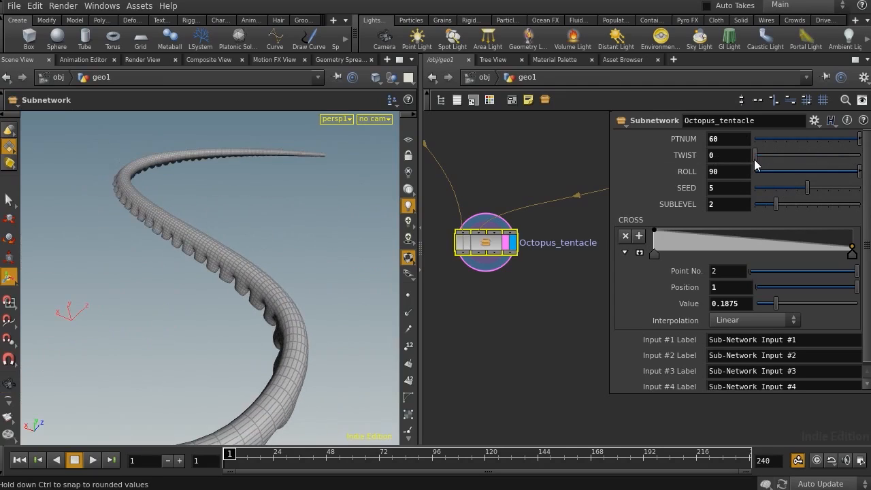
pyautogui.moveTo(721, 171); pyautogui.dragTo(843, 154, button='middle')
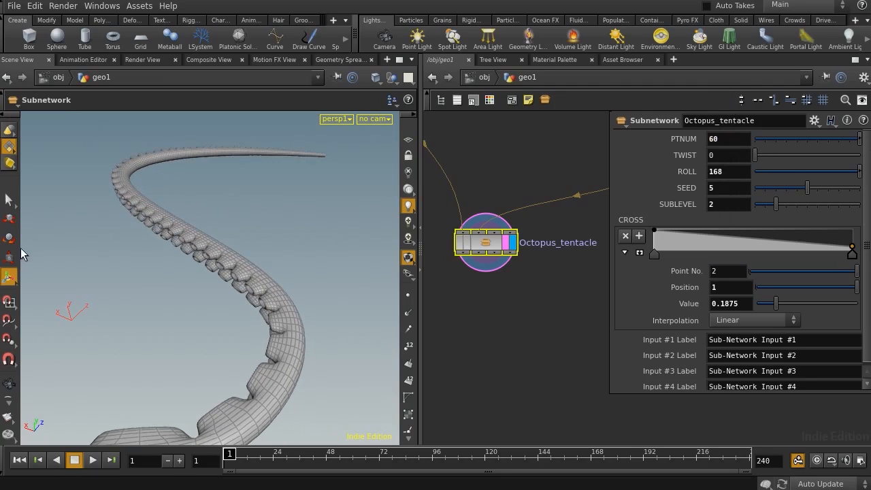
# Inspect the tentacle's open end and insert a PolyCap node between polyextrude4 and subdivide1 inside Octopus_tentacle
pyautogui.keyDown('alt'); pyautogui.moveTo(114, 234); pyautogui.dragTo(443, 220); pyautogui.keyUp('alt')
pyautogui.moveTo(291, 220); pyautogui.dragTo(500, 283)
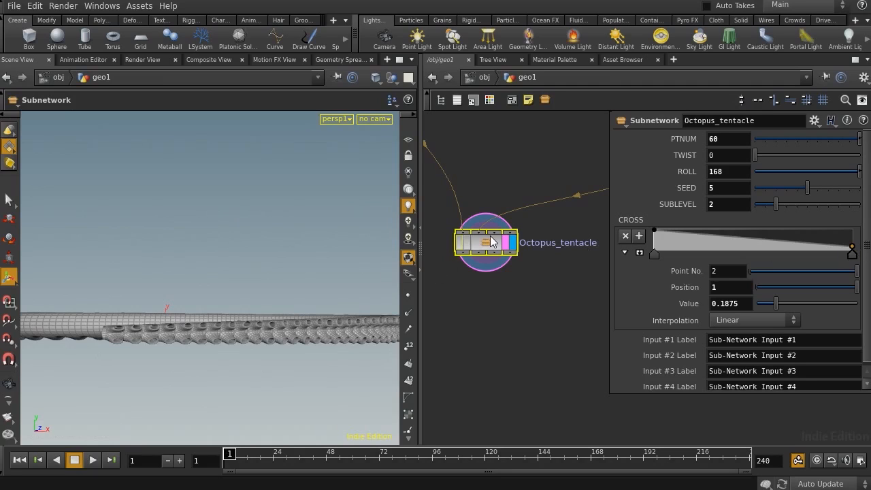
pyautogui.moveTo(85, 372); pyautogui.dragTo(170, 288)
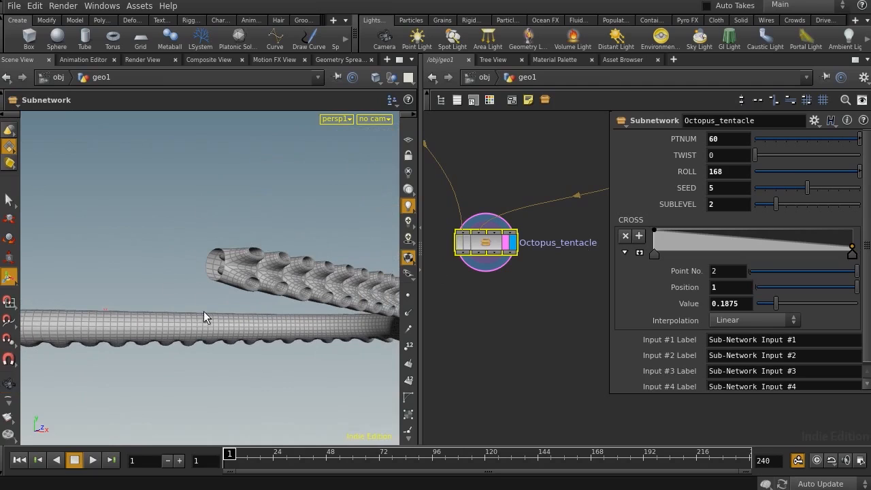
pyautogui.doubleClick(485, 243)
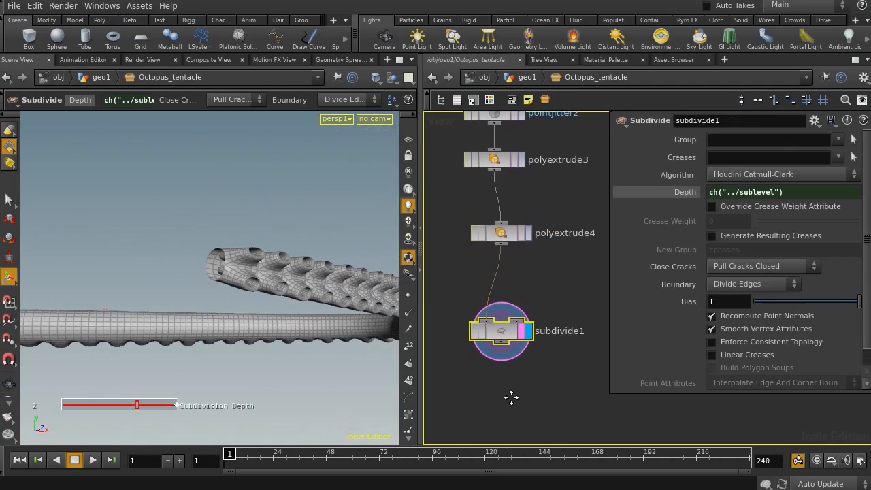
pyautogui.moveTo(492, 345); pyautogui.dragTo(496, 397)
pyautogui.press('Tab')
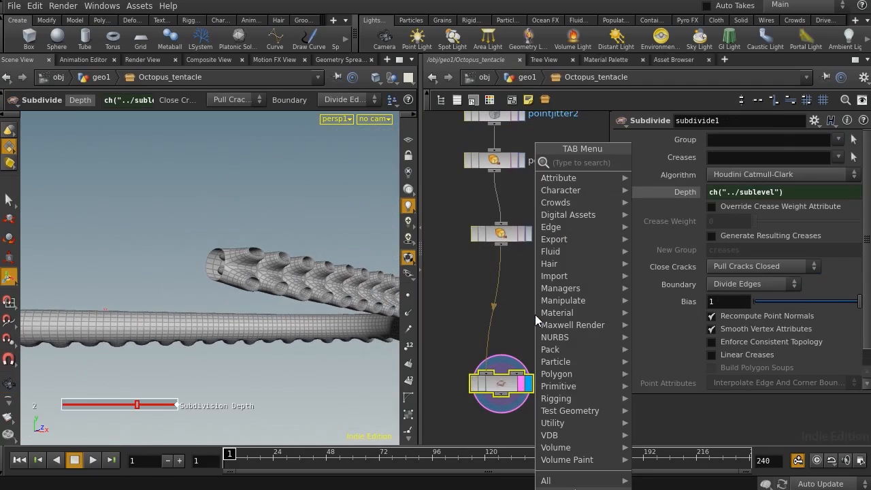
pyautogui.write('poly')
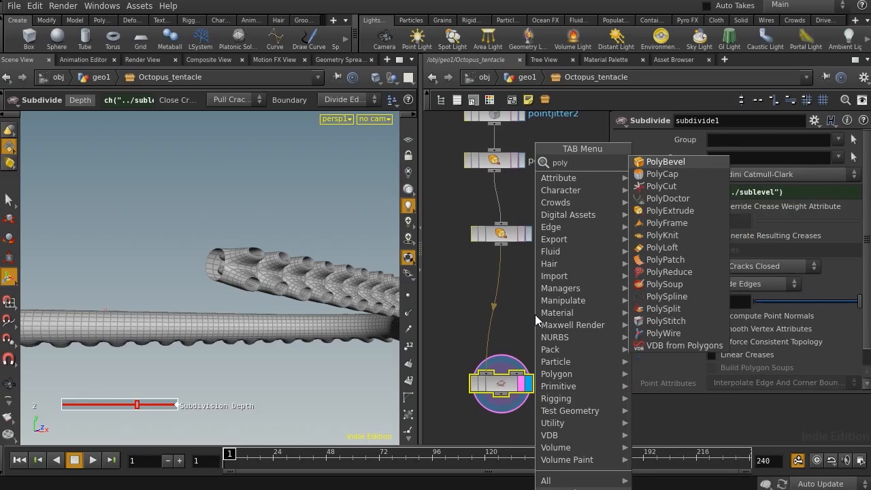
pyautogui.press('Down')
pyautogui.press('Return')
pyautogui.click(491, 318)
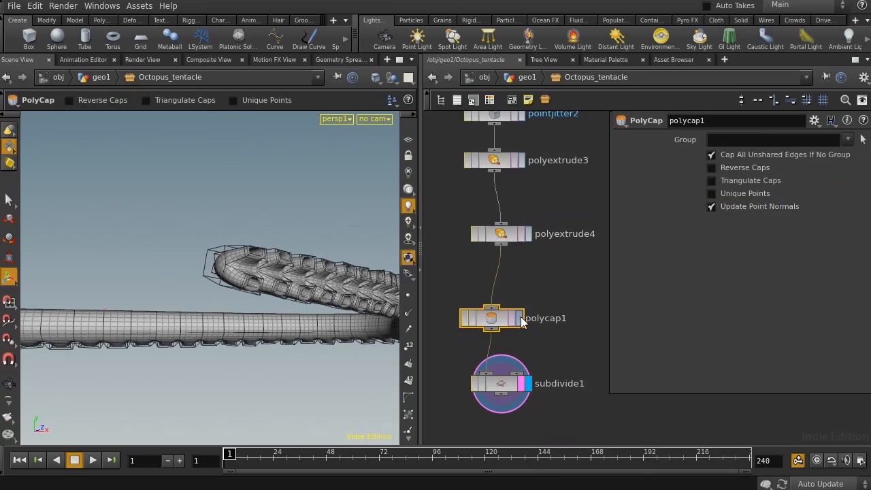
# Return to geo1 and set the end point of the Octopus_tentacle CROSS ramp to 0.166667 for a thinner tip
pyautogui.click(501, 387)
pyautogui.keyDown('alt'); pyautogui.moveTo(176, 255); pyautogui.dragTo(139, 235, button='right'); pyautogui.keyUp('alt')
pyautogui.keyDown('alt'); pyautogui.moveTo(139, 235); pyautogui.dragTo(198, 298); pyautogui.keyUp('alt')
pyautogui.keyDown('alt'); pyautogui.moveTo(198, 299); pyautogui.dragTo(185, 285, button='right'); pyautogui.keyUp('alt')
pyautogui.click(527, 78)
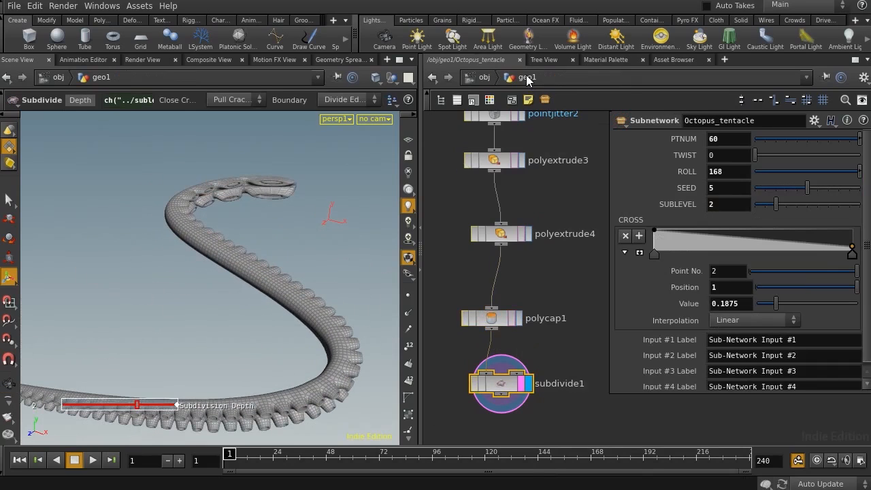
pyautogui.moveTo(854, 252); pyautogui.dragTo(854, 259)
pyautogui.moveTo(234, 348); pyautogui.dragTo(165, 298)
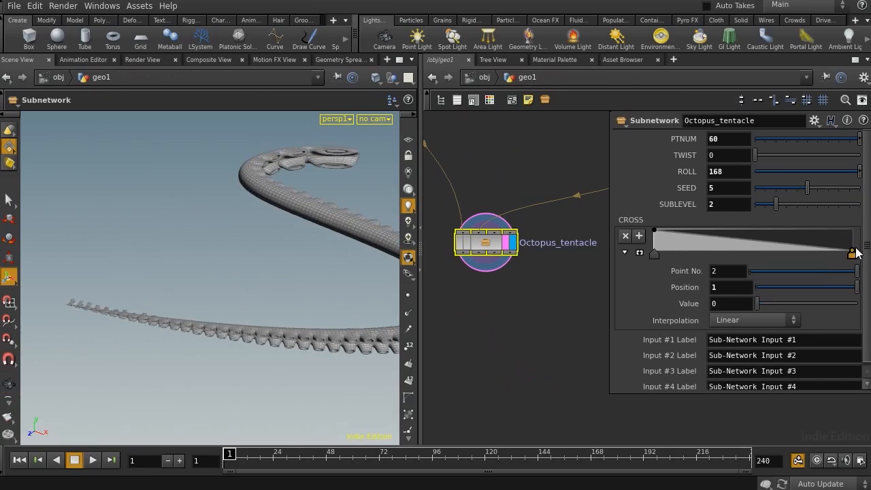
pyautogui.moveTo(856, 251); pyautogui.dragTo(856, 251)
pyautogui.press('space')
pyautogui.moveTo(272, 316); pyautogui.dragTo(228, 285)
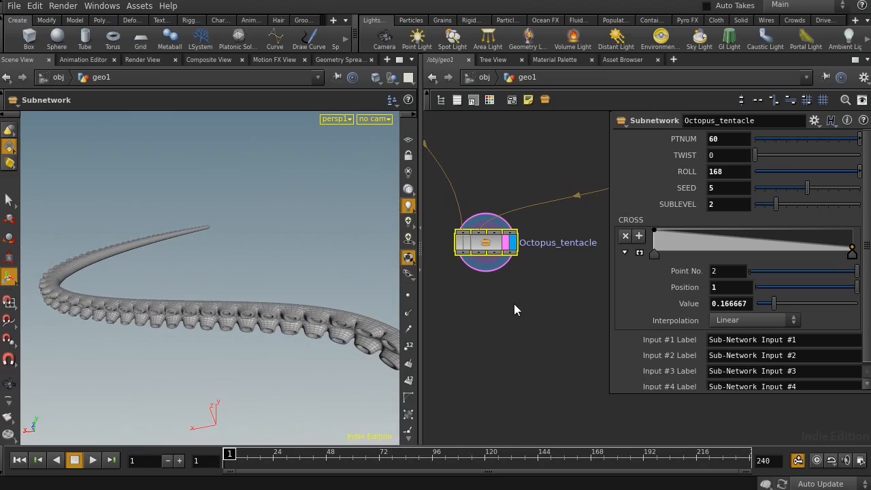
# Add a new Curve node next to curve1 in the geo1 network
pyautogui.moveTo(494, 298); pyautogui.dragTo(523, 406, button='middle')
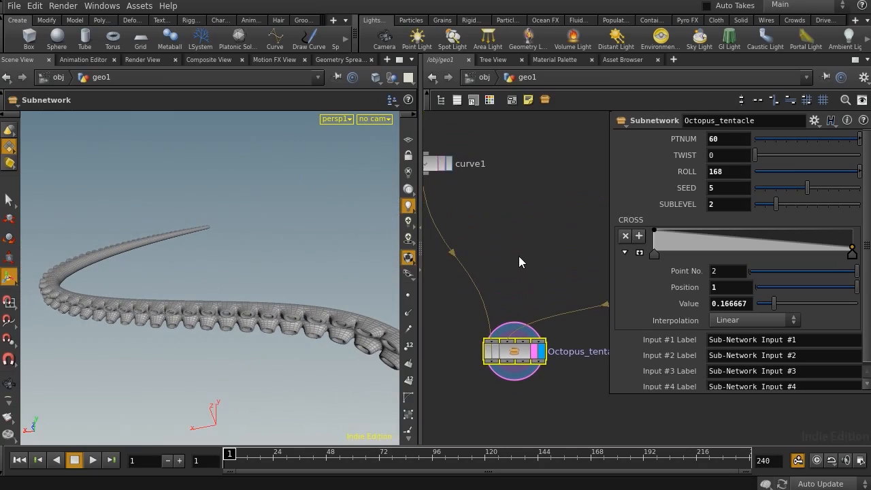
pyautogui.moveTo(521, 258); pyautogui.dragTo(563, 366, button='middle')
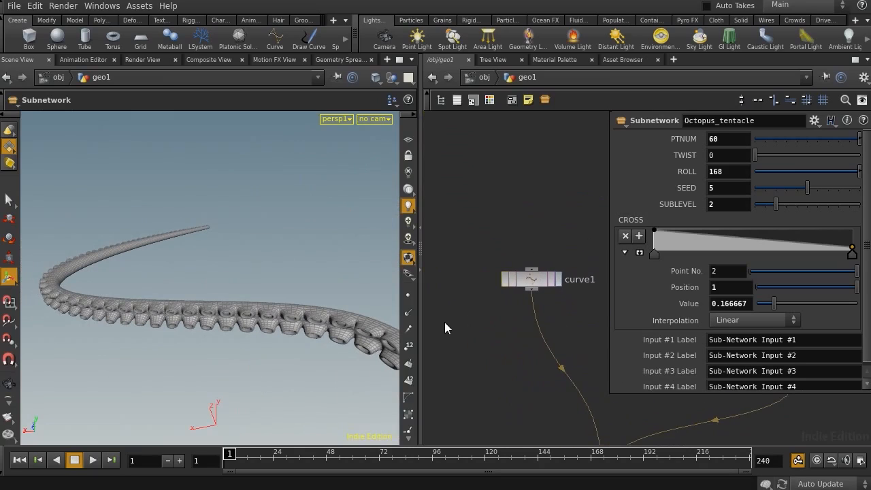
pyautogui.press('Tab')
pyautogui.write('cur')
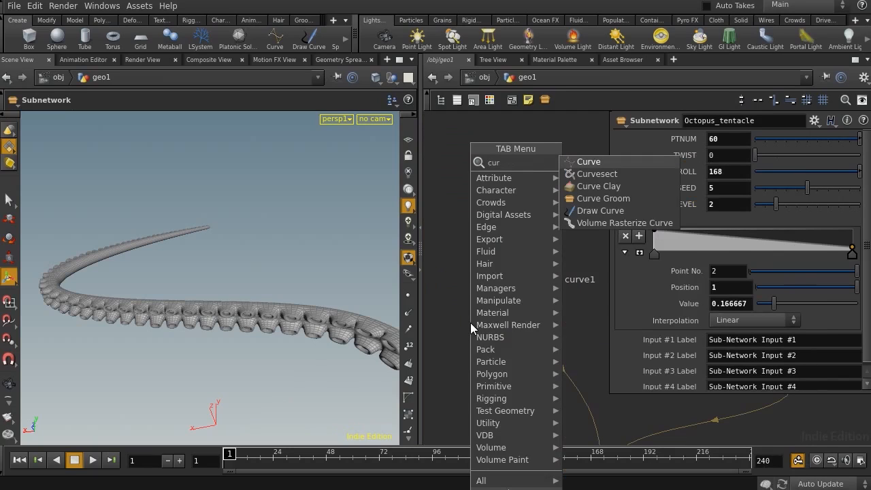
pyautogui.press('Return')
pyautogui.click(471, 322)
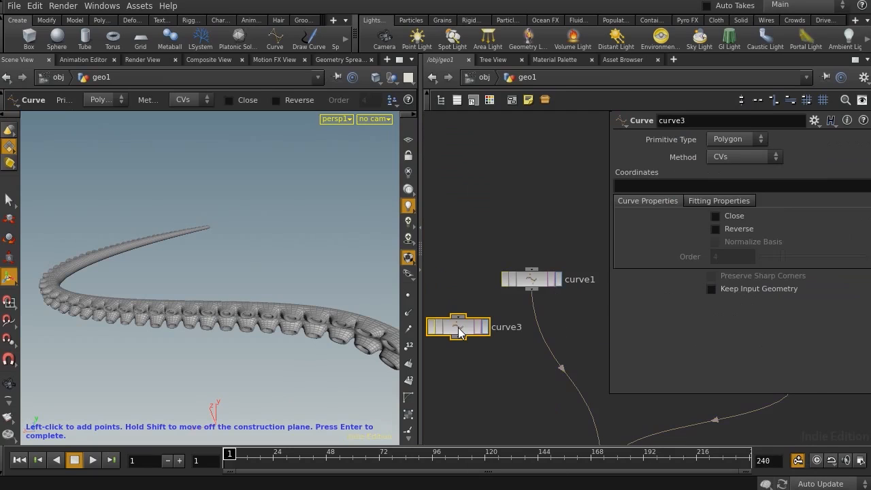
# Draw a winding, open polygon curve of about eleven points beside the tentacle in the top view, then return to perspective
pyautogui.hotkey('space', '2')
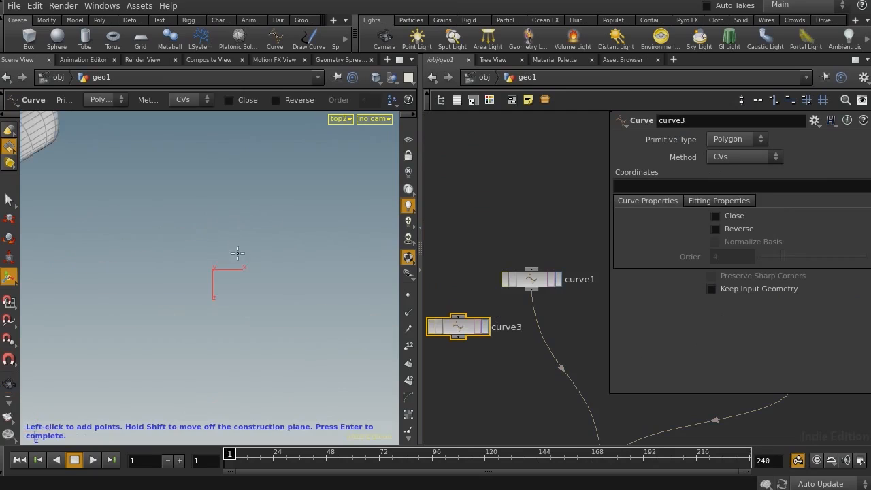
pyautogui.moveTo(237, 252); pyautogui.dragTo(170, 247, button='right')
pyautogui.moveTo(241, 248); pyautogui.dragTo(212, 210, button='middle')
pyautogui.click(166, 206)
pyautogui.click(234, 178)
pyautogui.click(295, 241)
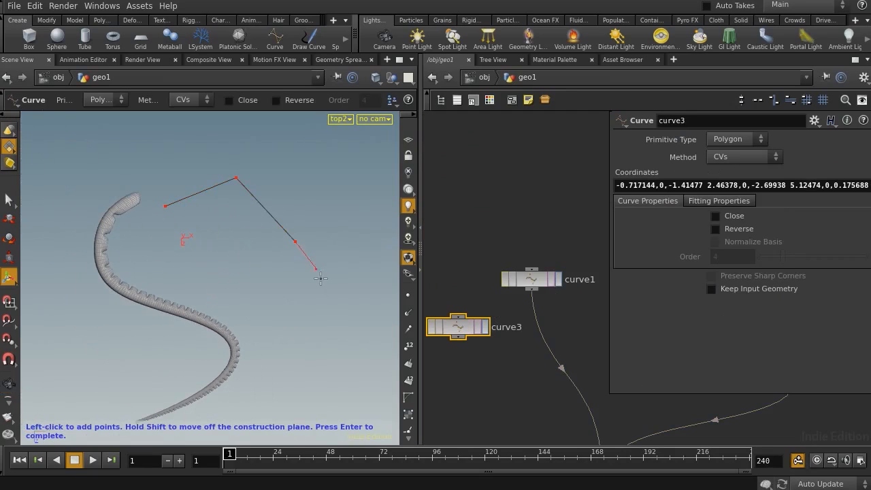
pyautogui.click(282, 416)
pyautogui.moveTo(317, 368); pyautogui.dragTo(296, 161, button='middle')
pyautogui.click(325, 274)
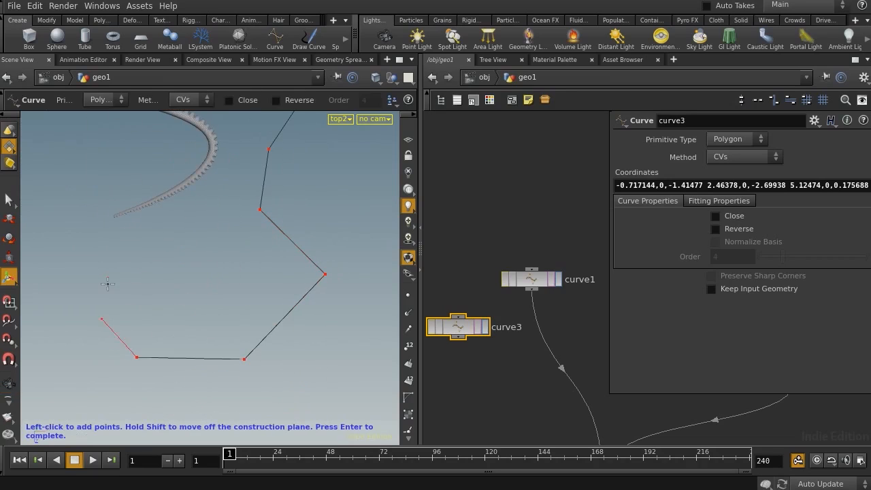
pyautogui.press('Return')
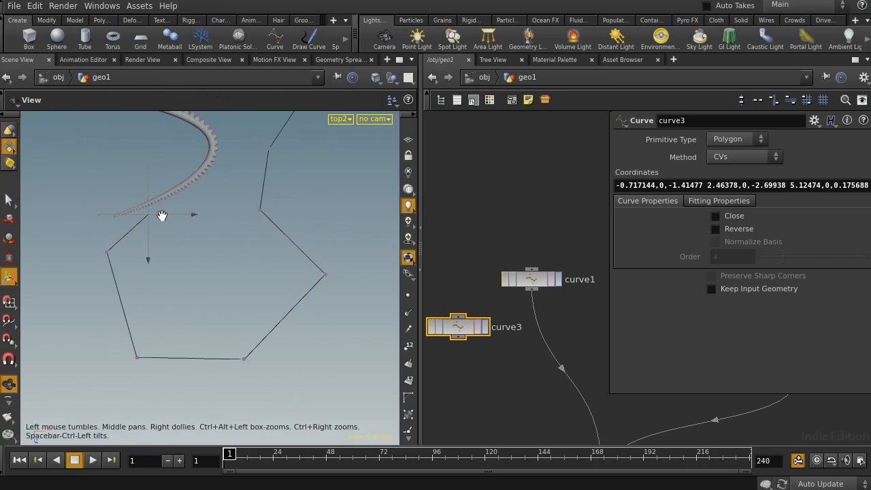
pyautogui.hotkey('space', '1')
pyautogui.moveTo(249, 245); pyautogui.dragTo(62, 205, button='right')
pyautogui.moveTo(62, 206); pyautogui.dragTo(160, 197, button='middle')
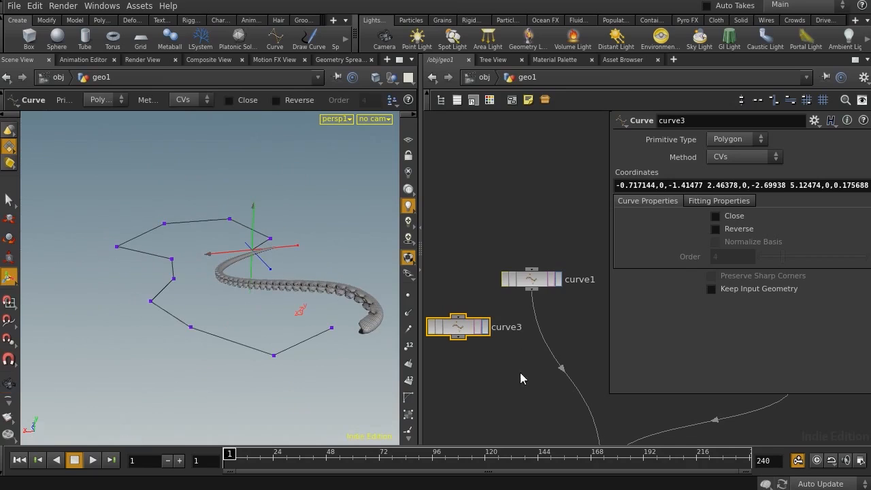
# Add a Point node fed by curve3 and set its Y position to $TY+$PT so the curve rises along its length
pyautogui.moveTo(513, 372); pyautogui.dragTo(521, 276, button='middle')
pyautogui.press('Tab')
pyautogui.write('po')
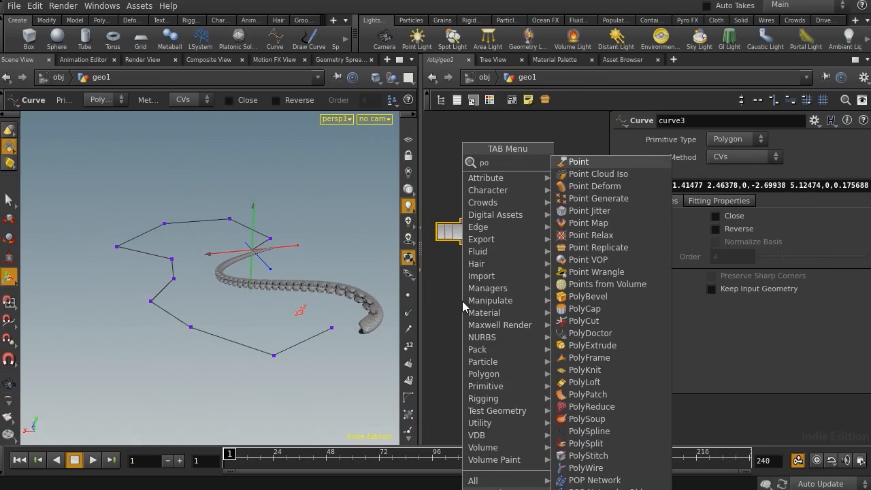
pyautogui.press('Return')
pyautogui.click(516, 300)
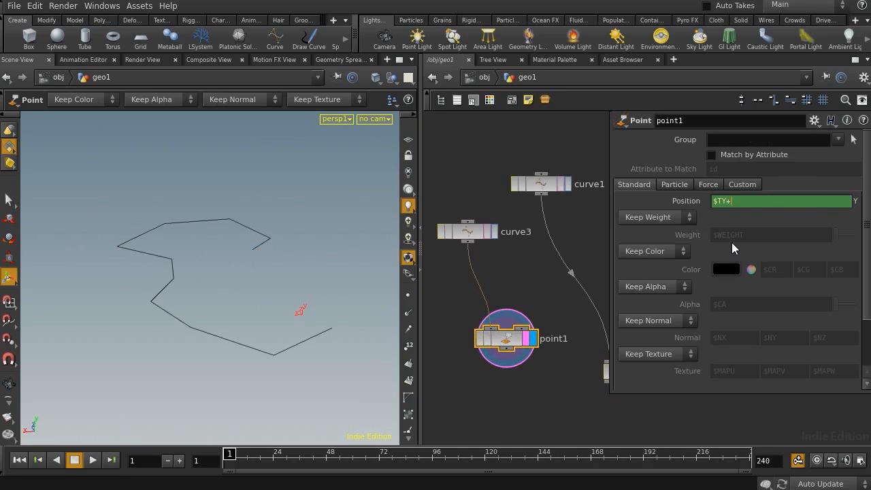
pyautogui.press('Return')
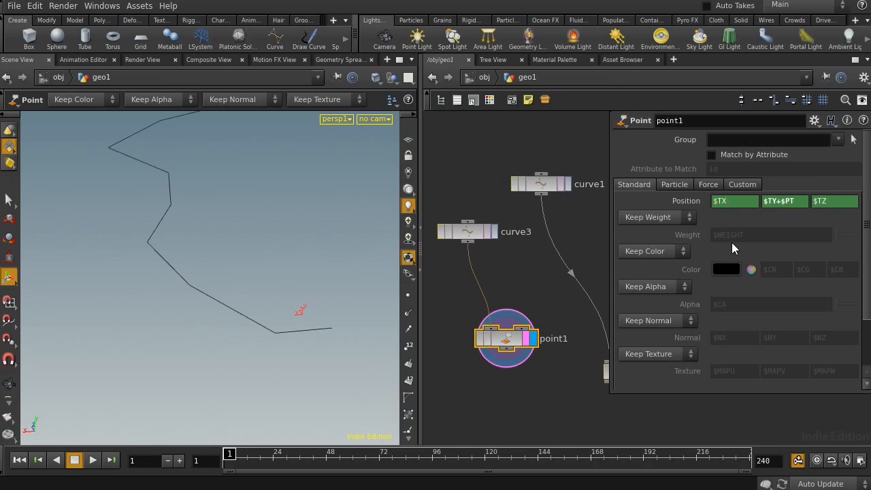
pyautogui.press('Escape')
pyautogui.moveTo(297, 282); pyautogui.dragTo(218, 202)
pyautogui.press('Return')
# Feed point1 into the first input of Octopus_tentacle in place of curve1, display the subnetwork and inspect the new tentacle's shape
pyautogui.moveTo(547, 371); pyautogui.dragTo(493, 323, button='middle')
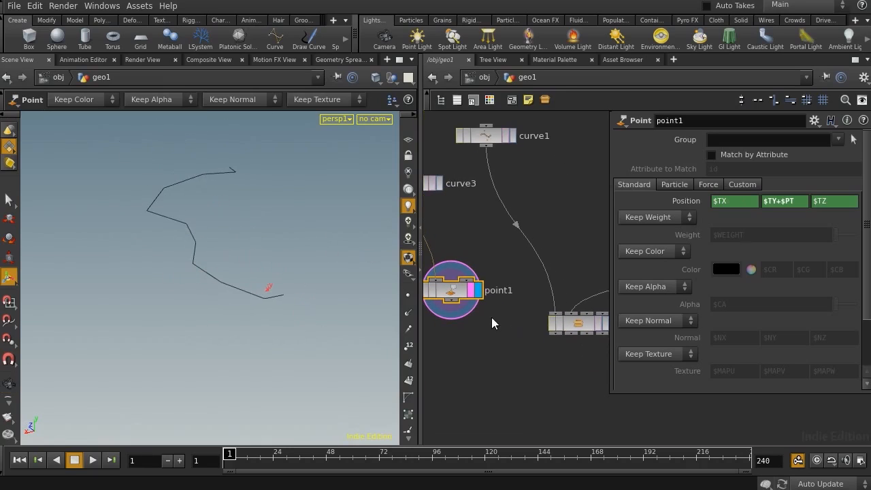
pyautogui.moveTo(541, 355); pyautogui.dragTo(465, 347, button='middle')
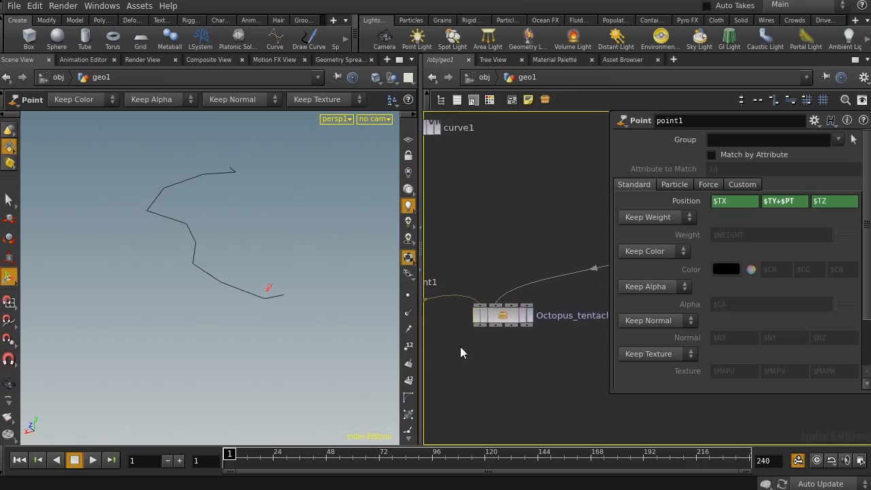
pyautogui.click(530, 315)
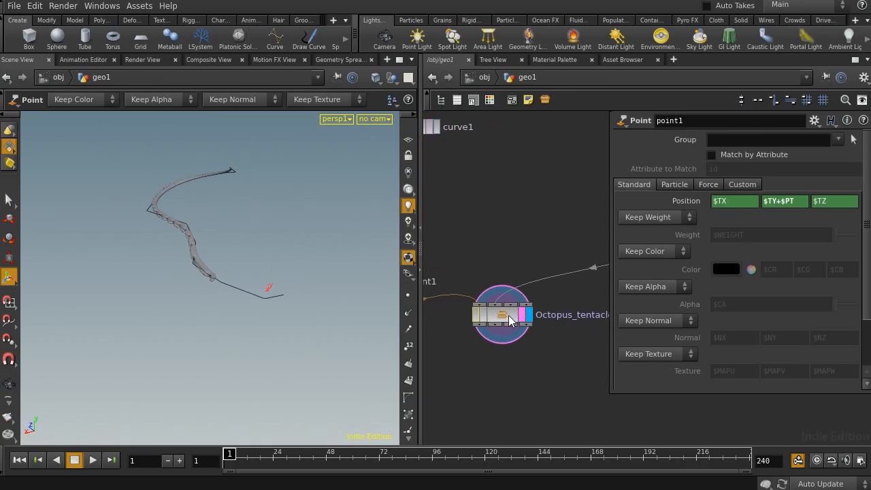
pyautogui.click(501, 315)
pyautogui.moveTo(270, 282); pyautogui.dragTo(85, 236)
pyautogui.moveTo(86, 236); pyautogui.dragTo(261, 249, button='right')
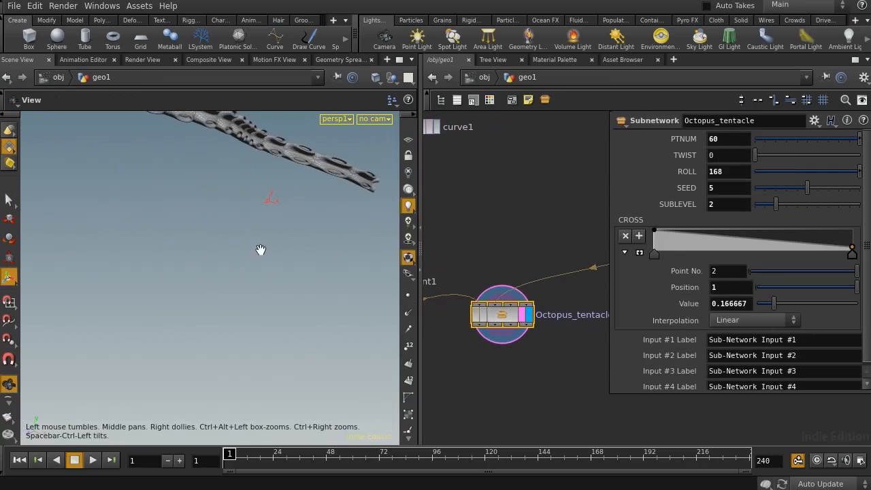
pyautogui.moveTo(248, 258); pyautogui.dragTo(357, 367, button='middle')
pyautogui.moveTo(256, 332)
pyautogui.mouseDown()
pyautogui.moveTo(317, 362)
pyautogui.moveTo(222, 347)
pyautogui.moveTo(194, 315)
pyautogui.moveTo(206, 324)
pyautogui.moveTo(176, 347)
pyautogui.mouseUp()
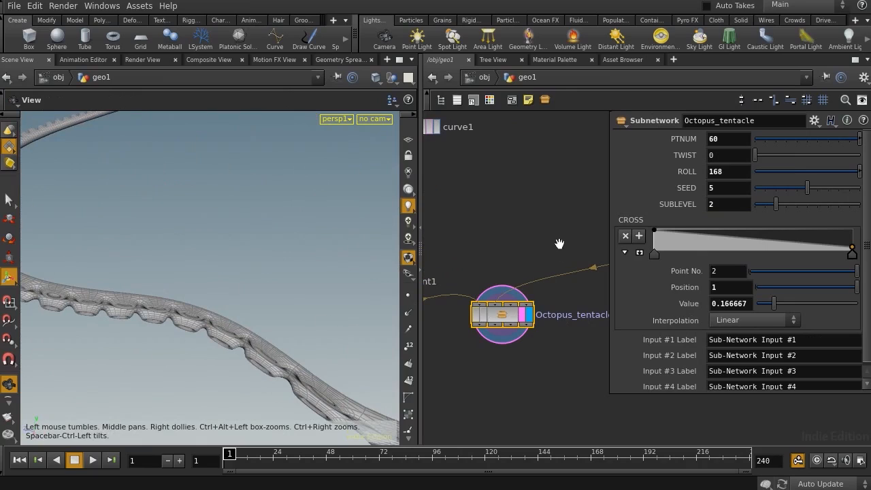
# Select edit1 in the cross-section branch and examine the profile's outline from the top
pyautogui.moveTo(533, 232); pyautogui.dragTo(379, 245, button='middle')
pyautogui.moveTo(543, 188); pyautogui.dragTo(537, 234, button='middle')
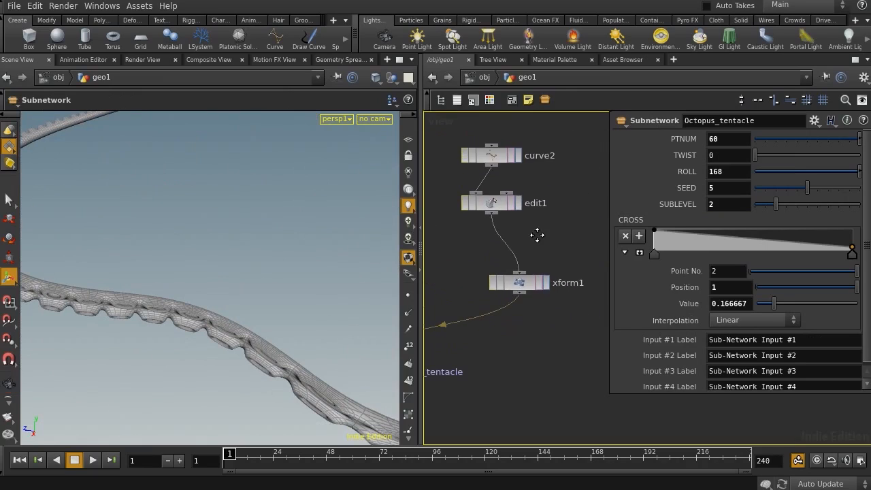
pyautogui.moveTo(444, 185); pyautogui.dragTo(445, 186)
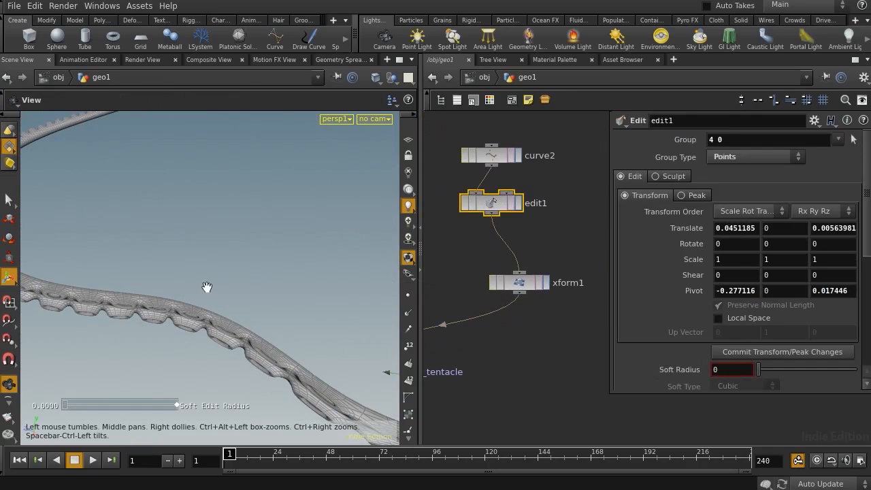
pyautogui.hotkey('space', '2')
pyautogui.moveTo(257, 379); pyautogui.dragTo(270, 399, button='middle')
pyautogui.moveTo(271, 399); pyautogui.dragTo(377, 268, button='right')
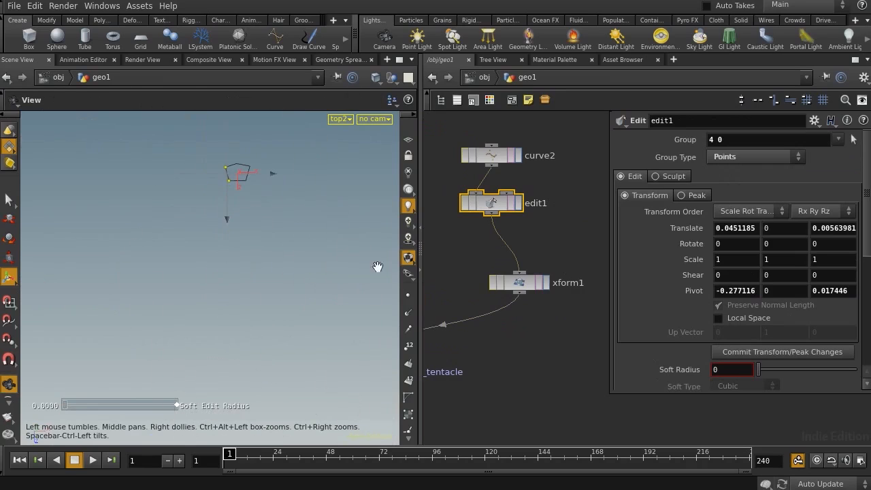
pyautogui.moveTo(230, 179); pyautogui.dragTo(208, 297, button='middle')
pyautogui.moveTo(208, 297); pyautogui.dragTo(354, 310, button='right')
# Display xform1 in the front view and widen the cross-section profile by setting its X scale to 1.8
pyautogui.click(515, 281)
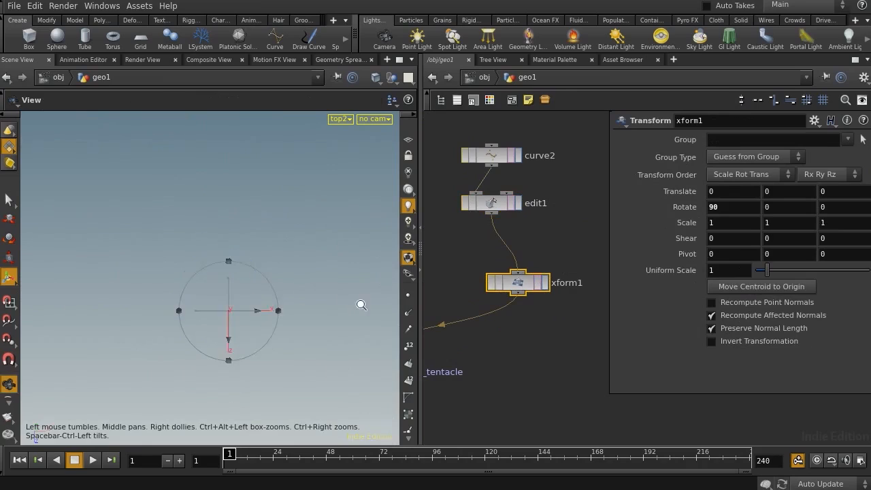
pyautogui.moveTo(360, 302); pyautogui.dragTo(376, 329, button='middle')
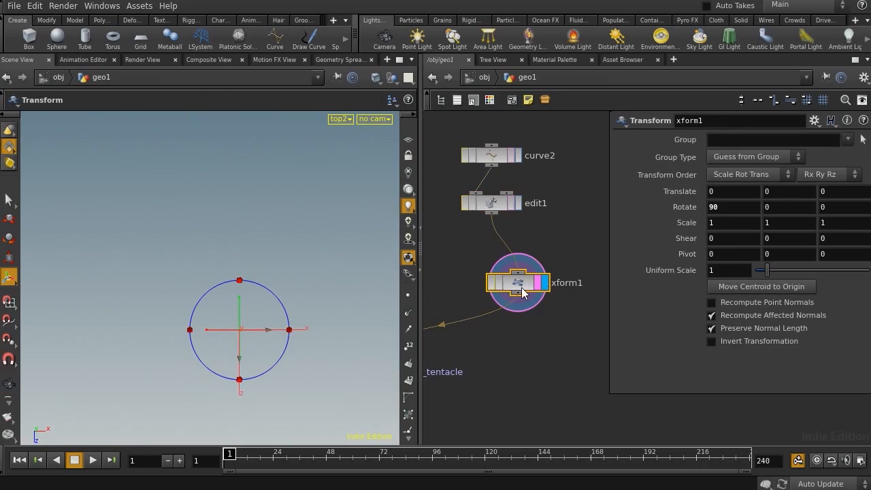
pyautogui.moveTo(228, 293); pyautogui.dragTo(218, 278, button='middle')
pyautogui.hotkey('space', '2')
pyautogui.hotkey('space', '3')
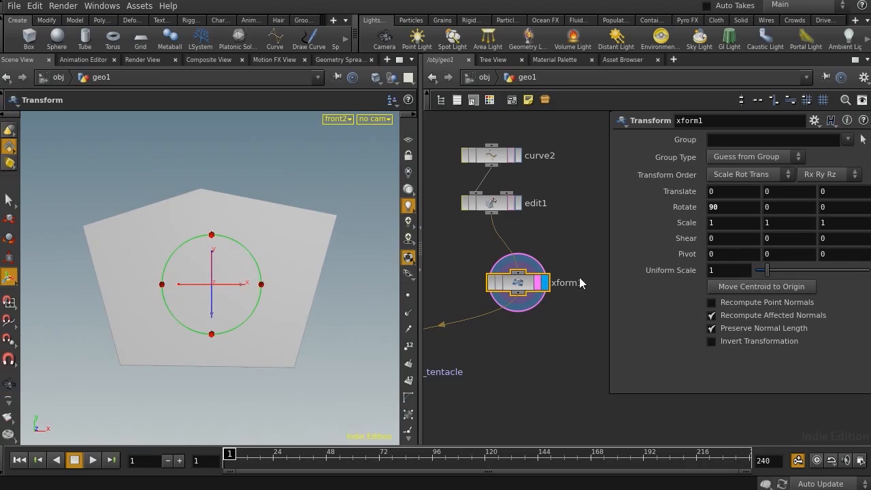
pyautogui.moveTo(724, 226); pyautogui.dragTo(782, 226, button='middle')
# Display Octopus_tentacle again and inspect the widened tentacle and its suckers in the perspective view
pyautogui.moveTo(516, 369); pyautogui.dragTo(554, 260, button='middle')
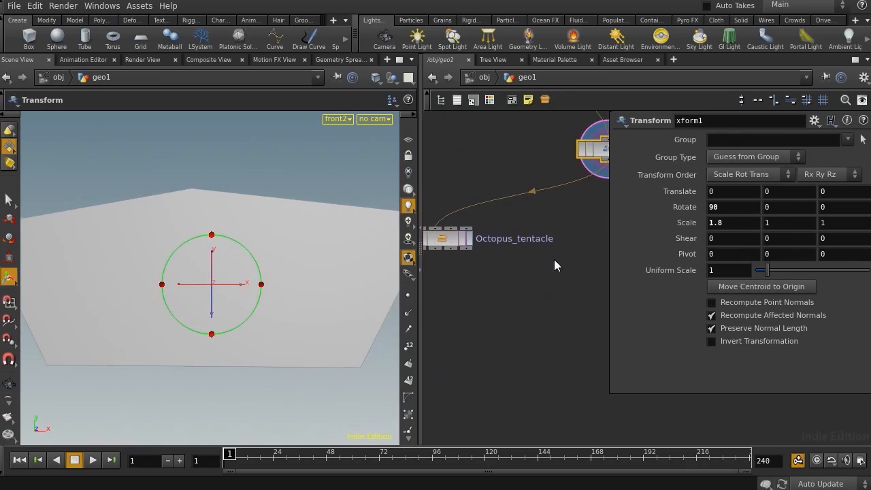
pyautogui.click(468, 240)
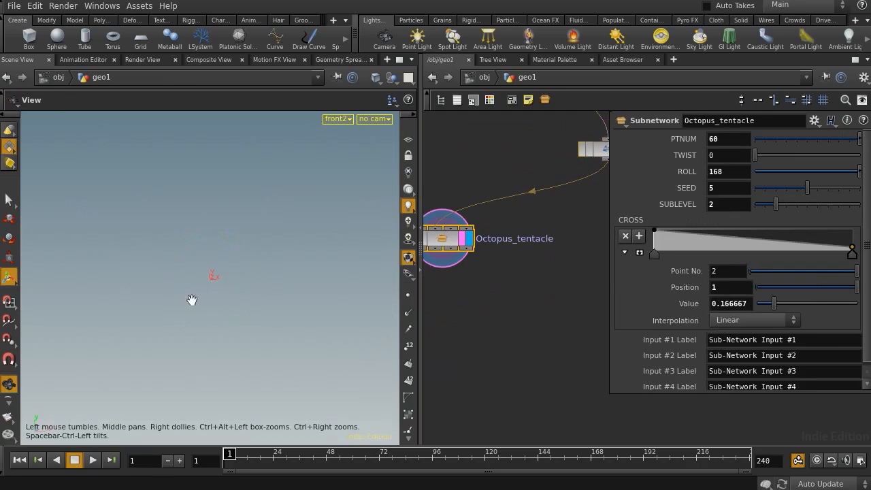
pyautogui.hotkey('space', '1')
pyautogui.moveTo(236, 283); pyautogui.dragTo(264, 260)
pyautogui.moveTo(264, 260); pyautogui.dragTo(167, 232, button='right')
pyautogui.moveTo(167, 232); pyautogui.dragTo(302, 269)
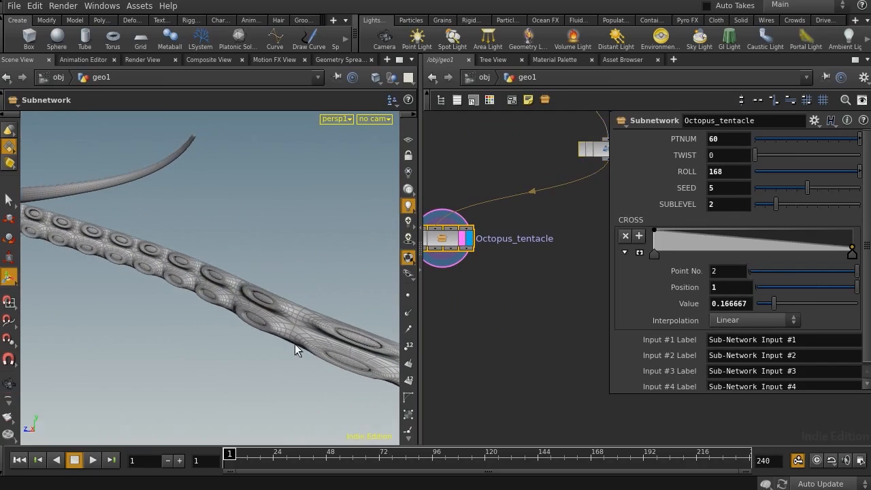
# Set the PTNUM of Octopus_tentacle to 80 in geo1 and check the sucker spacing
pyautogui.moveTo(488, 278); pyautogui.dragTo(542, 316, button='middle')
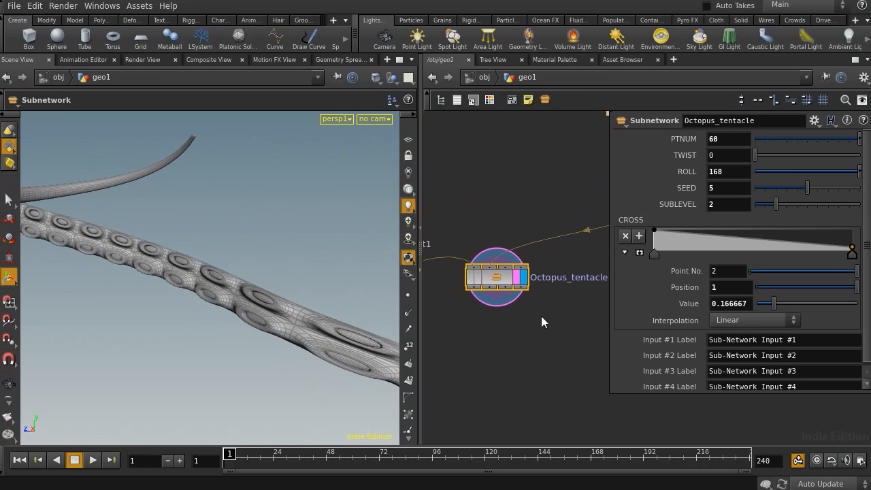
pyautogui.doubleClick(499, 279)
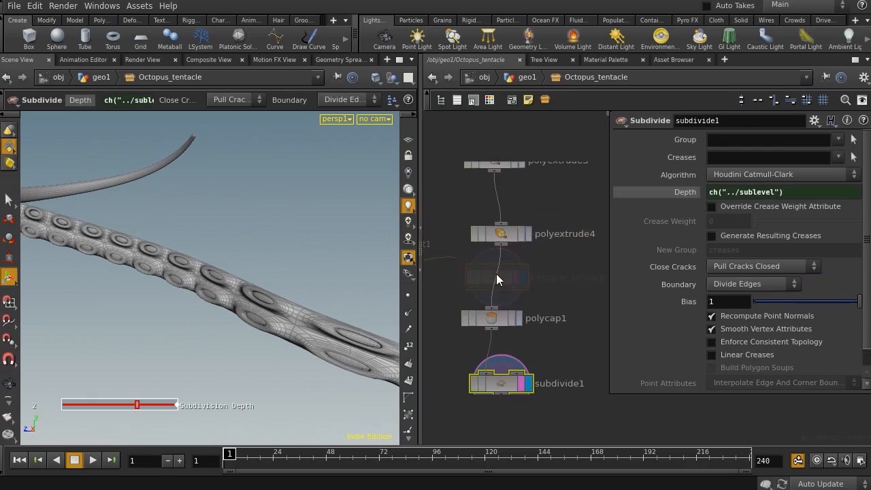
pyautogui.click(527, 77)
pyautogui.moveTo(324, 222); pyautogui.dragTo(211, 286)
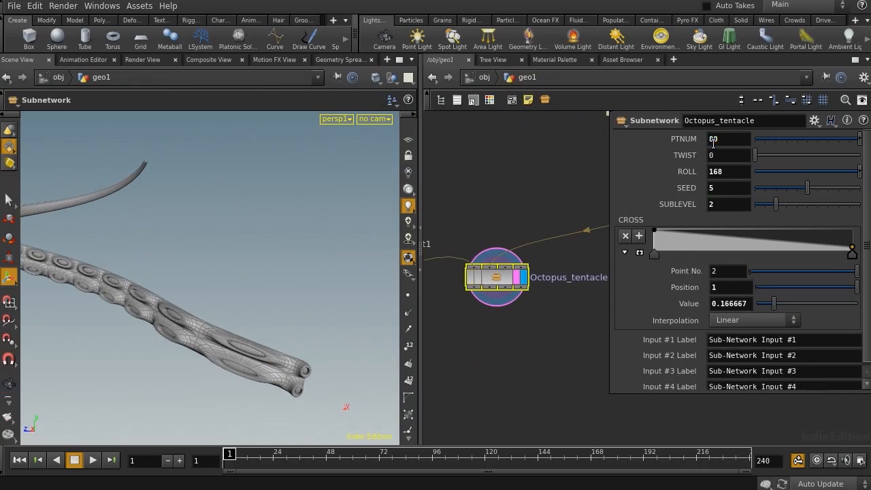
pyautogui.press('Return')
pyautogui.moveTo(193, 278); pyautogui.dragTo(327, 286)
# Inside Octopus_tentacle, set the Relax Iterations of the scatter1 node in the Resample group to 10000
pyautogui.doubleClick(495, 281)
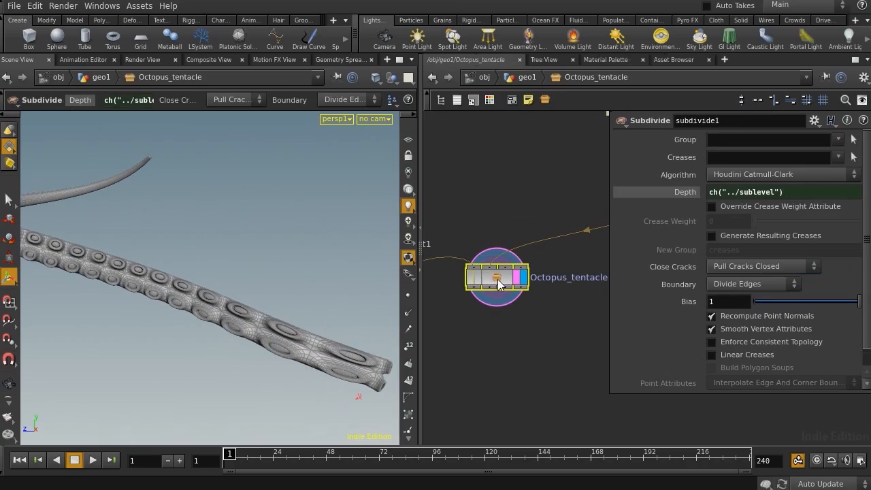
pyautogui.scroll(5, 534, 236)
pyautogui.scroll(15, 535, 236)
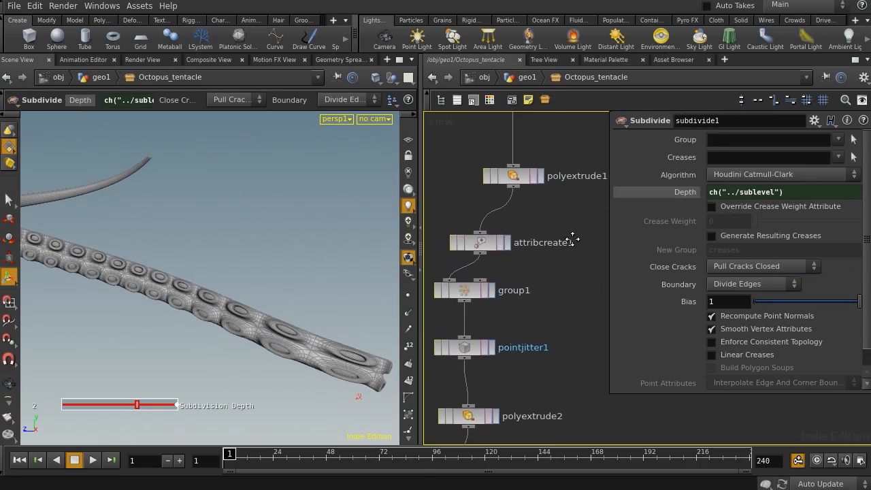
pyautogui.scroll(8, 563, 272)
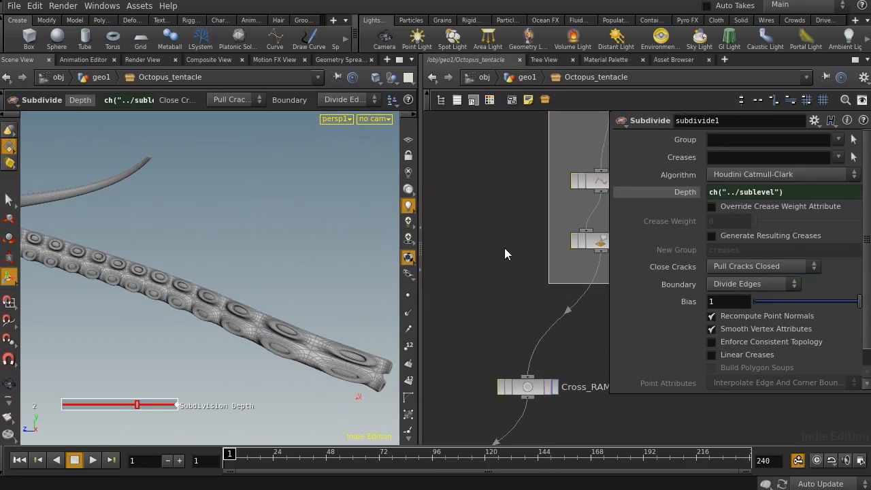
pyautogui.scroll(4, 559, 250)
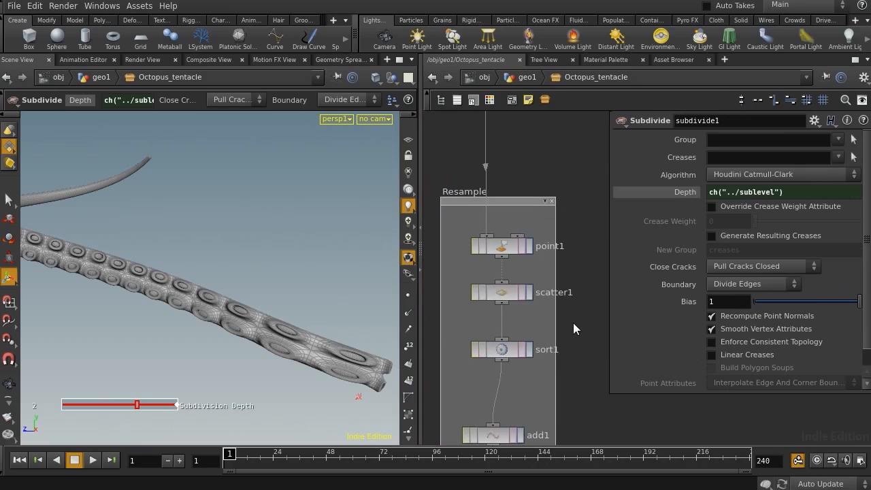
pyautogui.click(501, 293)
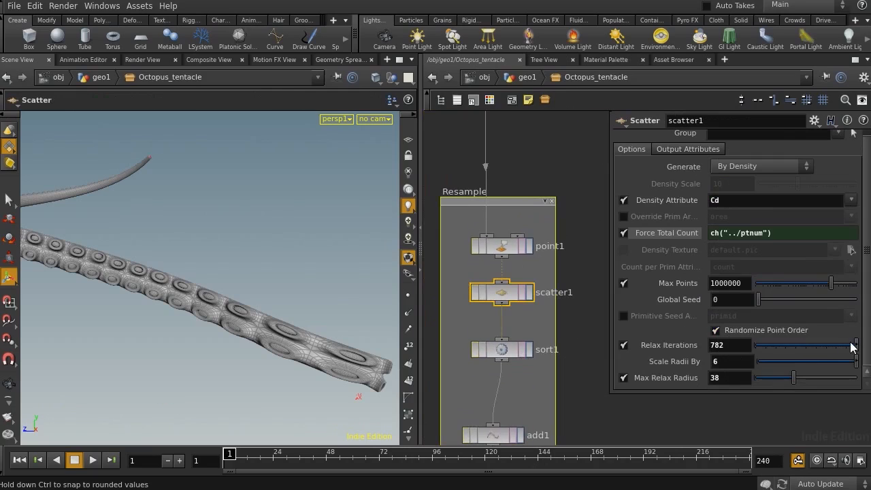
pyautogui.moveTo(852, 347)
pyautogui.mouseDown()
pyautogui.moveTo(828, 347)
pyautogui.moveTo(848, 346)
pyautogui.mouseUp()
pyautogui.keyDown('alt'); pyautogui.moveTo(304, 347); pyautogui.dragTo(267, 282); pyautogui.keyUp('alt')
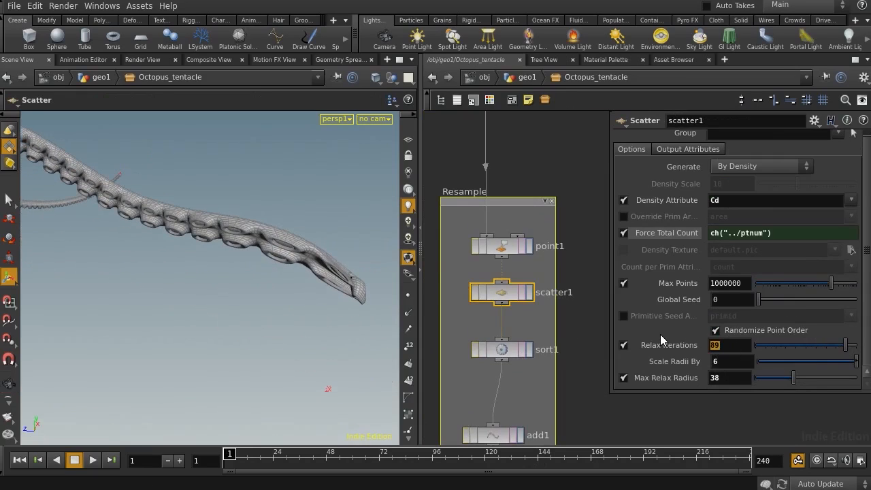
pyautogui.write('10000')
pyautogui.press('Return')
pyautogui.keyDown('alt'); pyautogui.moveTo(323, 291); pyautogui.dragTo(253, 320); pyautogui.keyUp('alt')
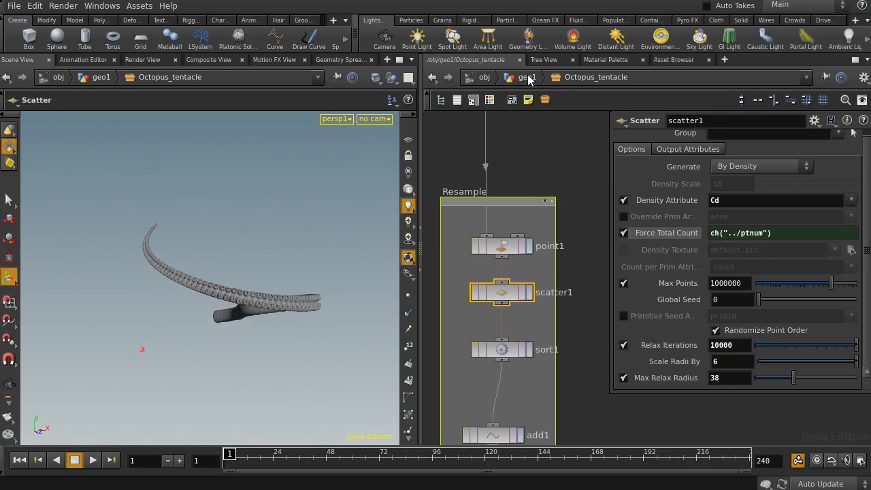
# Return to geo1, move the Octopus_tentacle node farther below its input nodes and inspect the whole tentacle's sucker spacing
pyautogui.click(526, 77)
pyautogui.moveTo(500, 294); pyautogui.dragTo(498, 351)
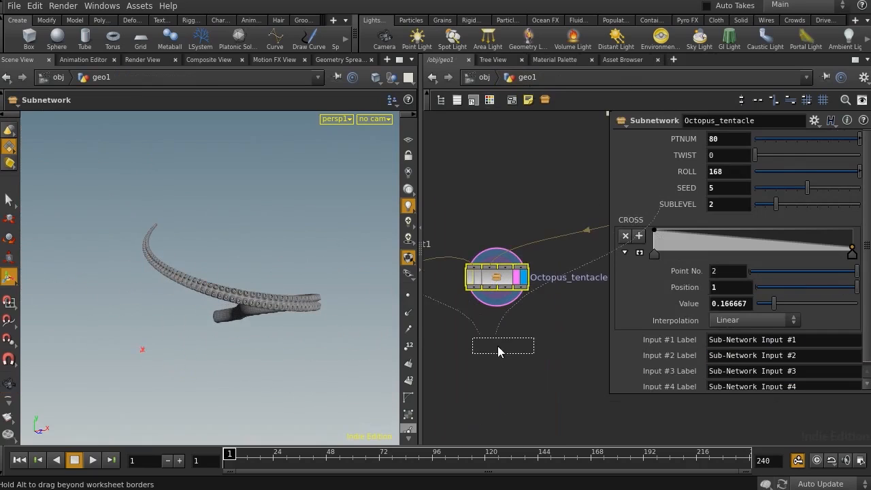
pyautogui.moveTo(491, 411); pyautogui.dragTo(492, 411)
pyautogui.moveTo(527, 371); pyautogui.dragTo(566, 300, button='middle')
pyautogui.moveTo(566, 299); pyautogui.dragTo(553, 368, button='right')
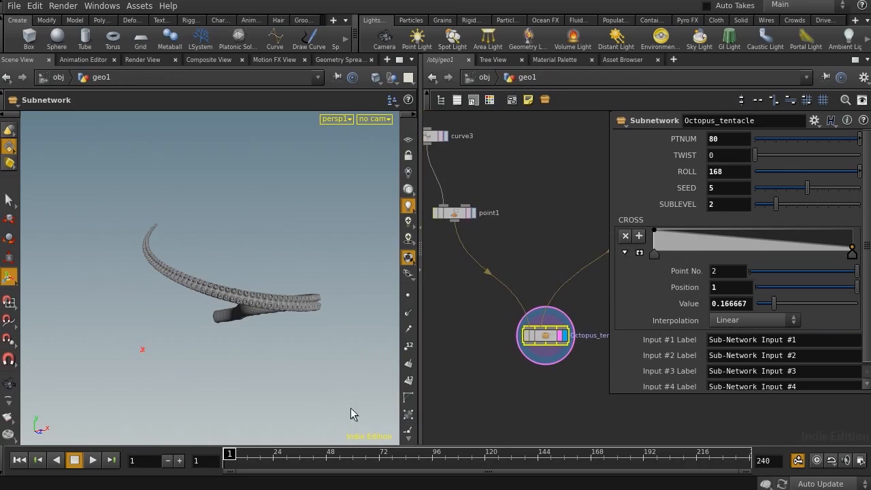
pyautogui.keyDown('alt'); pyautogui.moveTo(208, 287); pyautogui.dragTo(145, 311); pyautogui.keyUp('alt')
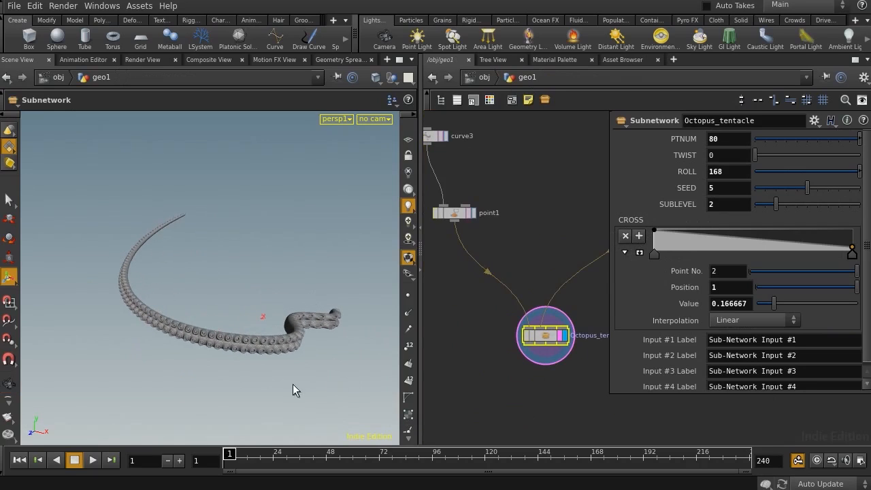
pyautogui.keyDown('alt'); pyautogui.moveTo(293, 384); pyautogui.dragTo(295, 345, button='right'); pyautogui.keyUp('alt')
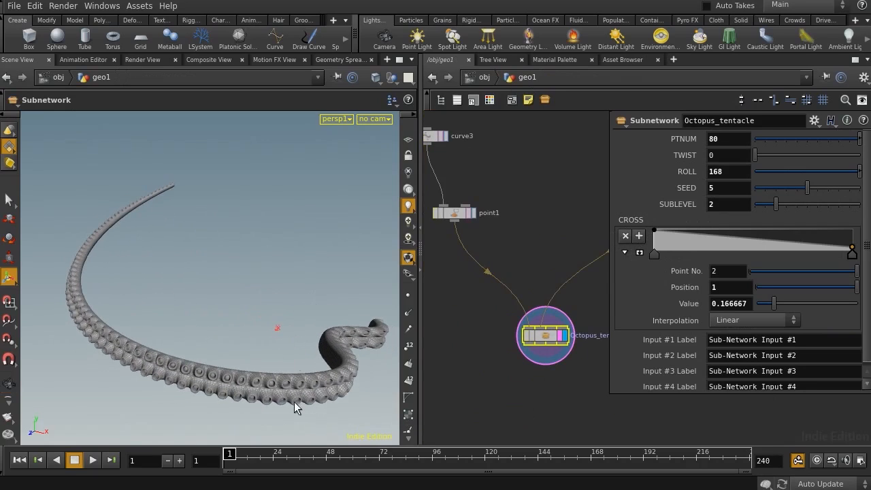